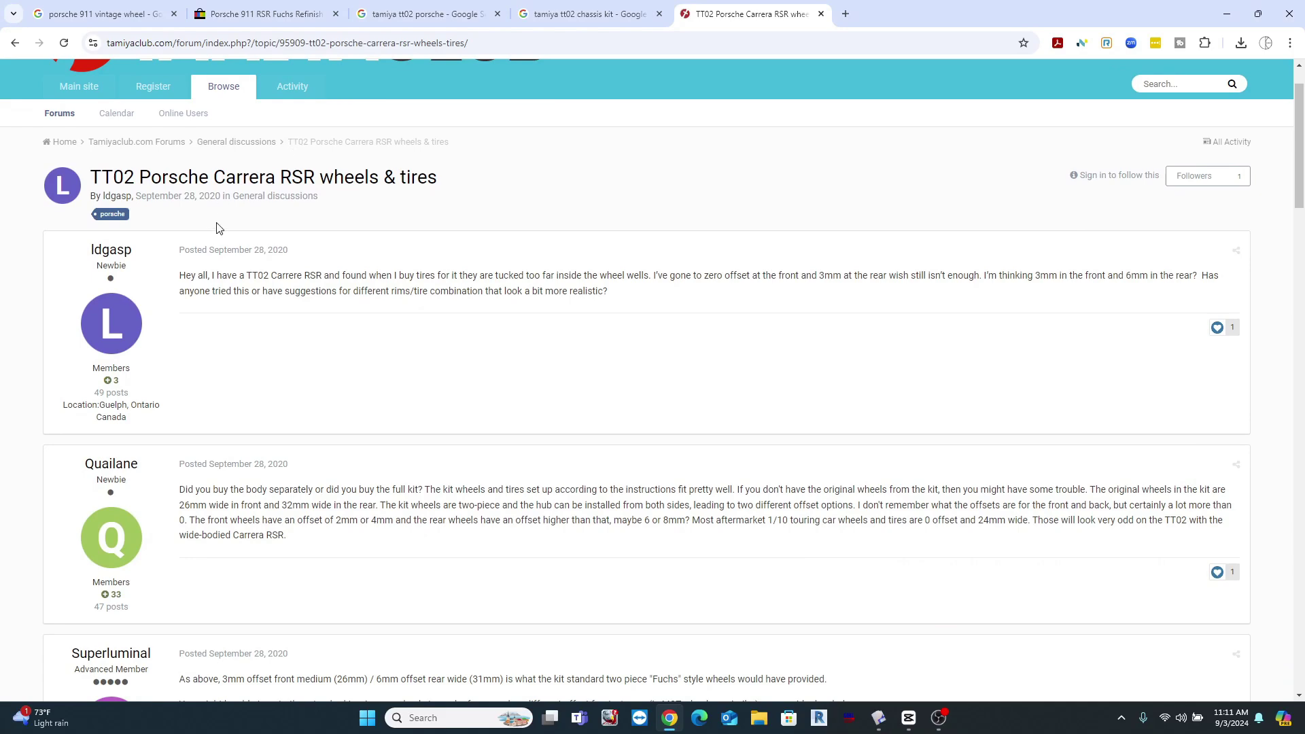
Step: Read through the forum thread for replies about wheel offsets, widths and tire options for the TT02 Porsche Carrera RSR
scroll(219, 228, down, 10)
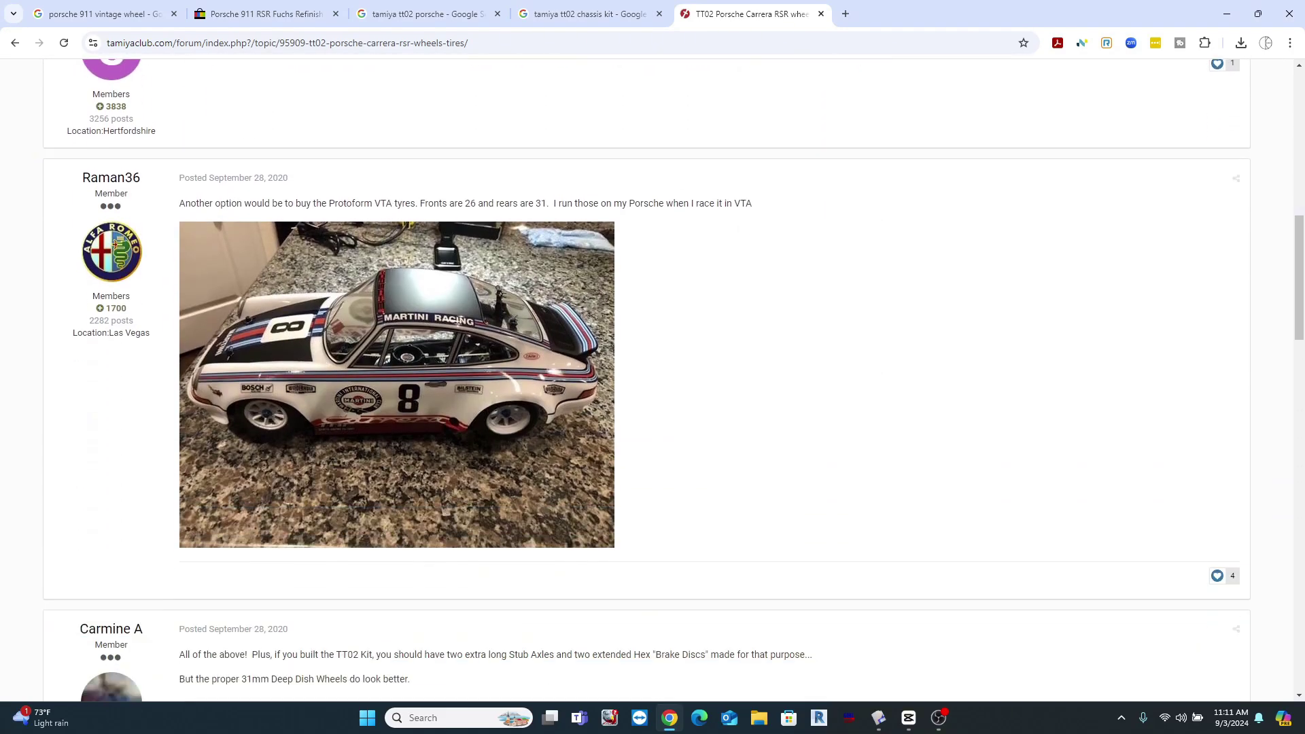
scroll(436, 321, down, 6)
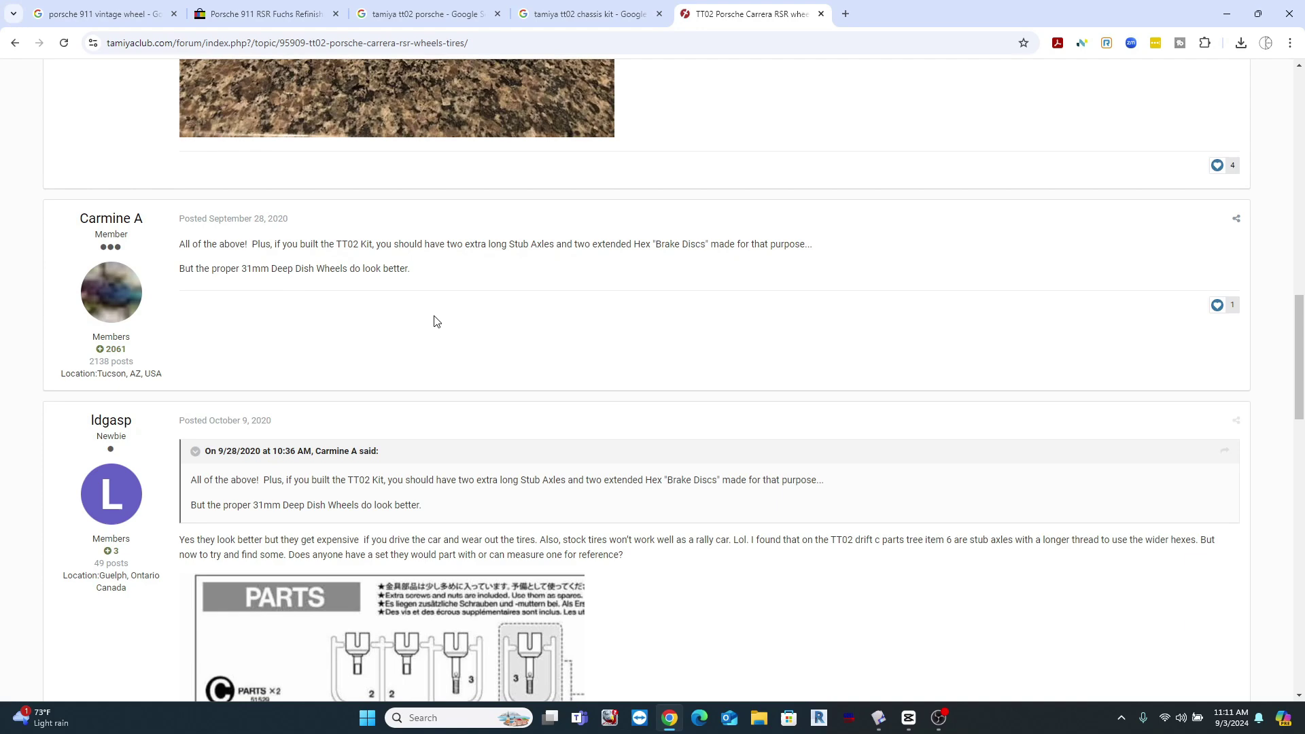
scroll(436, 321, down, 11)
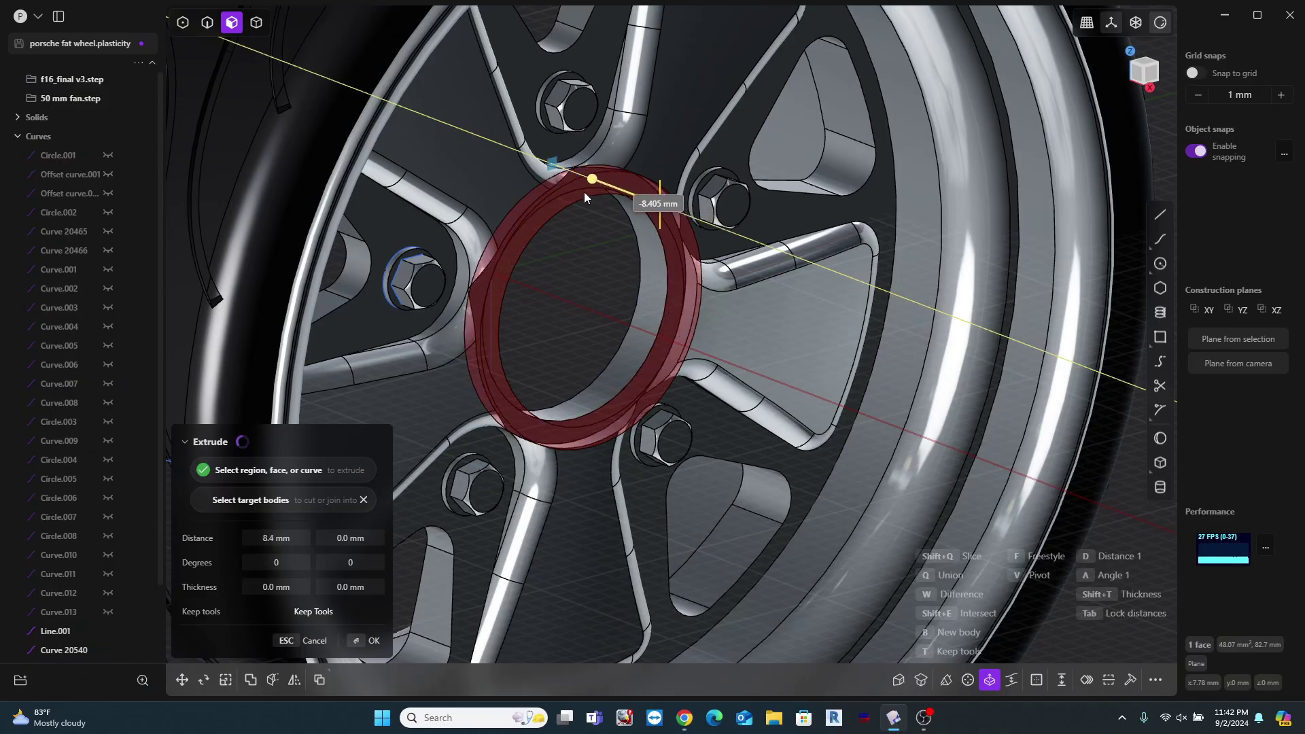
Step: Extrude the ring face around the wheel's center bore about 11 mm as a union
drag(585, 192, 563, 201)
middle_drag(563, 201, 625, 84)
key(q)
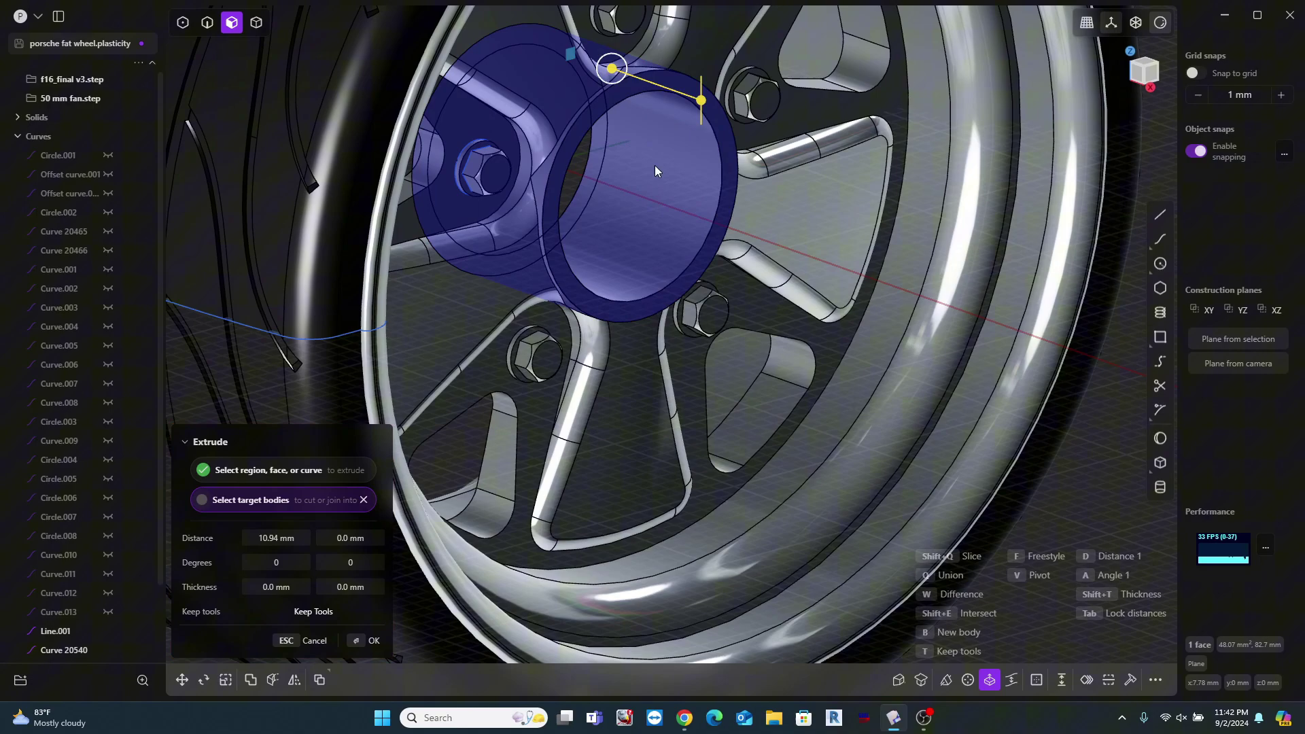
key(Return)
scroll(682, 177, down, 2)
shift+middle_drag(682, 177, 802, 247)
scroll(802, 248, down, 2)
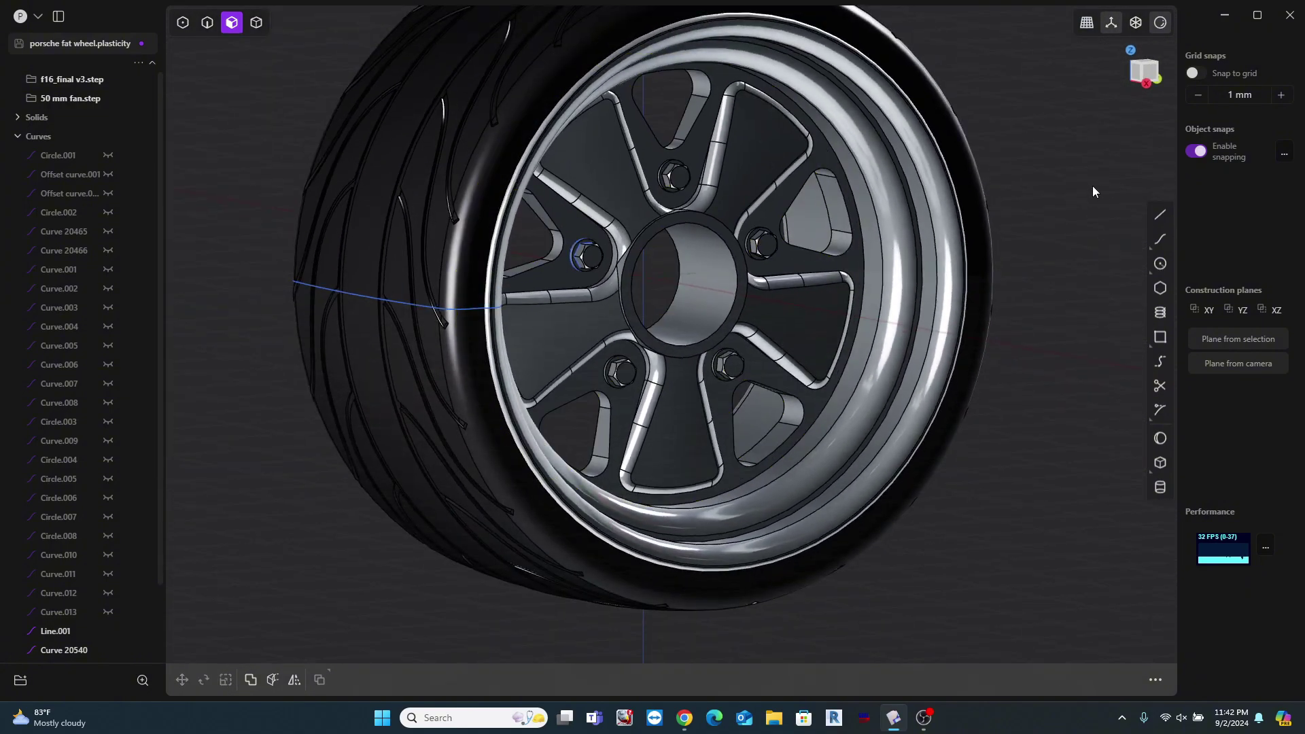
shift+middle_drag(1092, 186, 1029, 295)
scroll(1029, 295, up, 3)
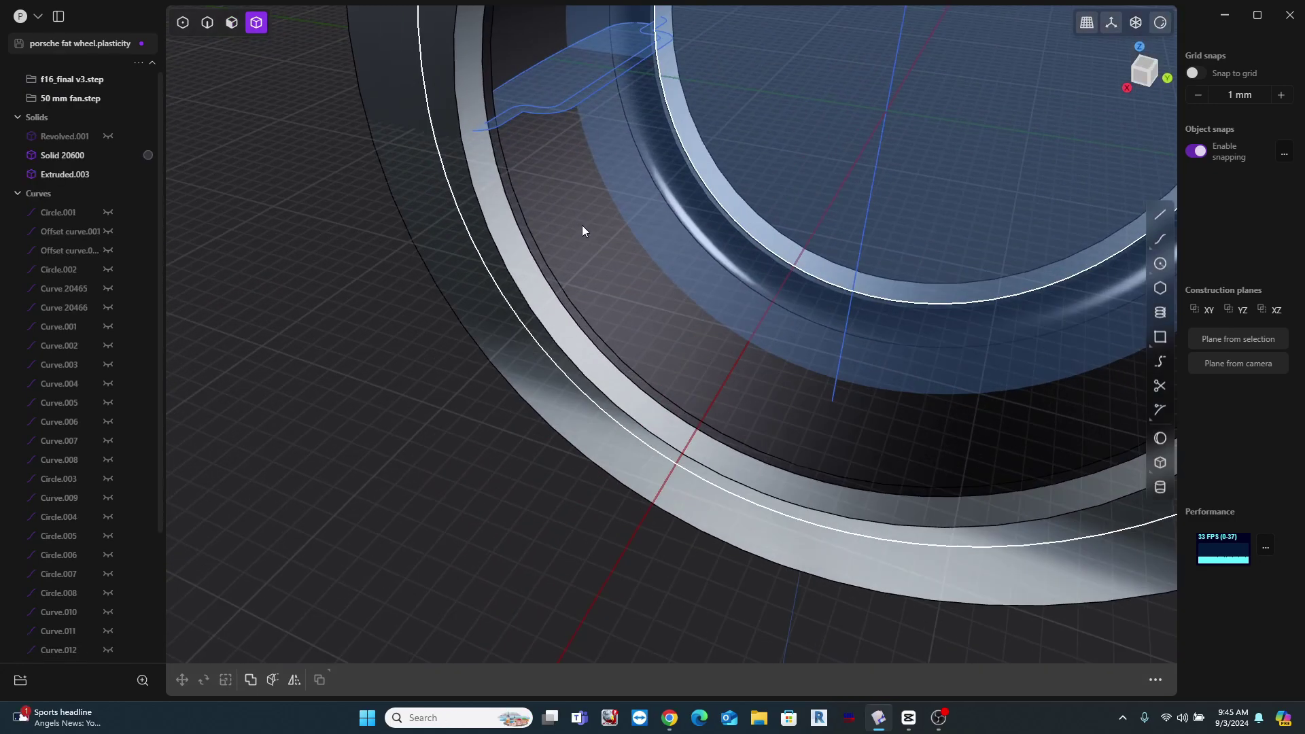
Step: Hide the inner tire body (Solid 20600) and all curves
click(578, 232)
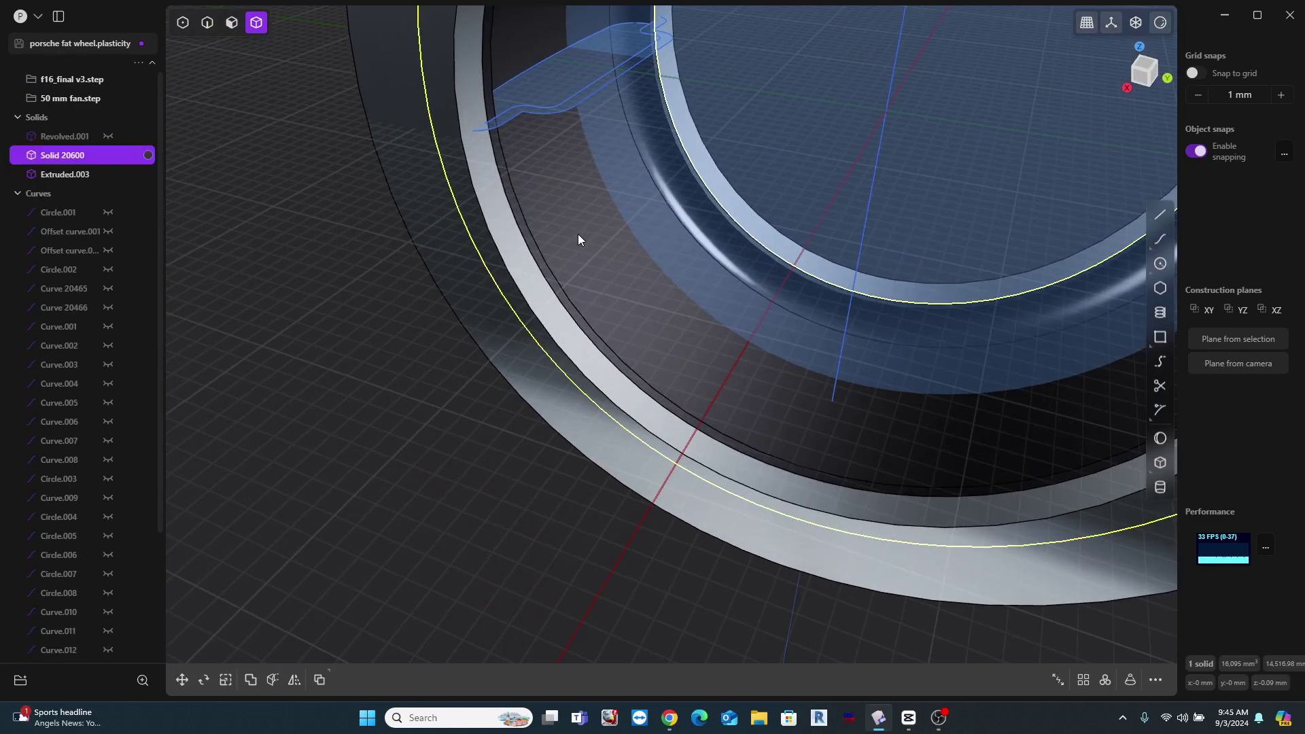
key(h)
middle_drag(802, 111, 752, 313)
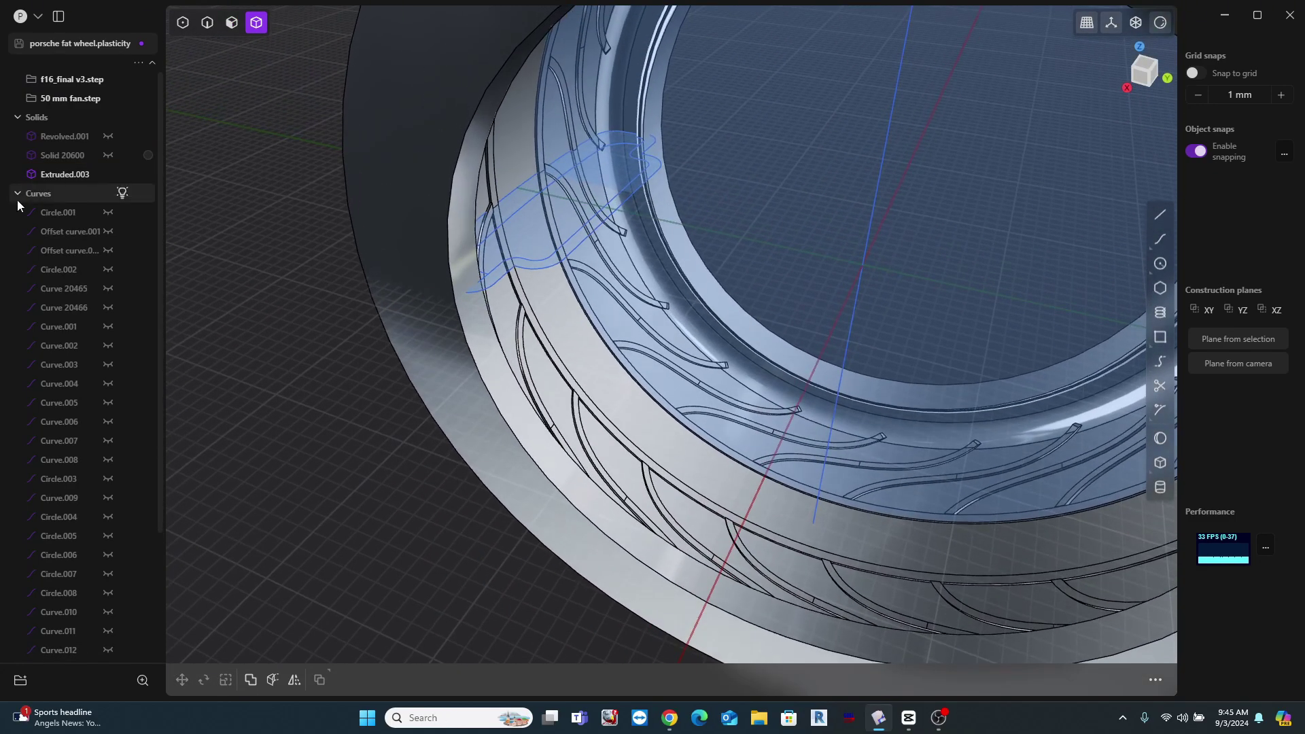
click(122, 193)
middle_drag(204, 198, 805, 275)
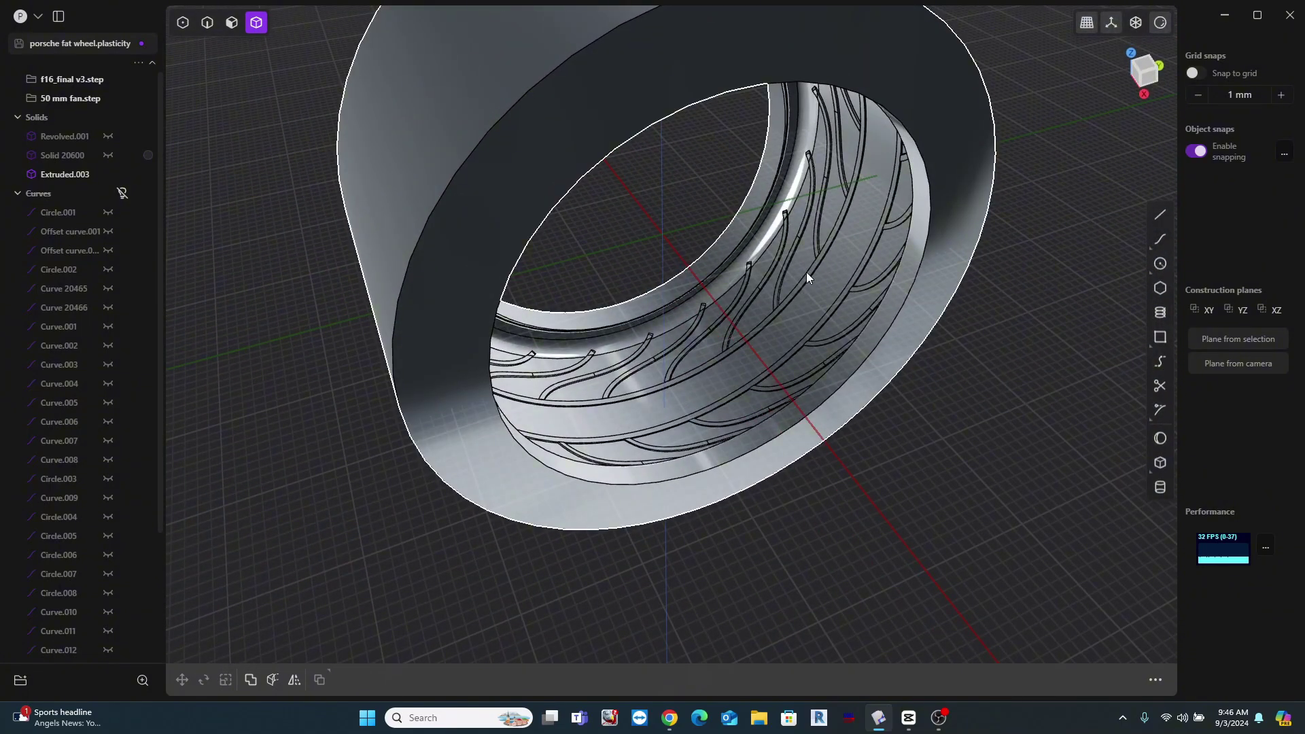
Step: Draw a straight line about 106 mm long along the X axis, running across the outer ring body
mouse_move(806, 272)
middle_down()
mouse_move(724, 268)
mouse_move(782, 283)
mouse_move(769, 295)
mouse_move(813, 291)
middle_up()
key(shift+a)
scroll(797, 296, down, 3)
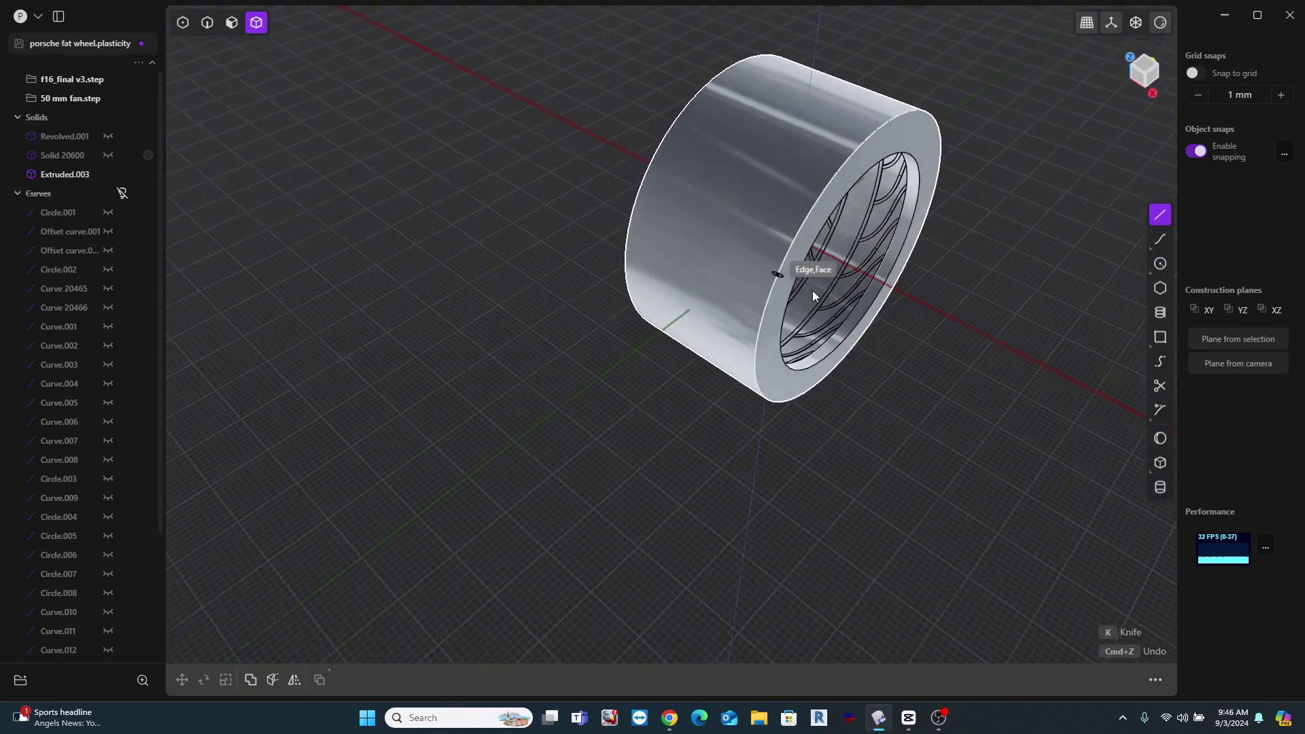
click(606, 130)
right_click(980, 348)
middle_drag(980, 348, 890, 319)
Step: Show the curves again and extrude the new line into a flat sheet beyond the ring
click(122, 193)
key(2)
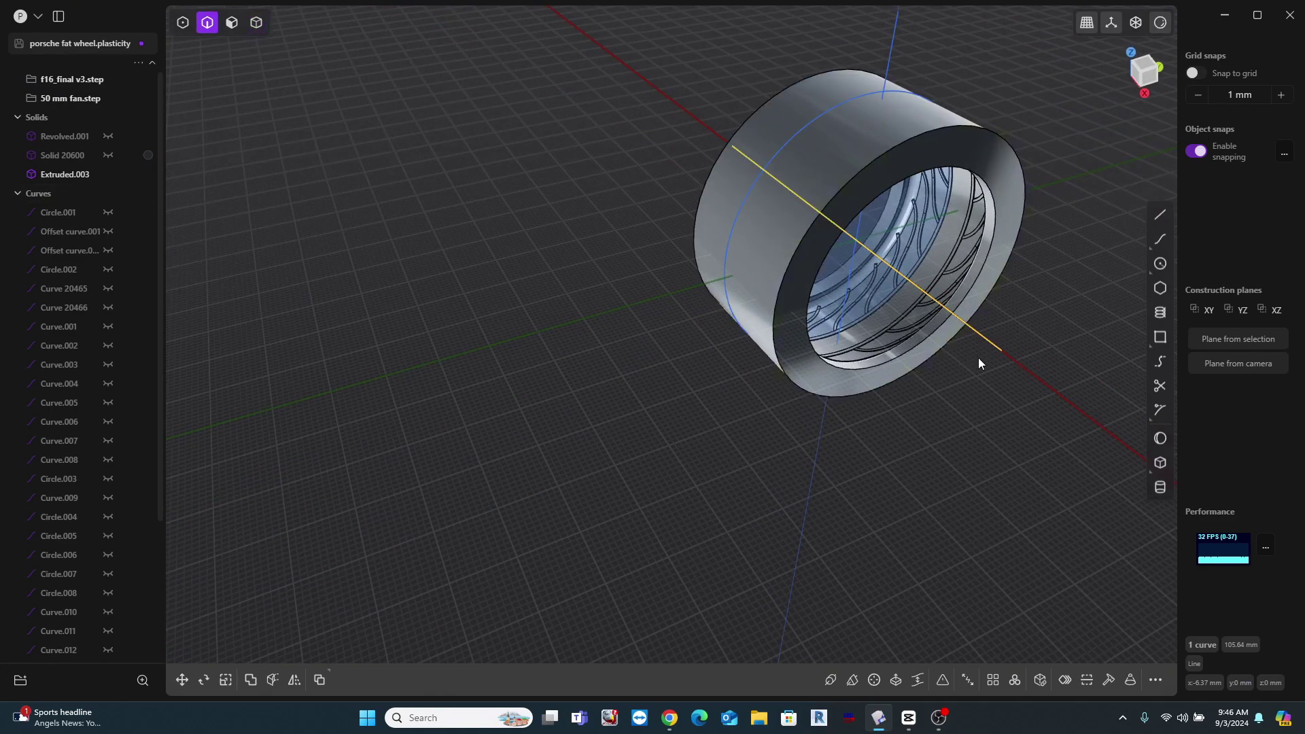
key(e)
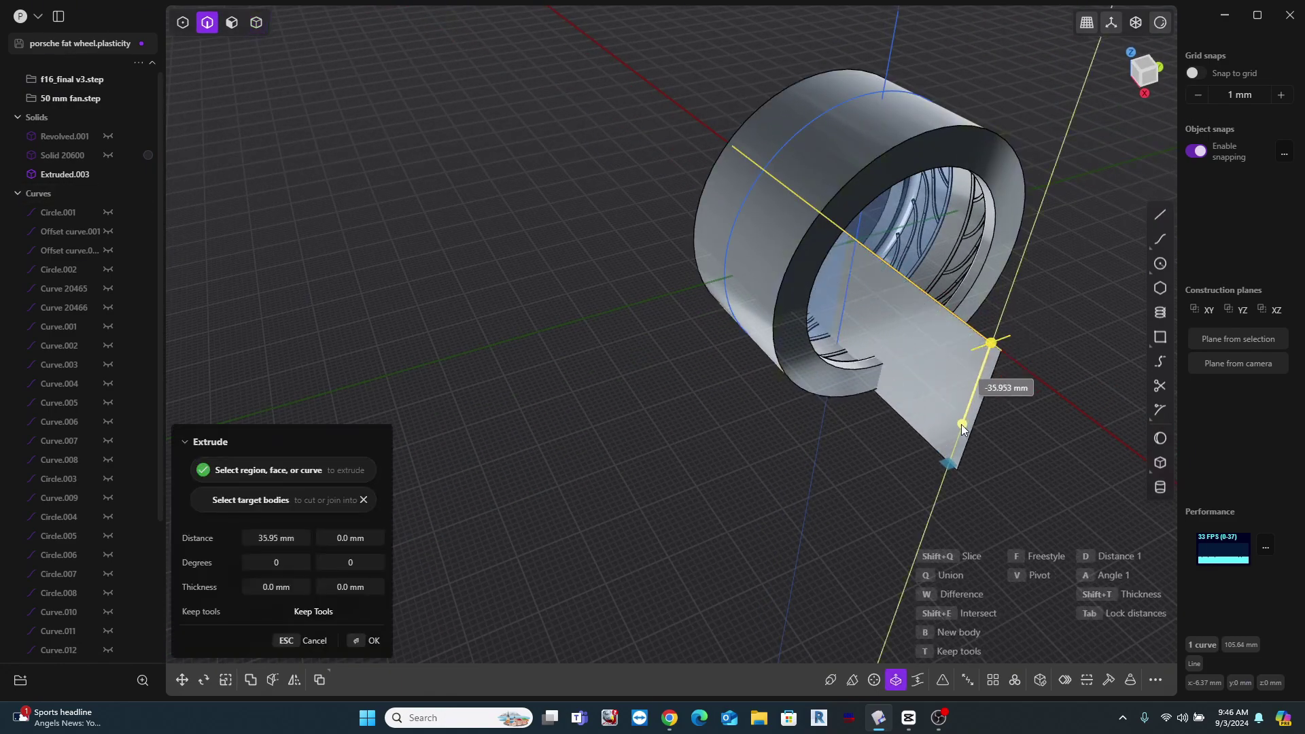
click(968, 390)
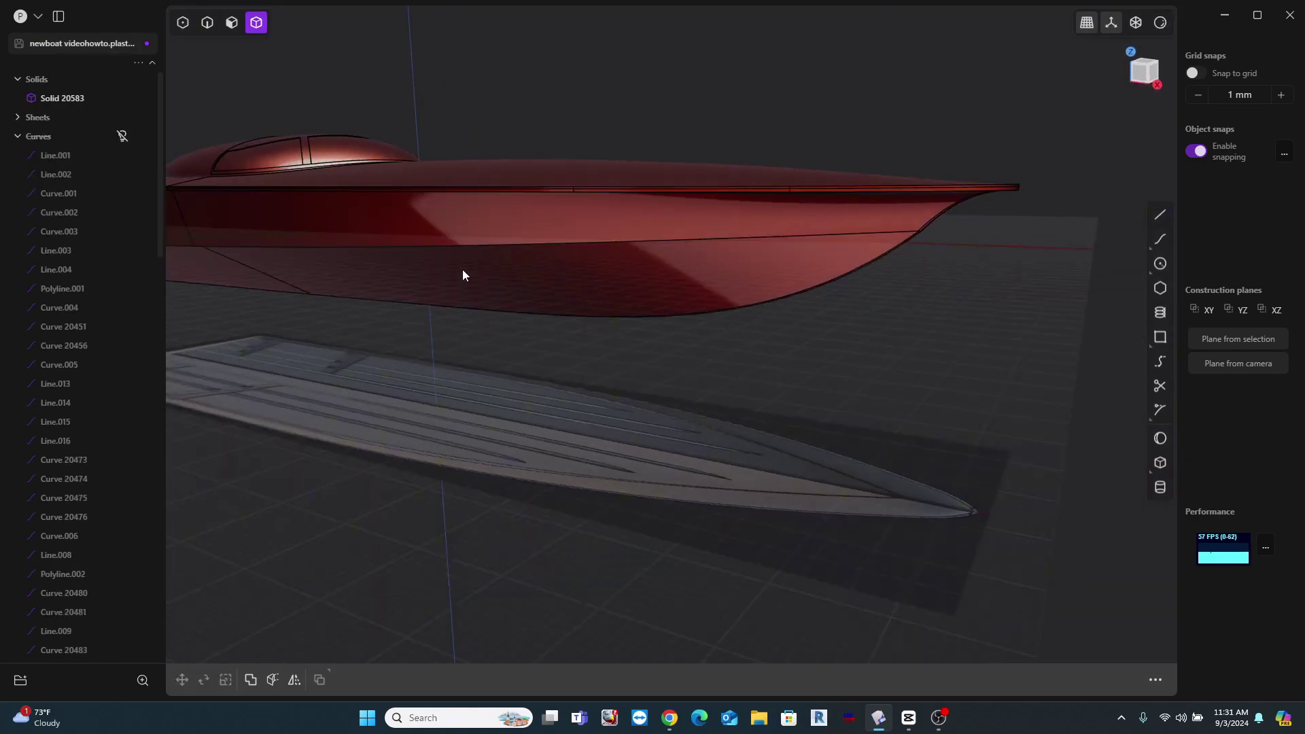
Step: Inspect the speedboat, F-16 jet and Saturn V rocket models from different angles
middle_drag(507, 272, 949, 492)
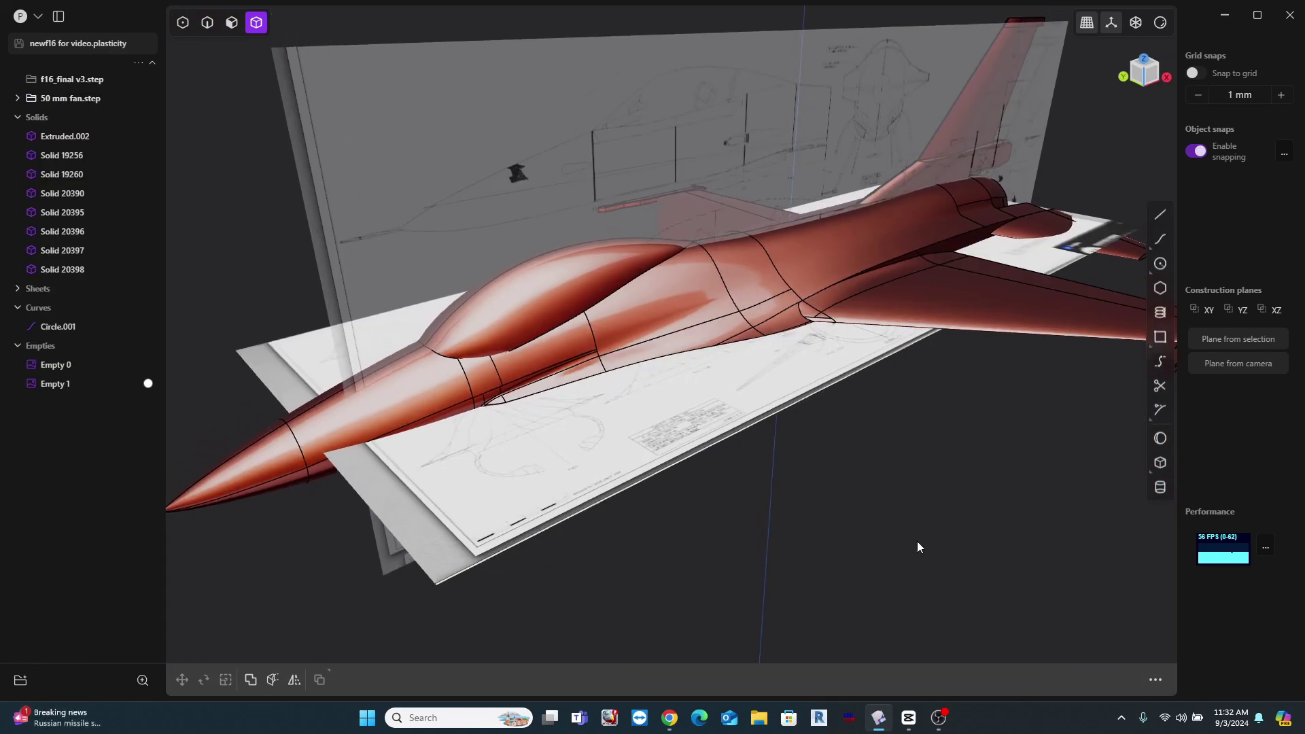
middle_drag(916, 541, 1202, 510)
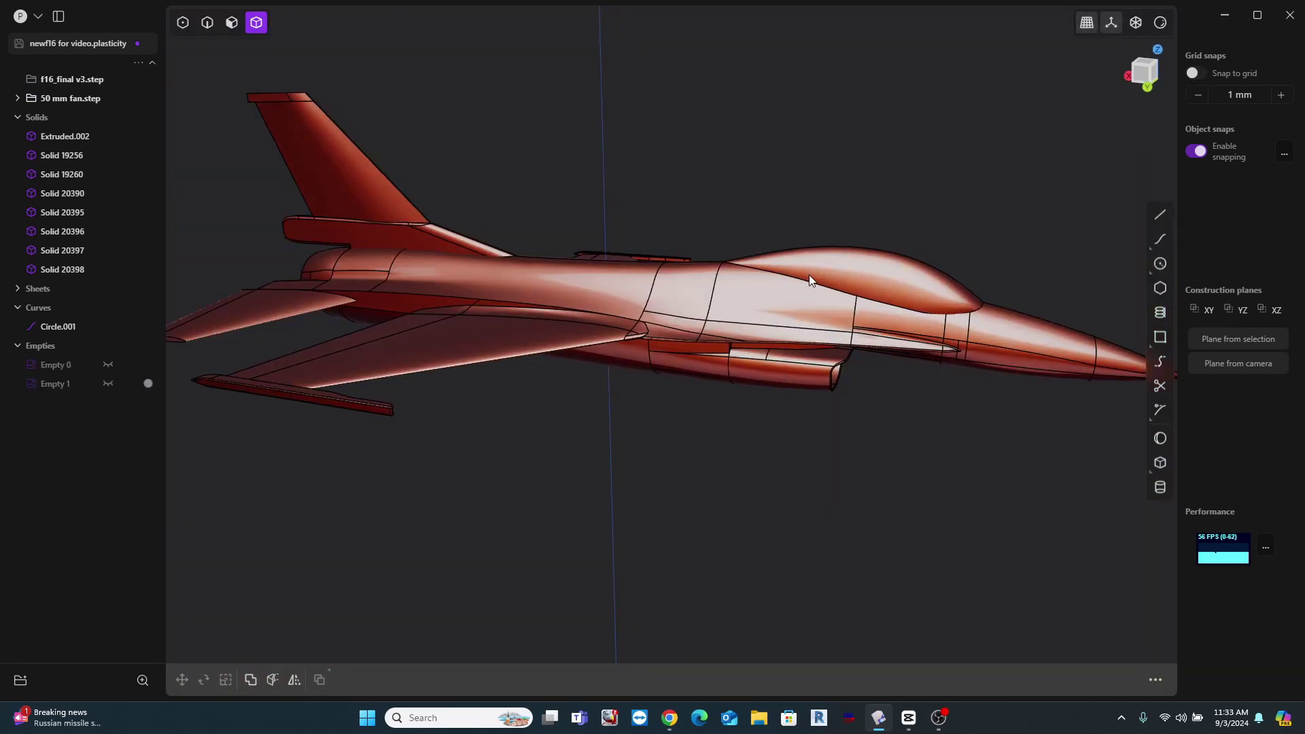
scroll(806, 275, up, 5)
middle_drag(801, 276, 583, 259)
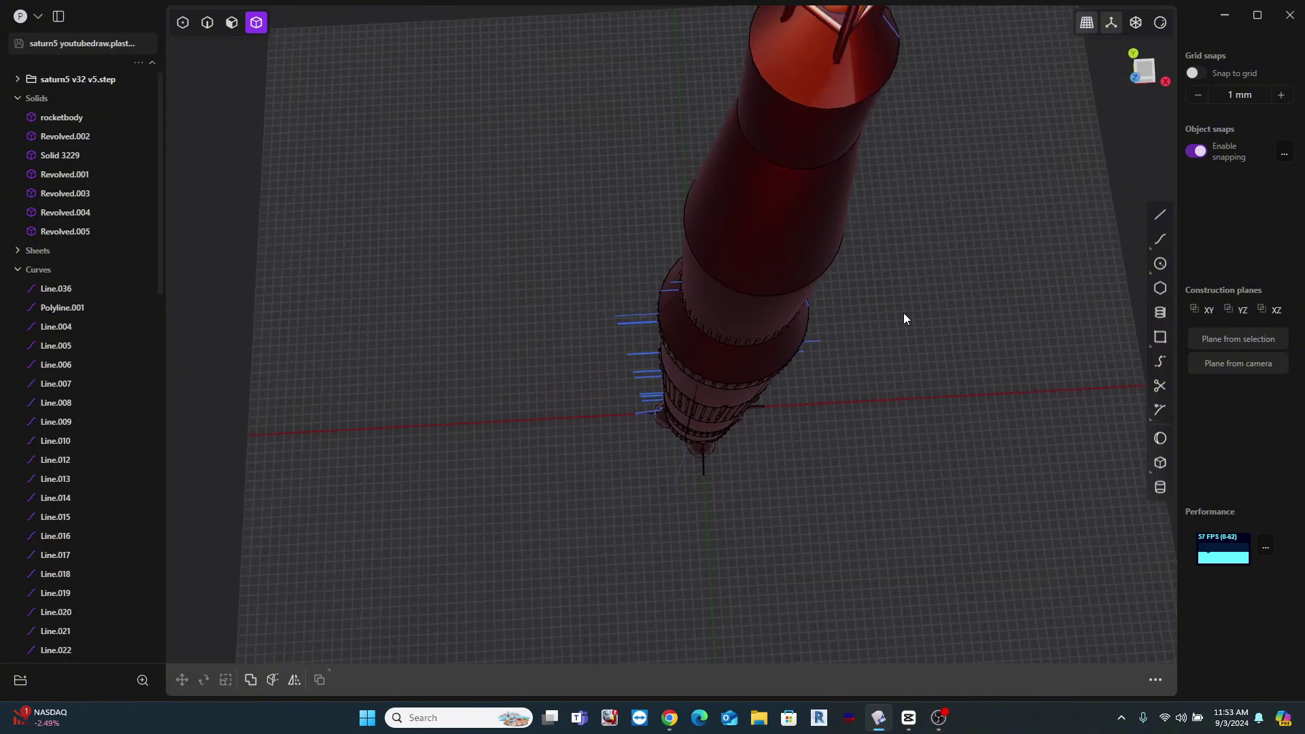
middle_drag(904, 313, 907, 154)
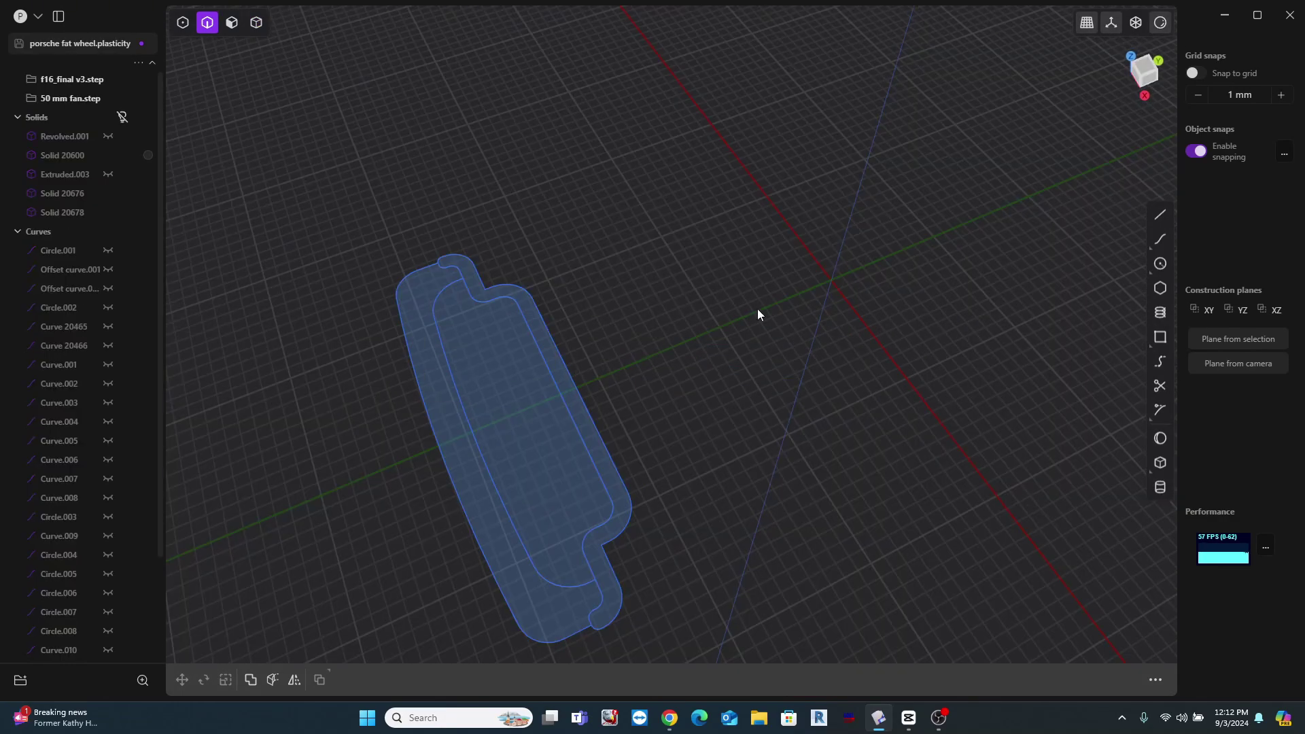
Step: Set the view to look straight down from the top on the wheel and tire cross-section profile
middle_drag(758, 309, 779, 370)
middle_drag(843, 427, 804, 455)
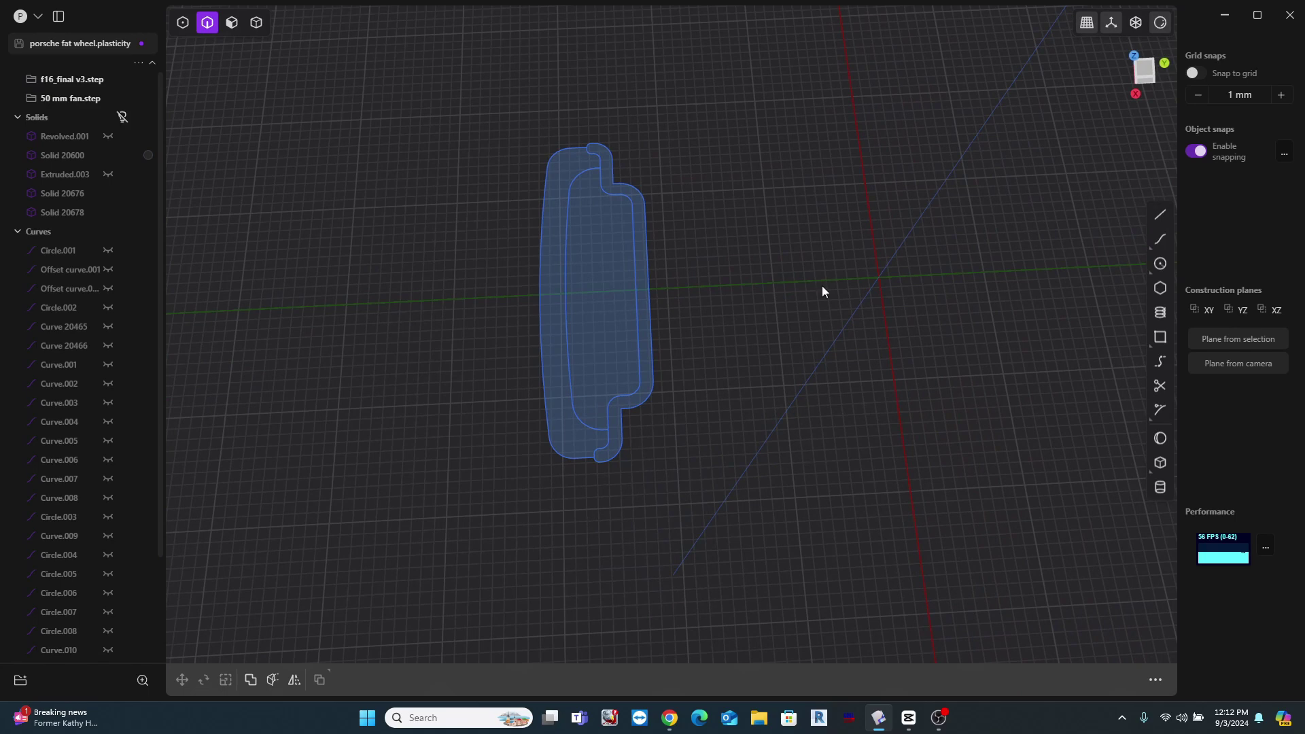
middle_drag(785, 151, 873, 119)
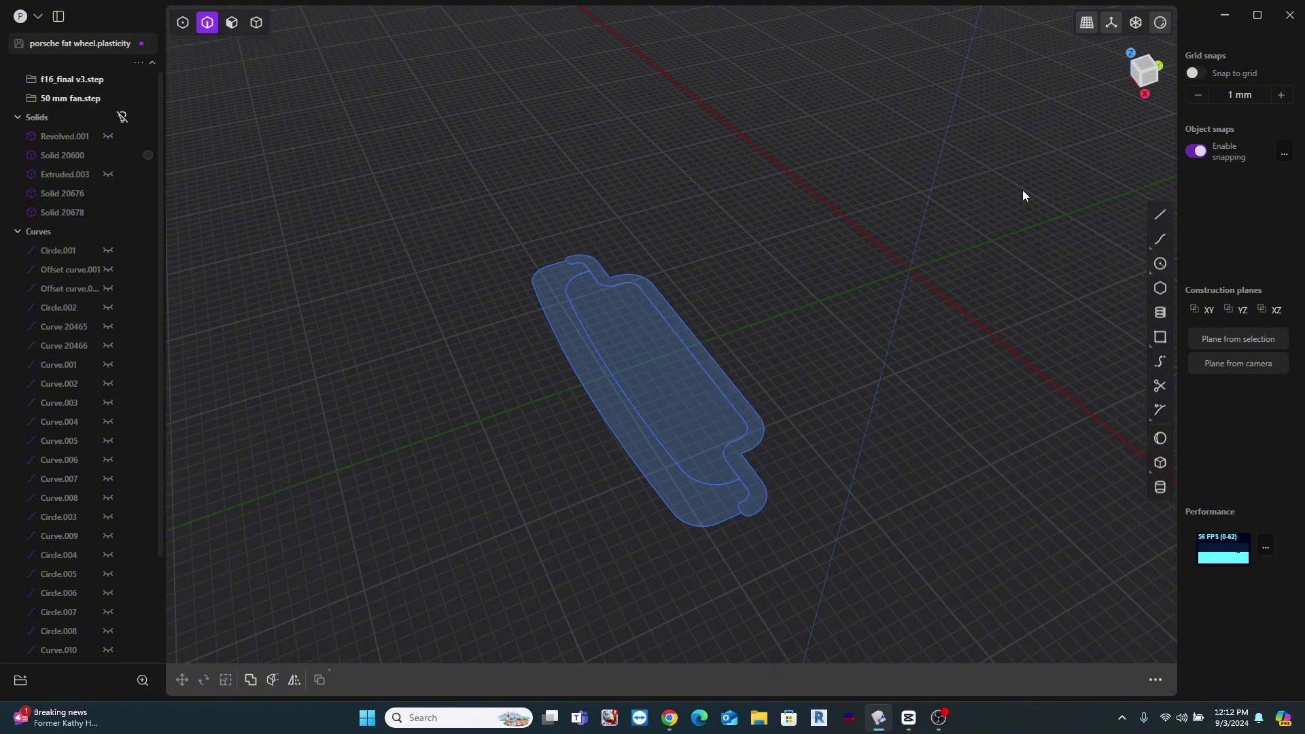
middle_drag(977, 162, 875, 432)
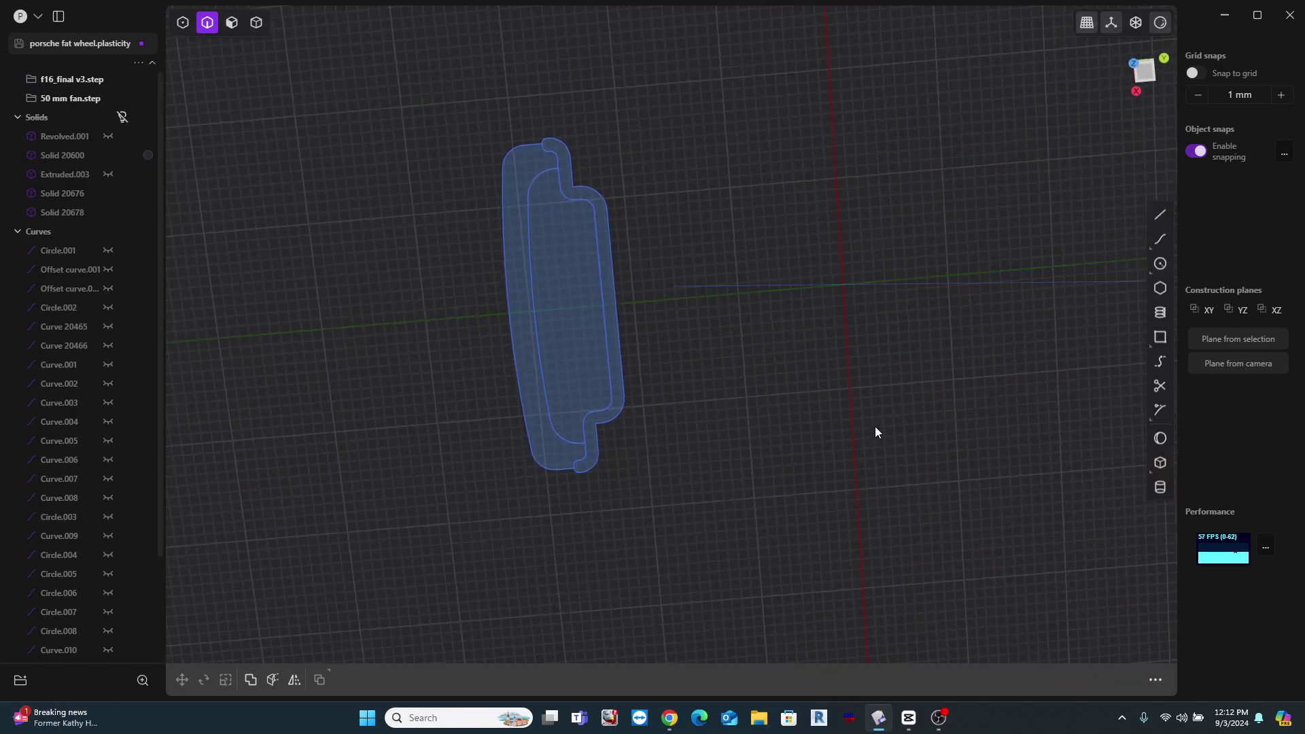
click(1144, 71)
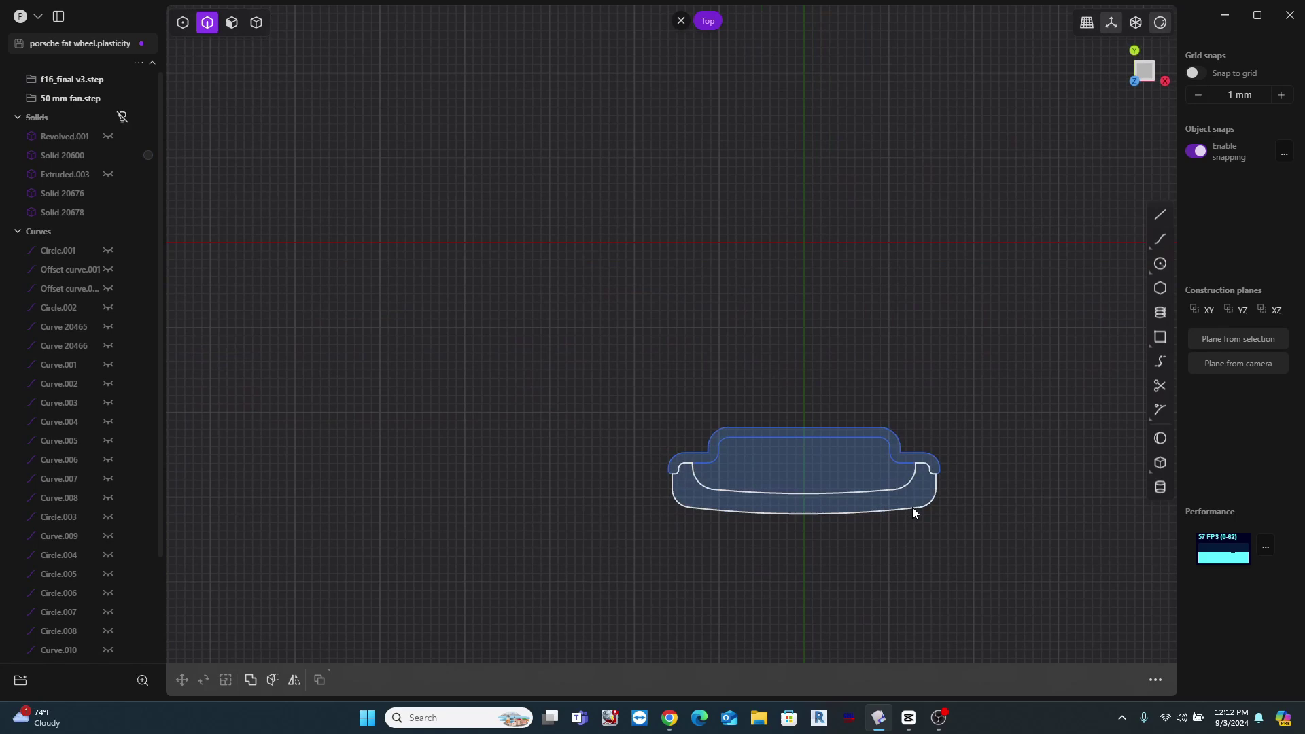
scroll(912, 507, up, 3)
key(3)
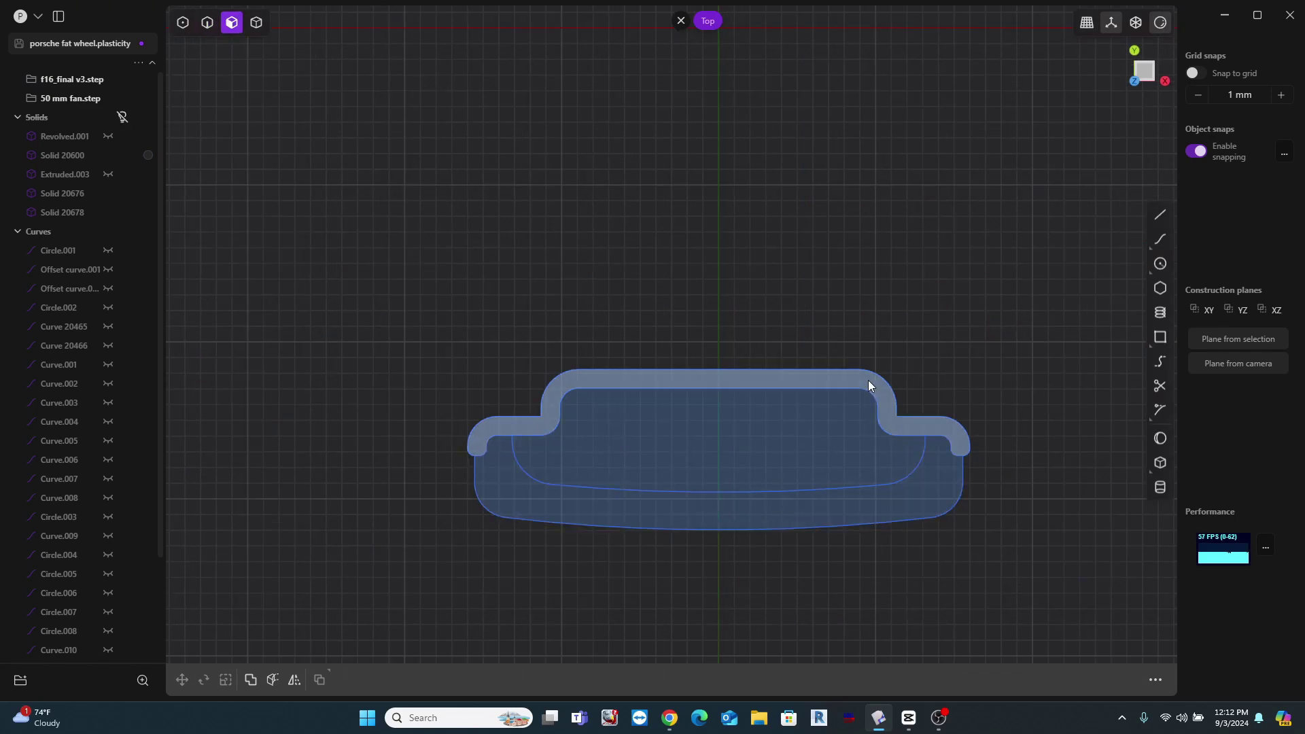
click(868, 381)
key(e)
key(Escape)
Step: Draw an open three-segment line above the profile: up from the rim's right tip, 32 mm across, and about 8.7 mm back down
scroll(935, 295, down, 1)
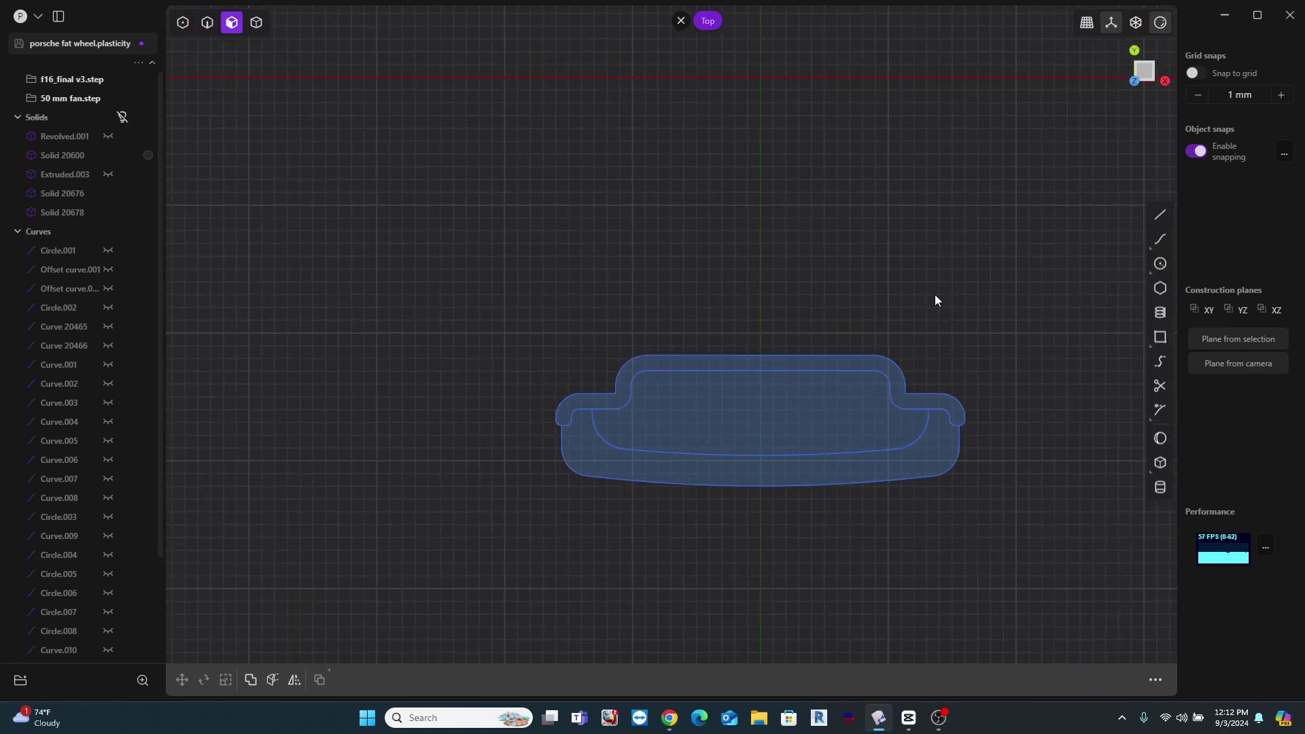
shift+middle_drag(935, 295, 932, 336)
scroll(1067, 194, up, 1)
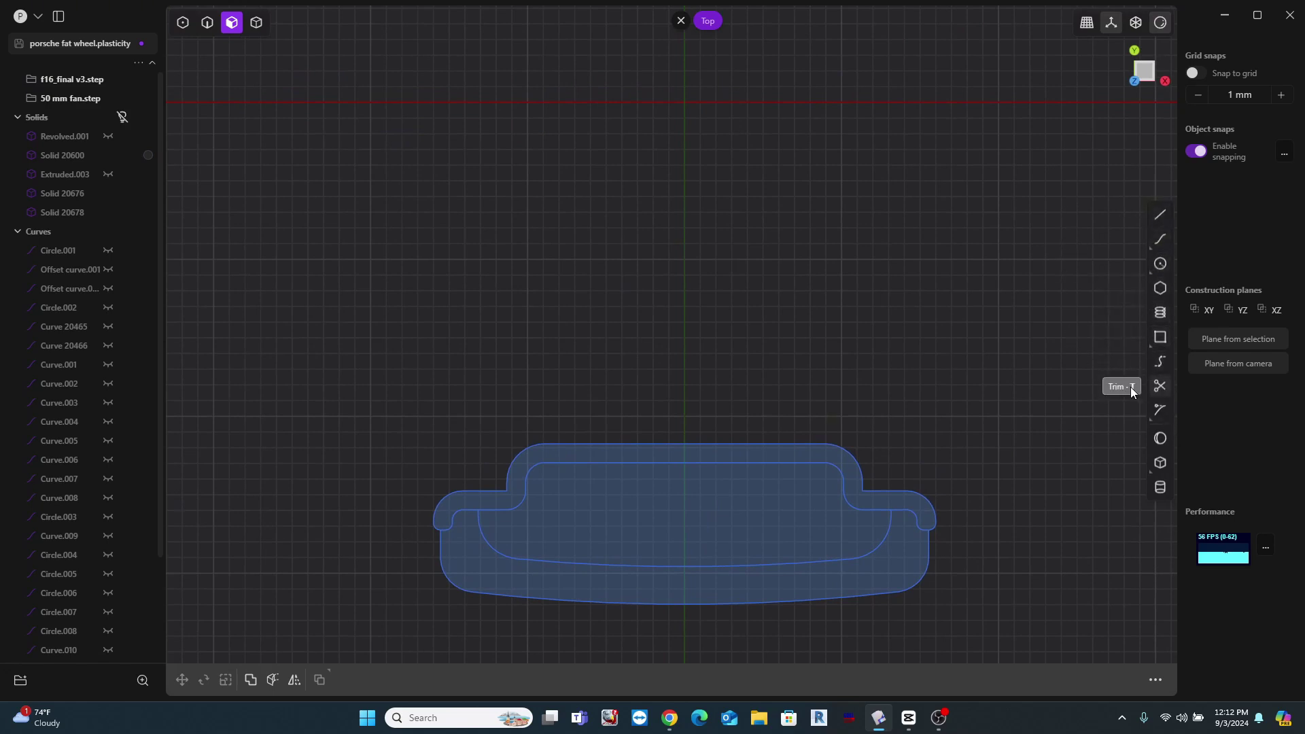
key(l)
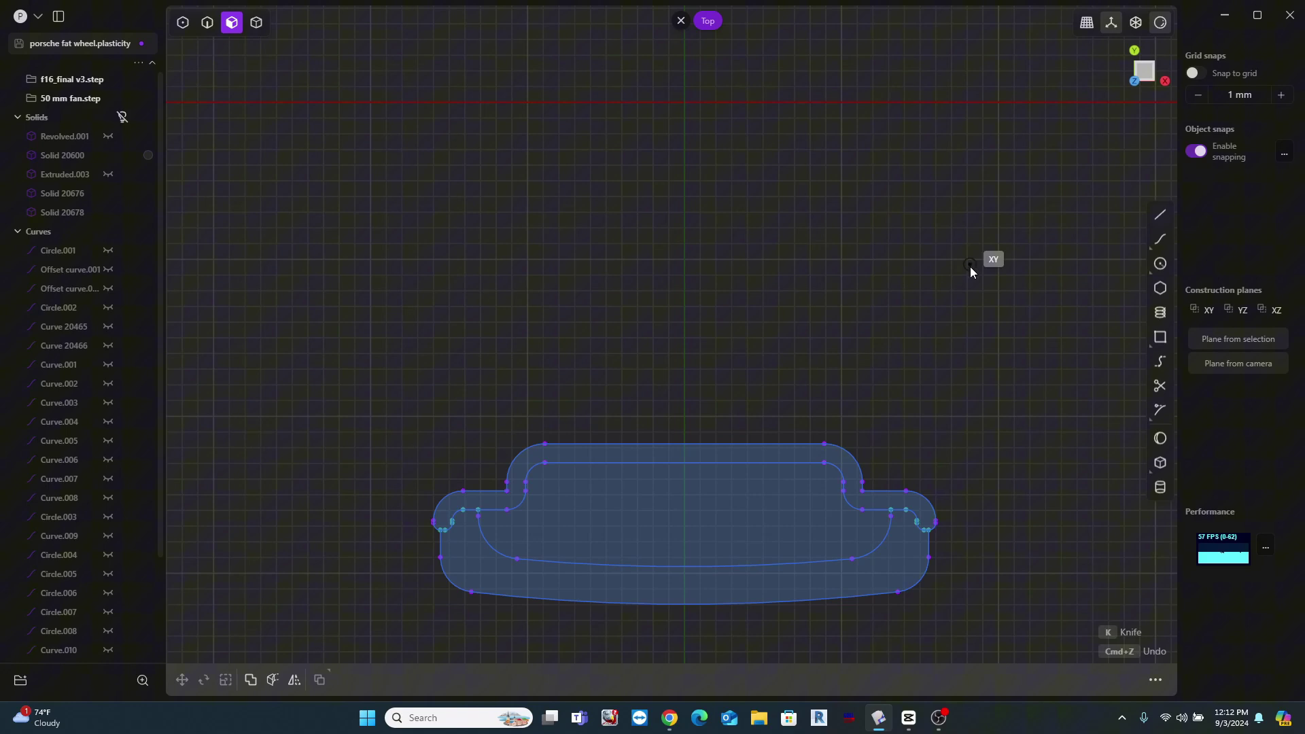
click(937, 524)
click(936, 269)
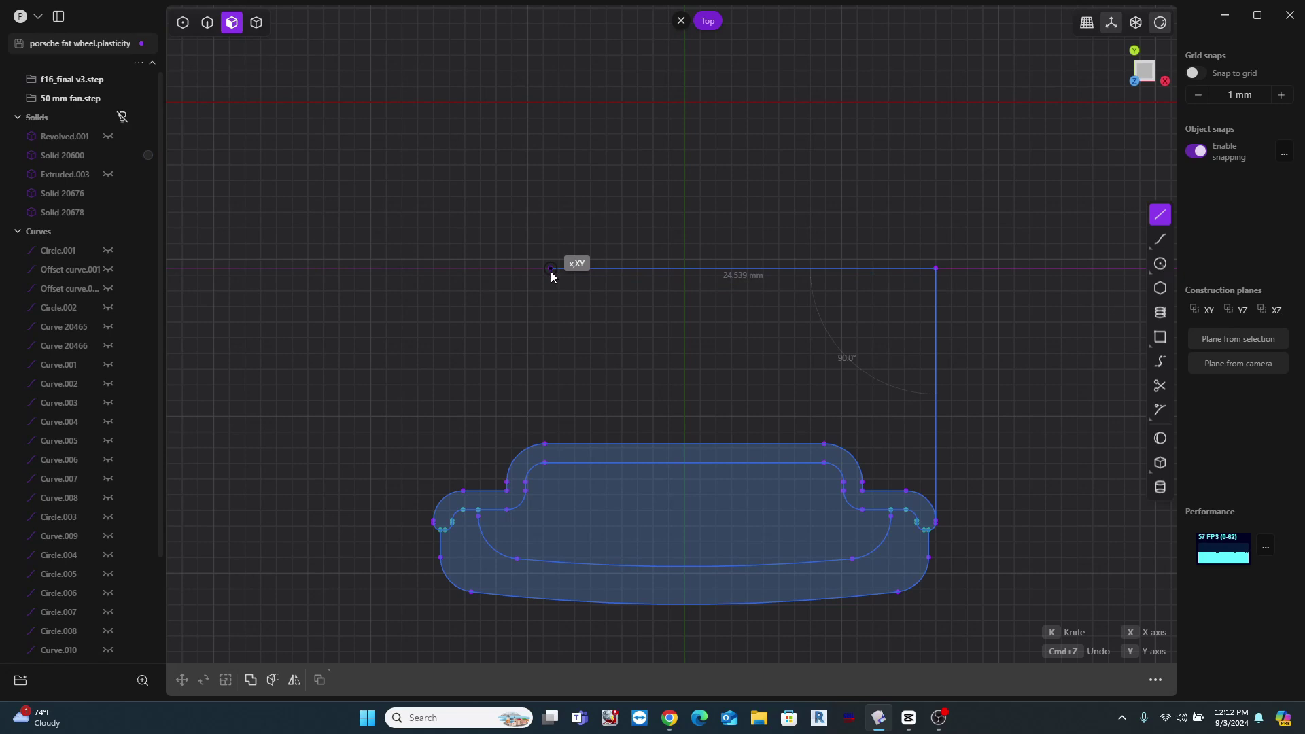
key(Tab)
text(32)
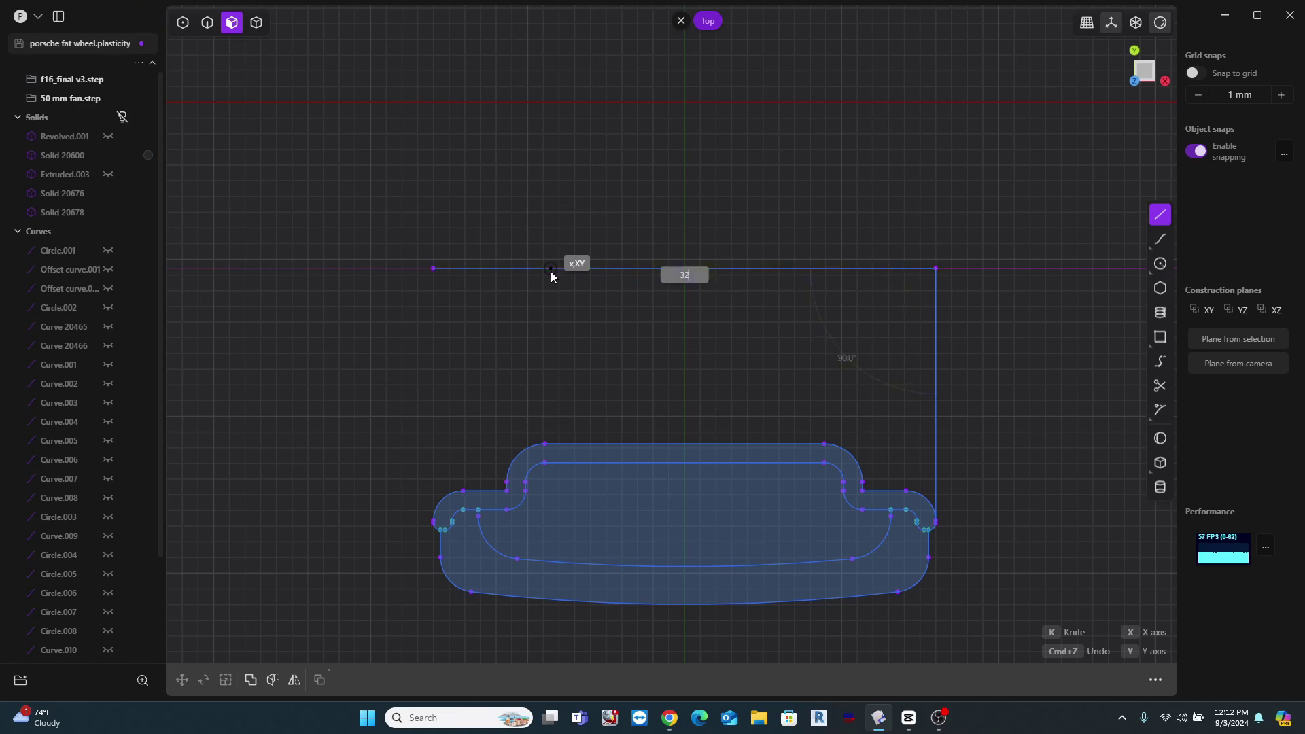
key(Return)
click(435, 405)
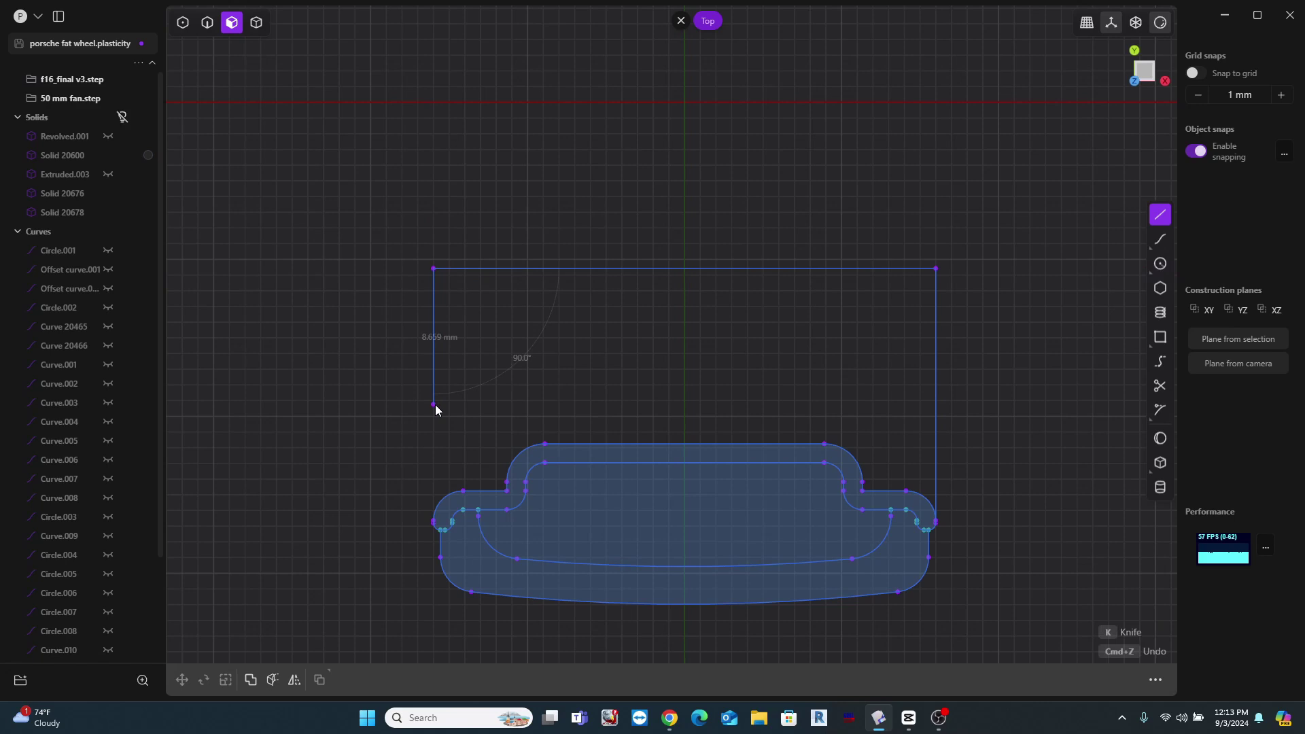
key(Return)
scroll(510, 348, up, 2)
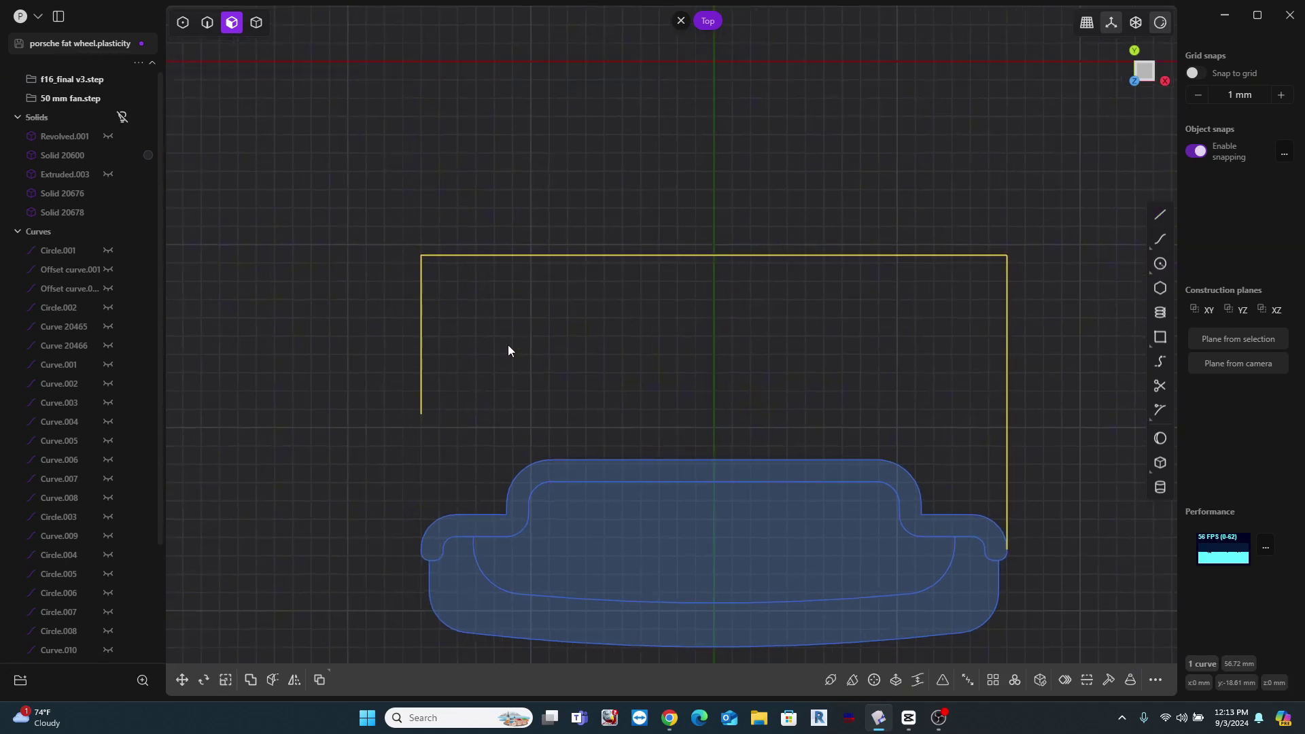
key(Escape)
Step: Fillet the two upper corners of the open three-segment line with a distance of about 2 mm
key(2)
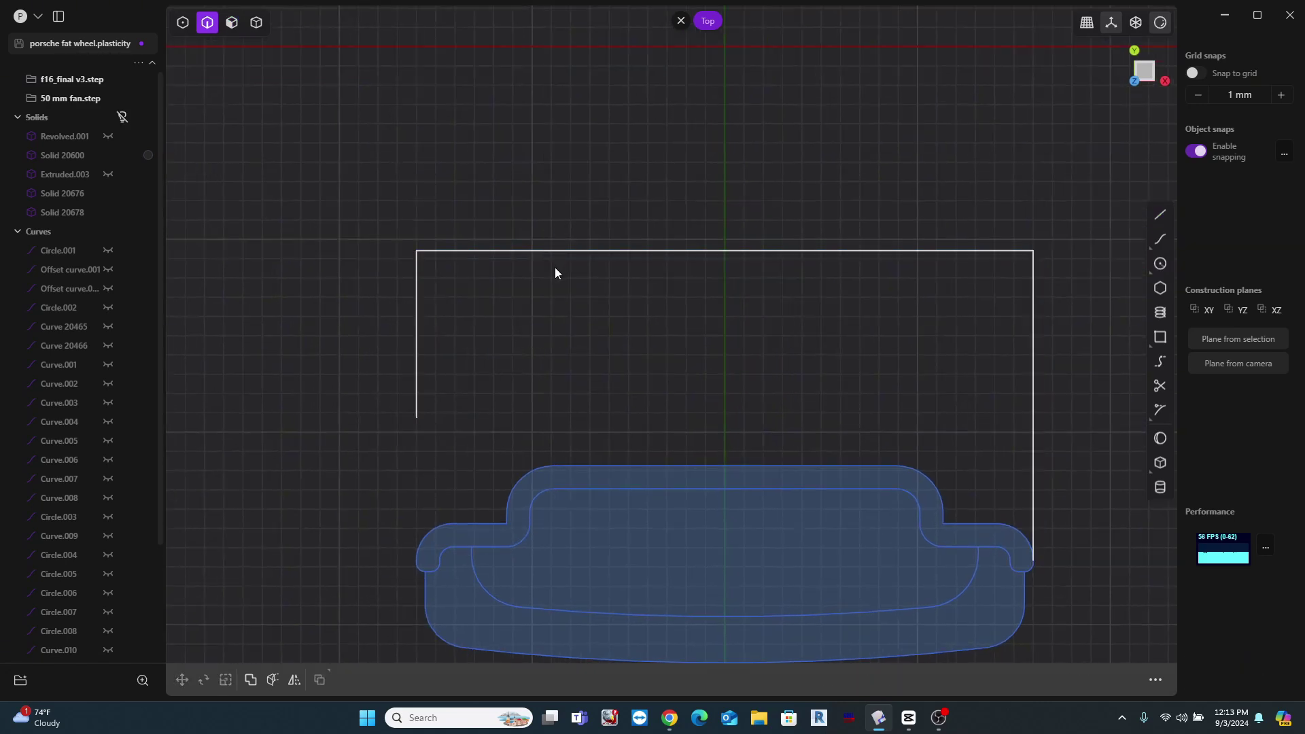
key(1)
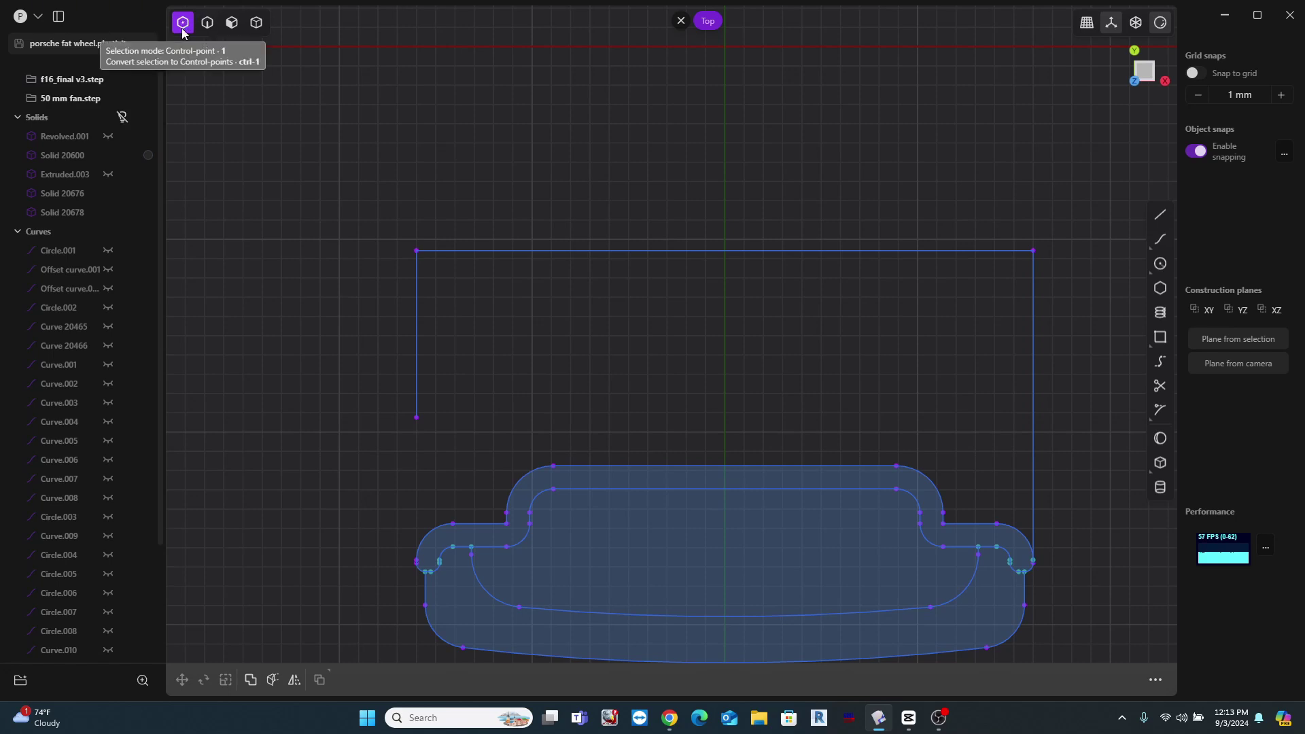
click(417, 252)
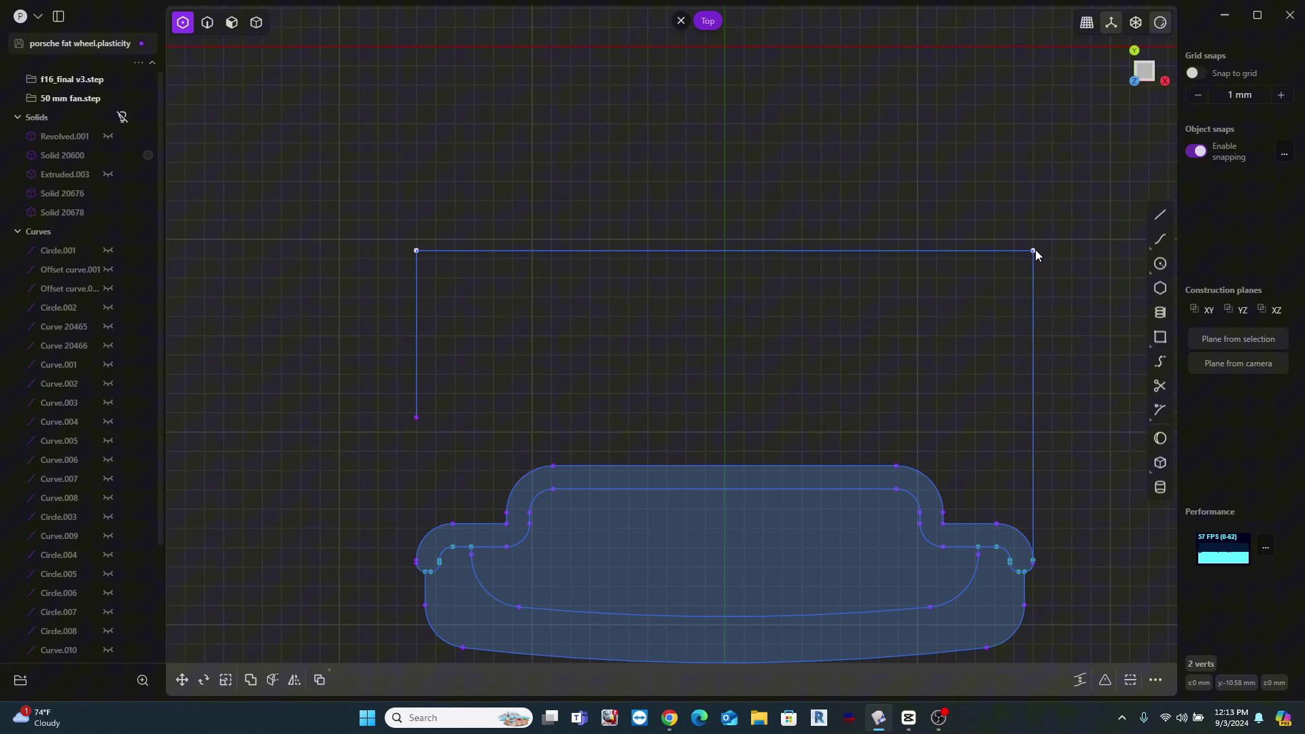
key(f)
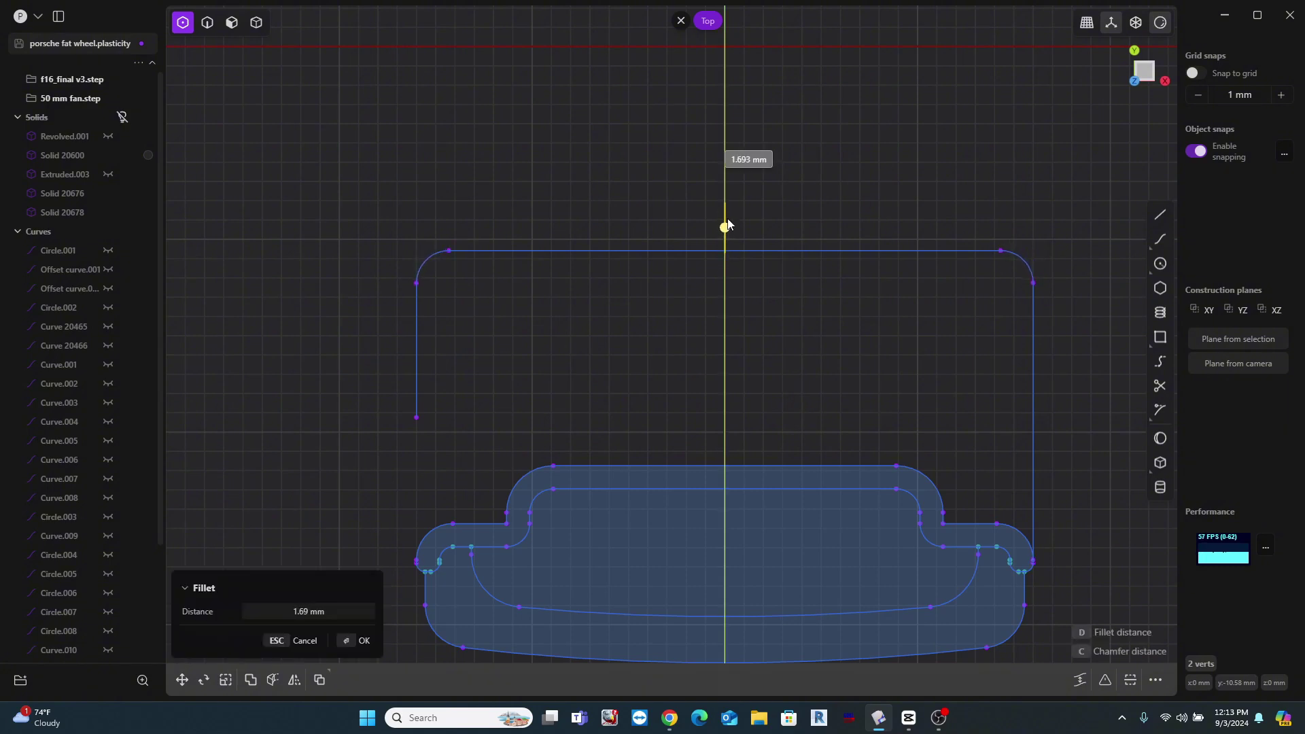
drag(727, 224, 727, 214)
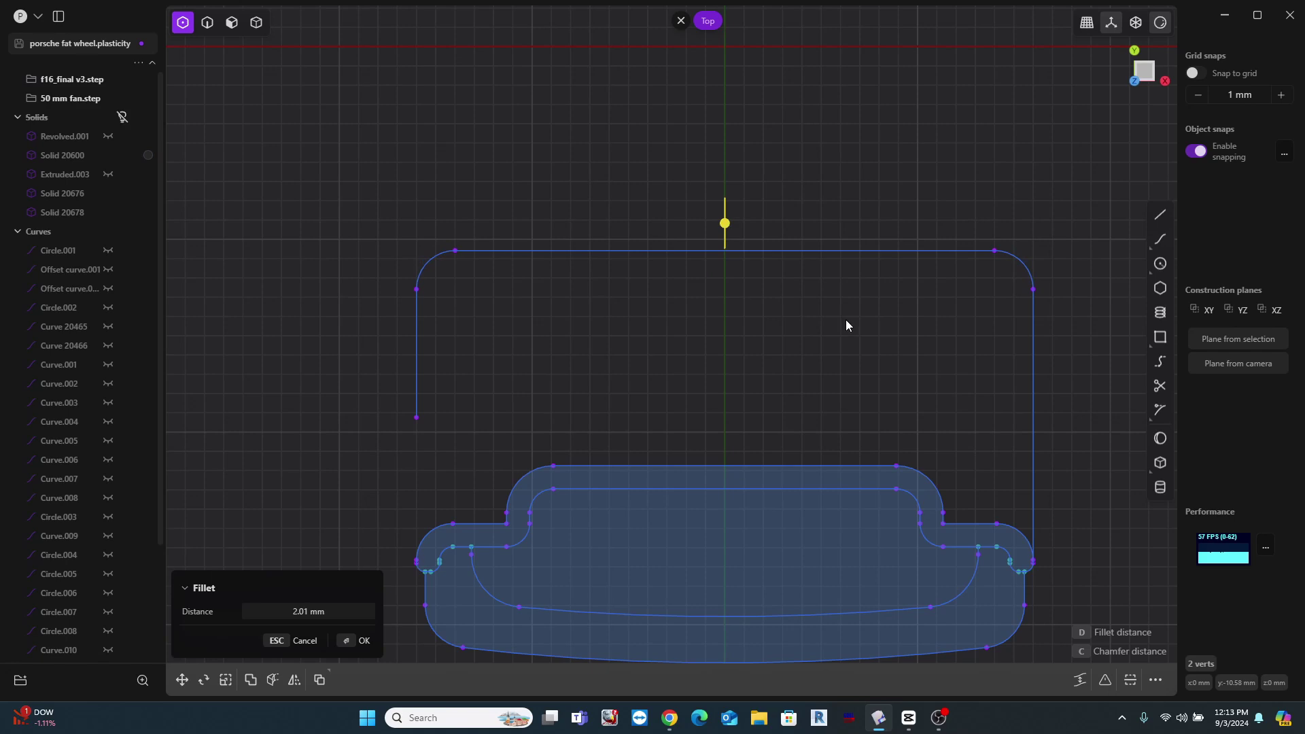
key(Return)
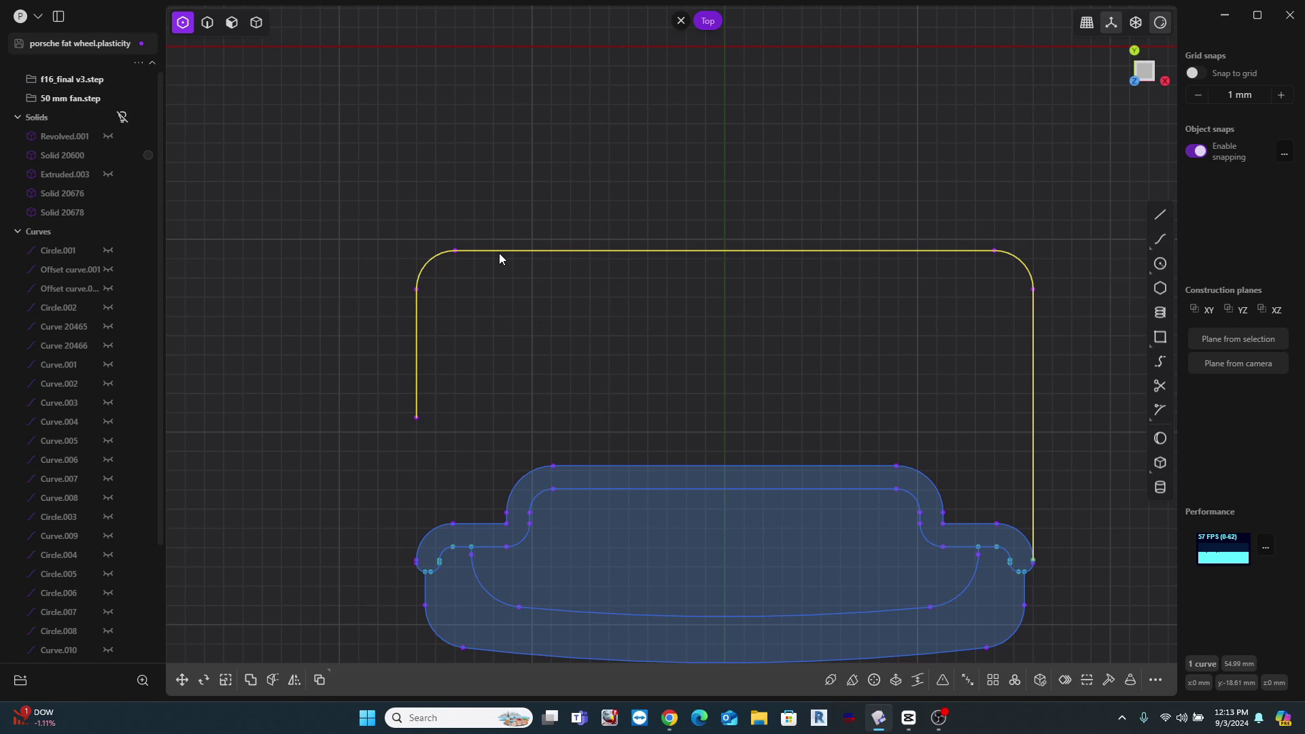
Step: Duplicate the filleted open line about 4.7 mm along X and 2.6 mm along Y, aligning its left side with the existing profile's left step
key(g)
drag(755, 376, 849, 327)
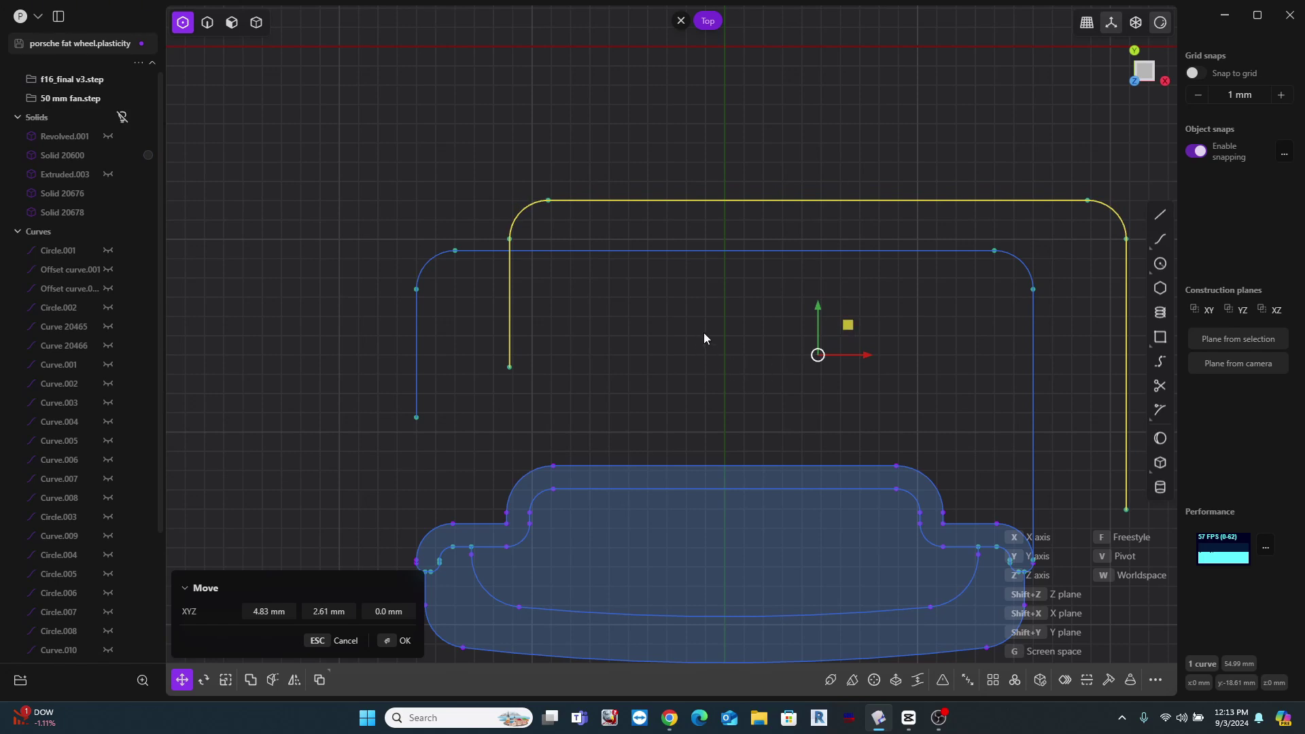
key(f)
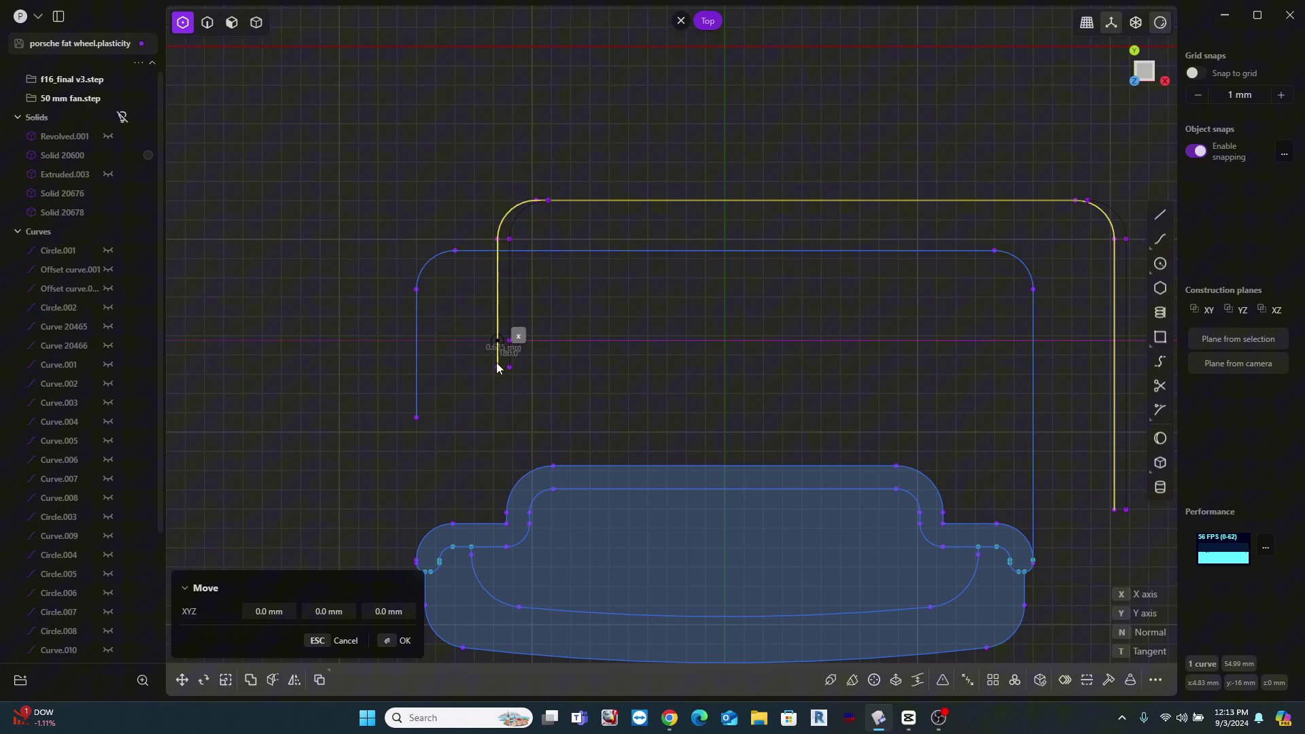
click(506, 524)
key(g)
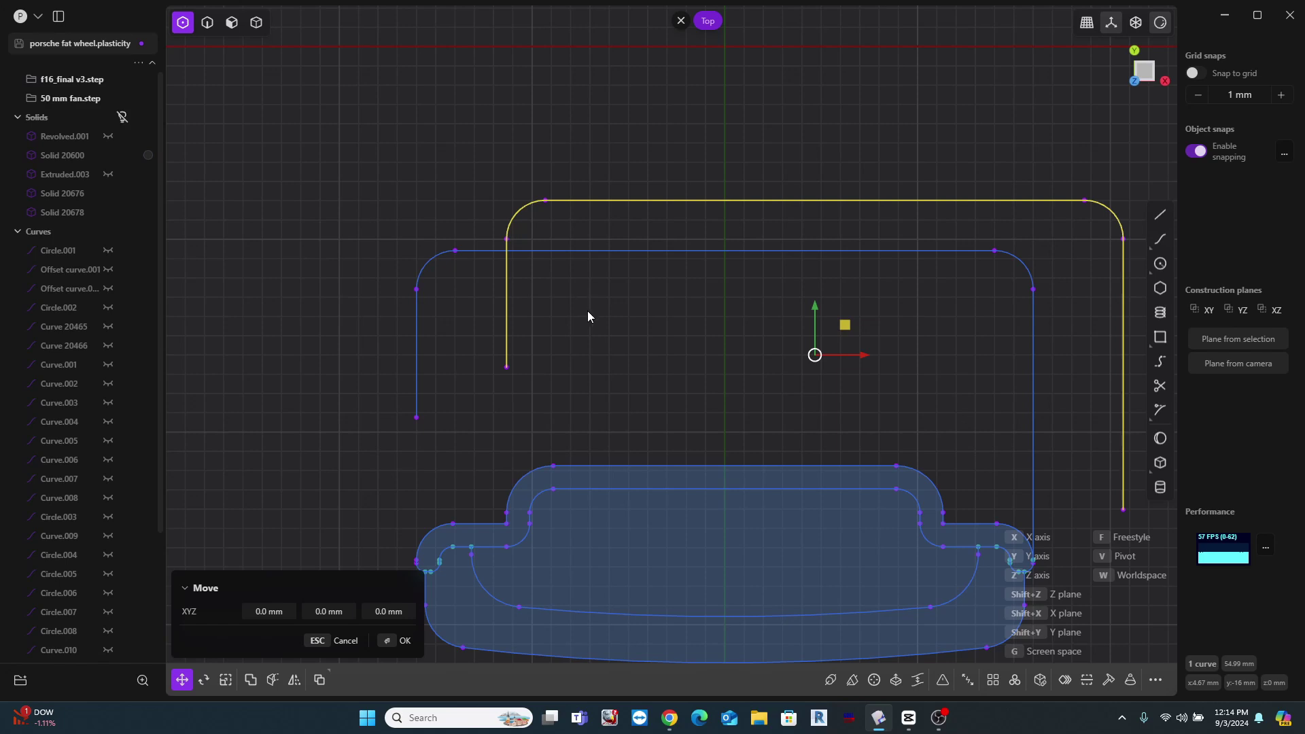
Step: Draw a vertical line about 15.5 mm long on the Y axis, crossing both filleted open outlines
key(shift+a)
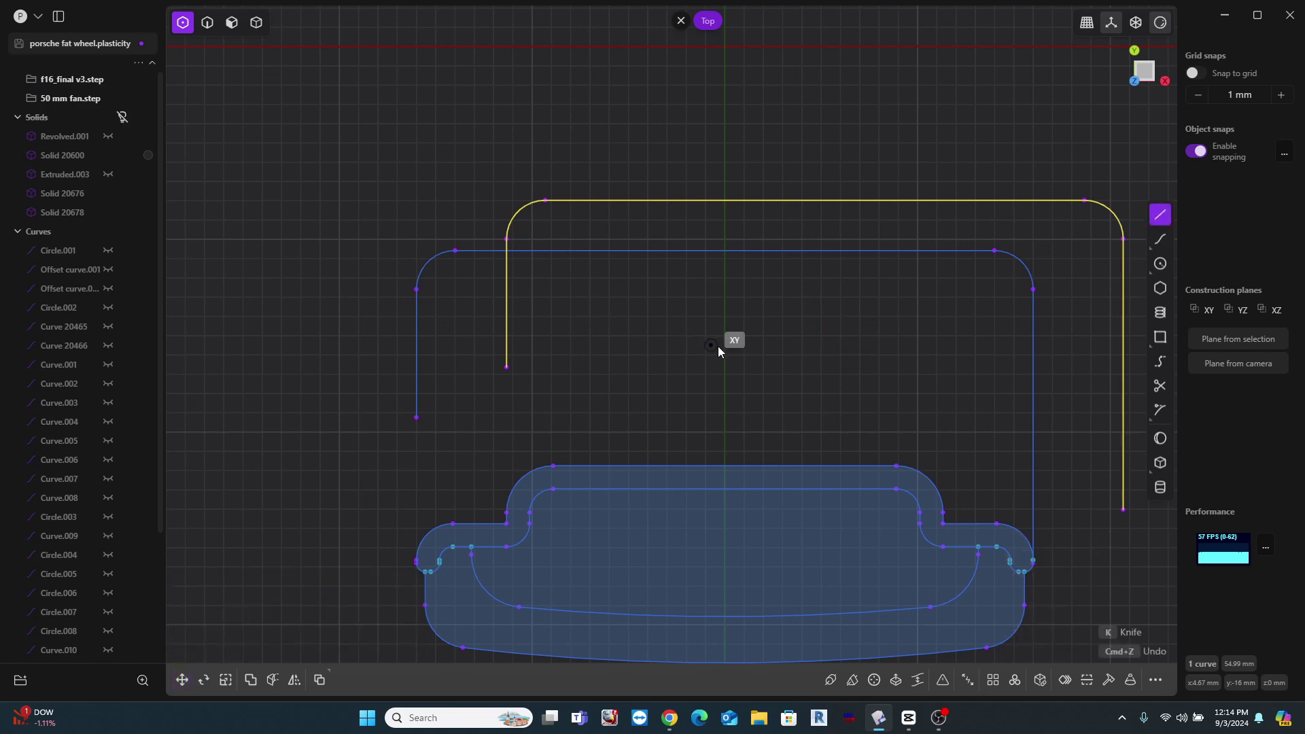
click(1160, 215)
click(725, 422)
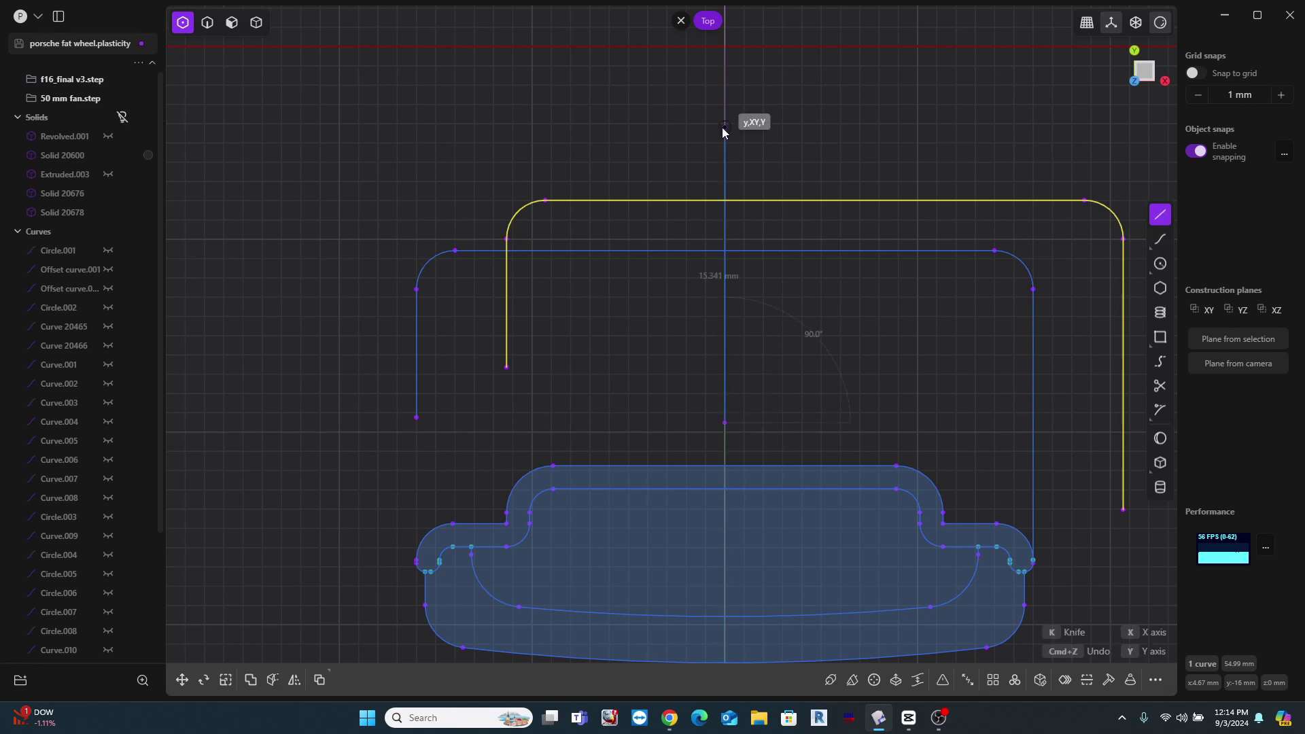
click(656, 122)
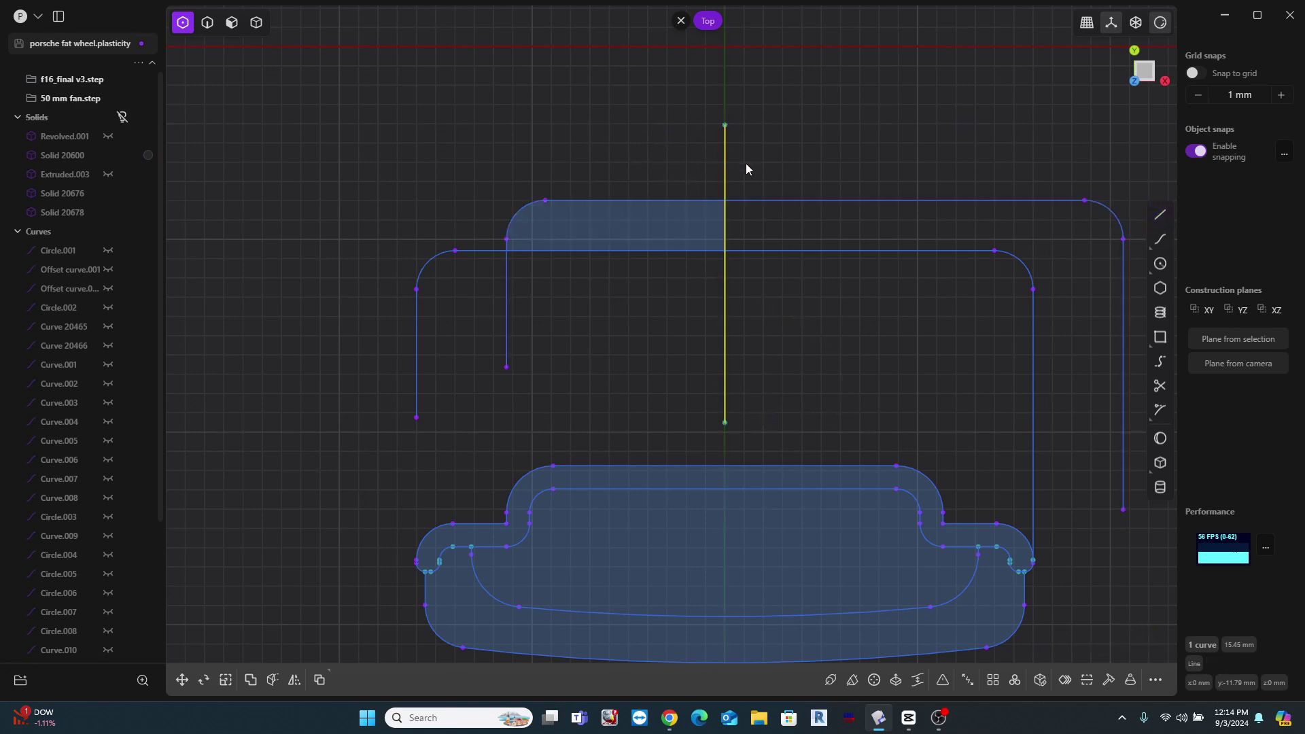
Step: Trim both outlines at the centre line and against each other, keeping only the stepped contour on the left half
key(t)
click(766, 200)
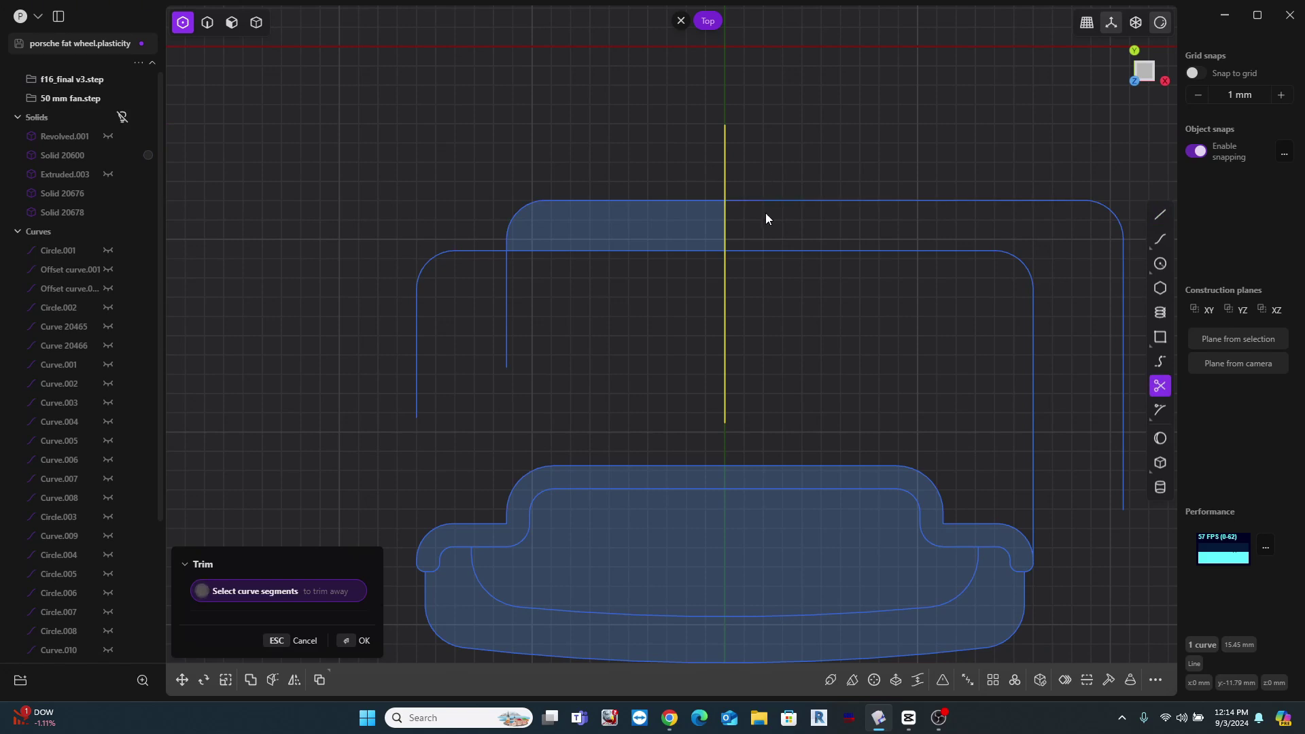
click(766, 252)
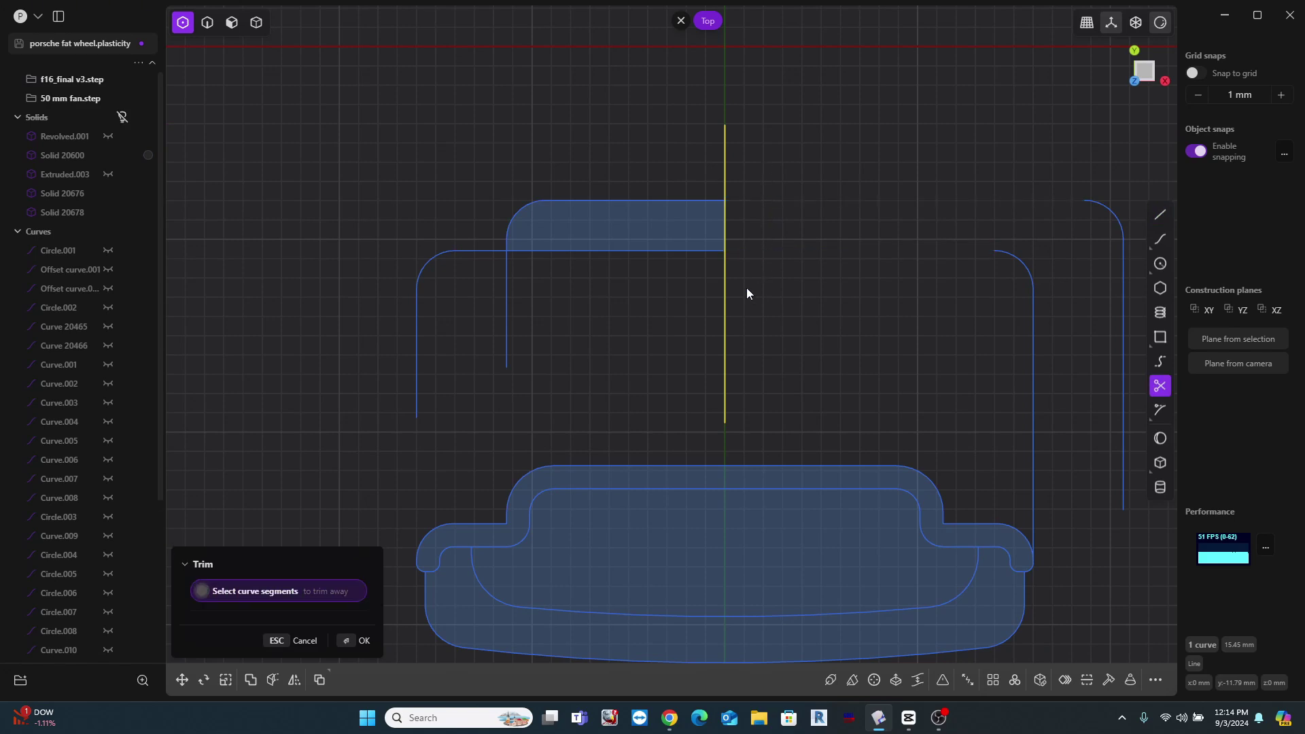
click(506, 299)
click(553, 251)
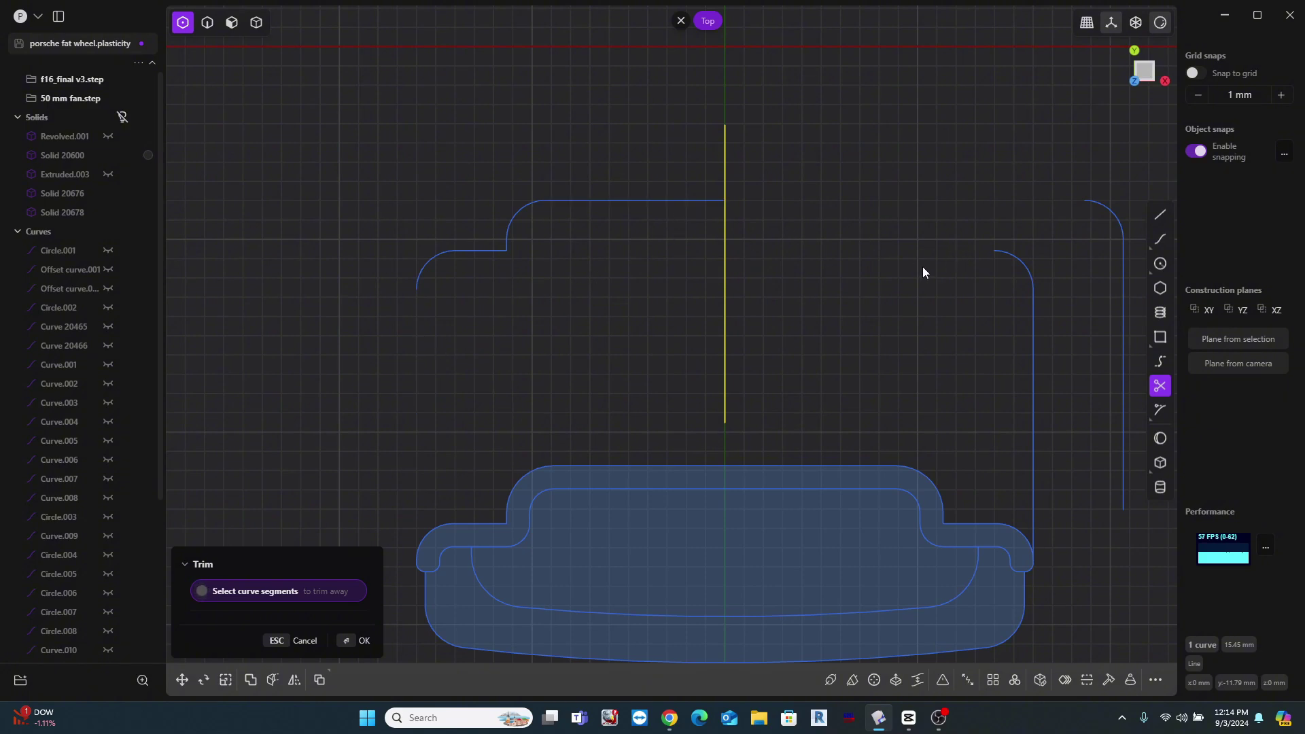
Step: Delete the two leftover corner pieces on the right side of the centre line
key(Escape)
key(2)
drag(1131, 170, 952, 336)
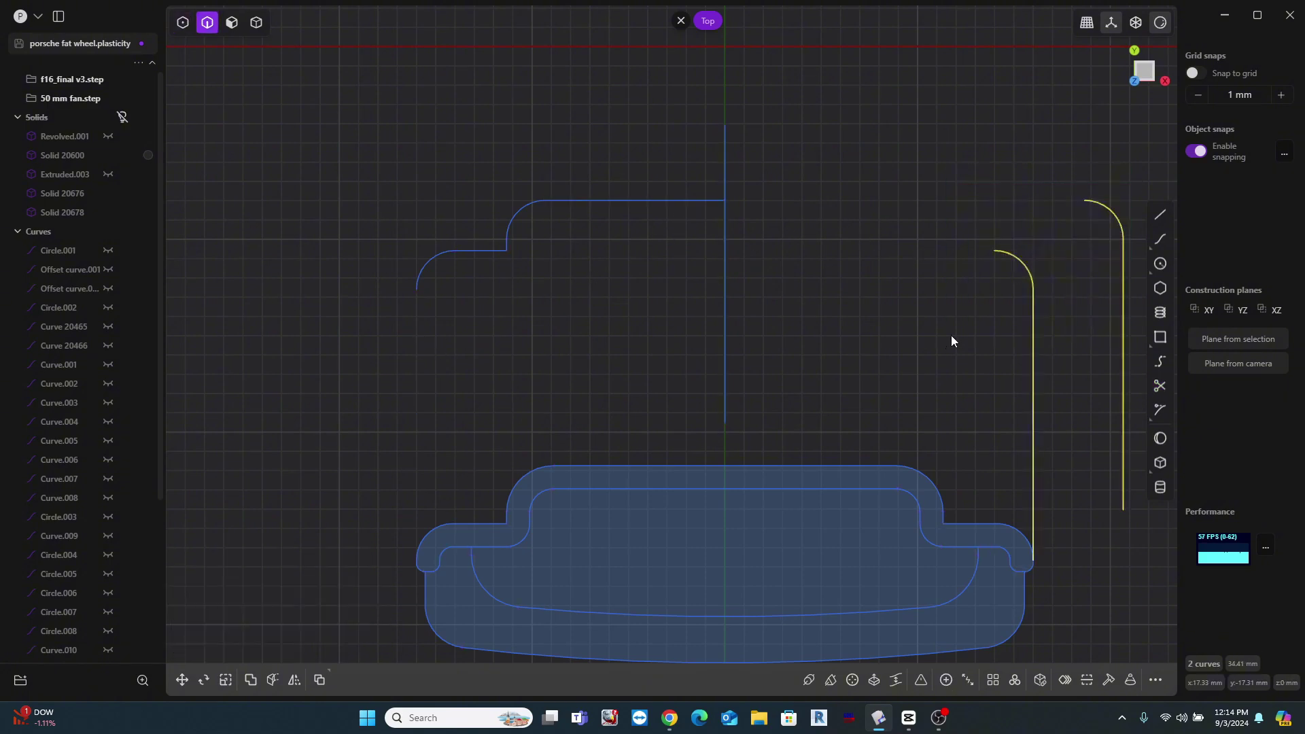
key(Delete)
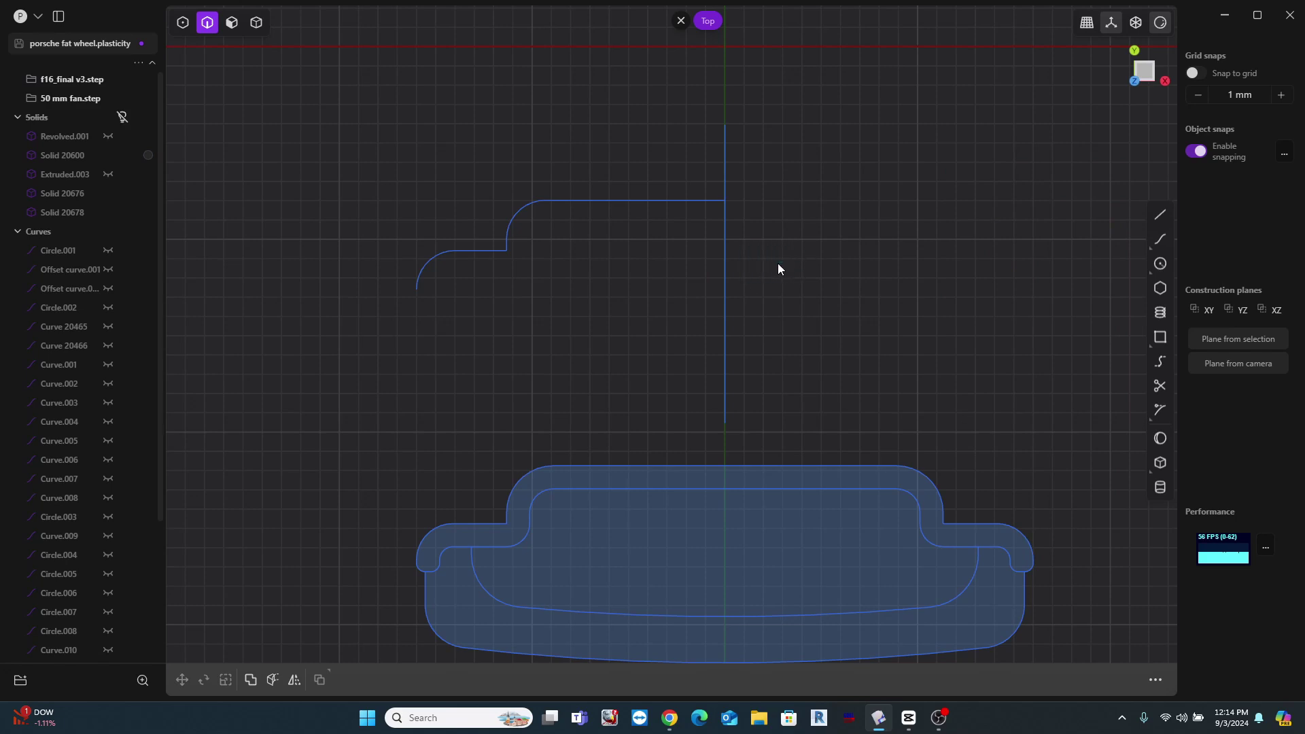
Step: Join the upper and lower pieces of the left stepped contour into one curve
click(723, 248)
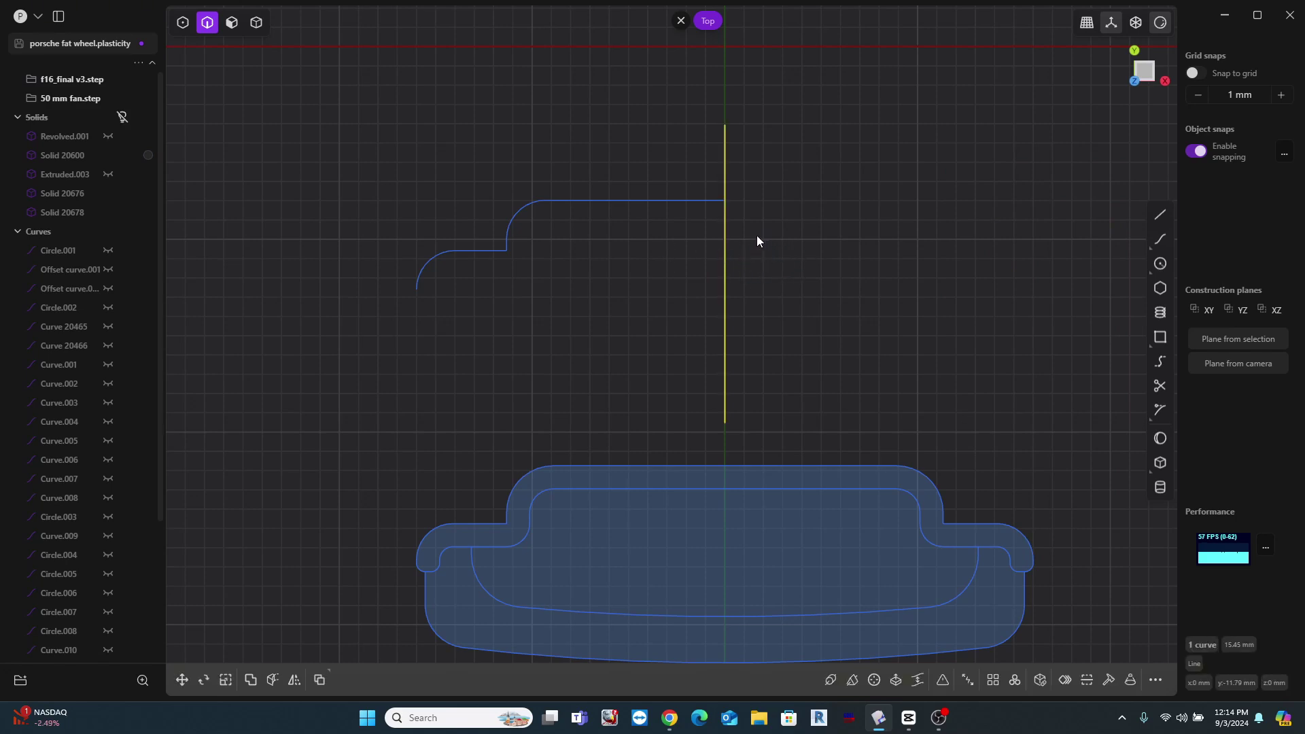
scroll(449, 261, up, 3)
click(449, 262)
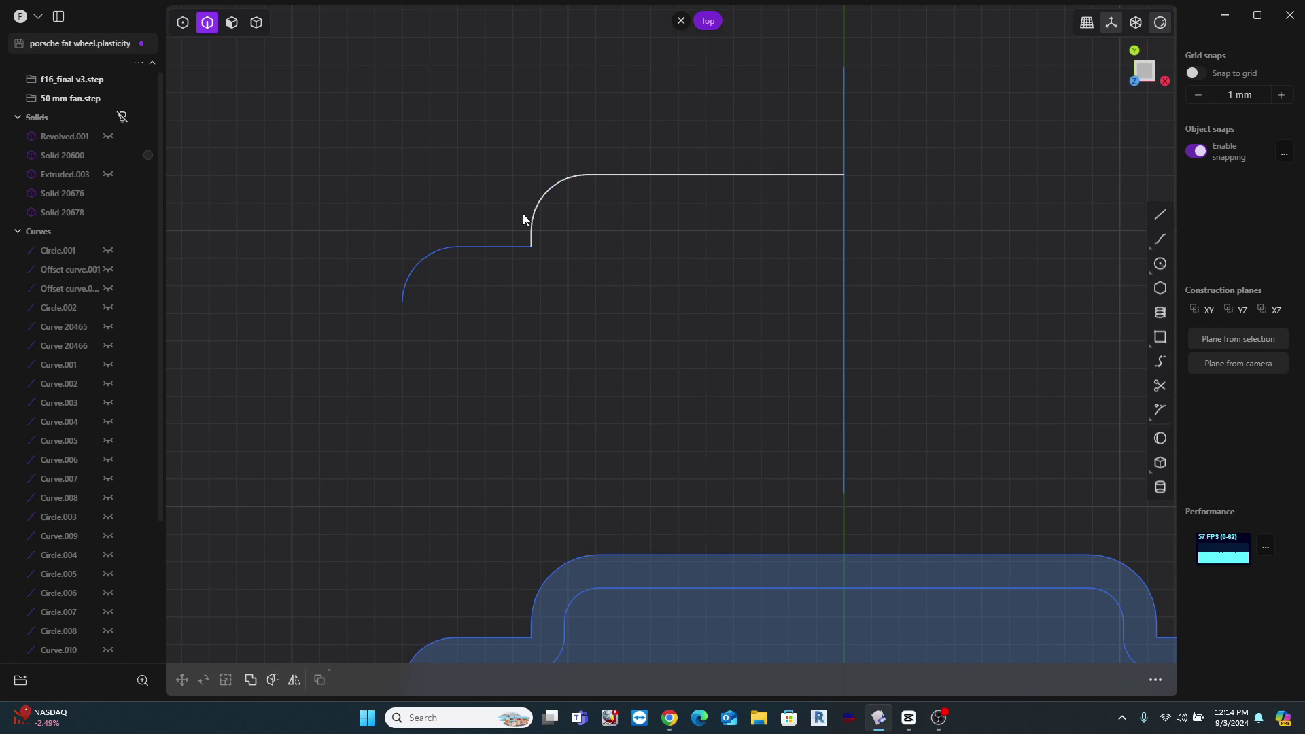
click(561, 190)
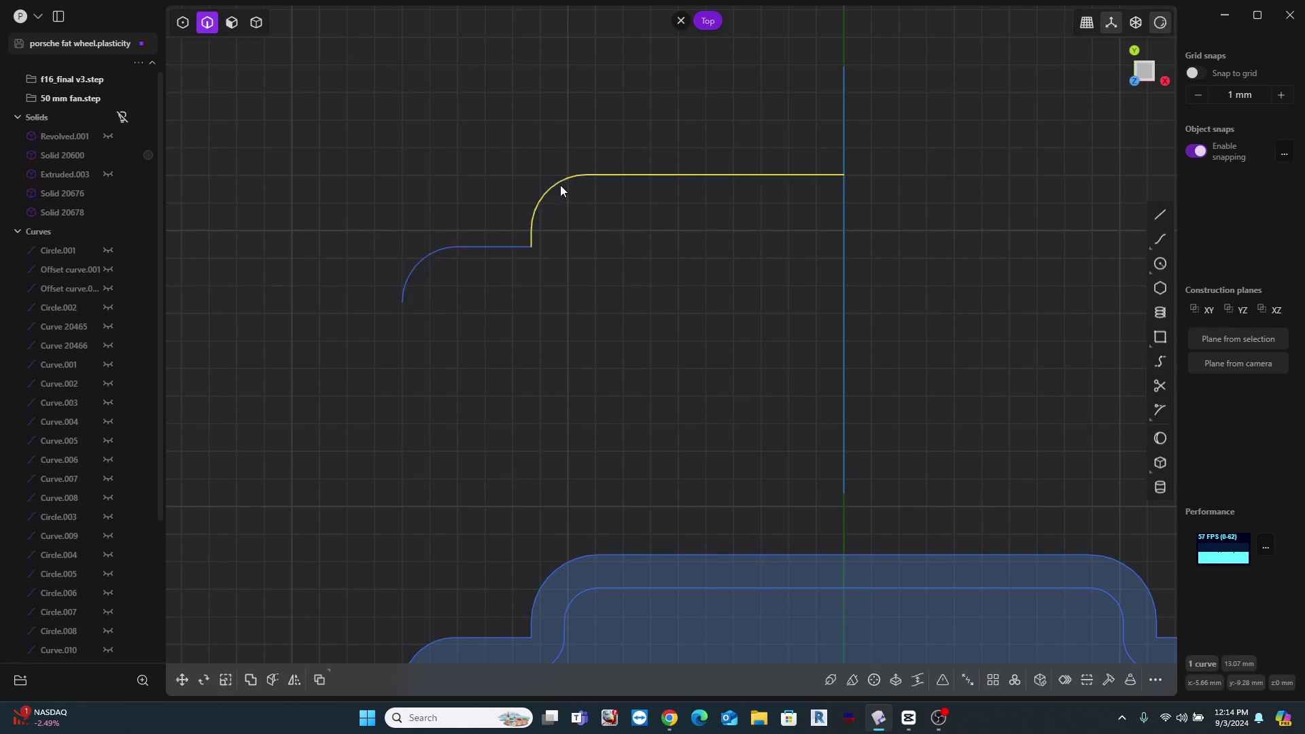
click(500, 251)
key(j)
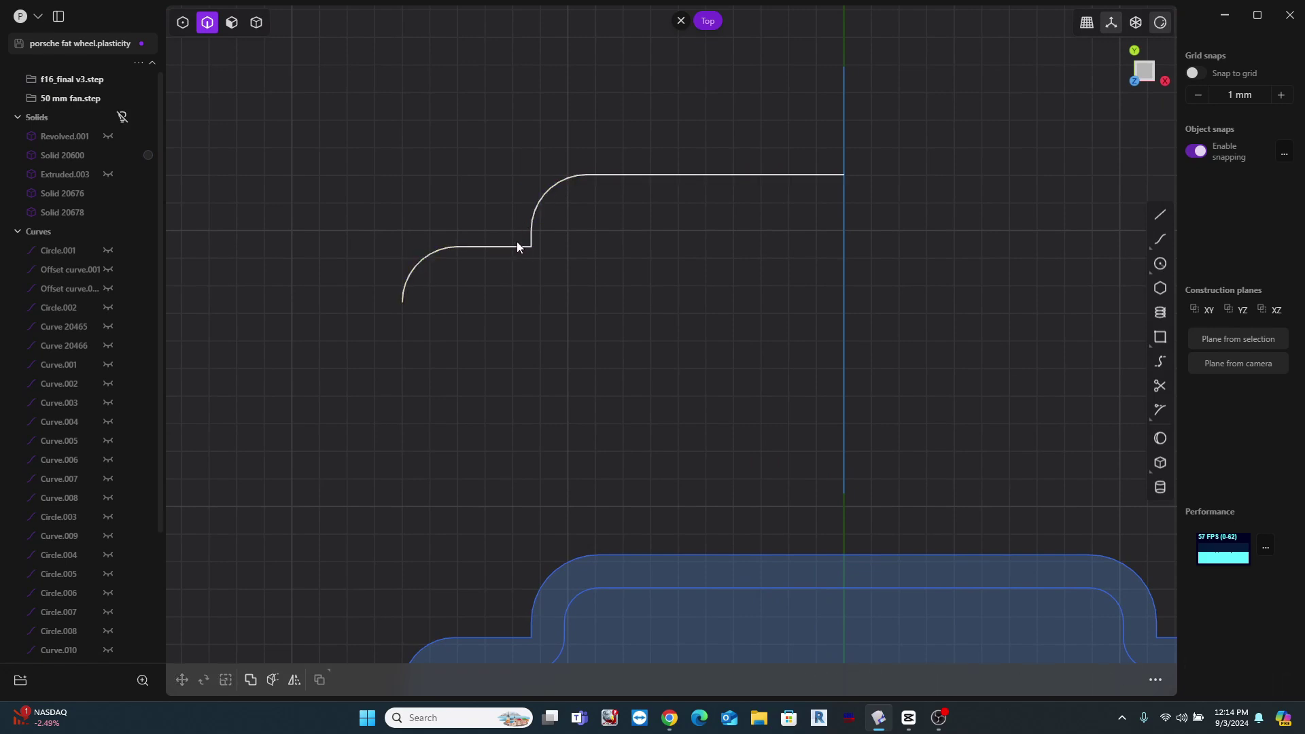
Step: Offset the joined stepped contour inward by 2 mm
click(515, 247)
key(o)
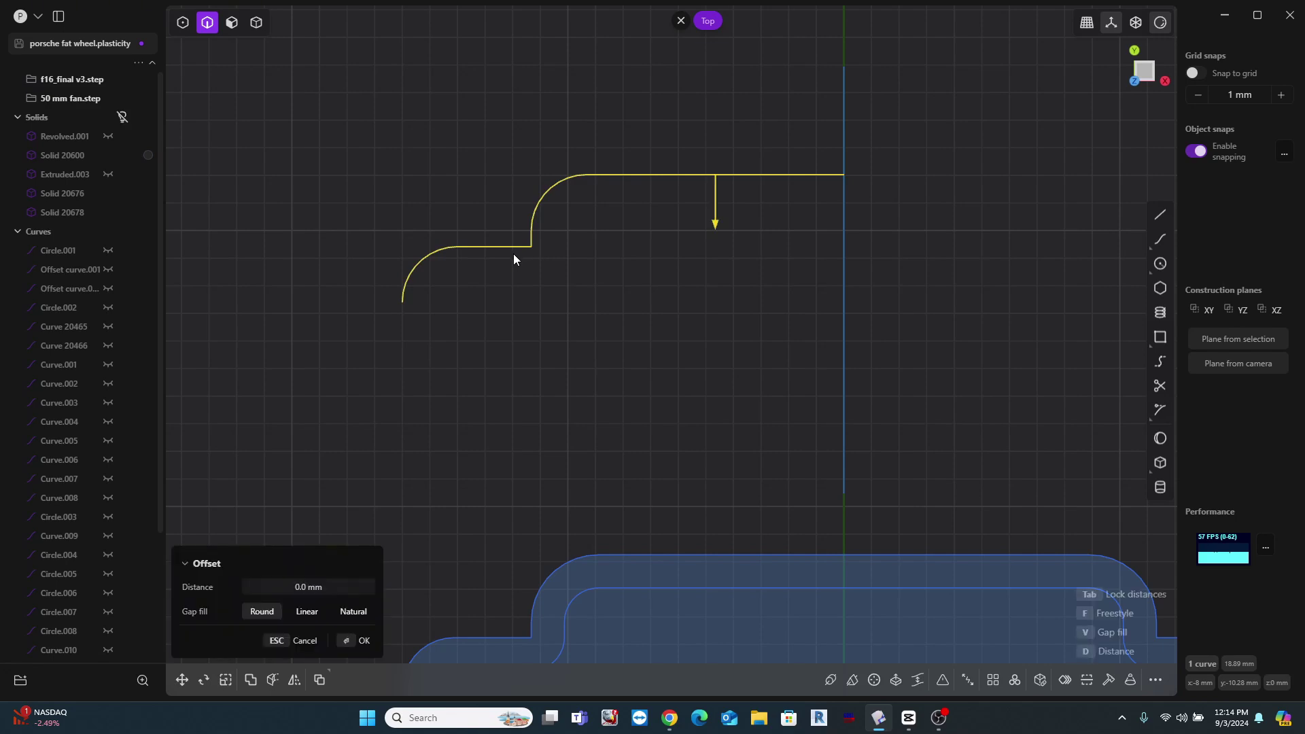
drag(713, 225, 712, 277)
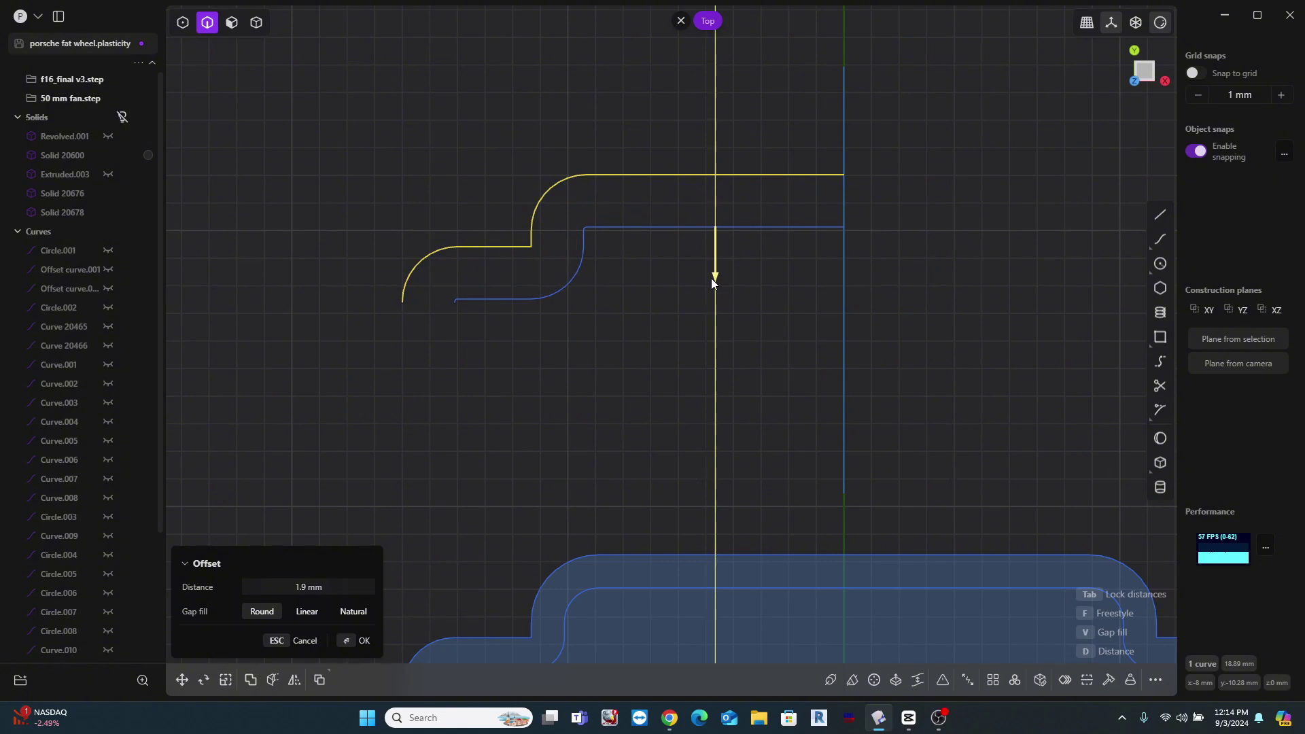
click(337, 586)
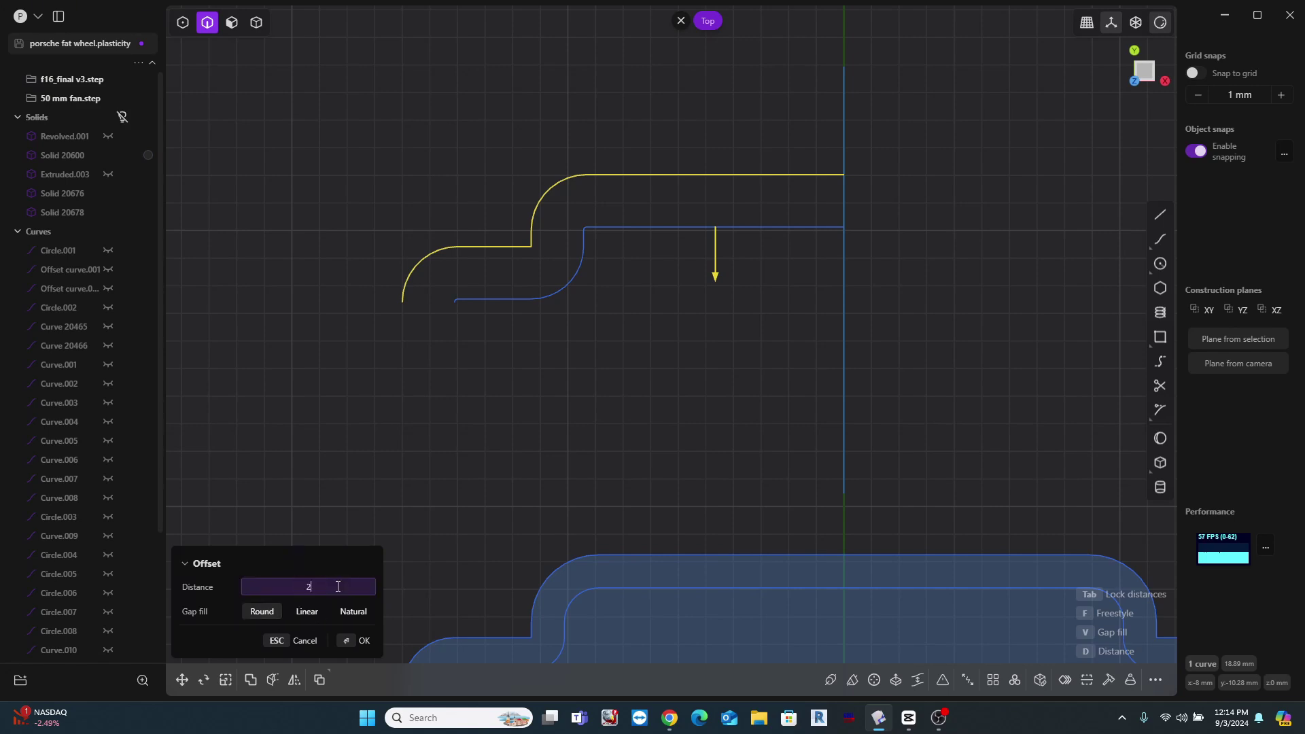
Step: Close the gap at the lower left end of the two contours with a three-segment line about 3.5 mm long overall
key(shift+a)
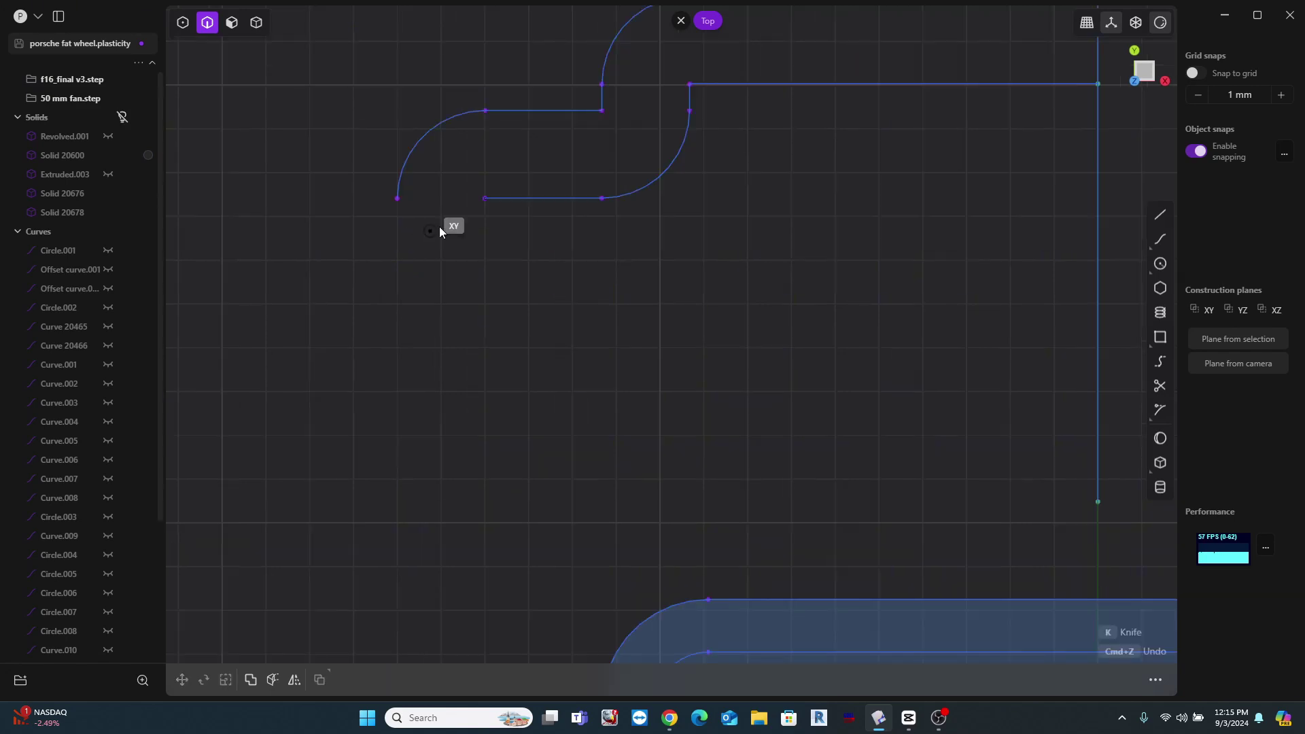
click(397, 198)
click(398, 231)
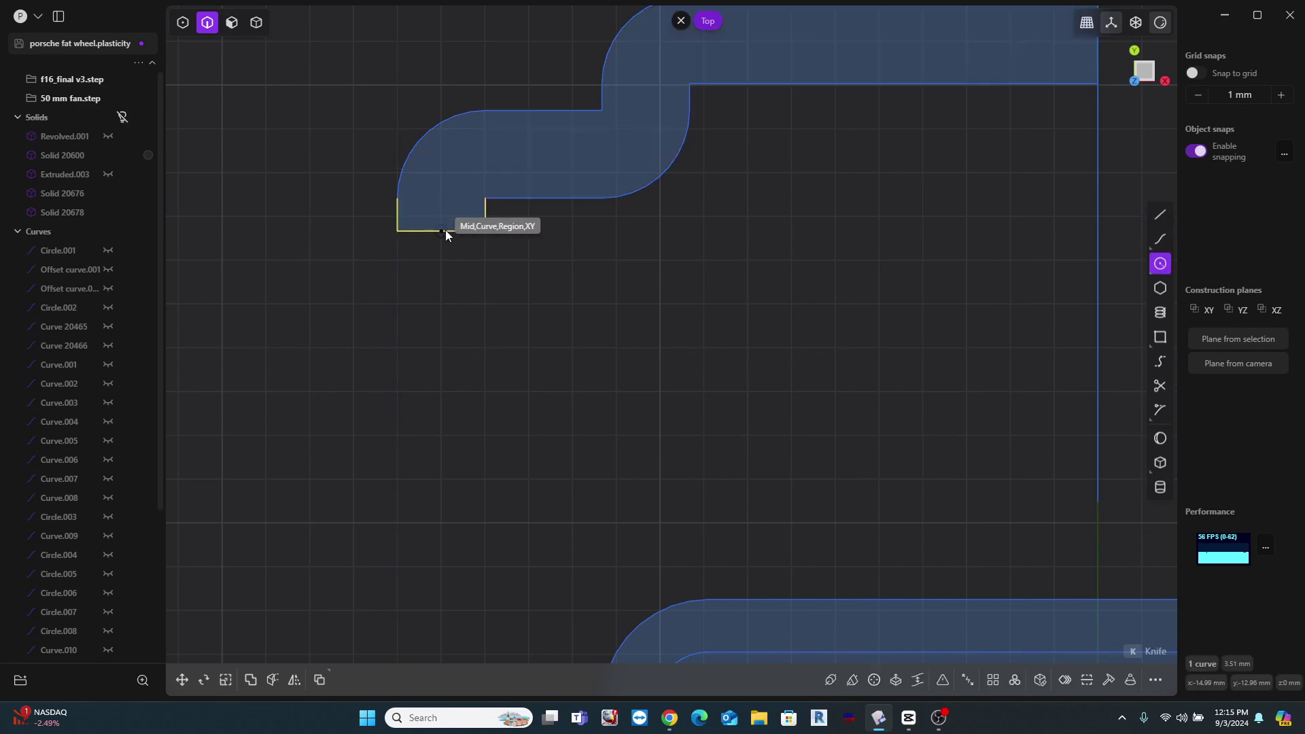
Step: Round that end with a circle centred on the closing line's midpoint and reaching its corner, trimming away the inner arc and the straight segment
click(444, 231)
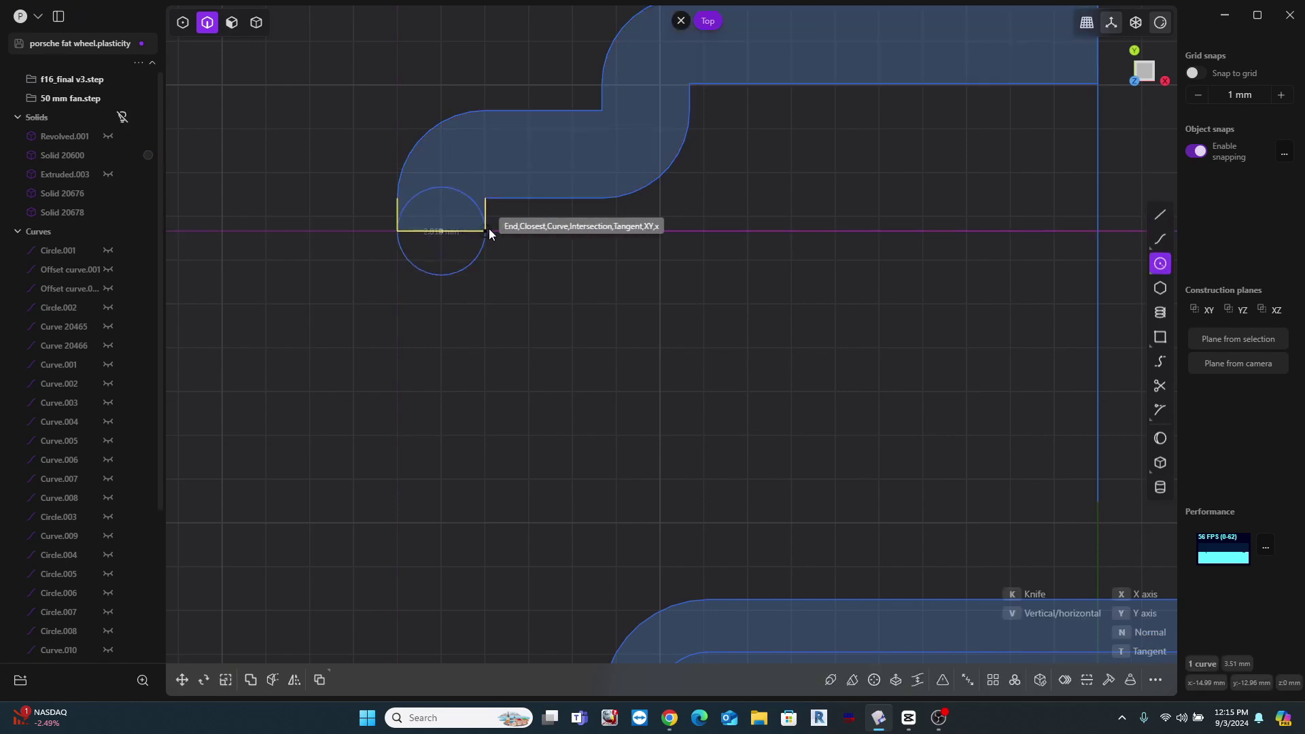
click(488, 228)
key(t)
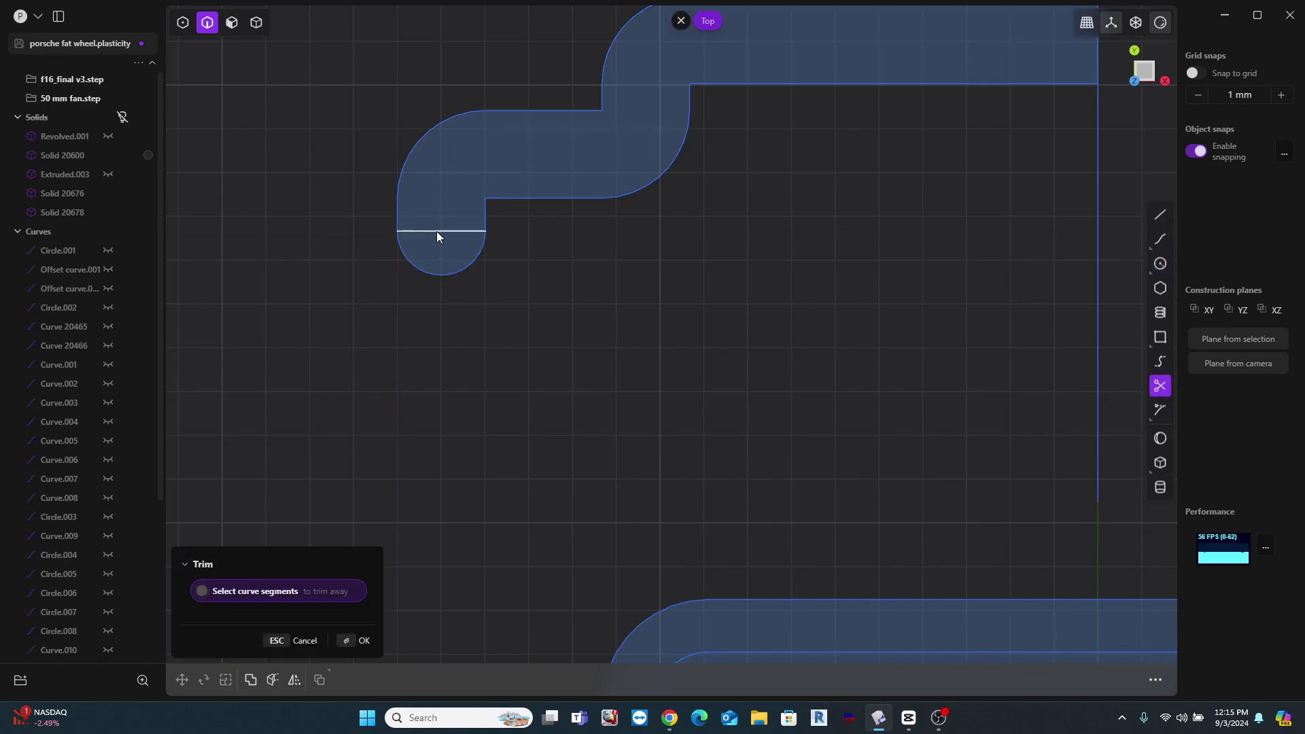
click(439, 234)
Step: Draw a two-segment line from the rounded left tip about 2.9 mm down, and horizontally to the right well past the centre line
scroll(463, 246, down, 3)
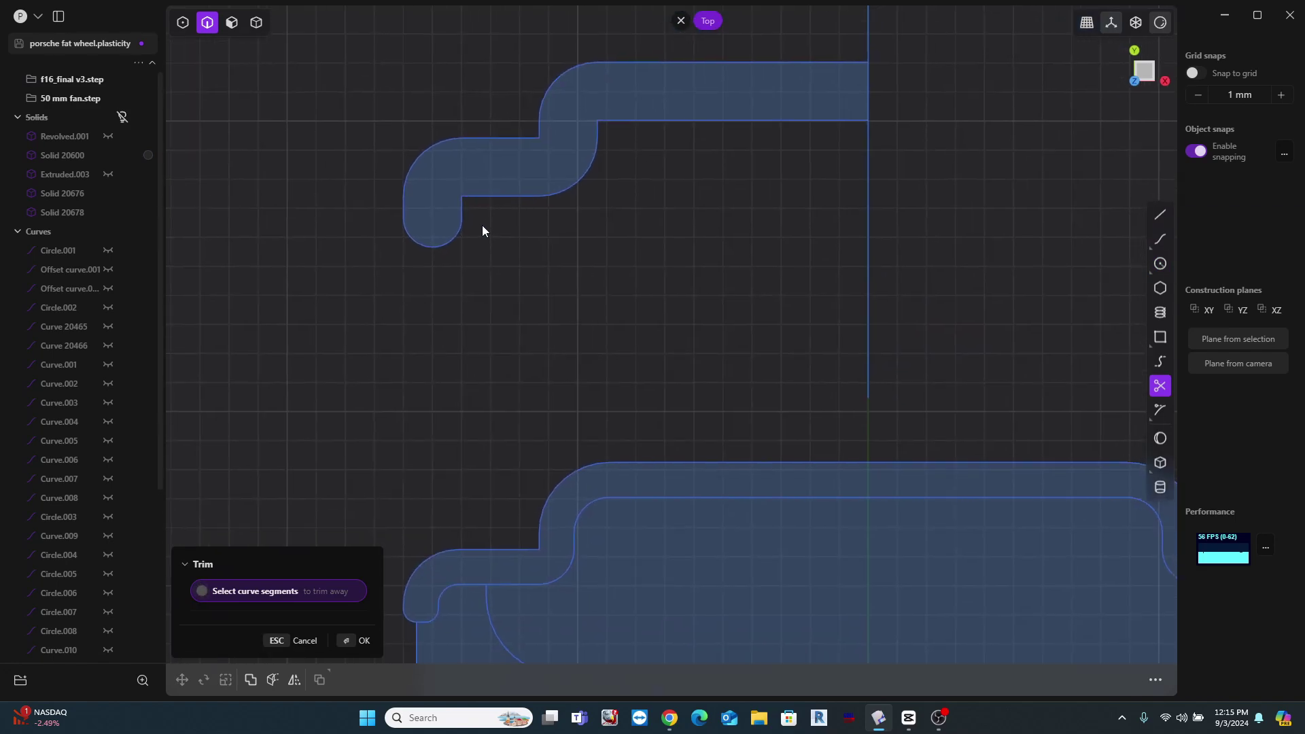
scroll(476, 272, down, 3)
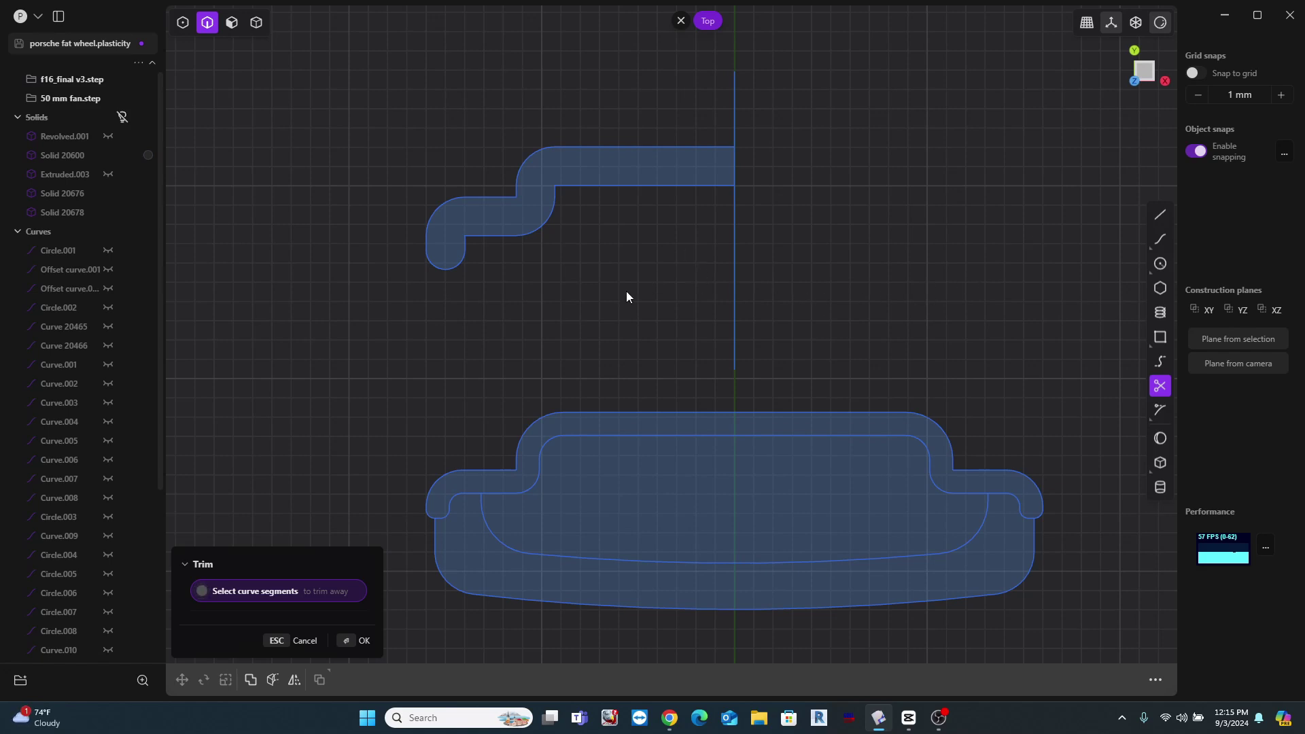
key(l)
click(438, 271)
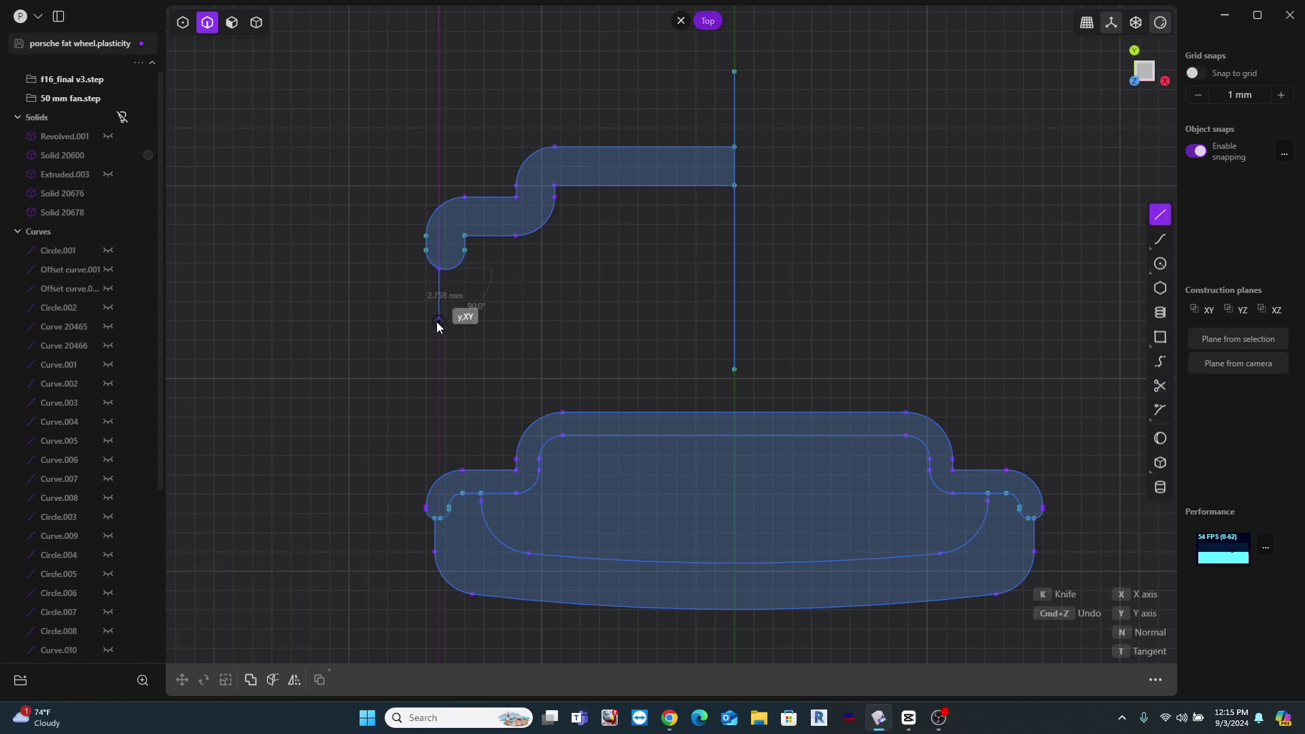
click(438, 324)
click(1075, 324)
key(Escape)
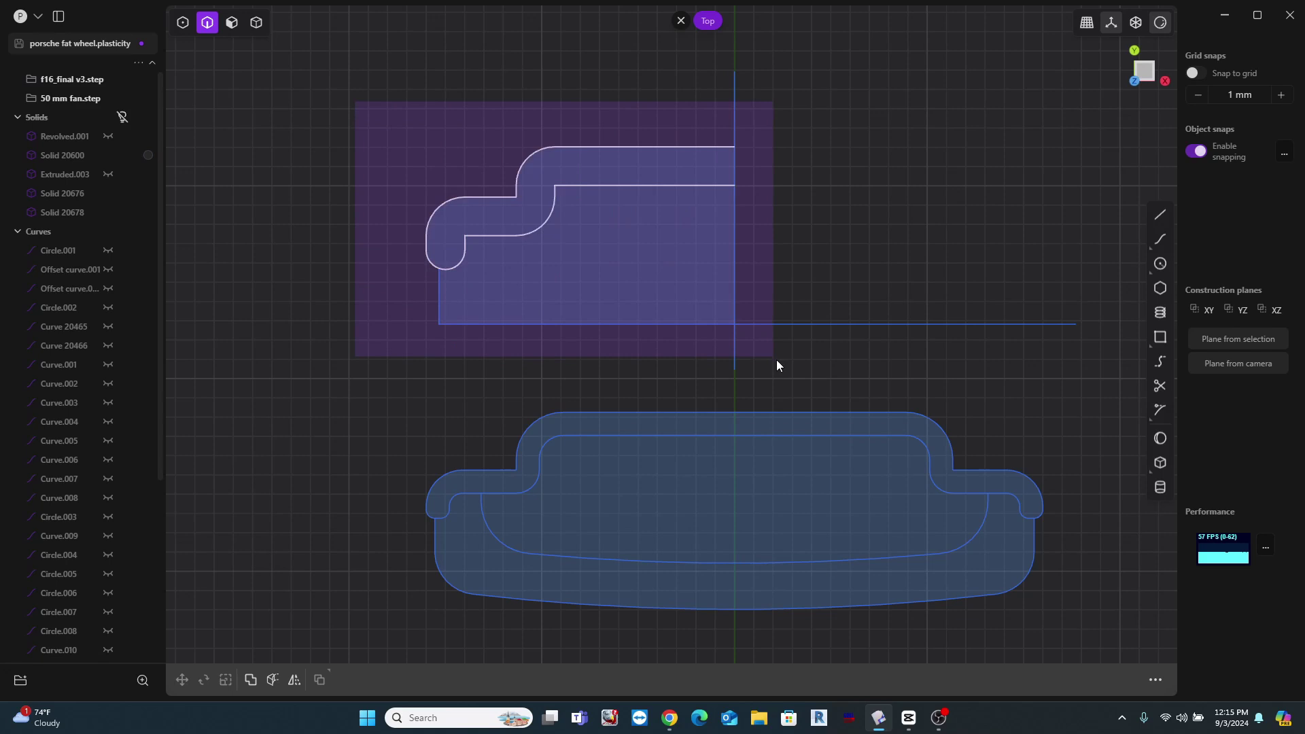
Step: Mirror the five curves of the left rim half across the Y axis to complete the rim cross-section
drag(777, 360, 789, 354)
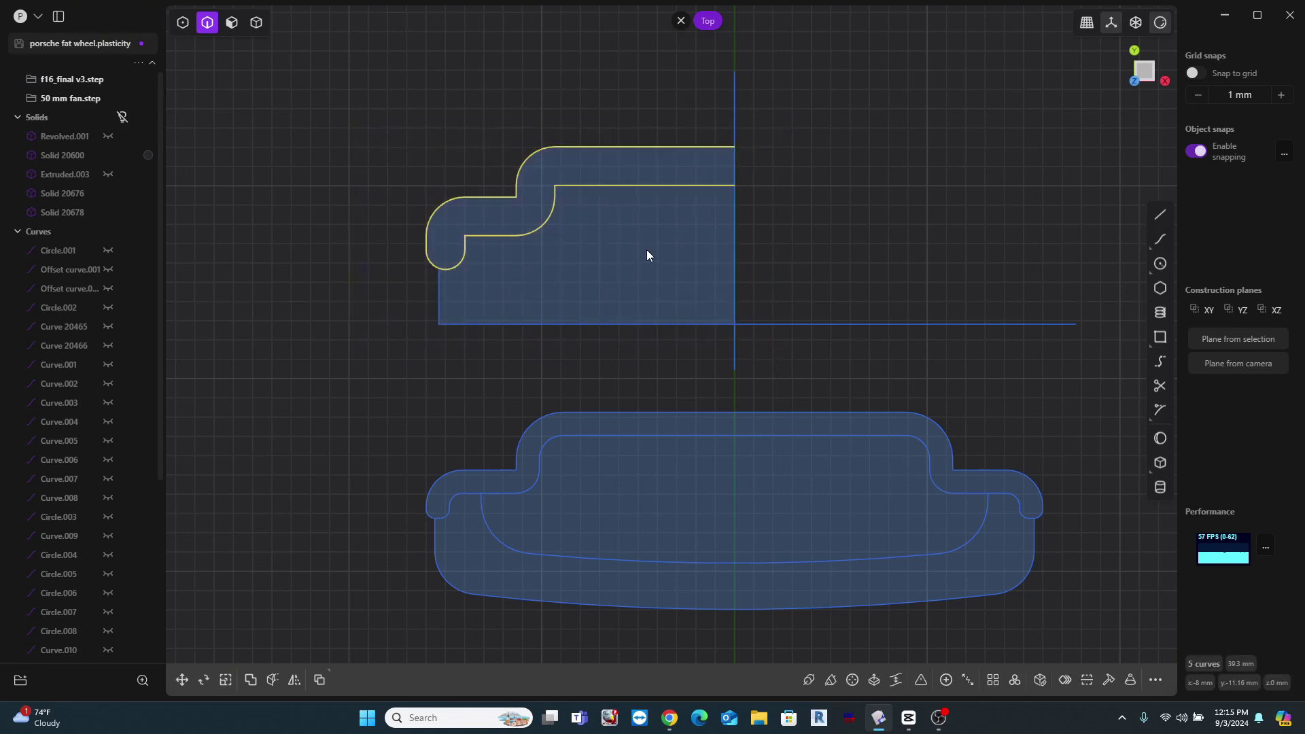
key(alt+x)
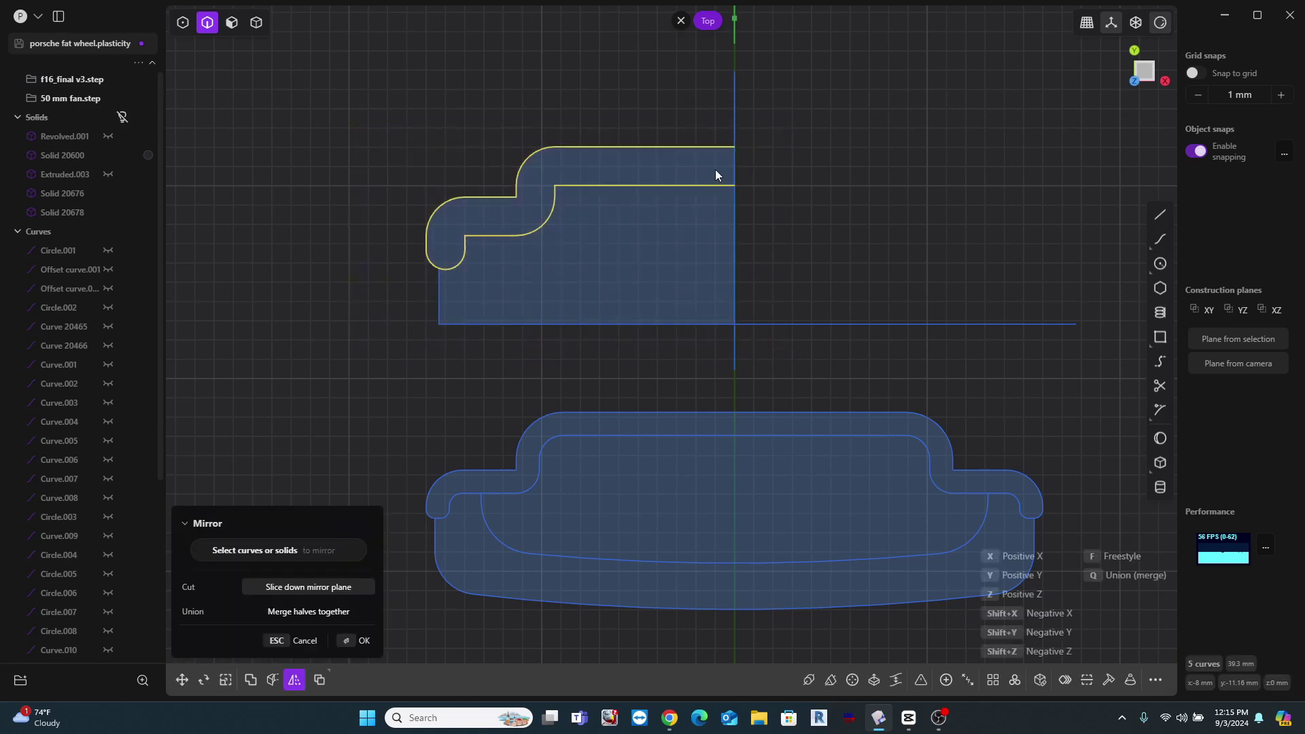
scroll(760, 154, down, 3)
shift+middle_drag(760, 149, 751, 233)
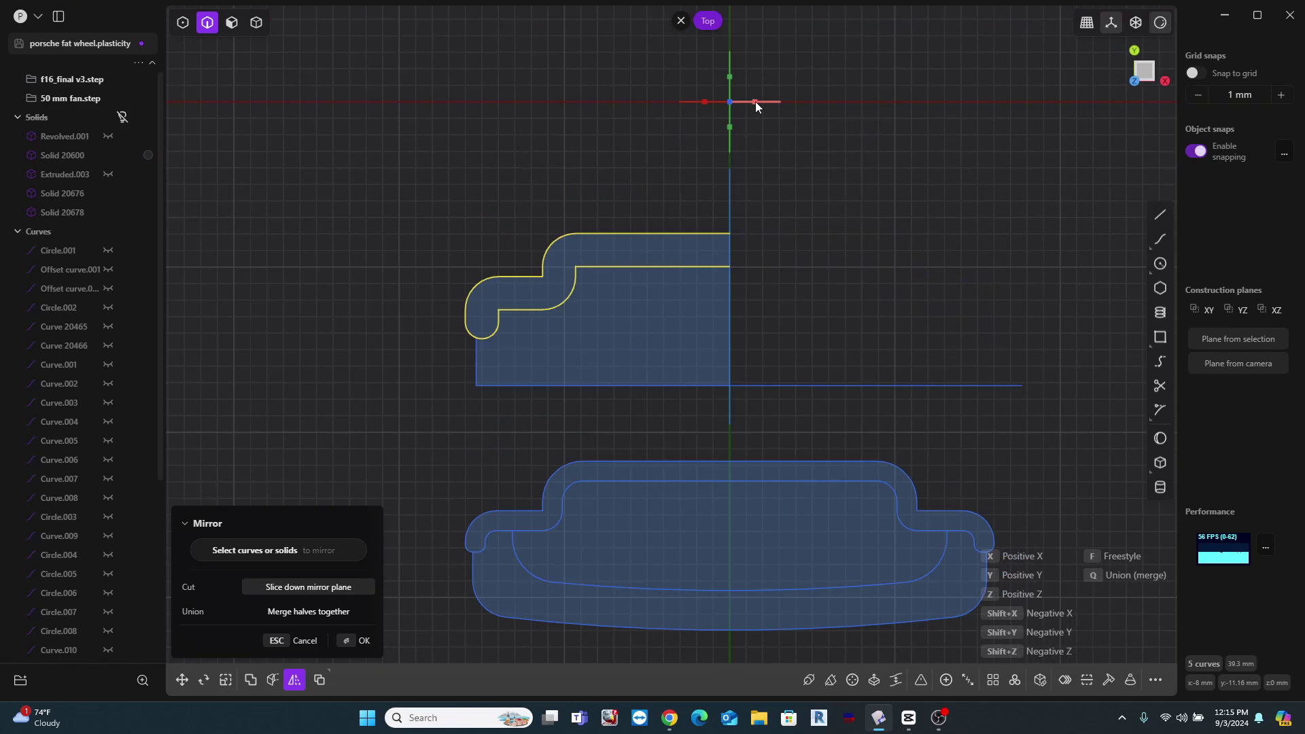
click(756, 104)
key(Return)
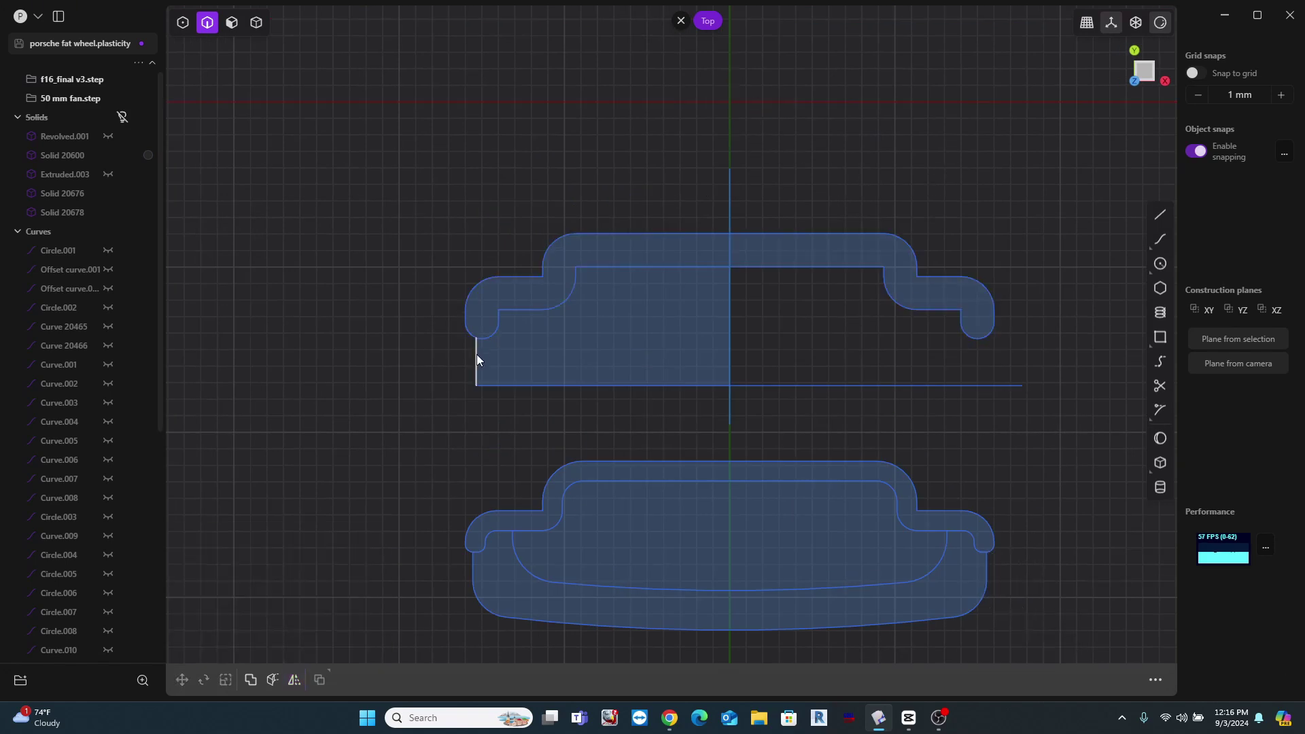
Step: Mirror the short vertical line below the left tip across the Y axis, and trim off the base line's overhang beyond the copy
click(475, 361)
key(alt+x)
key(x)
key(t)
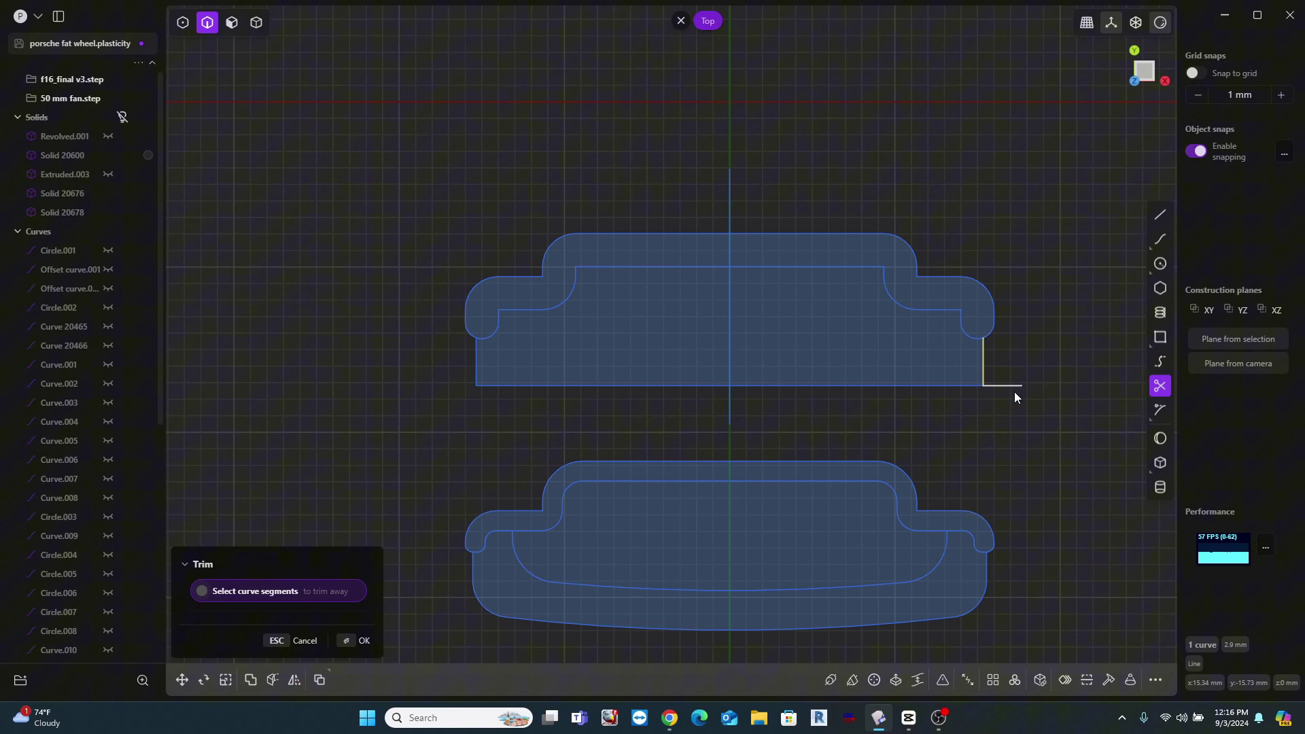
click(1014, 385)
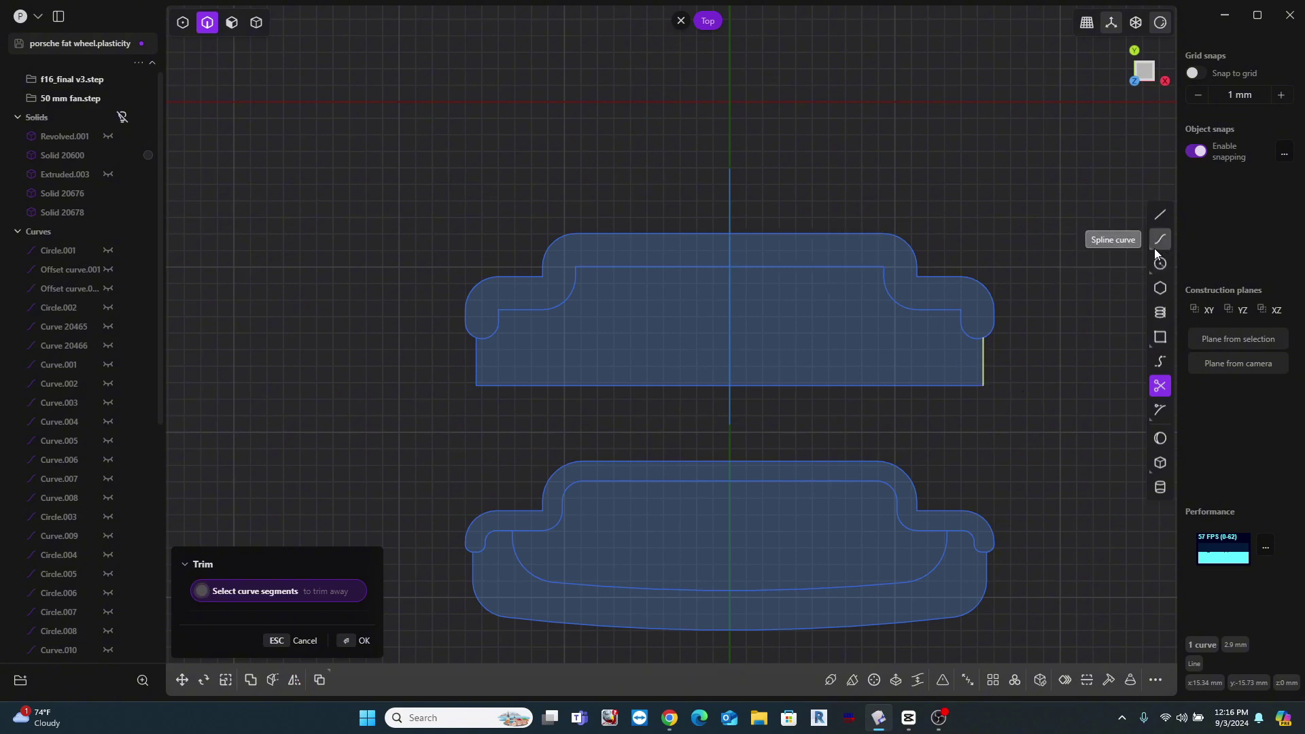
key(Escape)
Step: Draw a three-point arc between the two lower corners of the upper tire outline, bowing slightly downward at the Y axis
click(1161, 265)
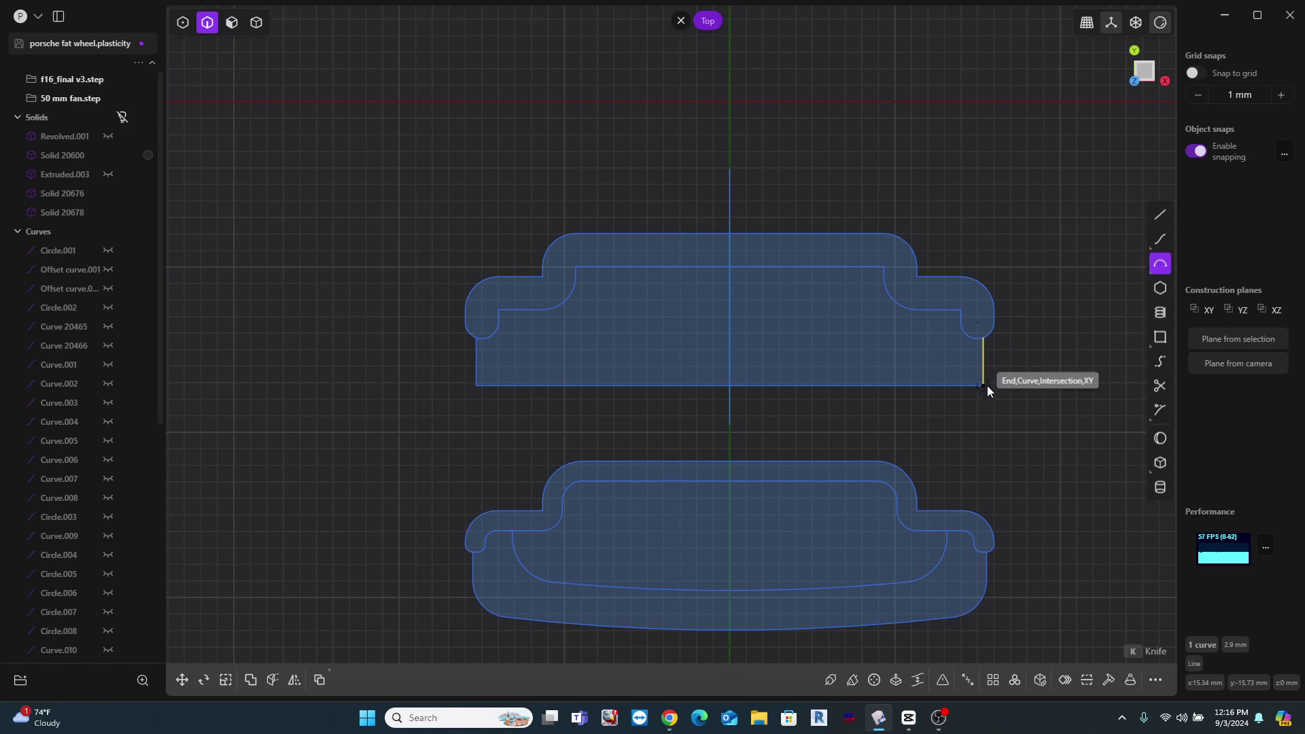
click(983, 386)
click(476, 385)
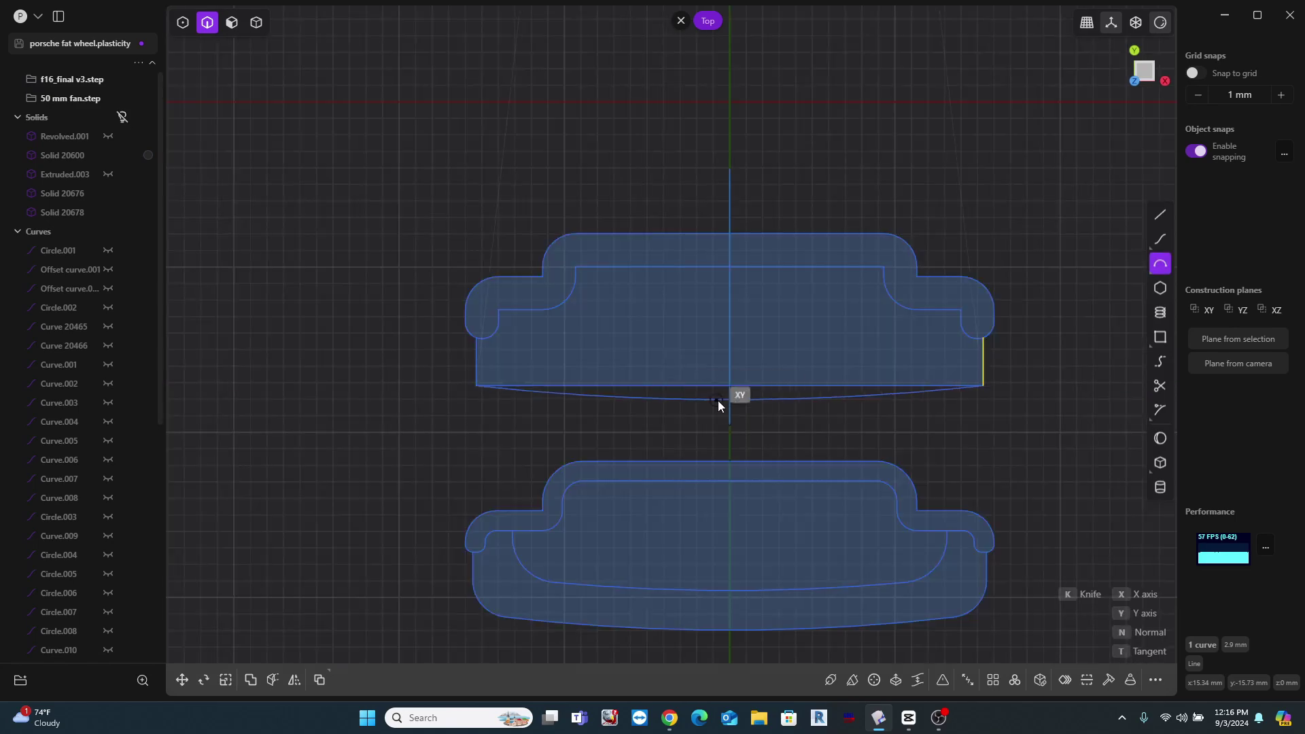
scroll(723, 405, up, 2)
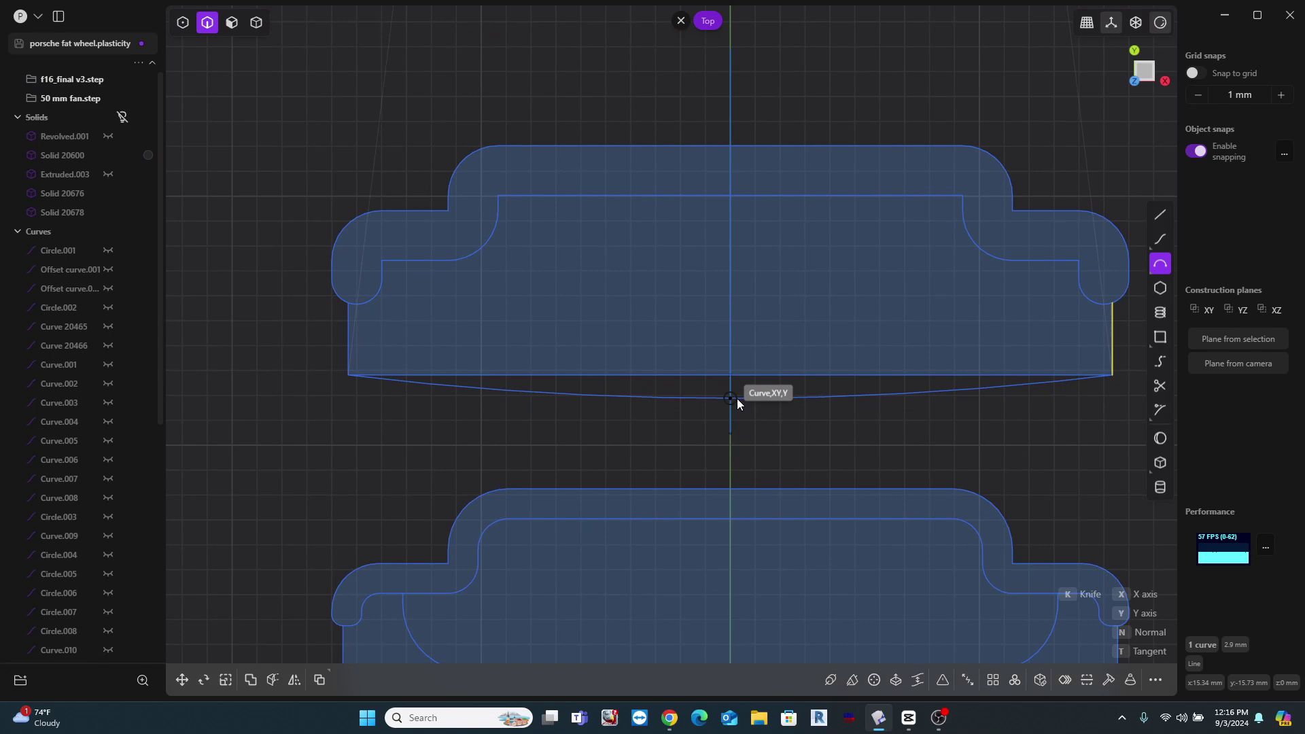
click(737, 399)
Step: Trim away the straight base line above the arc, and join the arc with the two short vertical side lines
key(r)
key(t)
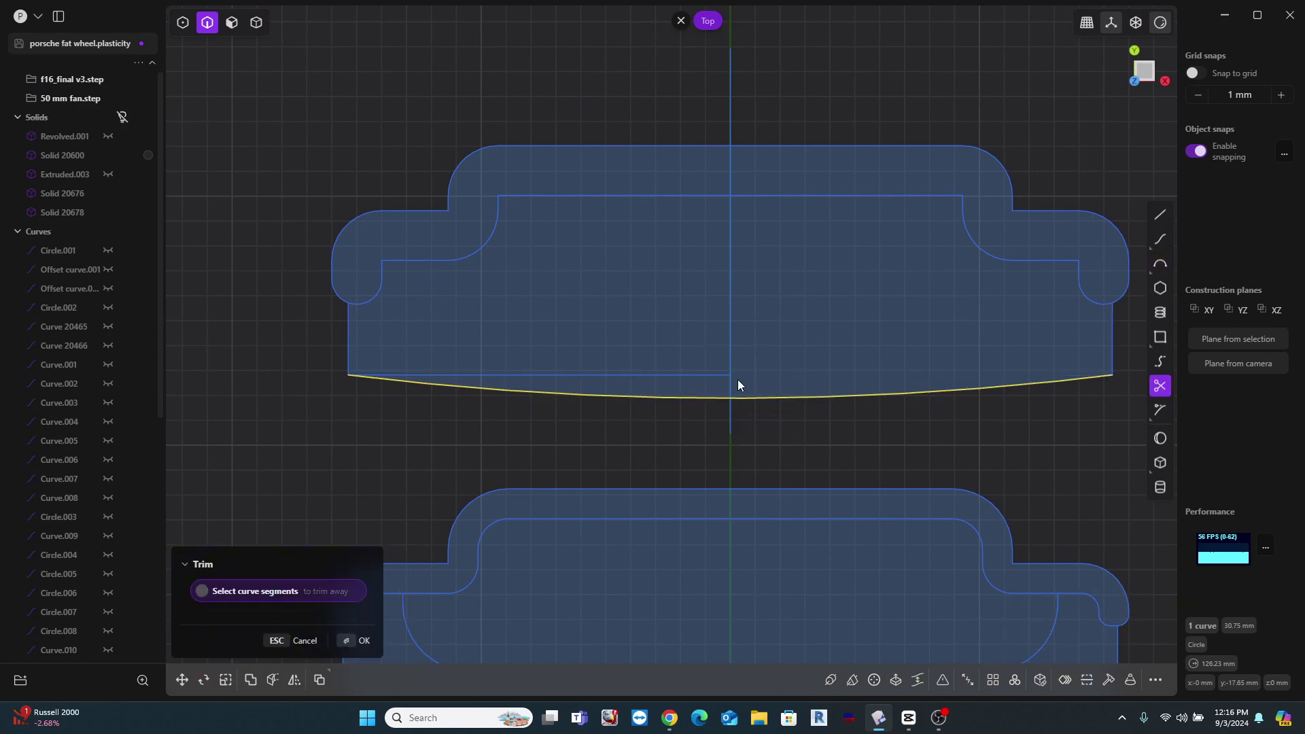
click(348, 347)
key(ctrl+z)
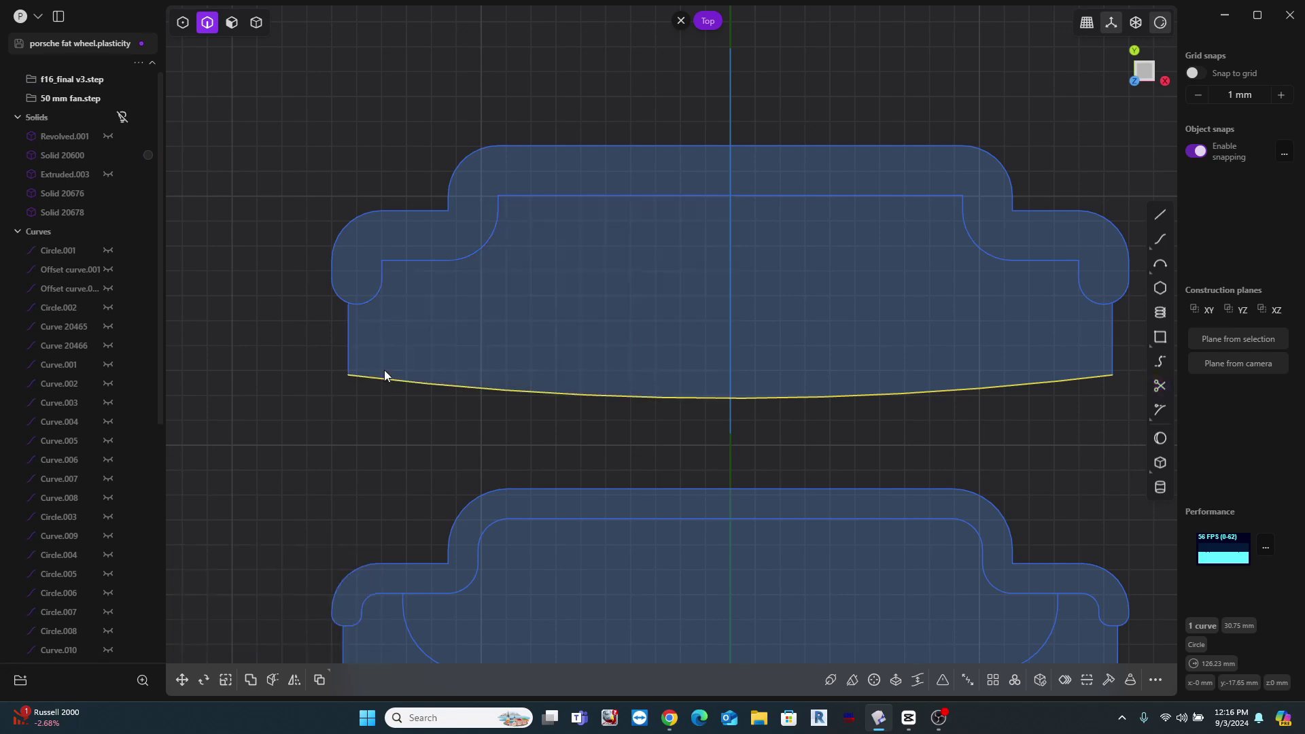
shift+click(348, 339)
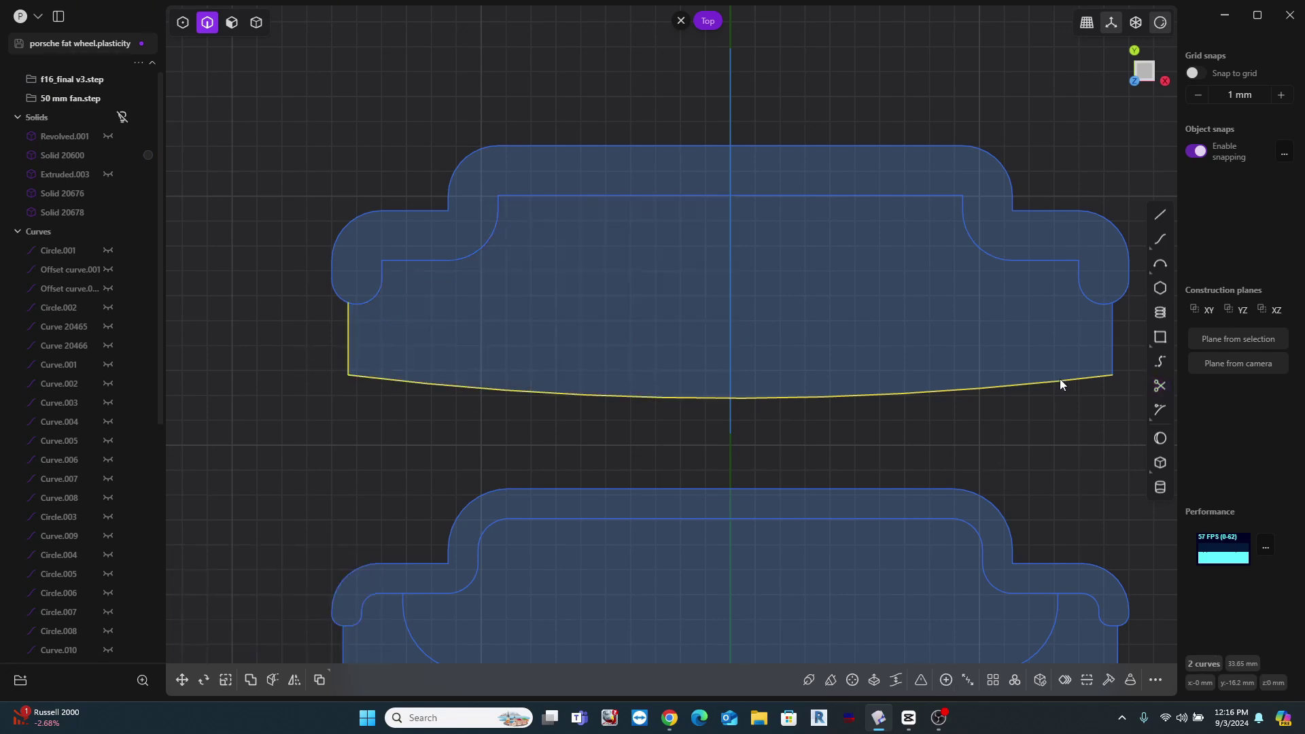
shift+click(1111, 350)
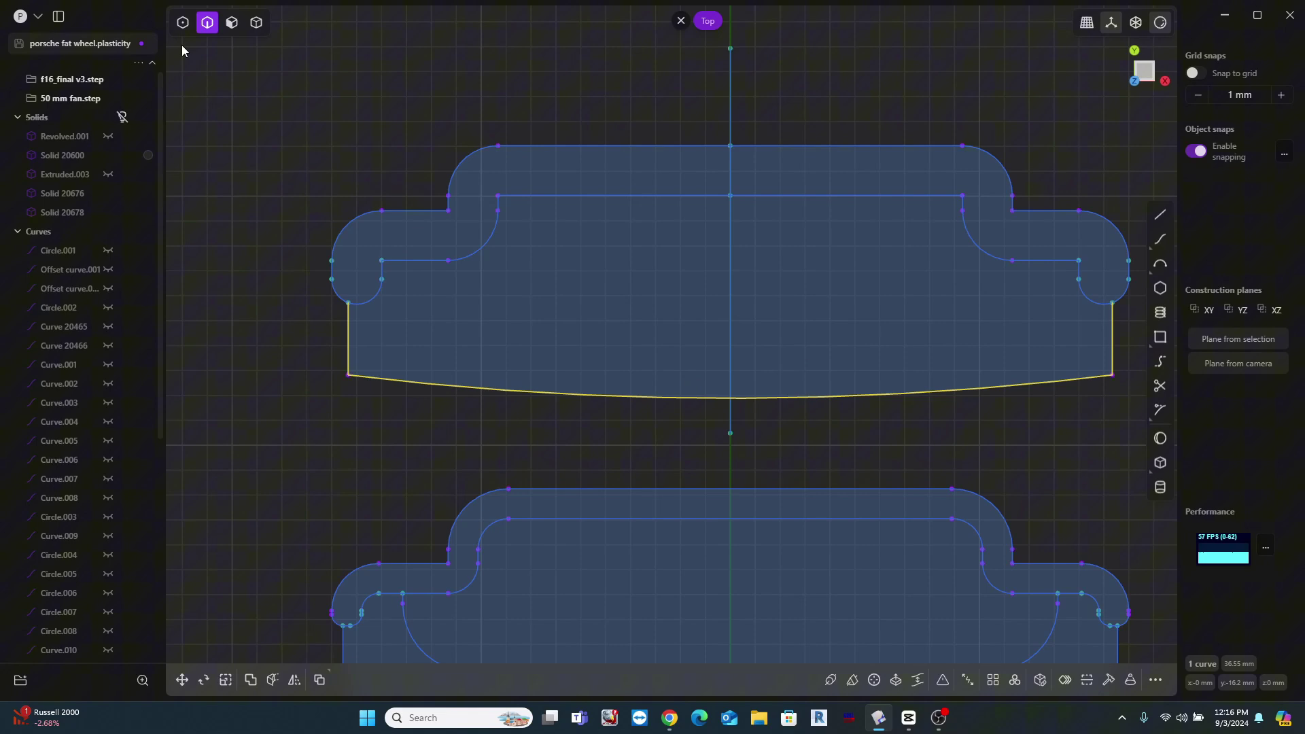
Step: Fillet both lower corners of the upper tire outline together, where the arc meets the vertical sides
click(351, 375)
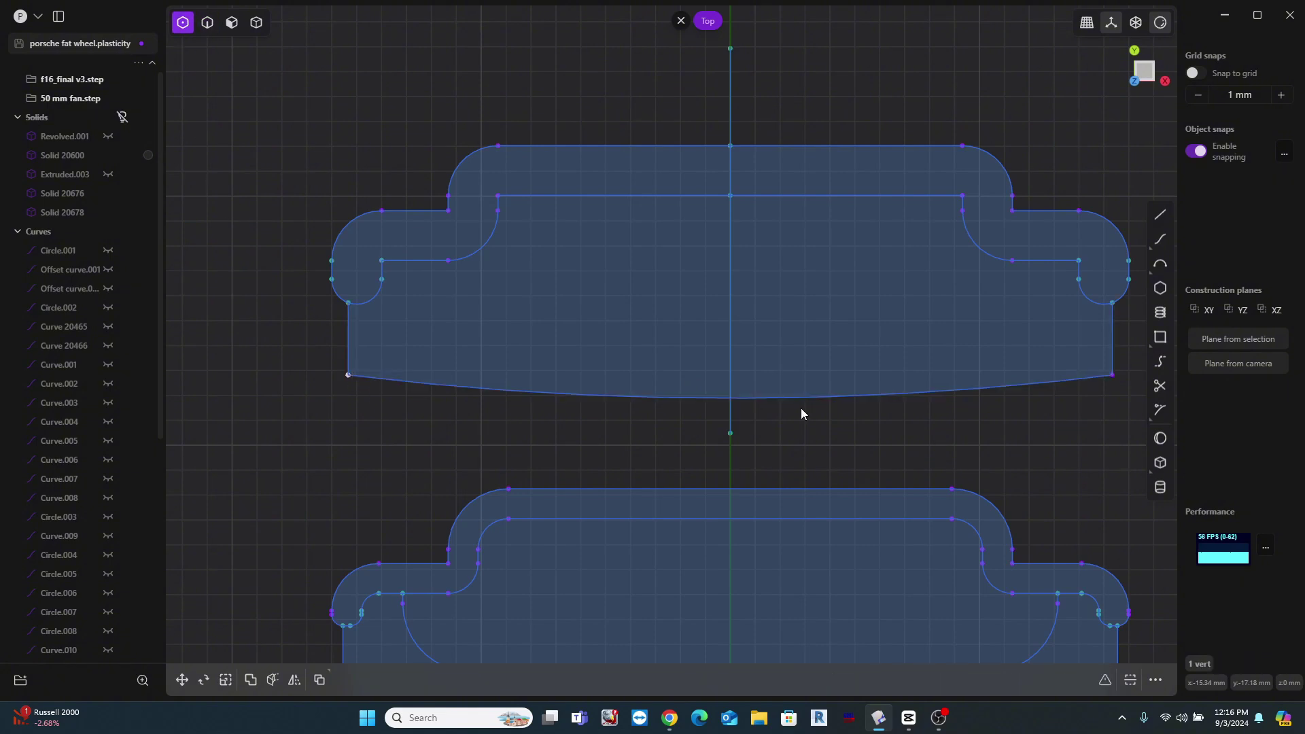
shift+click(1114, 373)
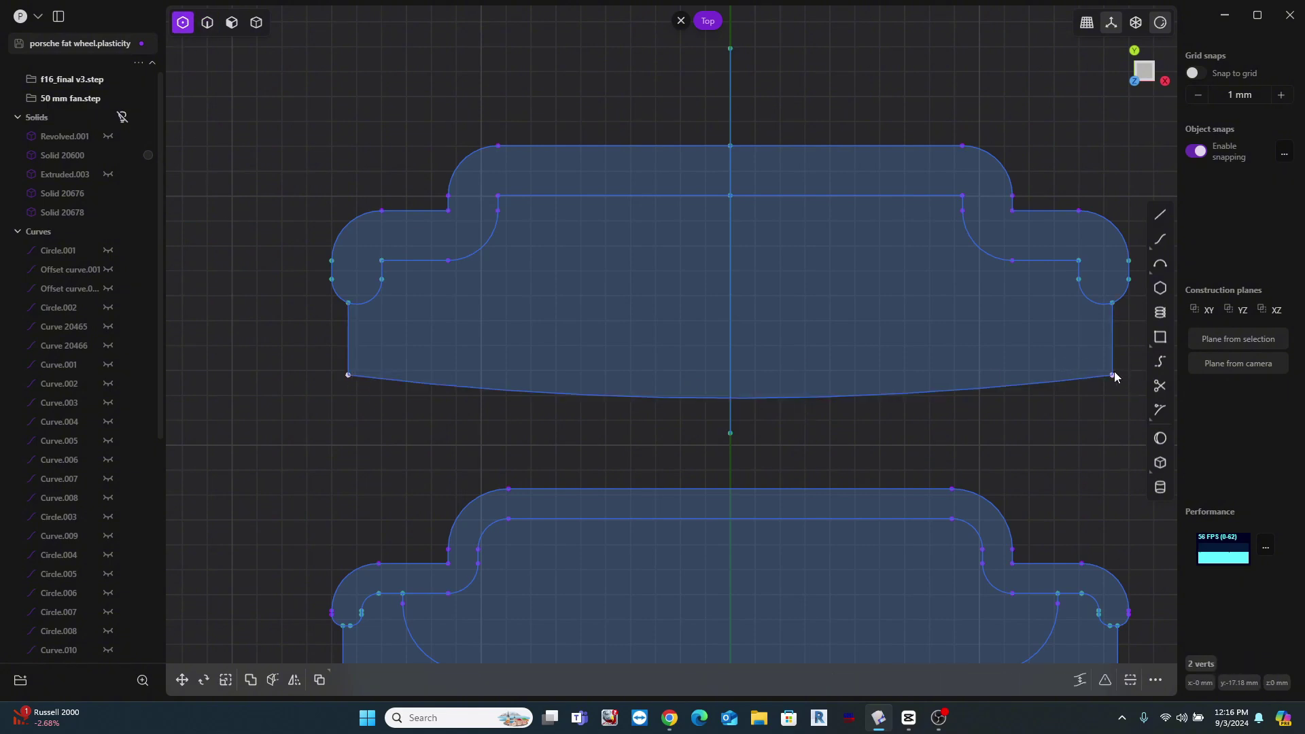
key(f)
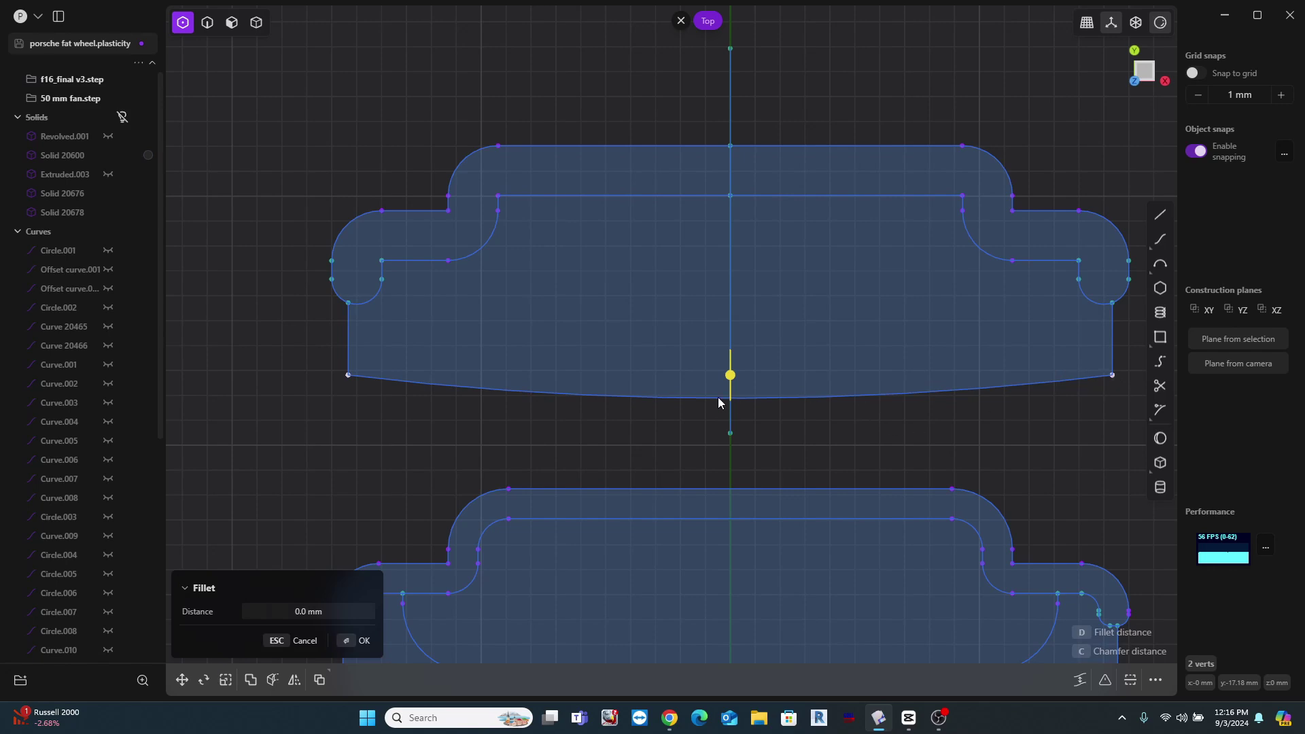
drag(731, 379, 726, 429)
key(Return)
scroll(694, 195, down, 3)
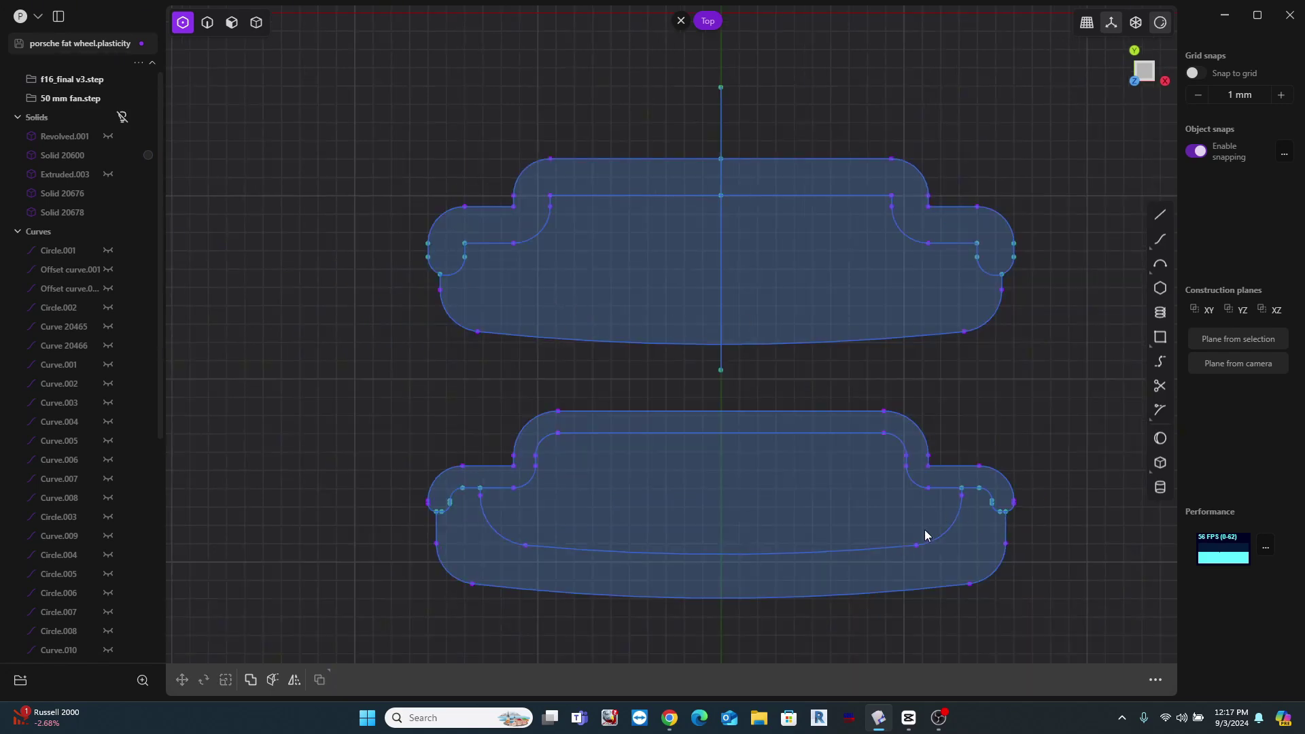
key(e)
click(966, 478)
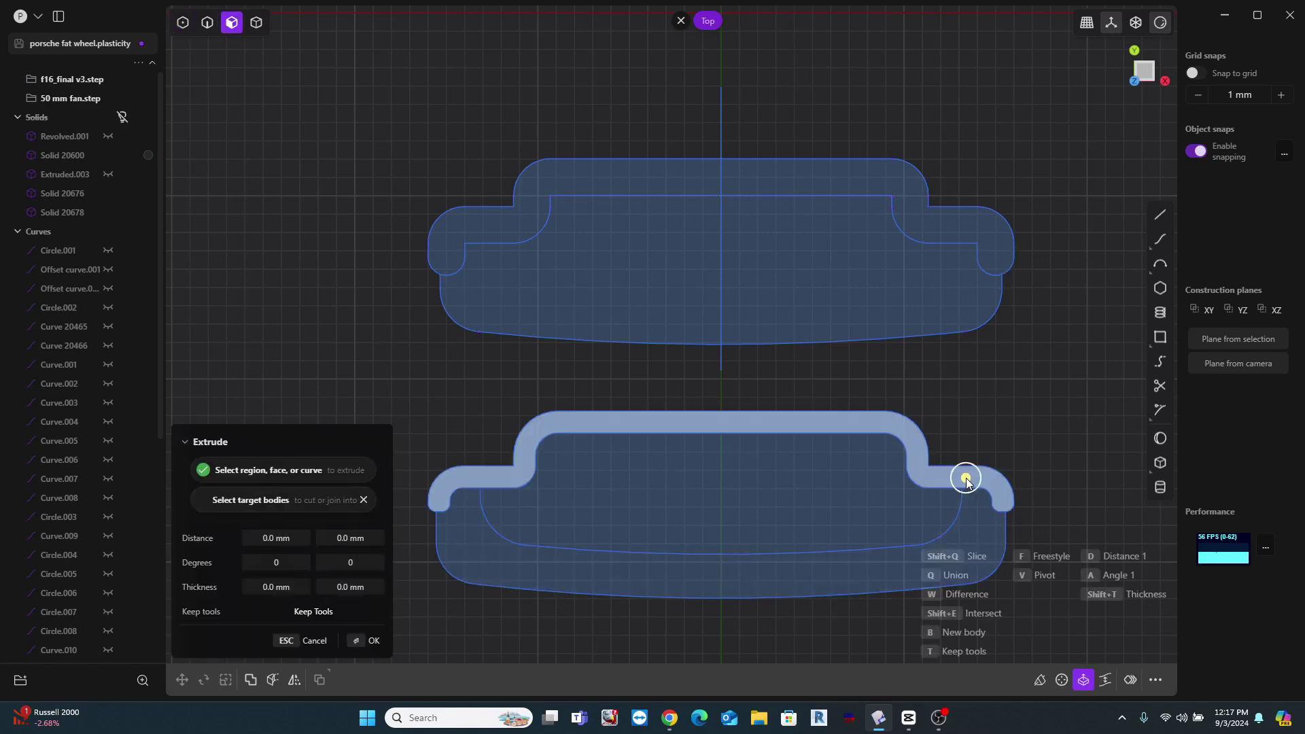
key(Escape)
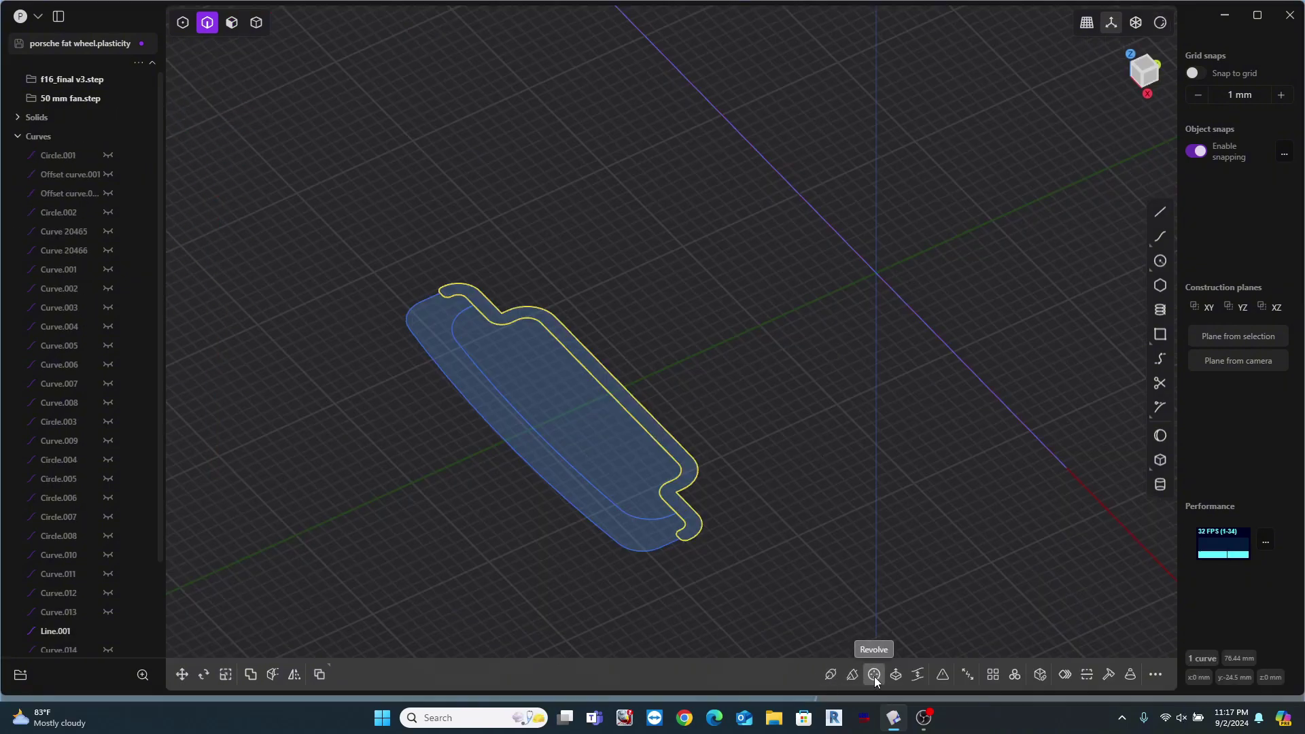
Step: Revolve the closed rim profile 360 degrees around the X axis
click(875, 678)
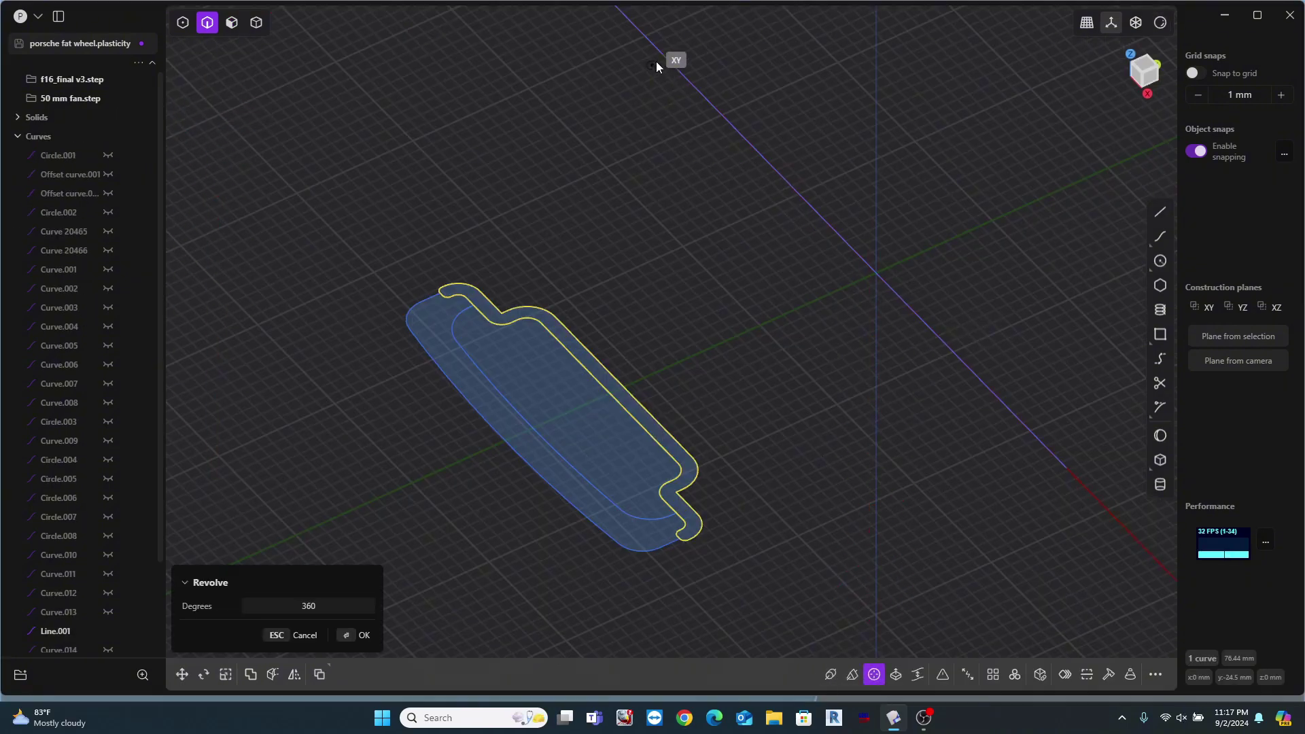
click(655, 66)
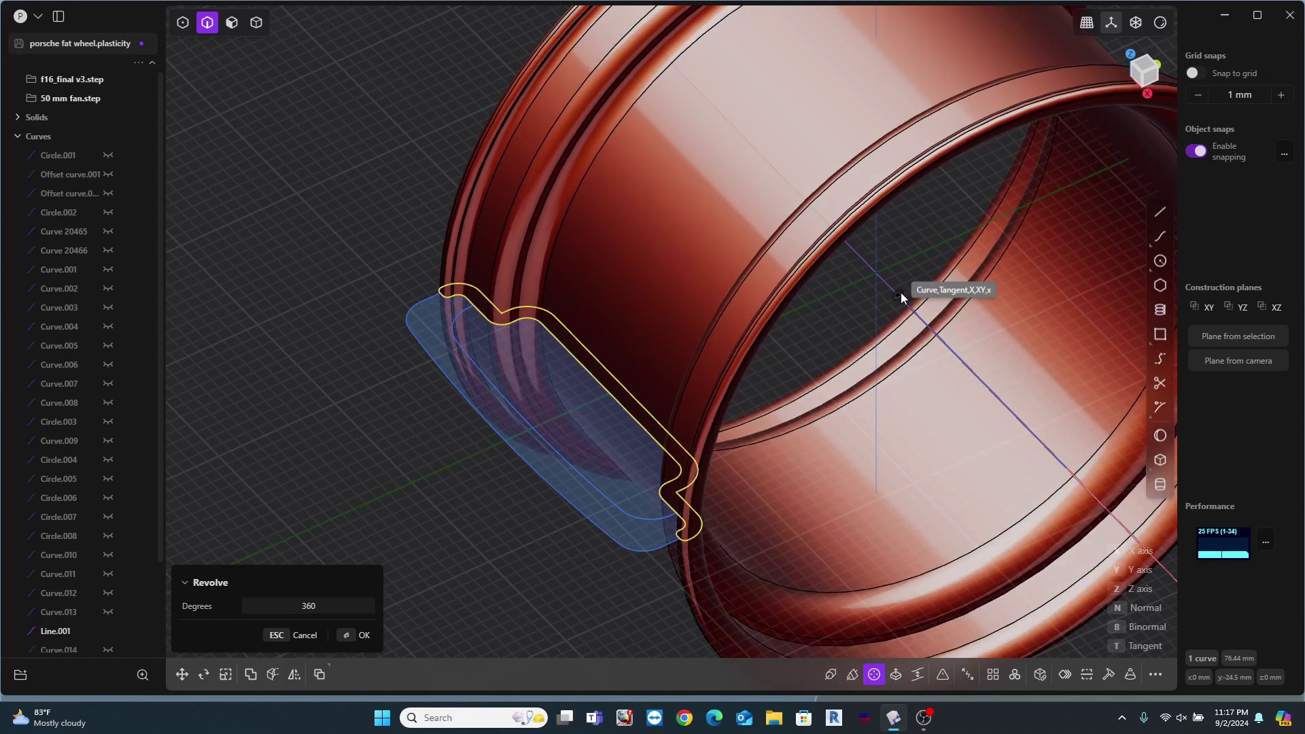
click(900, 292)
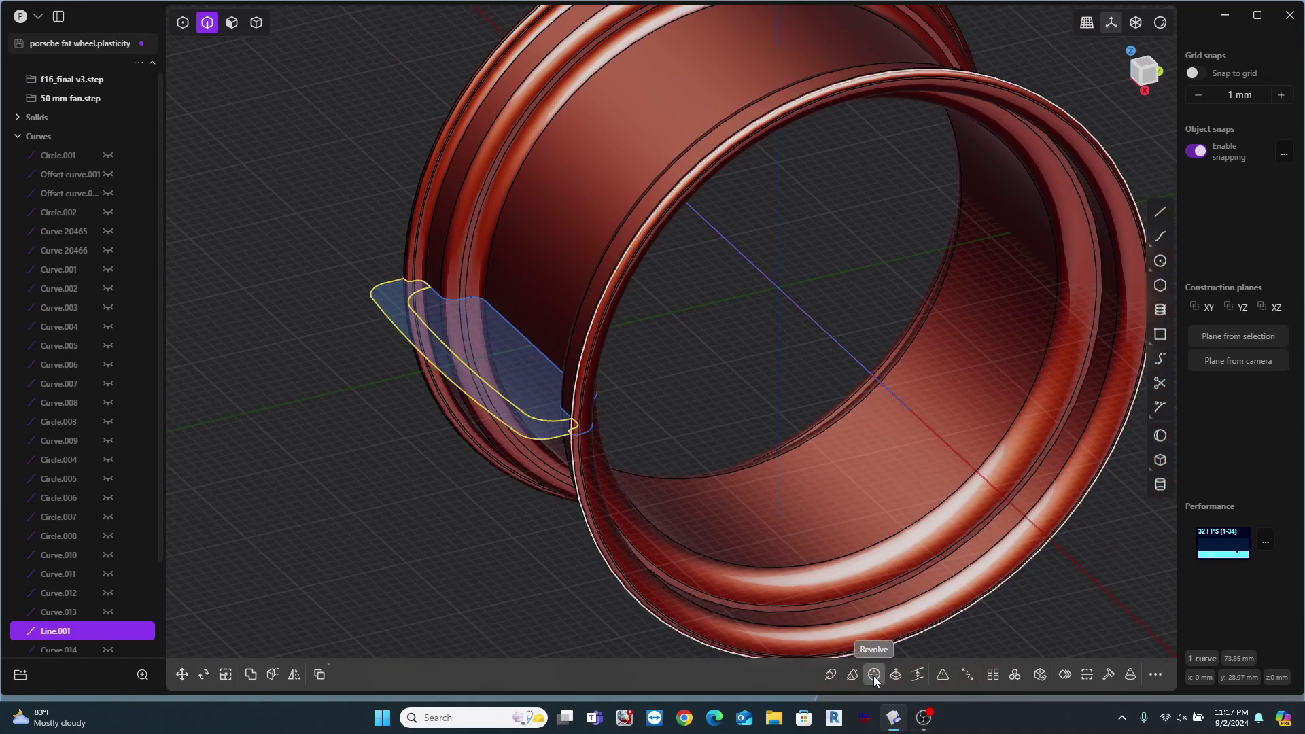
Step: Revolve the closed tire profile 360 degrees around the X axis
click(875, 677)
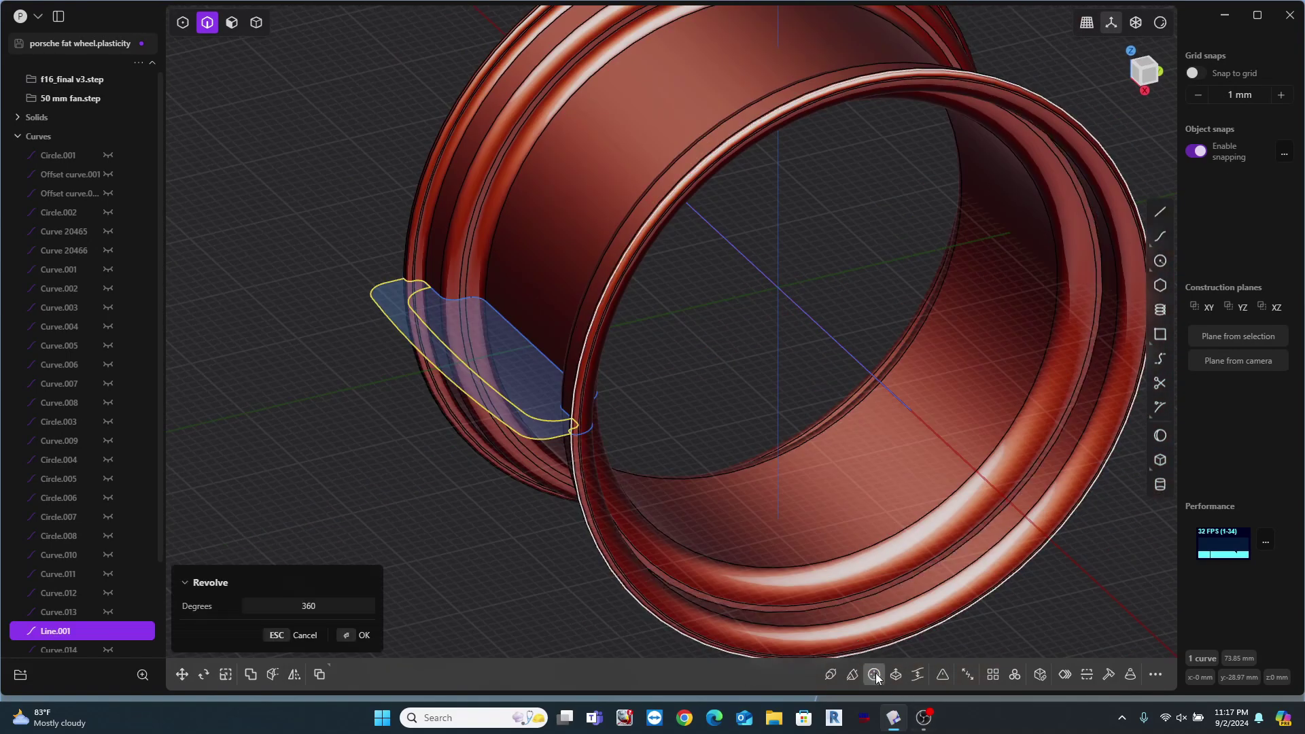
click(738, 252)
click(816, 316)
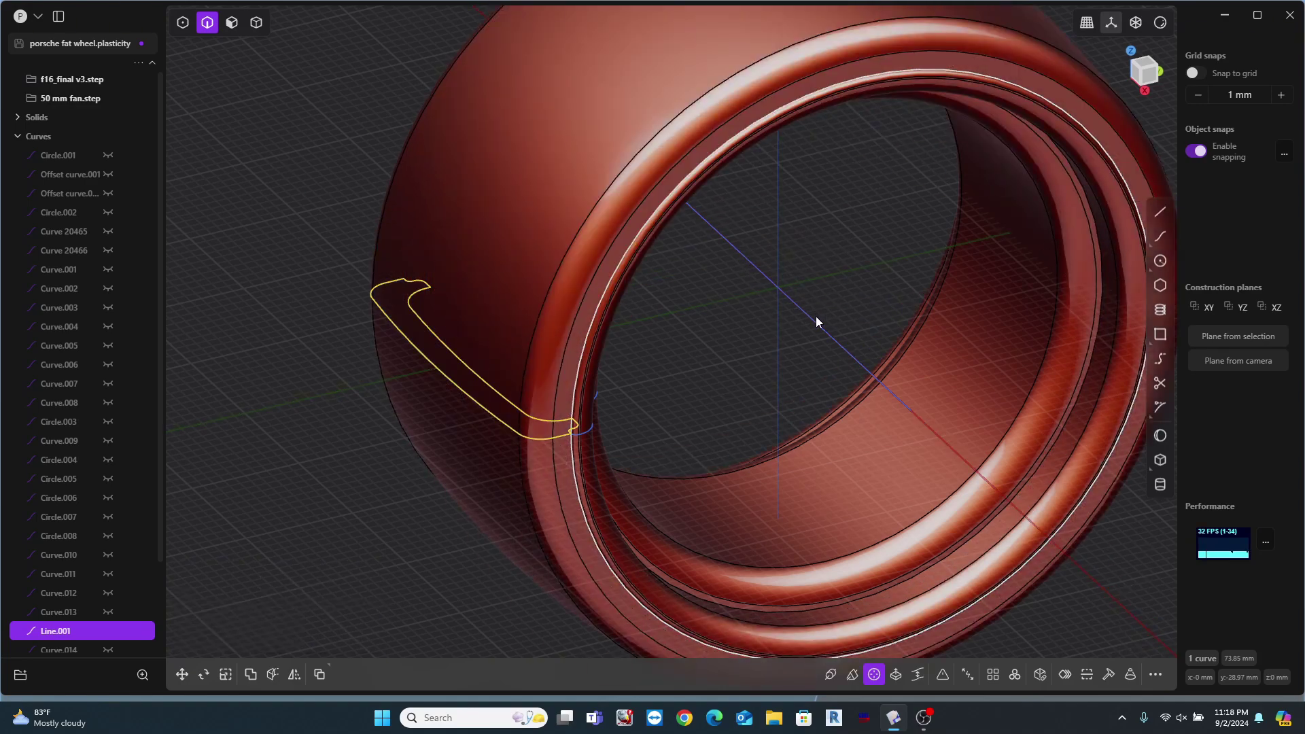
Step: Change the viewport shading of the wheel and tire to a grey metallic look
middle_drag(816, 316, 1127, 470)
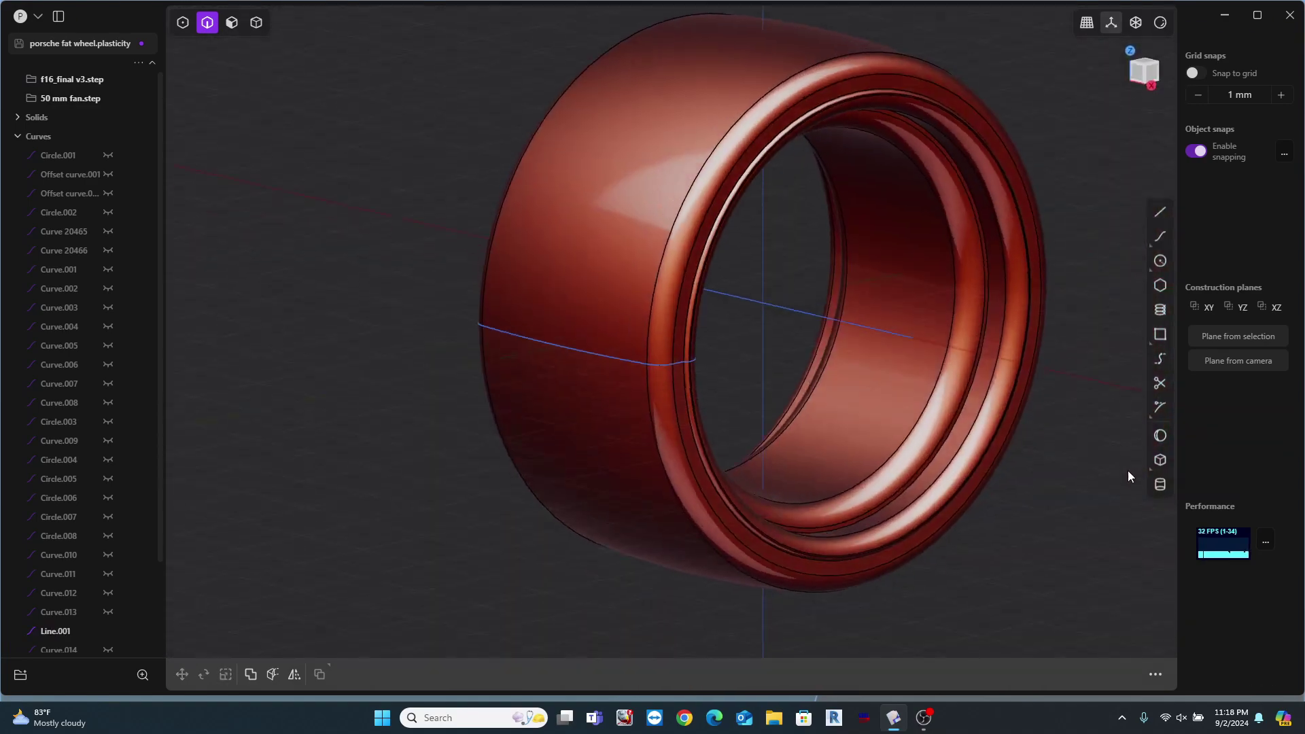
click(1160, 25)
click(1160, 25)
click(1161, 25)
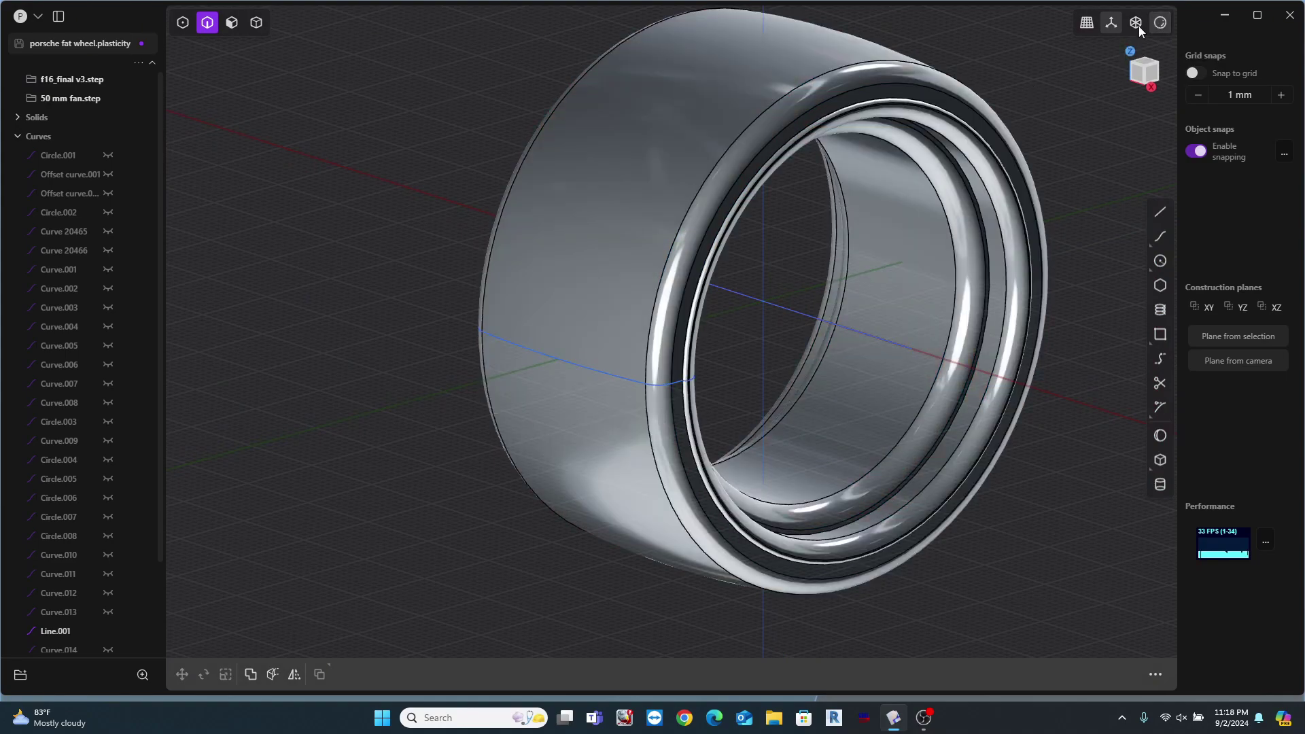
right_click(1163, 28)
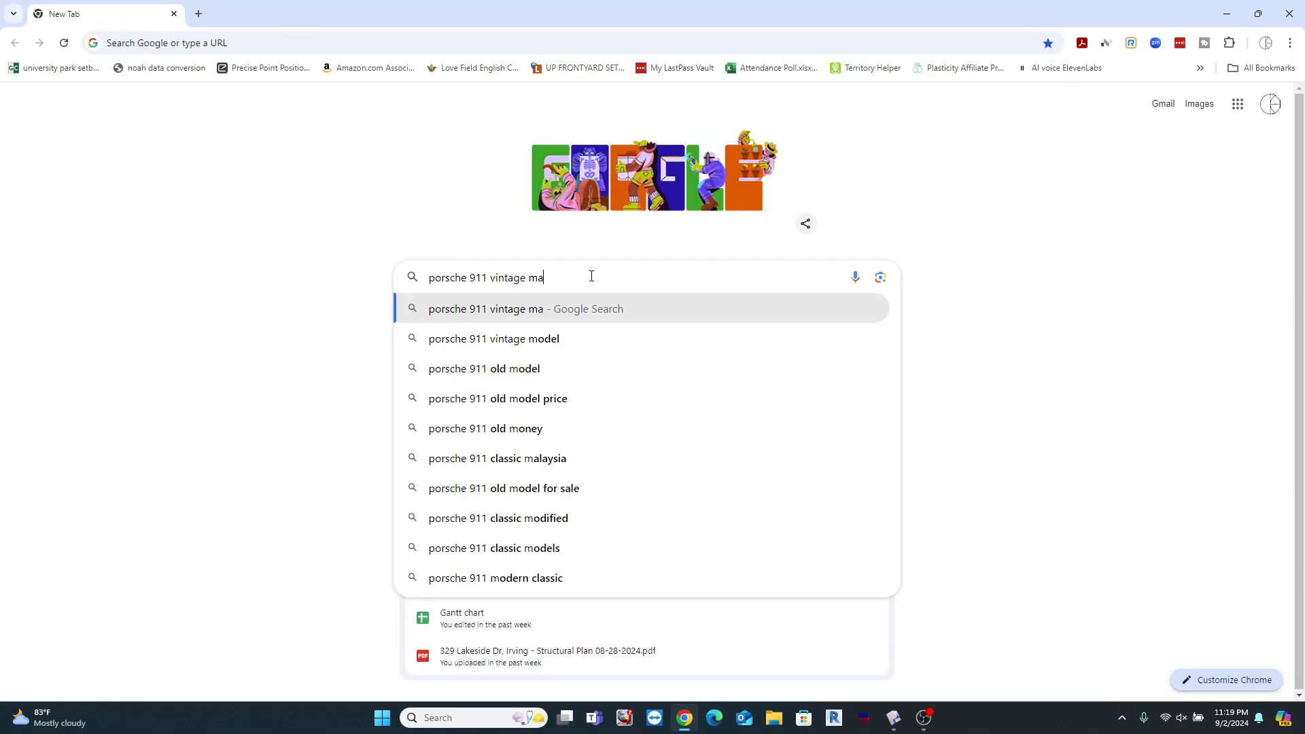
Step: Search Google in the browser for "porsche 911 vintage martini wheel" to find reference pictures
text(rtini wheel)
key(Return)
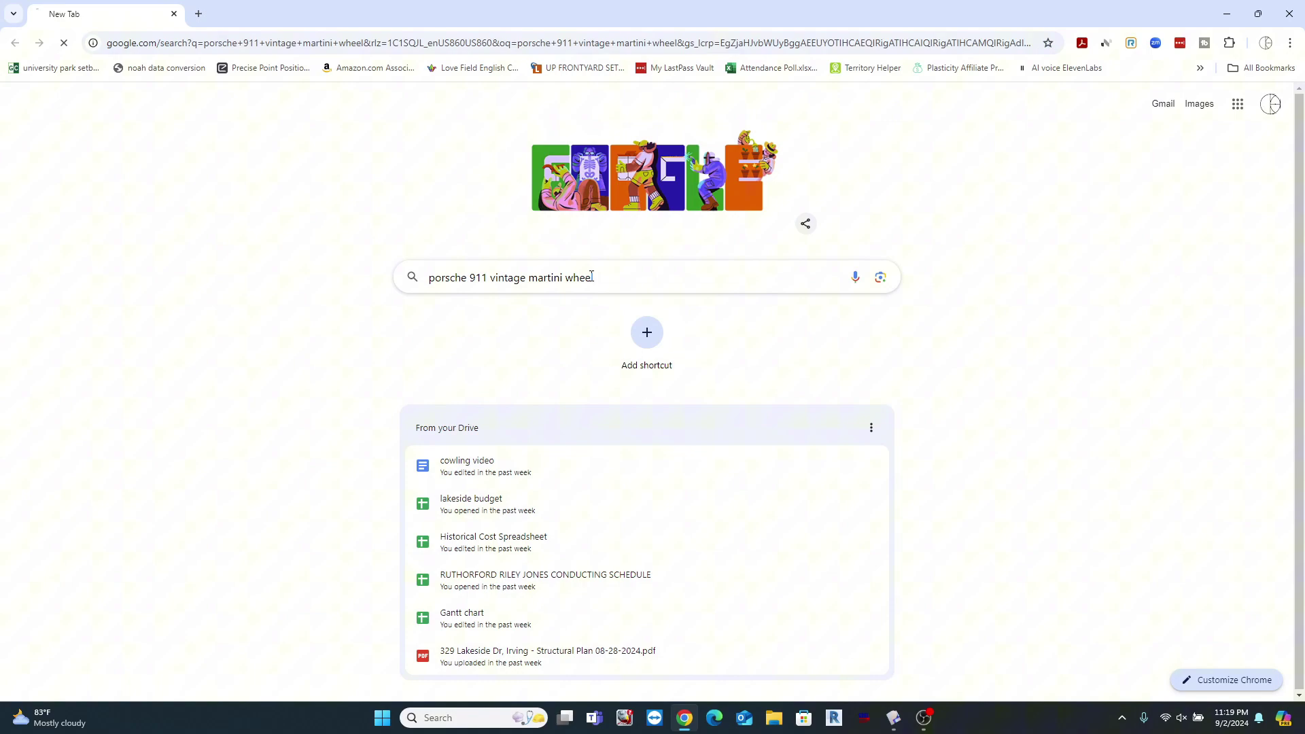
click(940, 427)
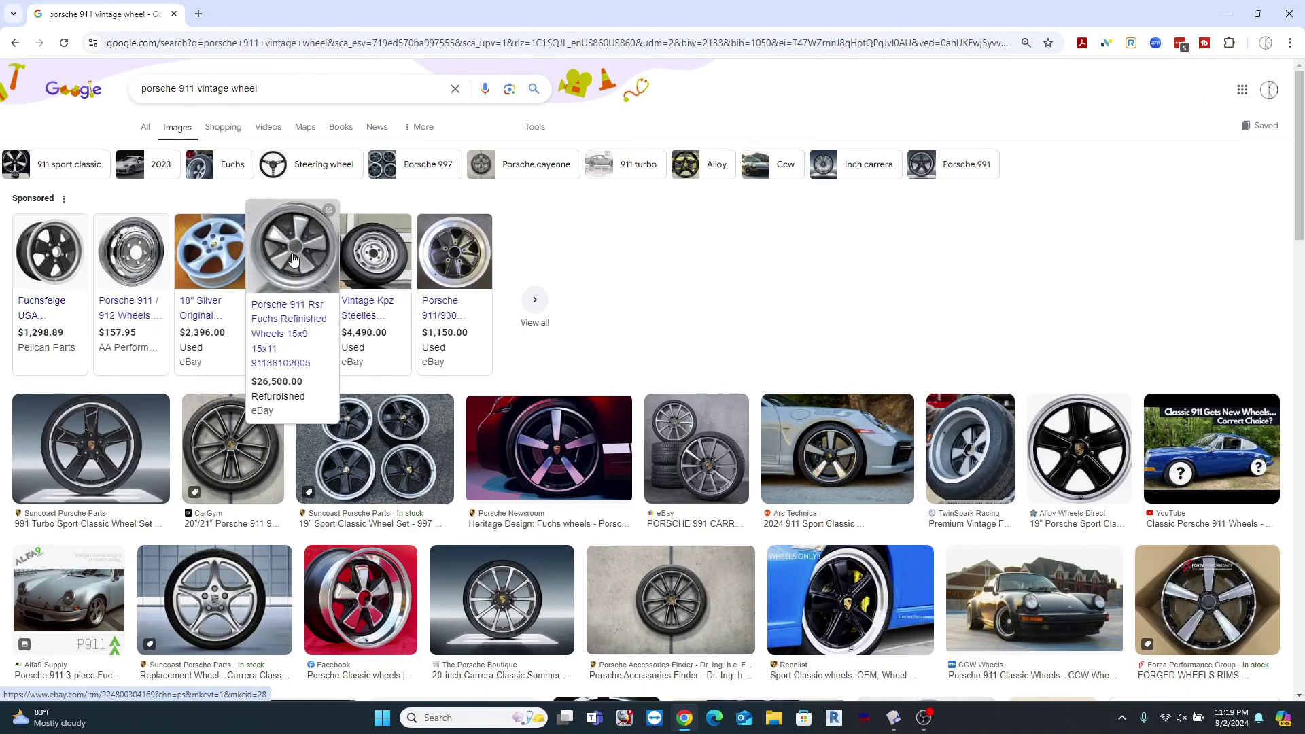
Step: Open the eBay listing for Porsche 911 RSR Fuchs refinished wheels and enlarge its first photo to study the spoke shape
click(293, 259)
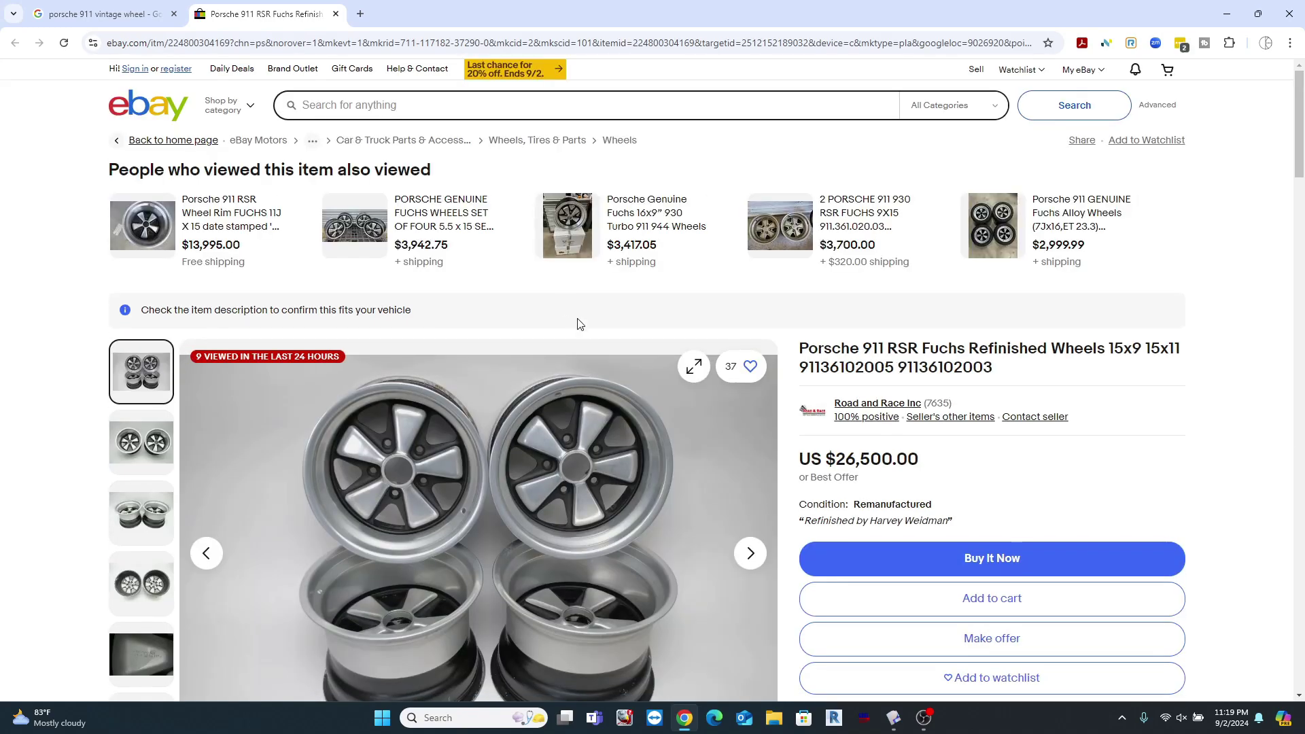
scroll(534, 444, down, 1)
scroll(535, 444, down, 1)
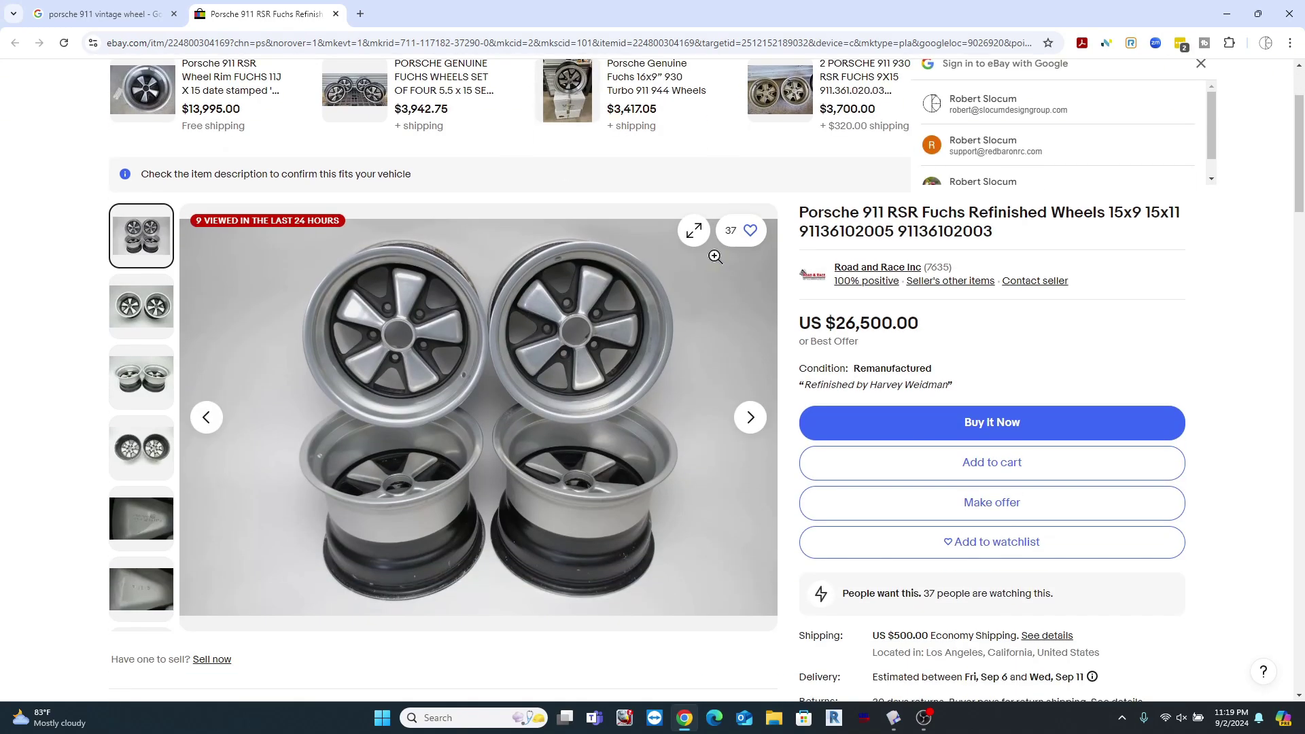
click(693, 229)
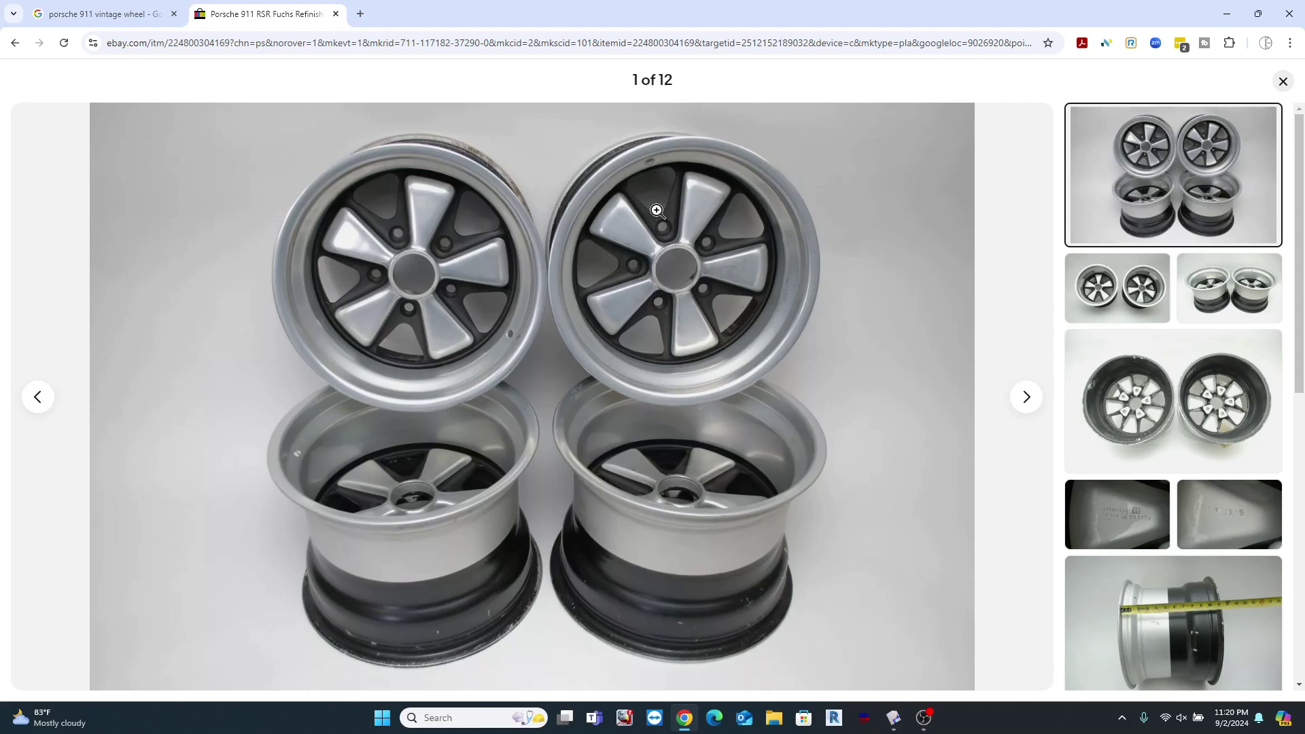
Step: Return to Plasticity and start extruding the sketch region made of the outer ring and its five spokes with triangular cutouts
key(alt+Tab)
middle_drag(1039, 128, 981, 127)
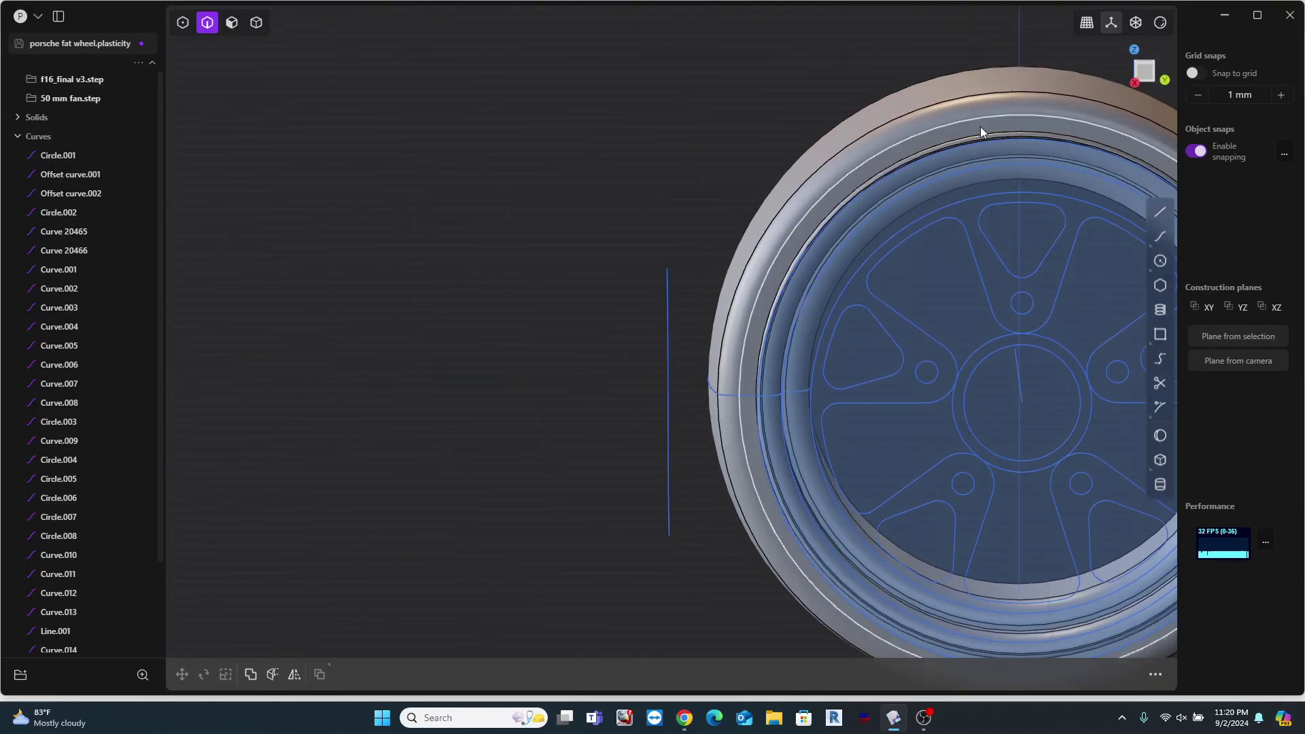
click(634, 200)
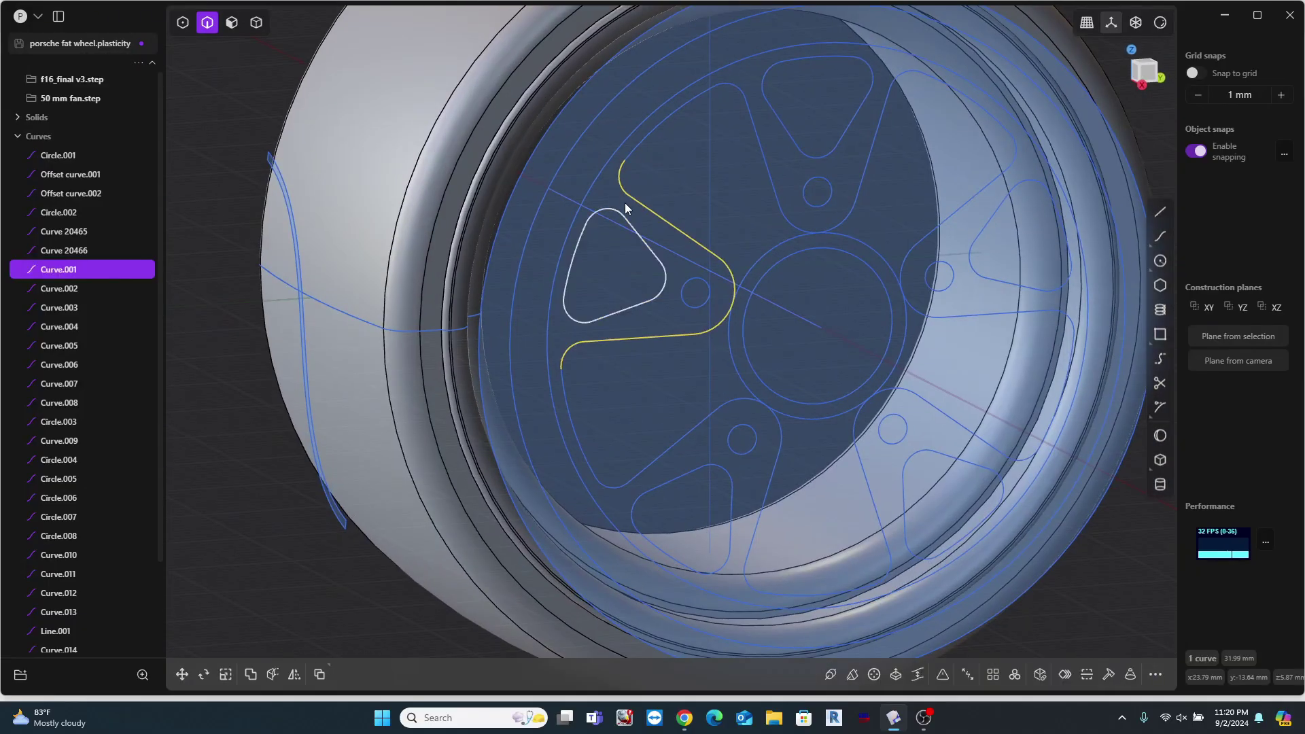
key(3)
click(609, 200)
key(e)
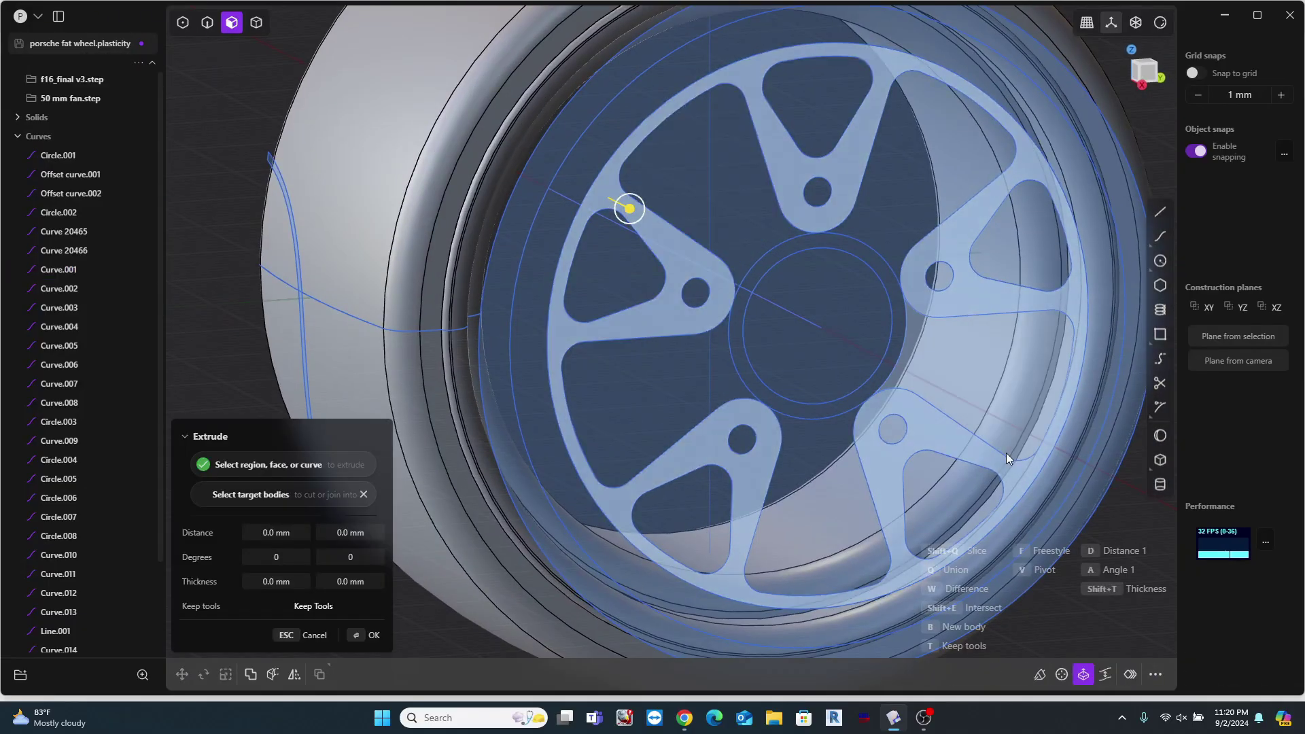
scroll(936, 351, down, 1)
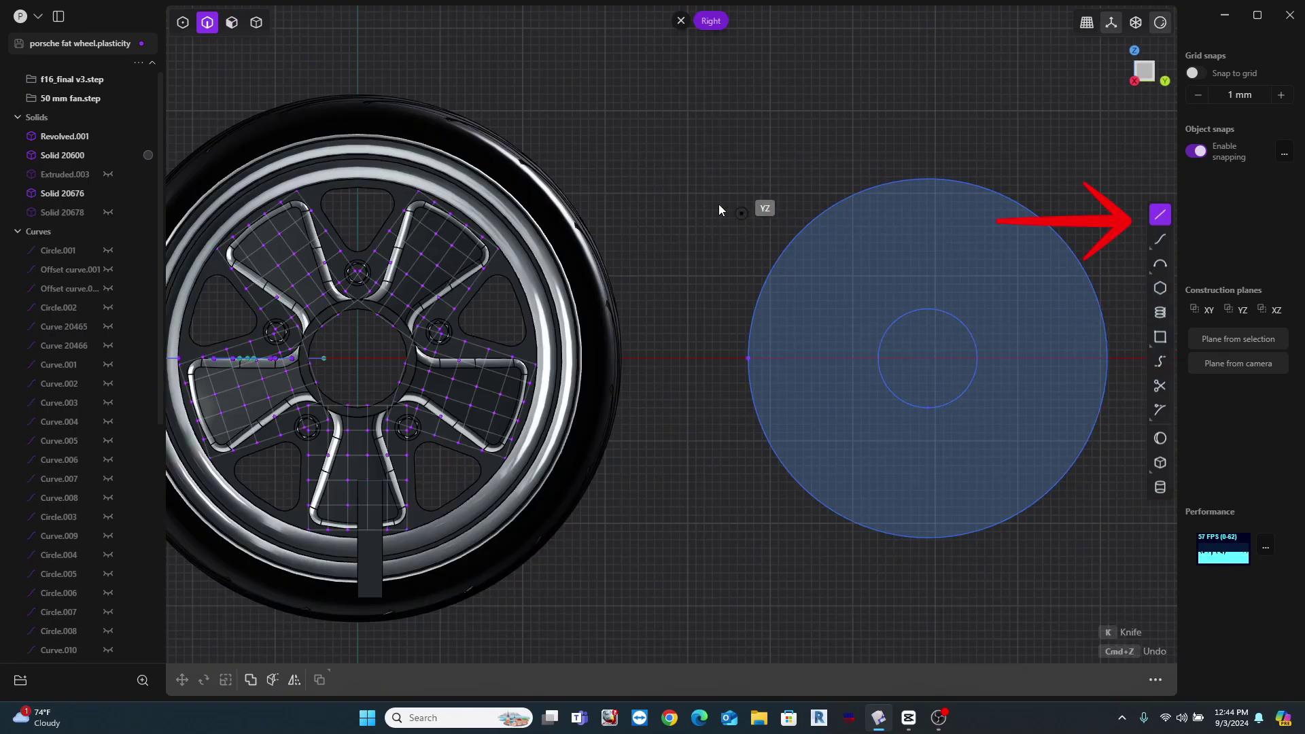
Step: Draw a vertical line about 28 mm long from the centre of the two concentric circles up past the outer circle
click(1160, 209)
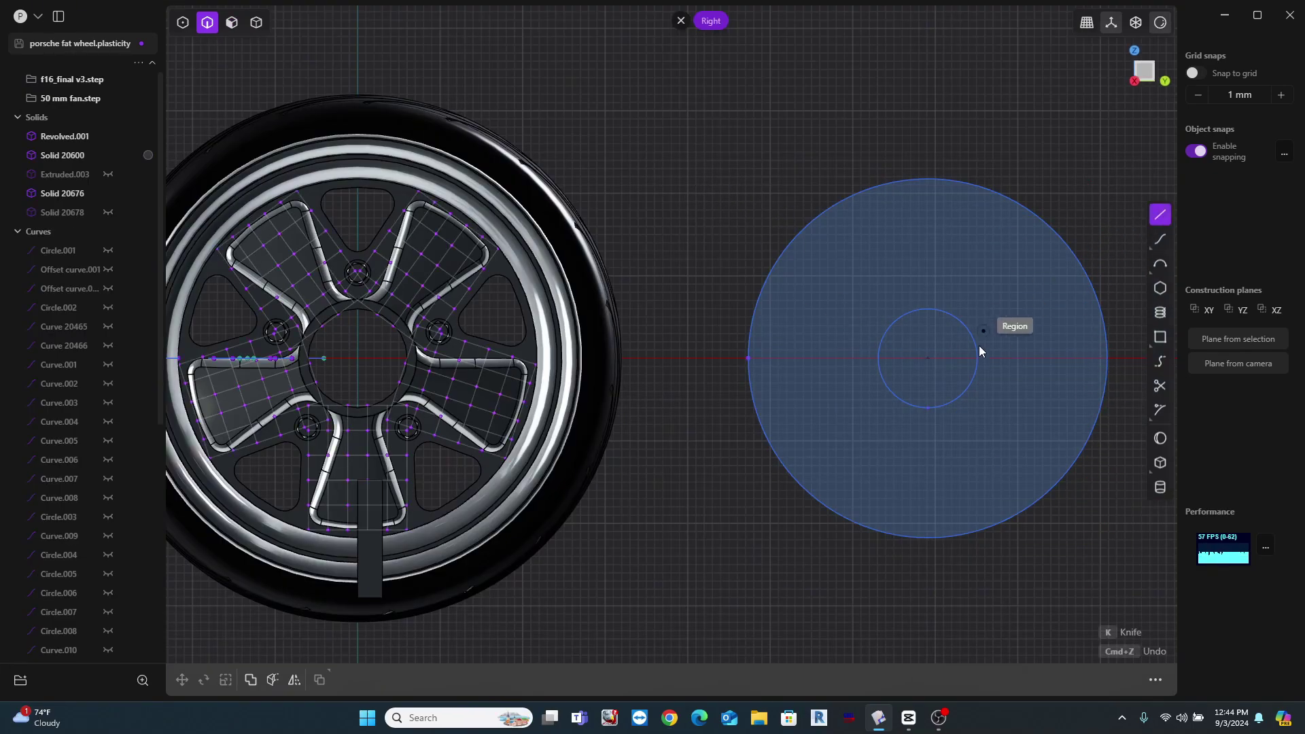
click(933, 358)
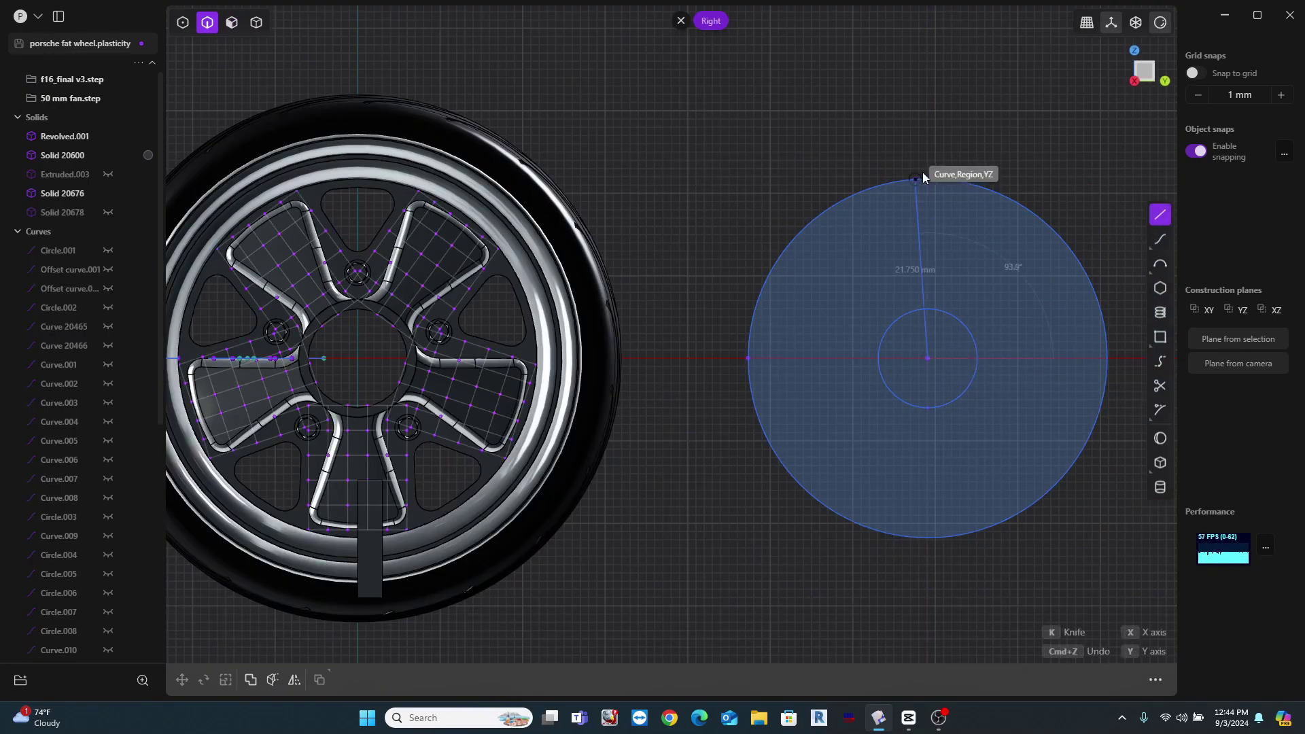
click(936, 129)
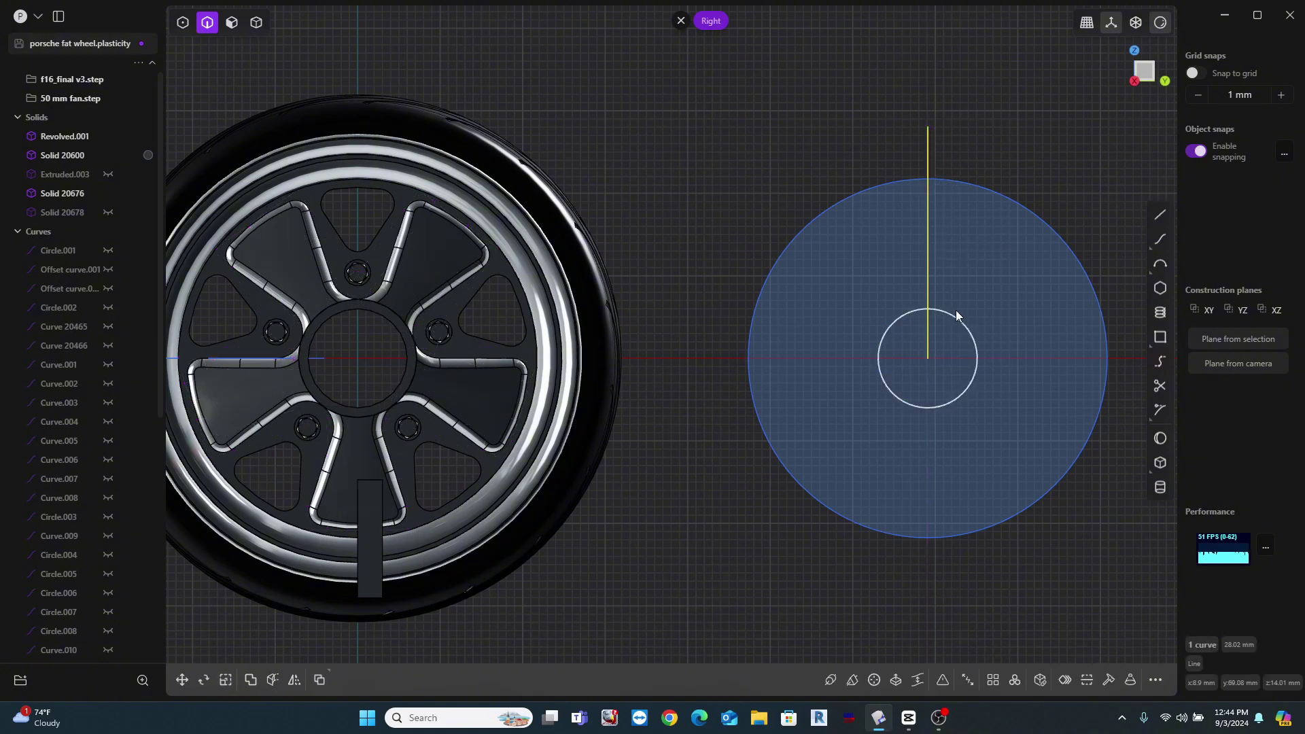
Step: Offset the small inner circle slightly outward to form a narrow hub ring
scroll(954, 319, up, 4)
click(954, 319)
key(o)
drag(909, 256, 913, 240)
right_click(961, 66)
Step: Offset the large outer circle slightly inward to a radius of about 20.6 mm
scroll(957, 72, down, 2)
scroll(956, 79, down, 1)
shift+middle_drag(957, 80, 1017, 136)
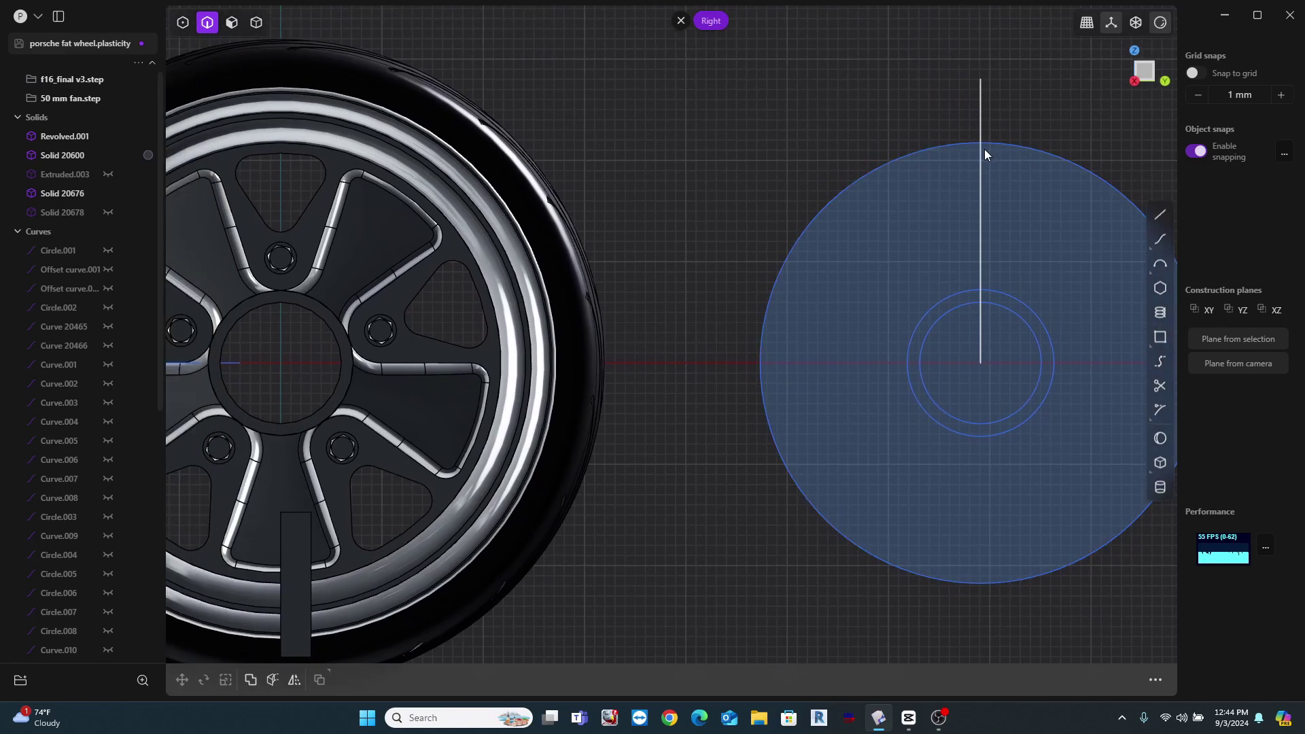
click(1006, 144)
key(o)
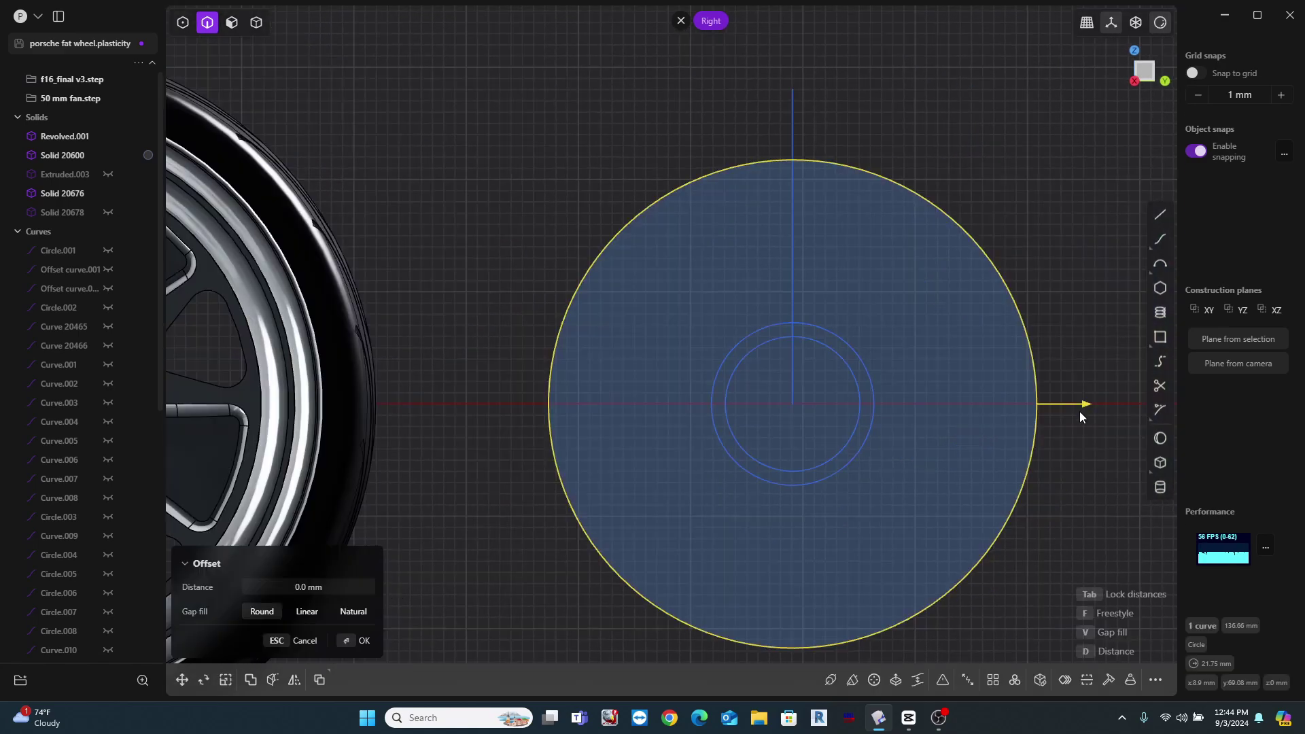
drag(1081, 407, 1072, 403)
scroll(1071, 270, down, 2)
key(Return)
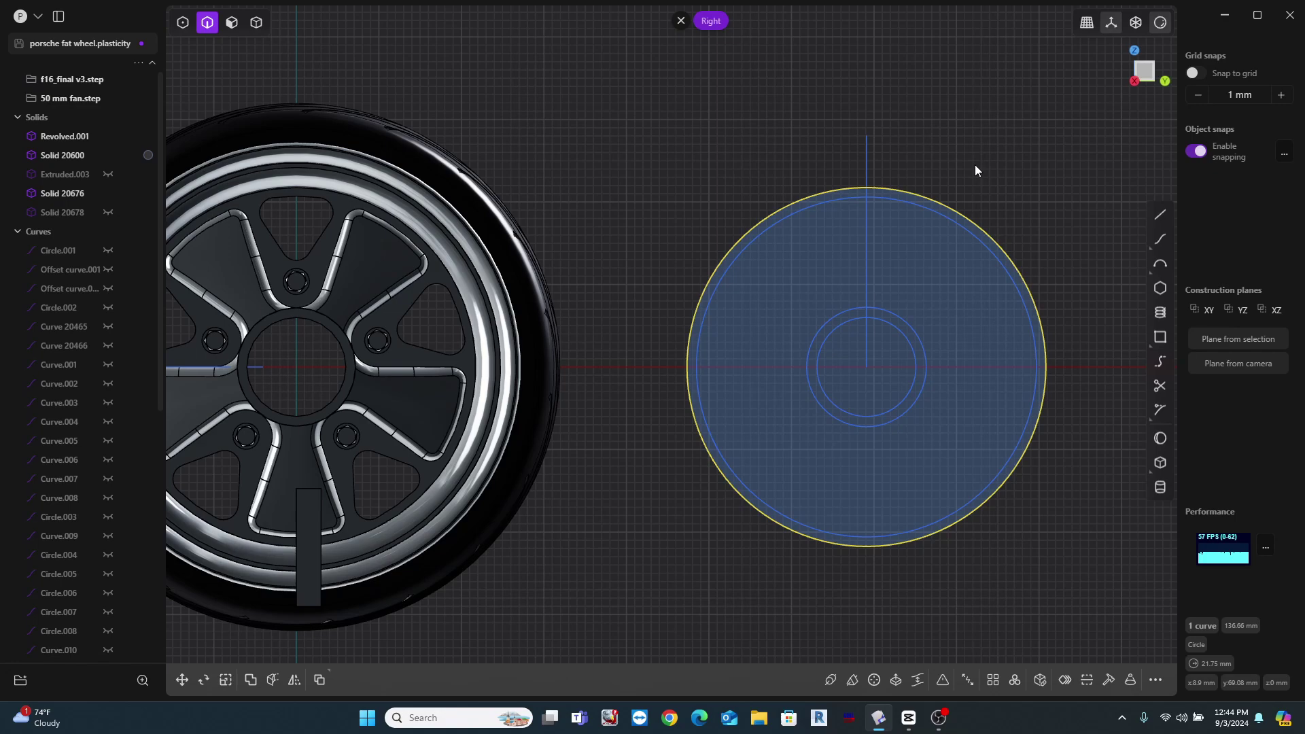
Step: Draw a lug circle of about 0.94 mm radius on the vertical line above the hub, with a concentric ring of about 2.16 mm radius
shift+middle_drag(921, 203, 984, 188)
scroll(972, 199, up, 1)
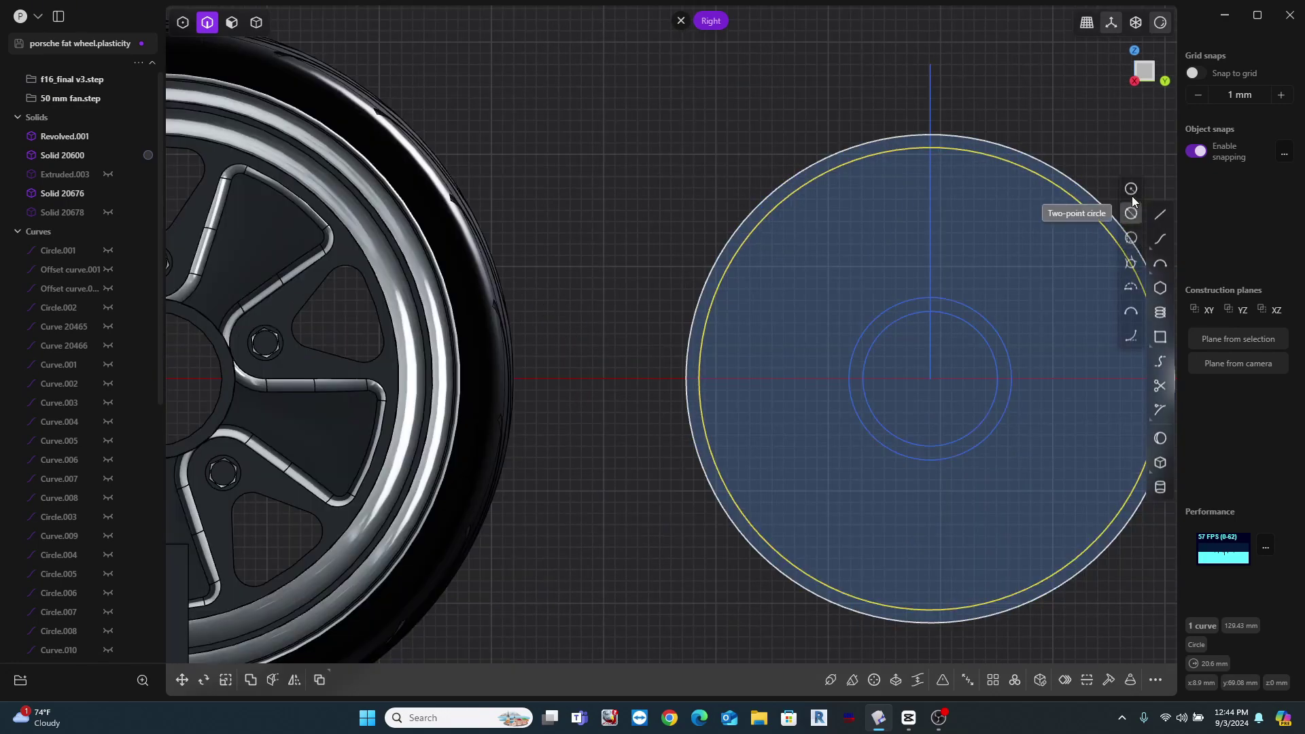
click(1160, 263)
scroll(984, 275, up, 3)
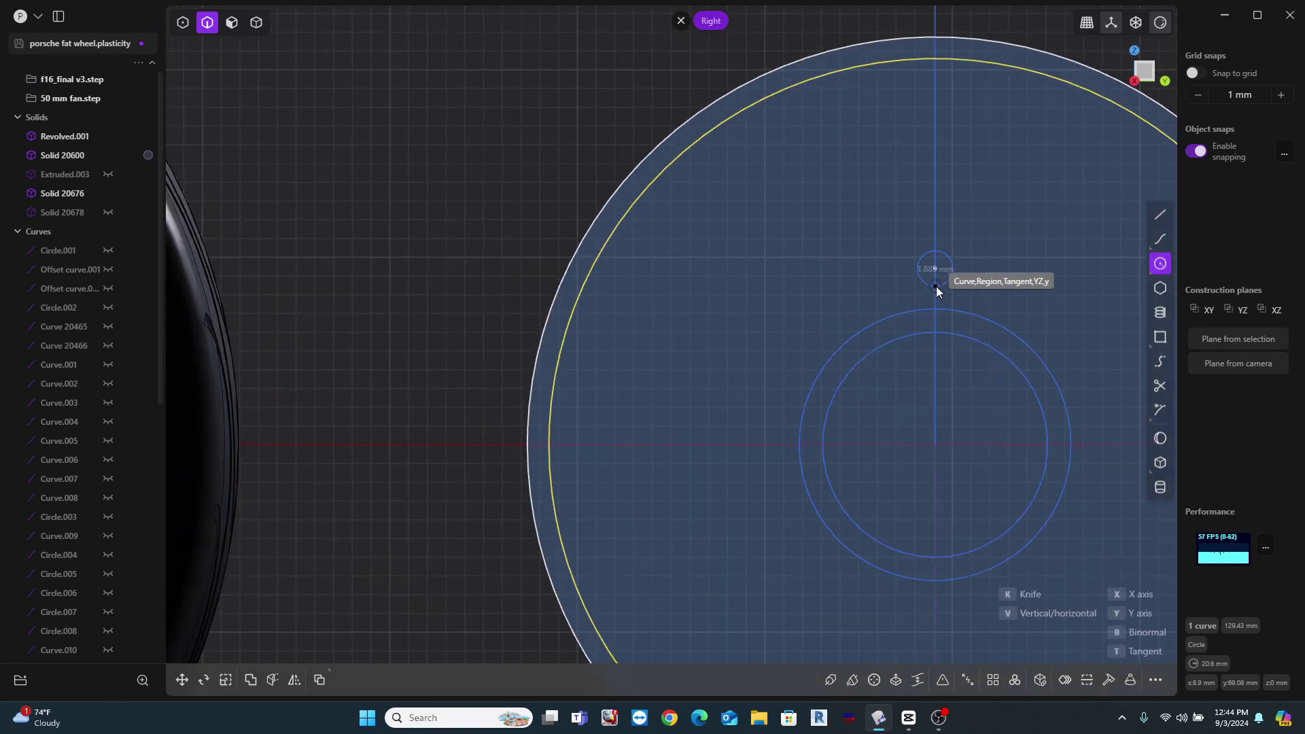
click(936, 286)
scroll(932, 170, down, 3)
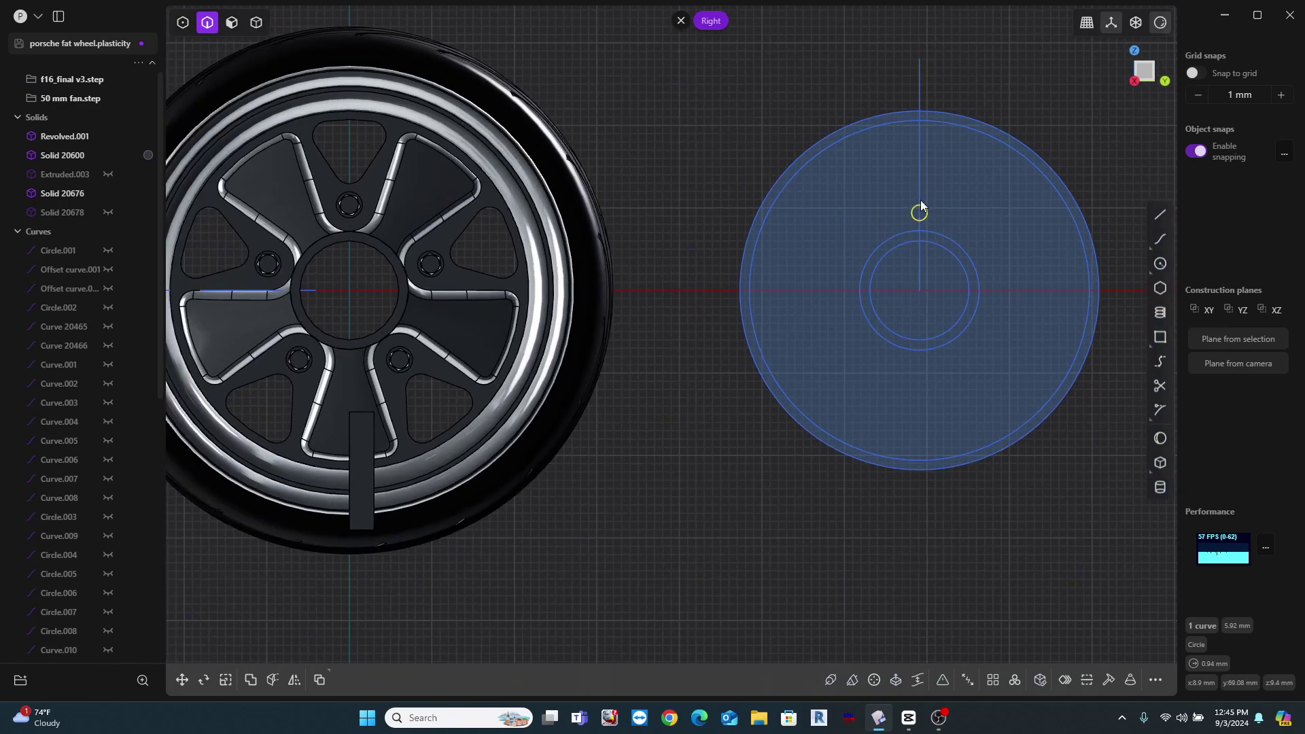
scroll(919, 192, up, 4)
scroll(904, 307, down, 2)
shift+middle_drag(914, 281, 933, 308)
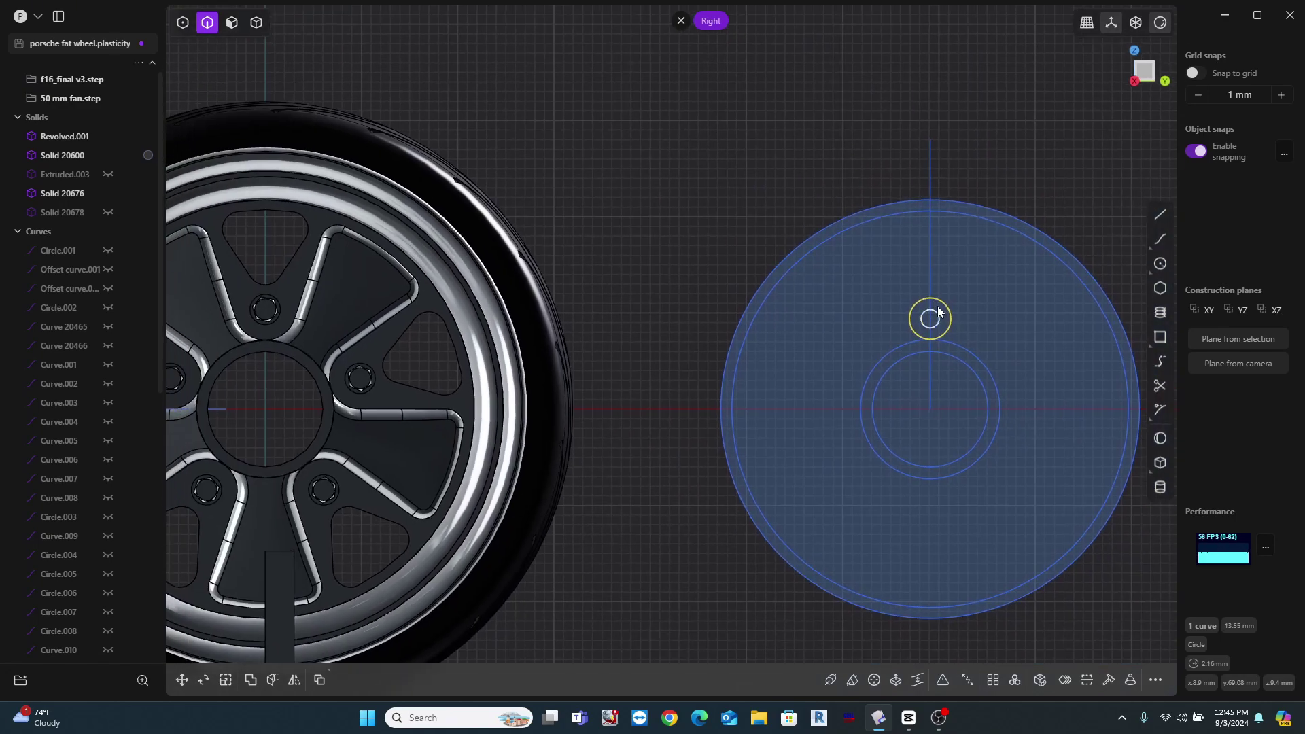
Step: Draw two concentric lug circles on the vertical line above the hub, the larger about 2.84 mm in radius and touching the hub ring
scroll(917, 313, up, 4)
key(Escape)
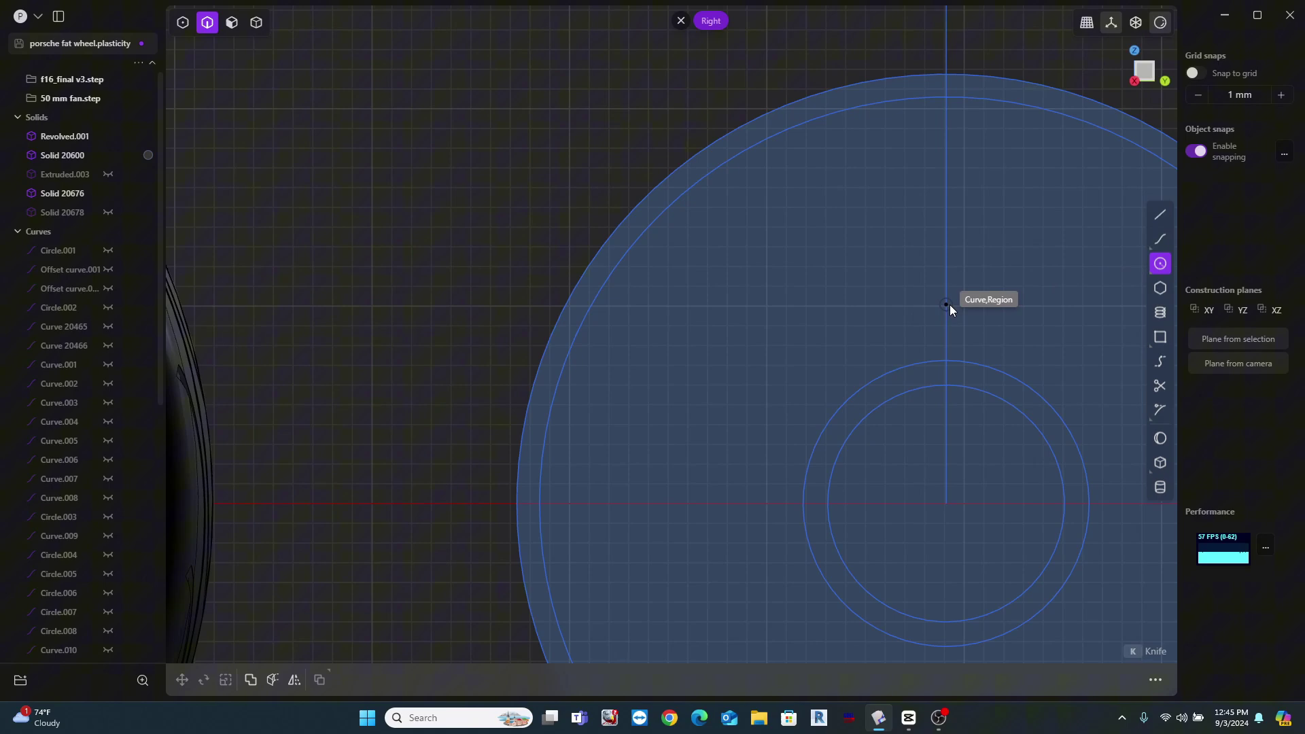
click(948, 327)
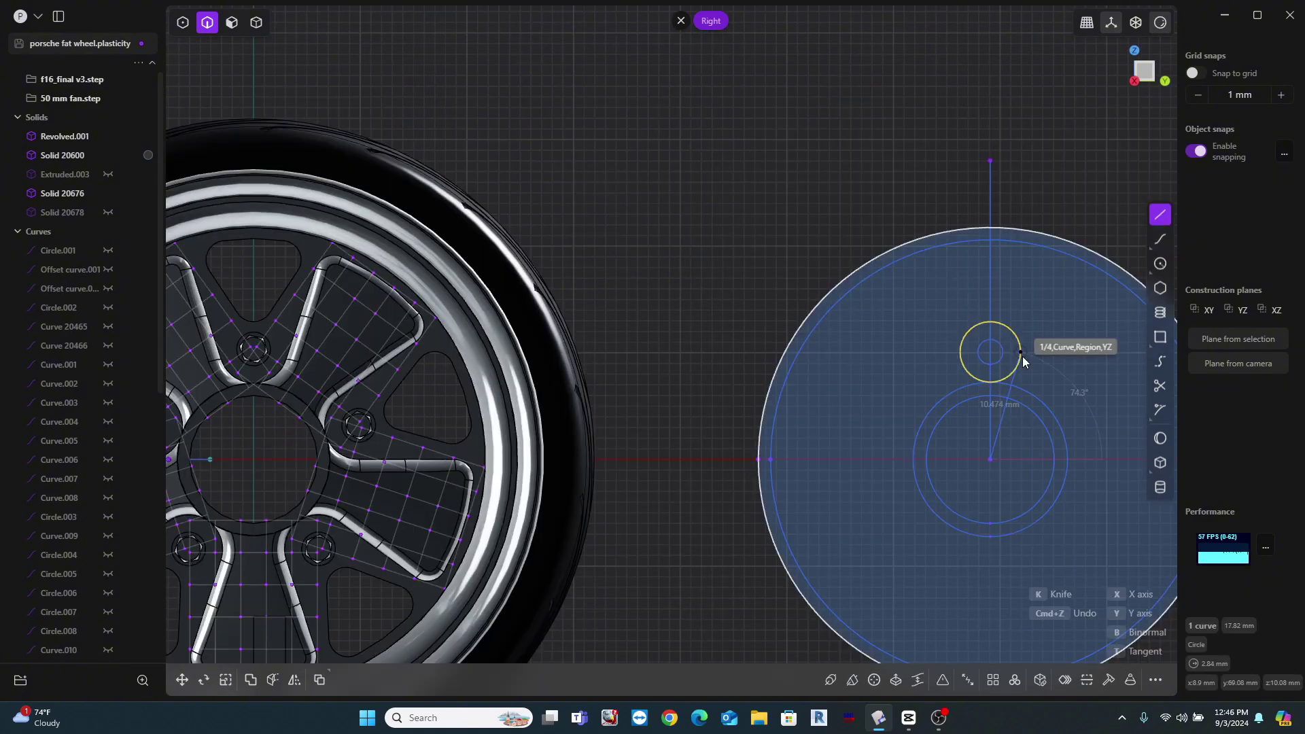
Step: Draw a line from the hub centre to the side quadrant point of the larger lug circle, and delete it
click(1020, 353)
right_click(1054, 327)
scroll(1047, 330, up, 4)
scroll(960, 314, down, 2)
scroll(964, 372, up, 2)
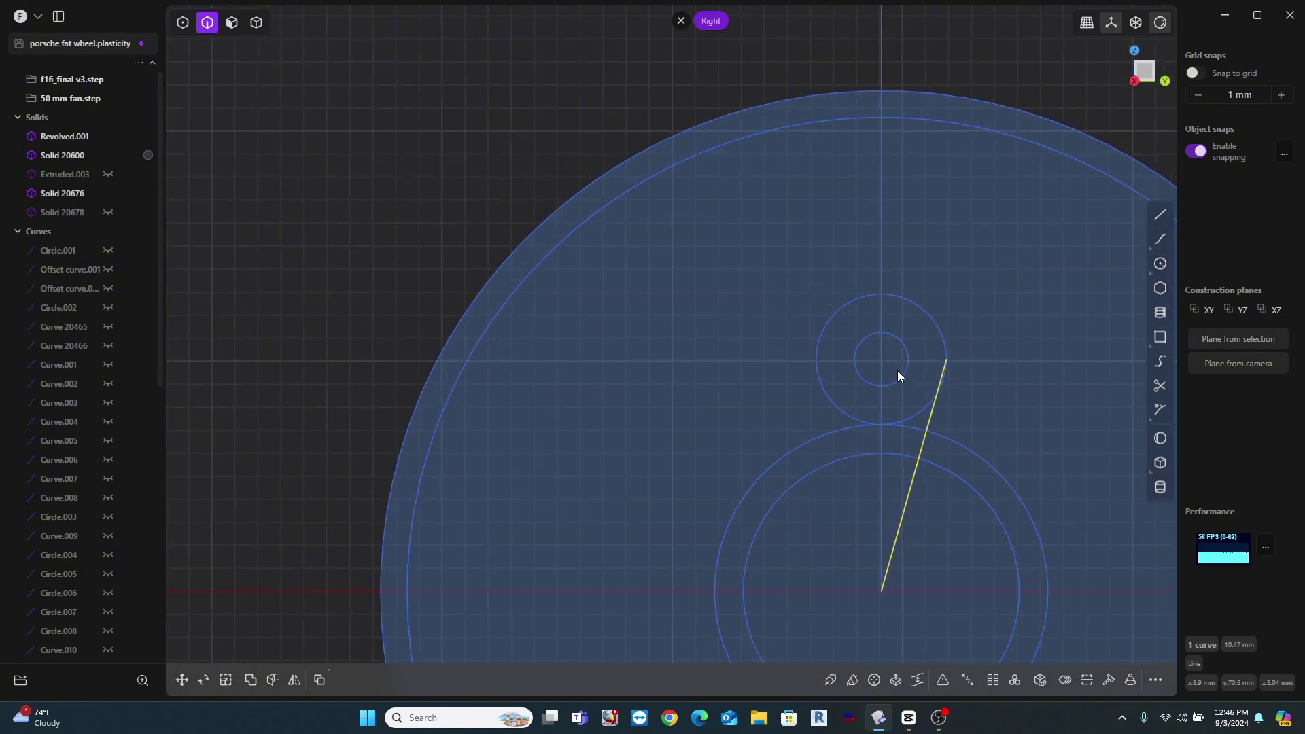
key(Delete)
Step: Draw a line about 9.65 mm long from the hub centre, tangent to the side of the larger lug circle
scroll(941, 401, up, 2)
click(1154, 213)
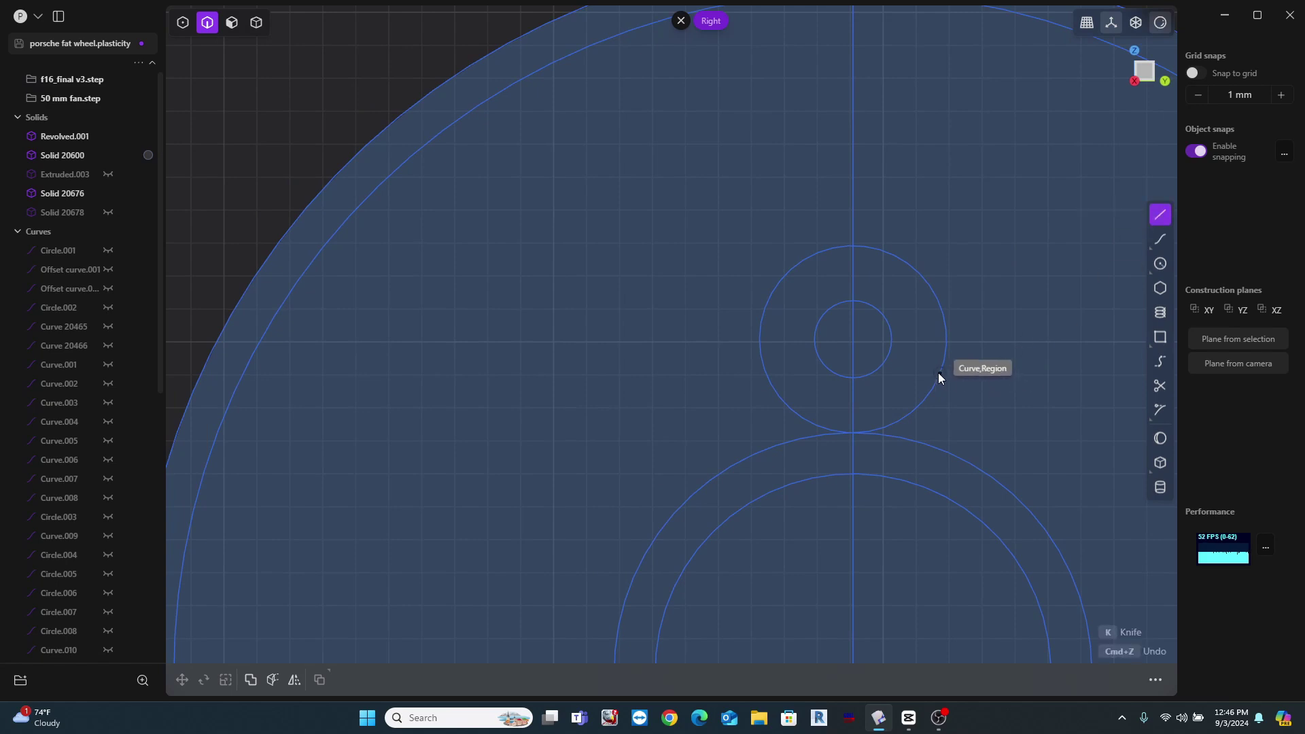
scroll(944, 348, down, 3)
click(914, 394)
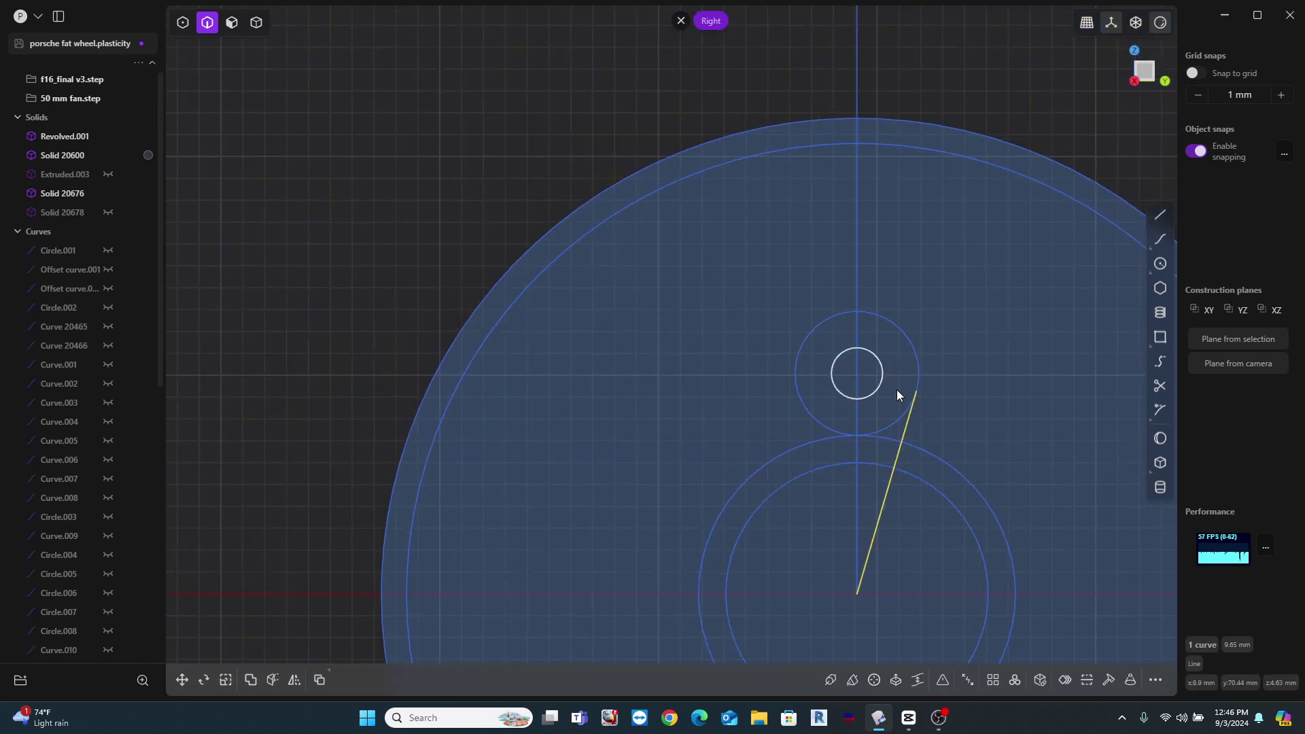
Step: Extend the free end of the tangent line to the outer circle with Extend Curve
key(1)
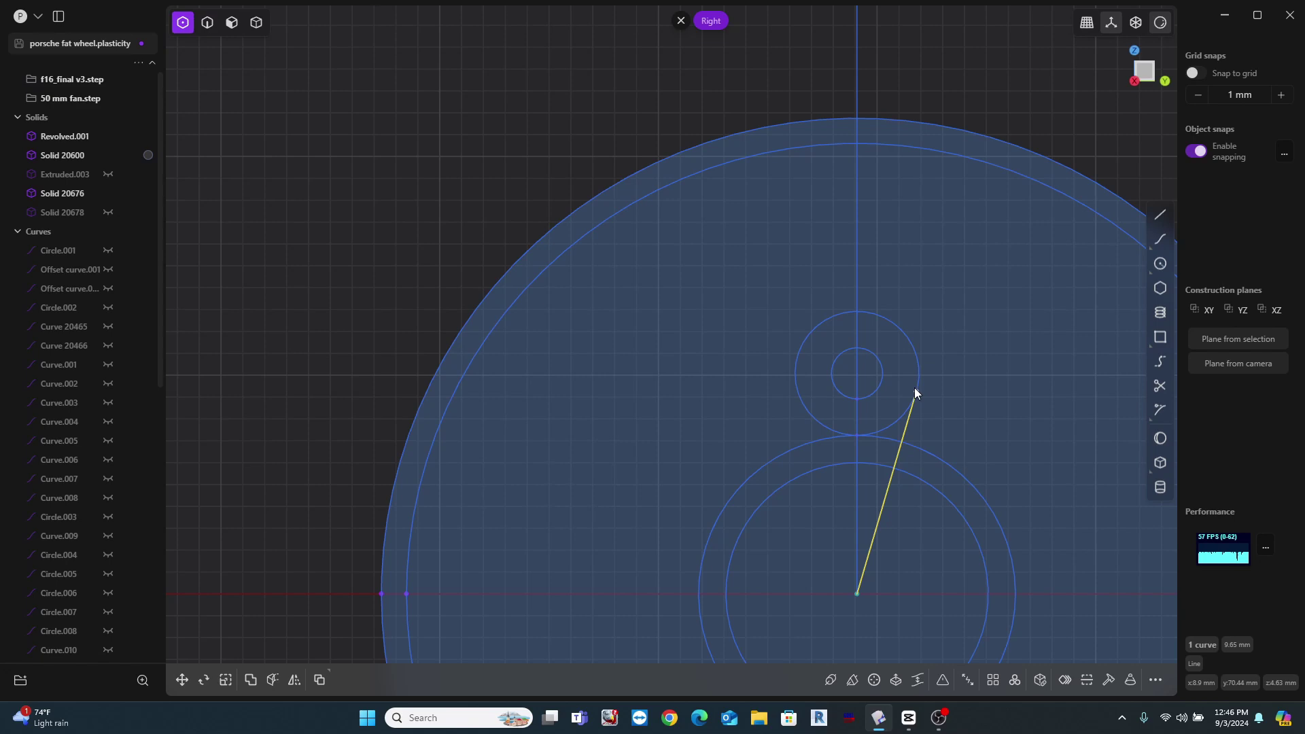
click(916, 391)
text(fEXT)
click(965, 428)
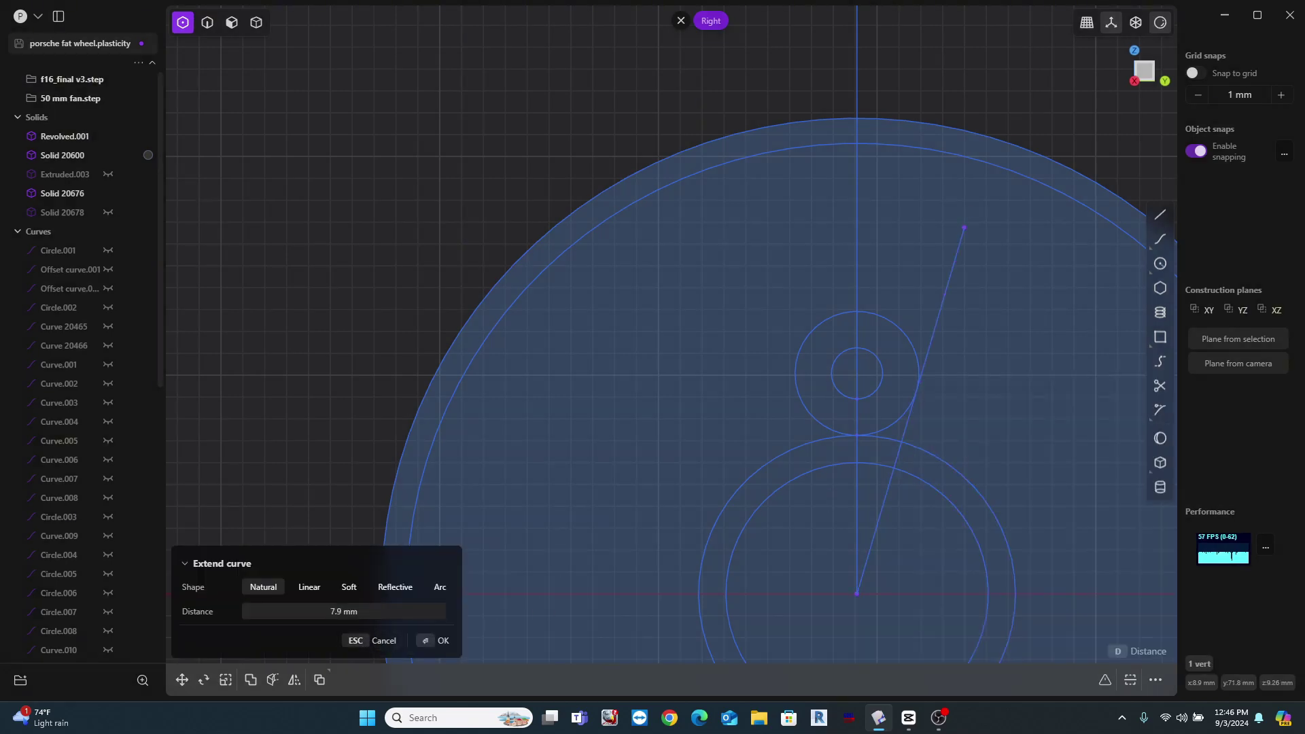
right_click(537, 98)
key(2)
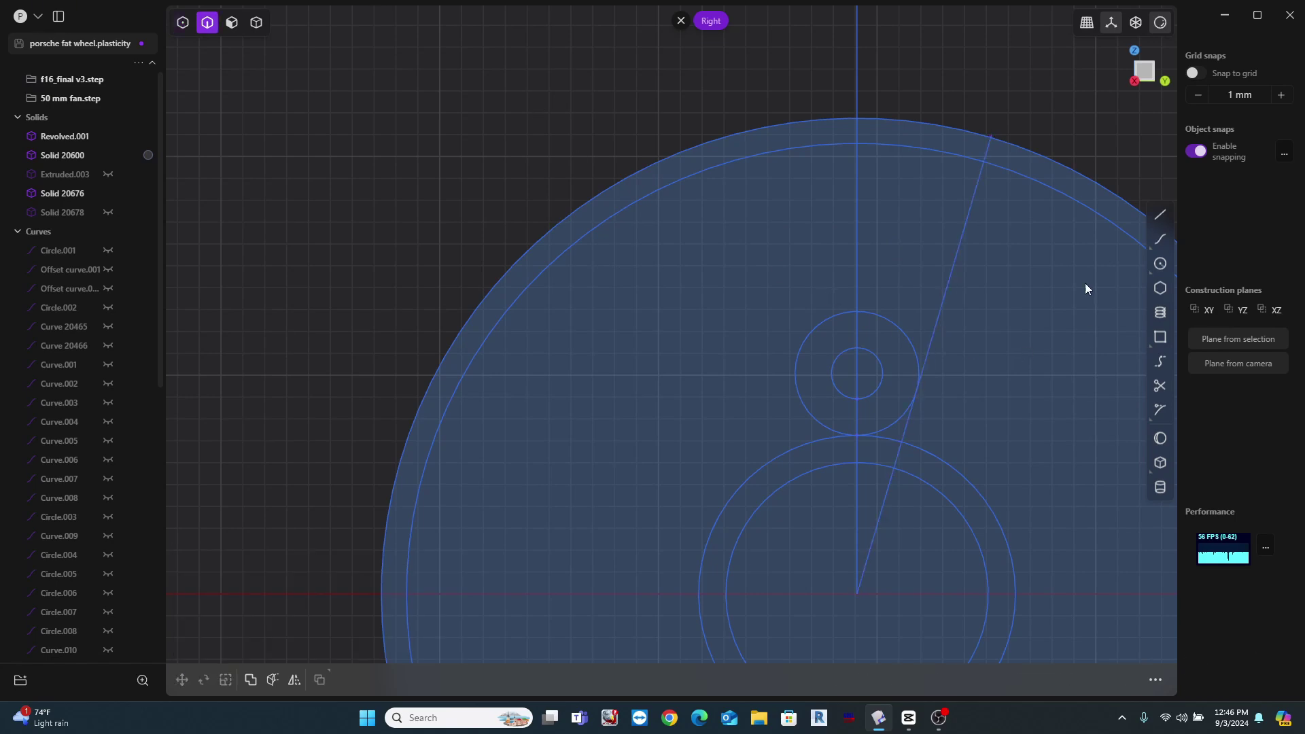
Step: Mirror the extended spoke line across the vertical centre line
click(953, 266)
key(alt+x)
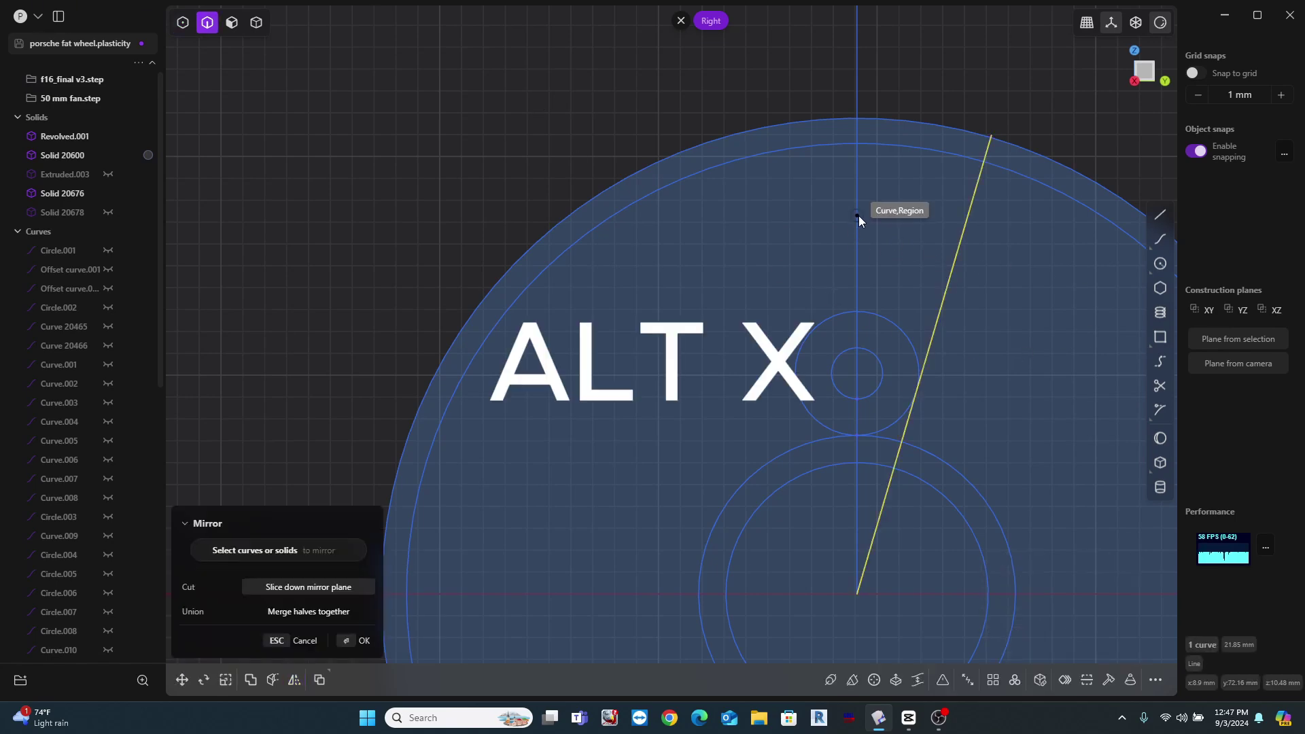
click(855, 254)
scroll(855, 258, down, 1)
scroll(1004, 283, down, 2)
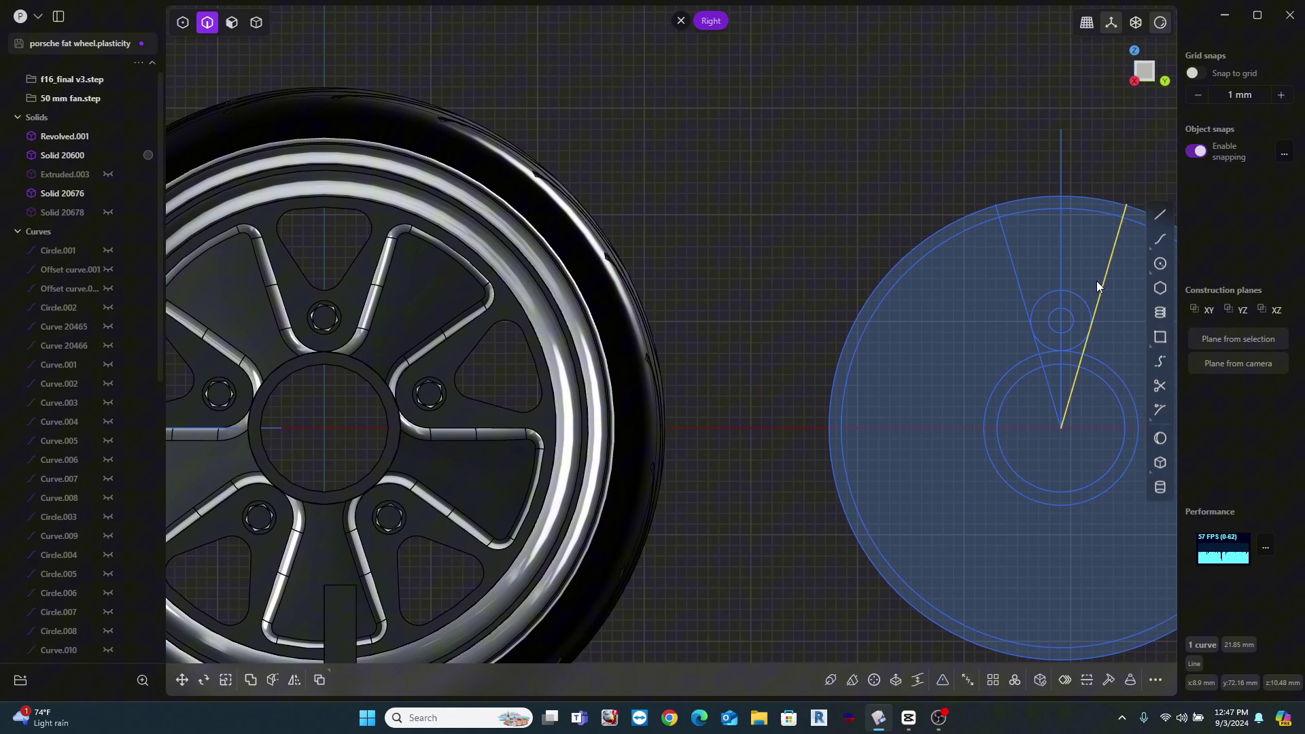
Step: Draw a slanted line about 9.31 mm long from the vertical line just above the small lug circle to the inner rim circle
scroll(1022, 297, up, 5)
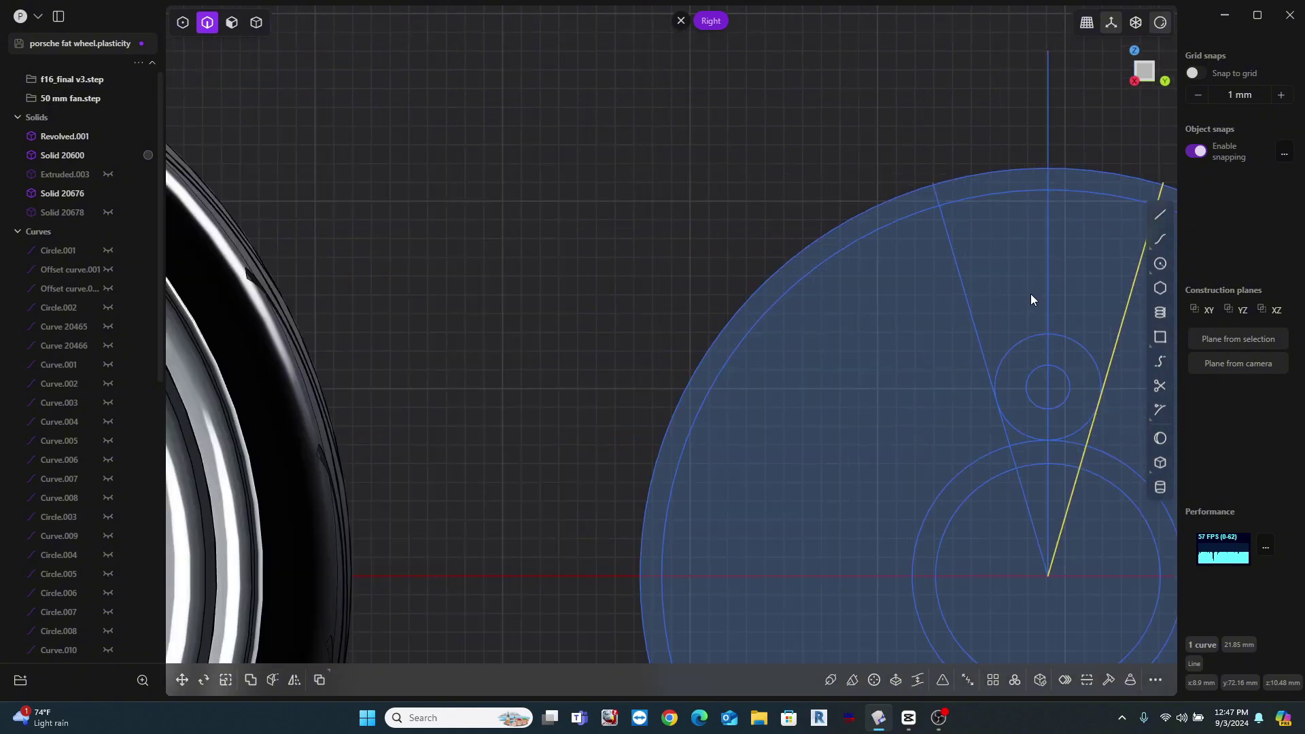
key(l)
click(1049, 350)
click(958, 201)
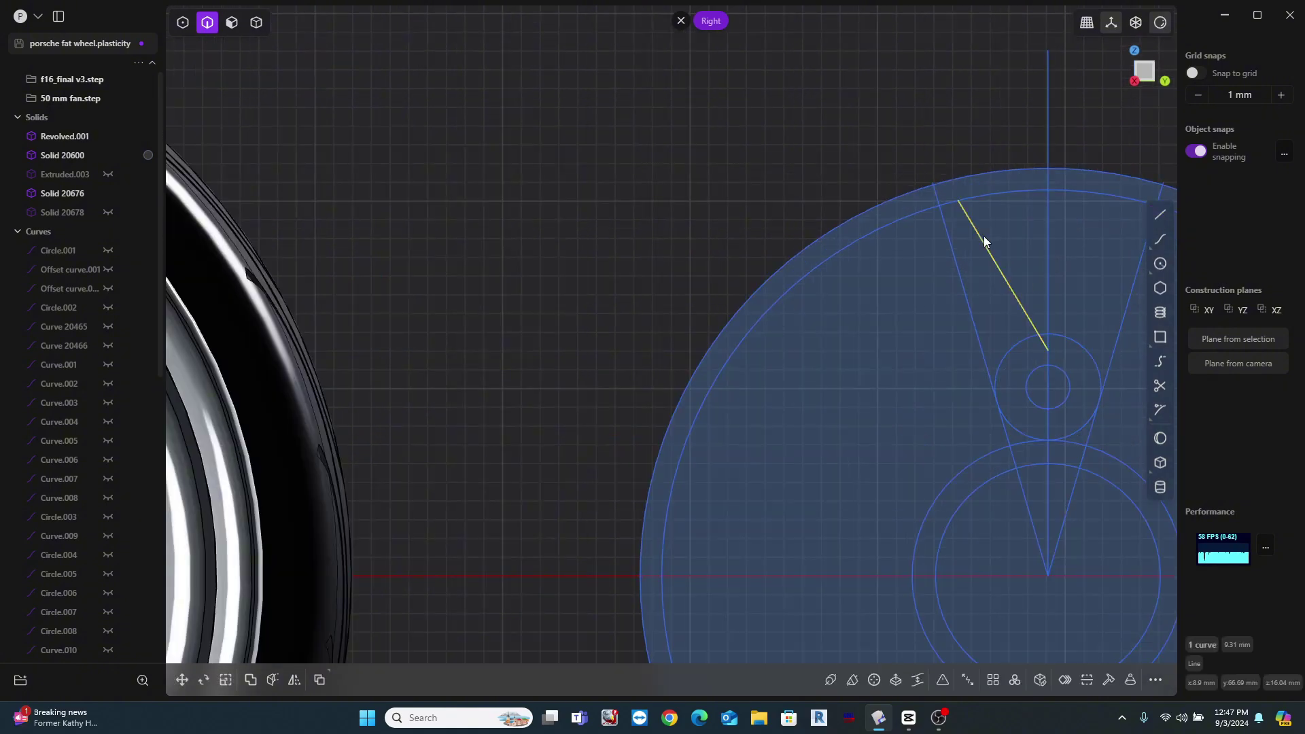
Step: Mirror the slanted line across the vertical centre line to form a V inside the spoke
key(alt+x)
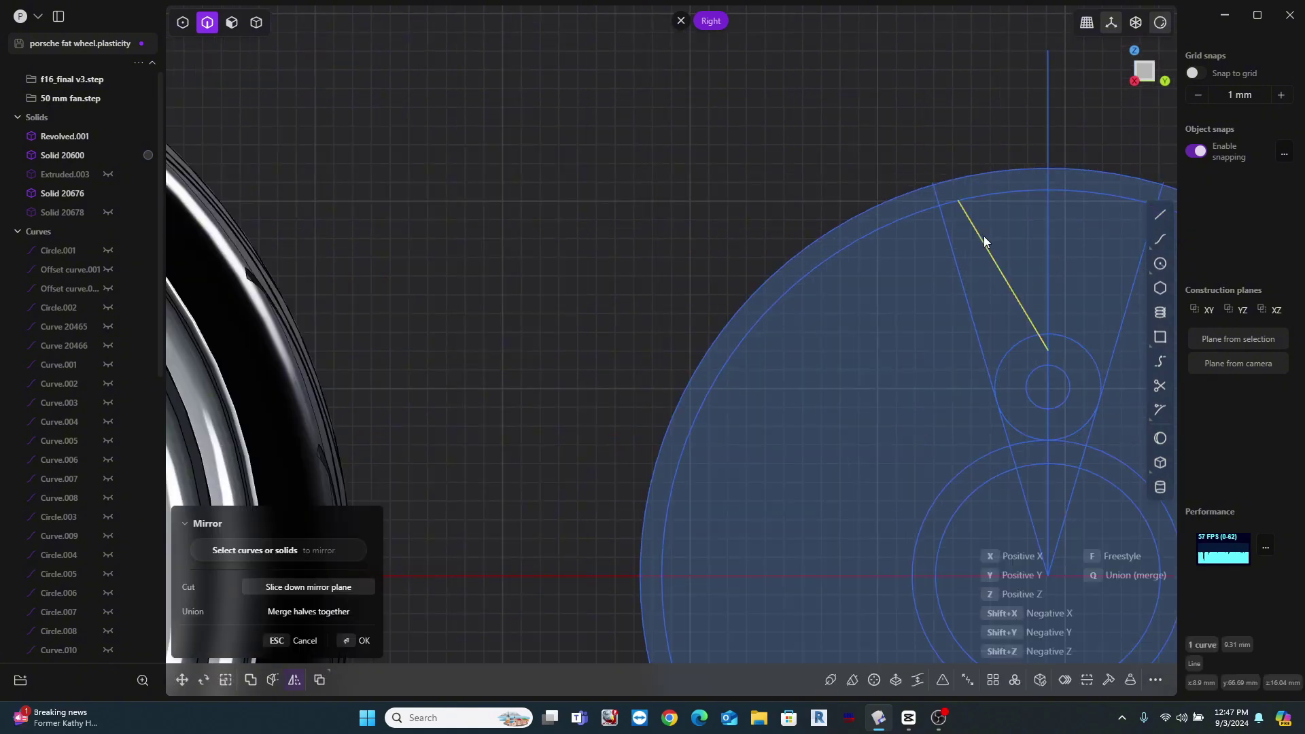
click(1048, 109)
scroll(566, 332, down, 2)
scroll(955, 243, up, 3)
Step: Trim the inner rim circle between the V and the spoke edges, leaving a closed triangle with a curved outer side
key(t)
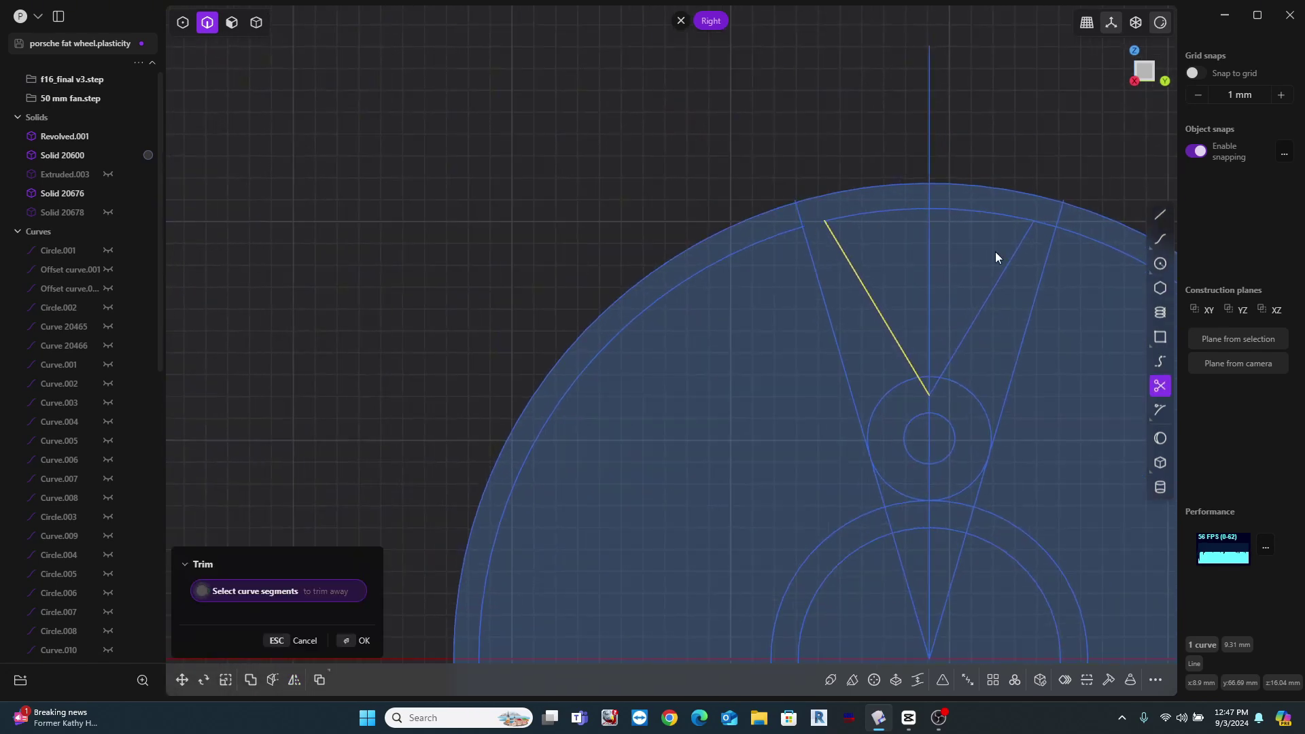
click(1041, 219)
scroll(1005, 272, up, 2)
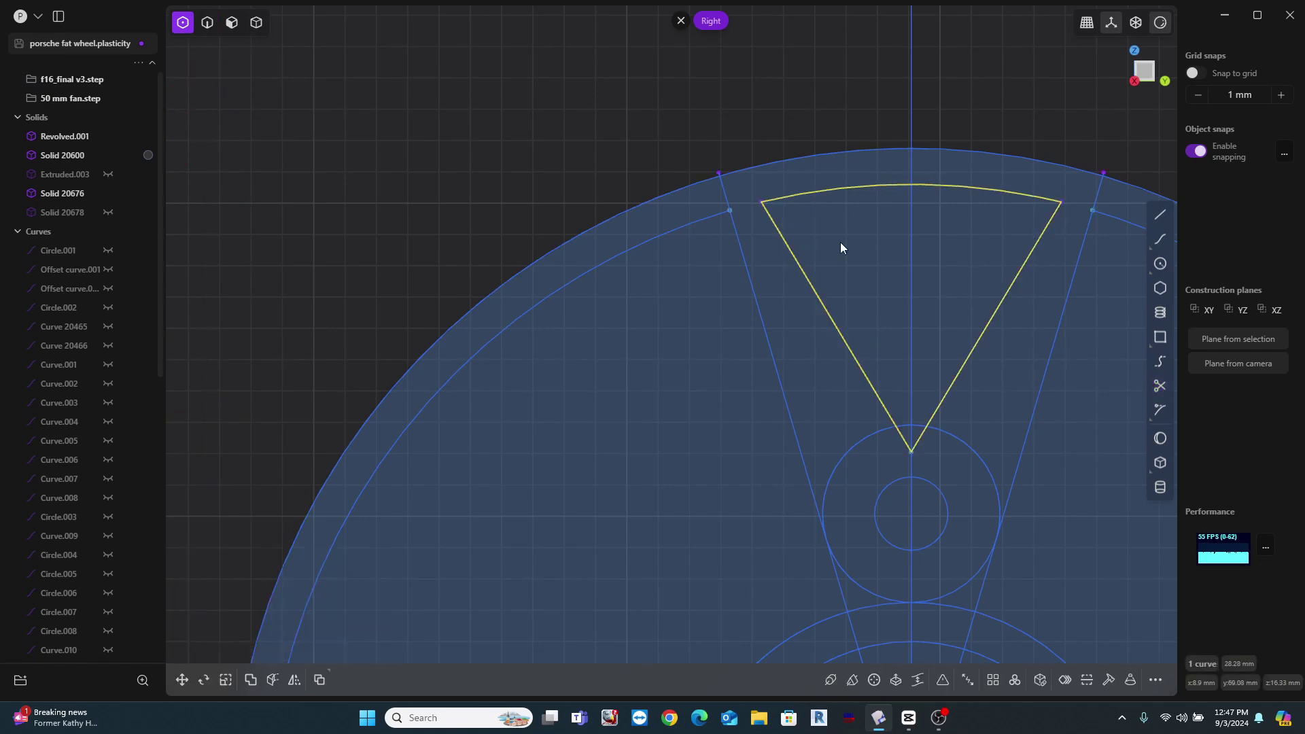
Step: Fillet all three corners of the spoke's triangular cutout by about 1 mm
click(763, 202)
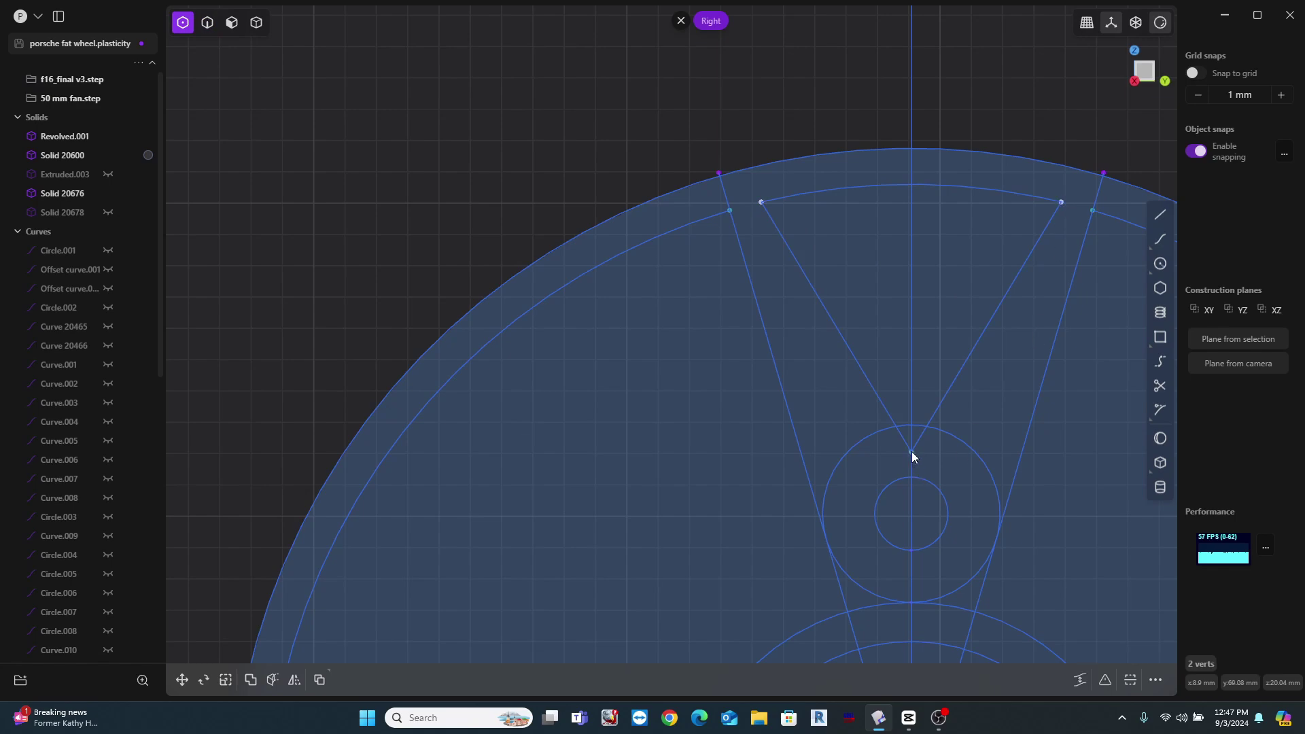
key(f)
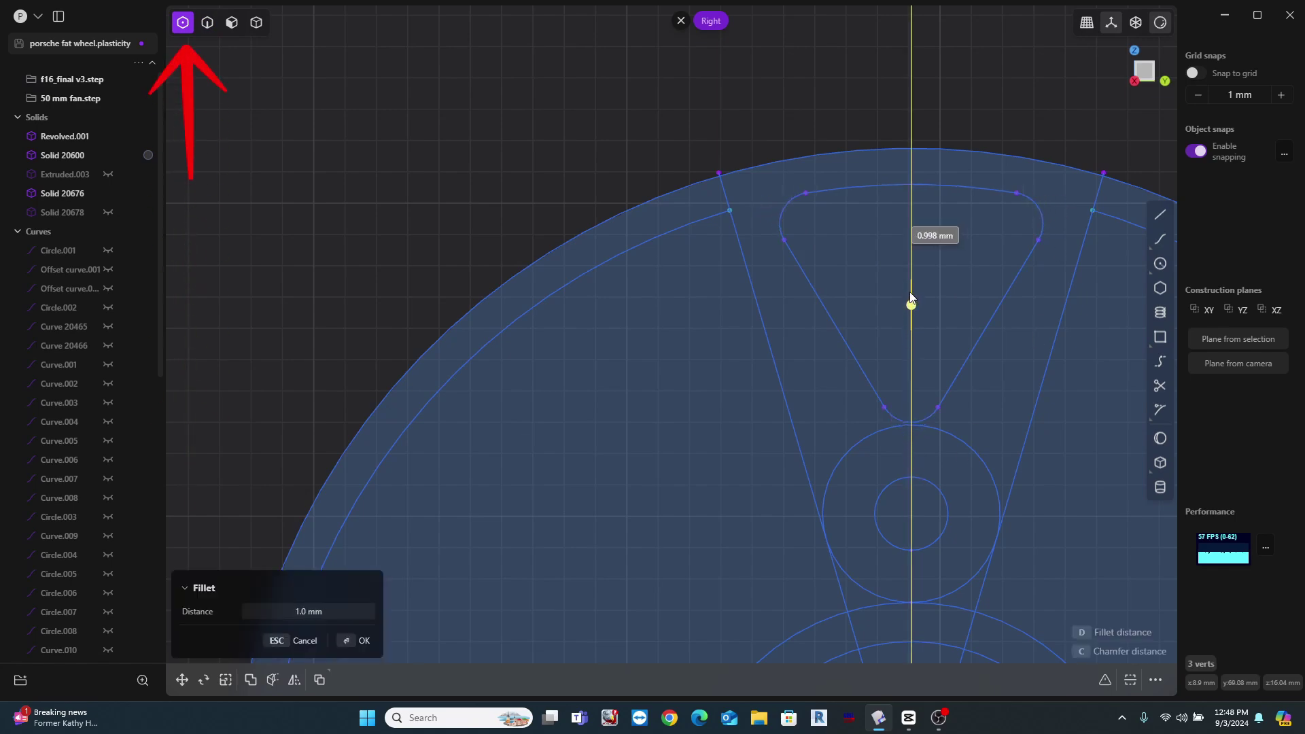
click(911, 293)
right_click(911, 293)
scroll(789, 340, down, 10)
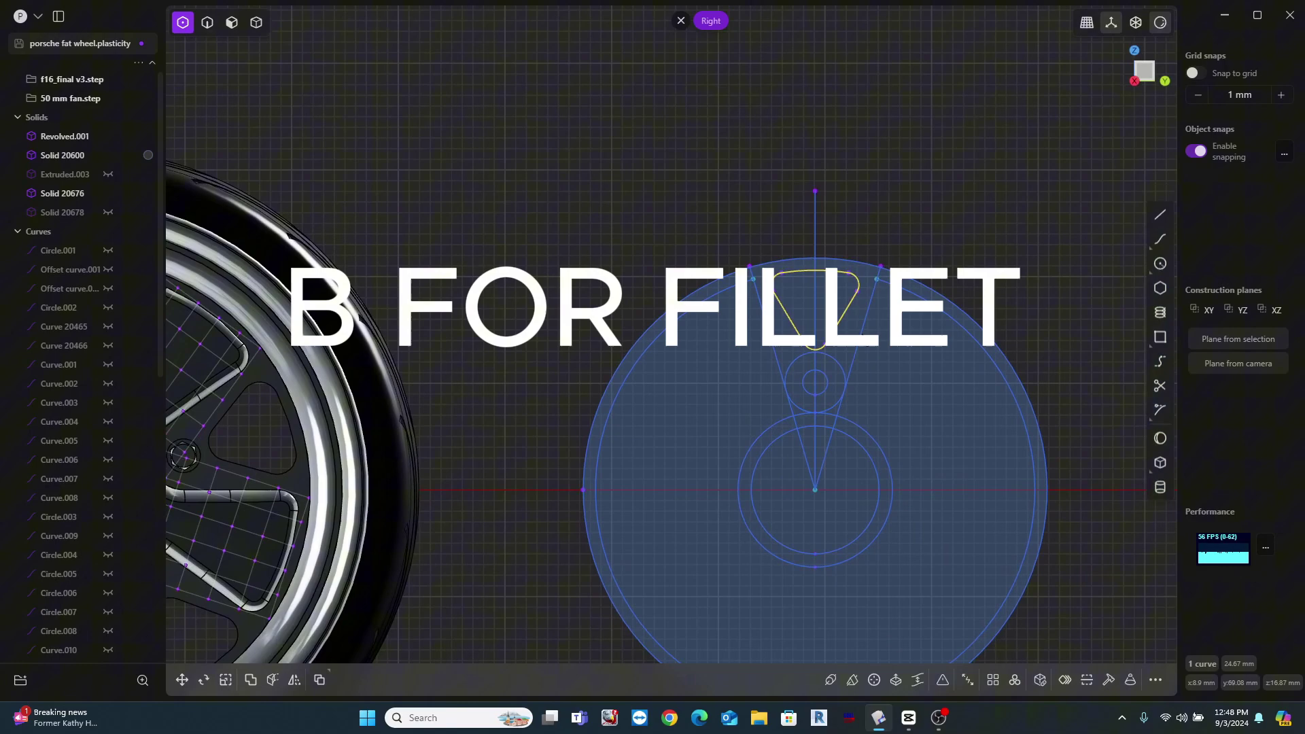
Step: Trim the spoke lines below the larger lug circle and that circle's upper arc, leaving a U-shaped spoke outline
shift+middle_drag(883, 339, 1018, 306)
scroll(1020, 374, up, 5)
key(t)
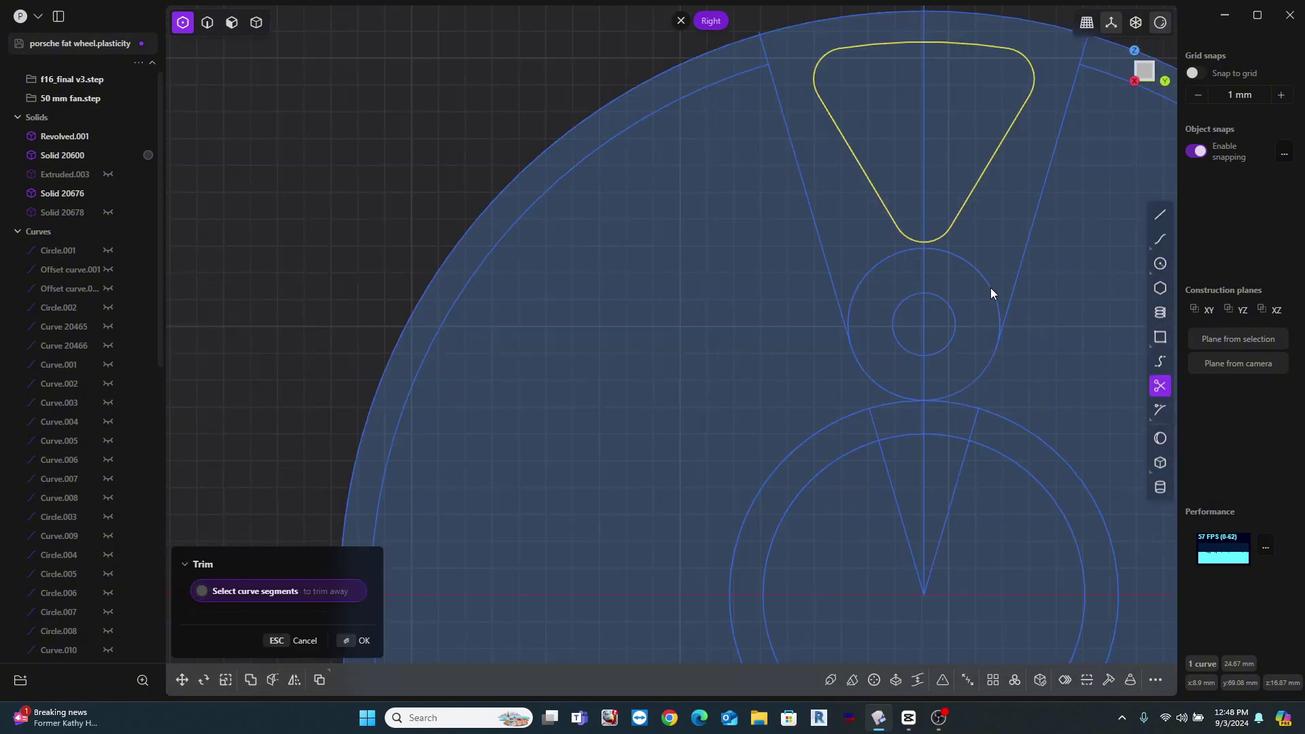
scroll(877, 394, down, 3)
key(Escape)
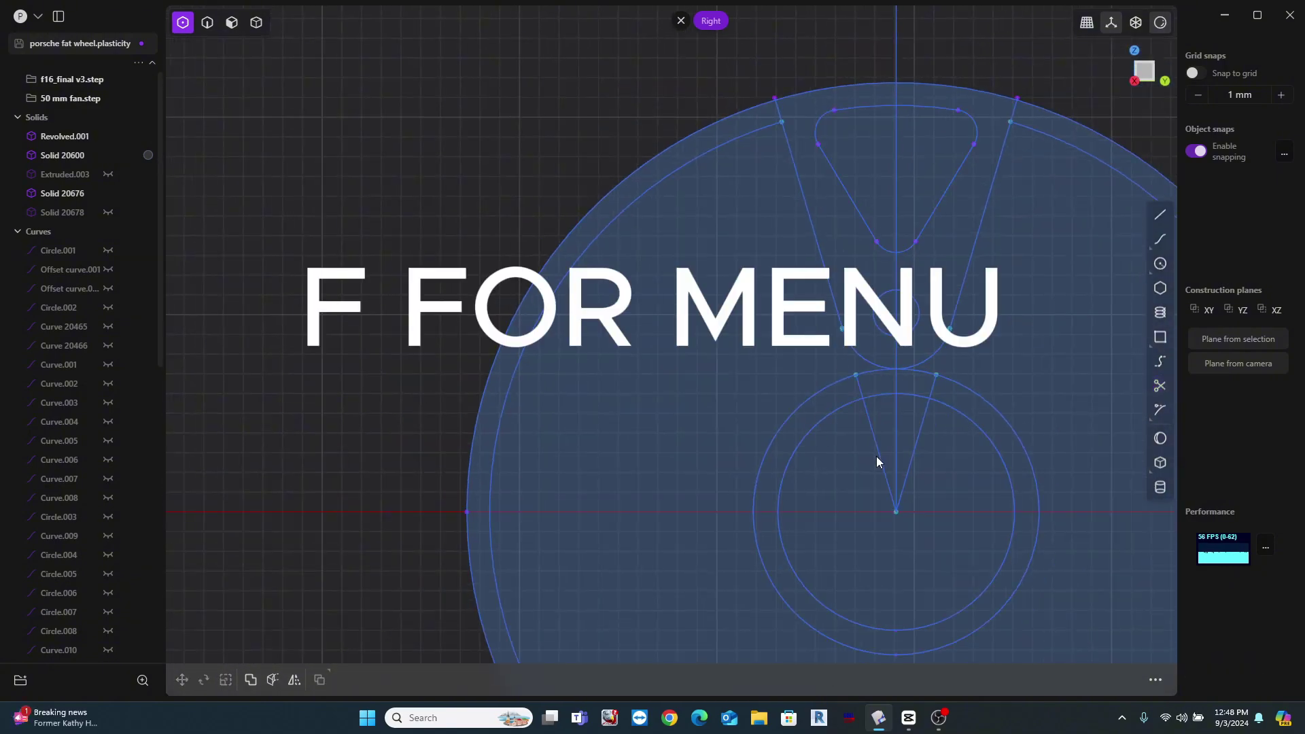
Step: Create a 360-degree radial array of five copies of the spoke outline, triangular cutout and lug circle around the hub centre
text(f)
text(ARR)
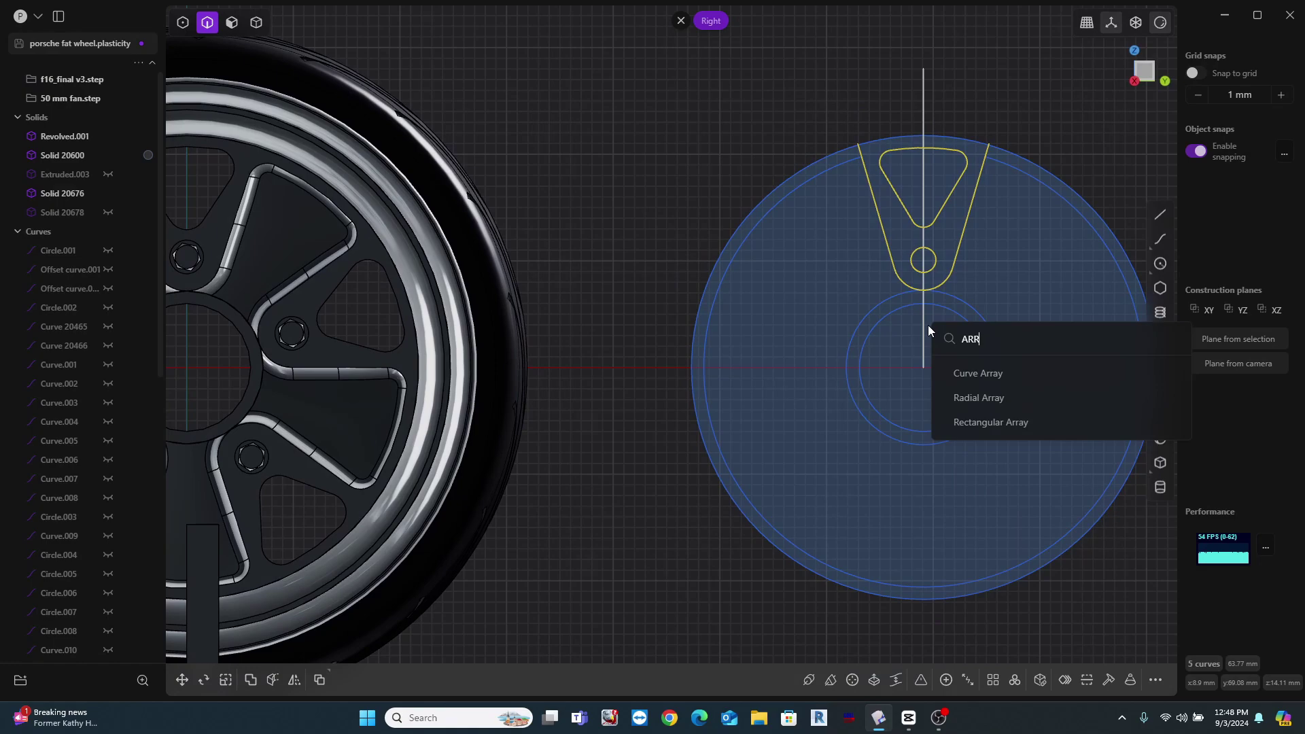
key(Down)
key(Down)
key(Return)
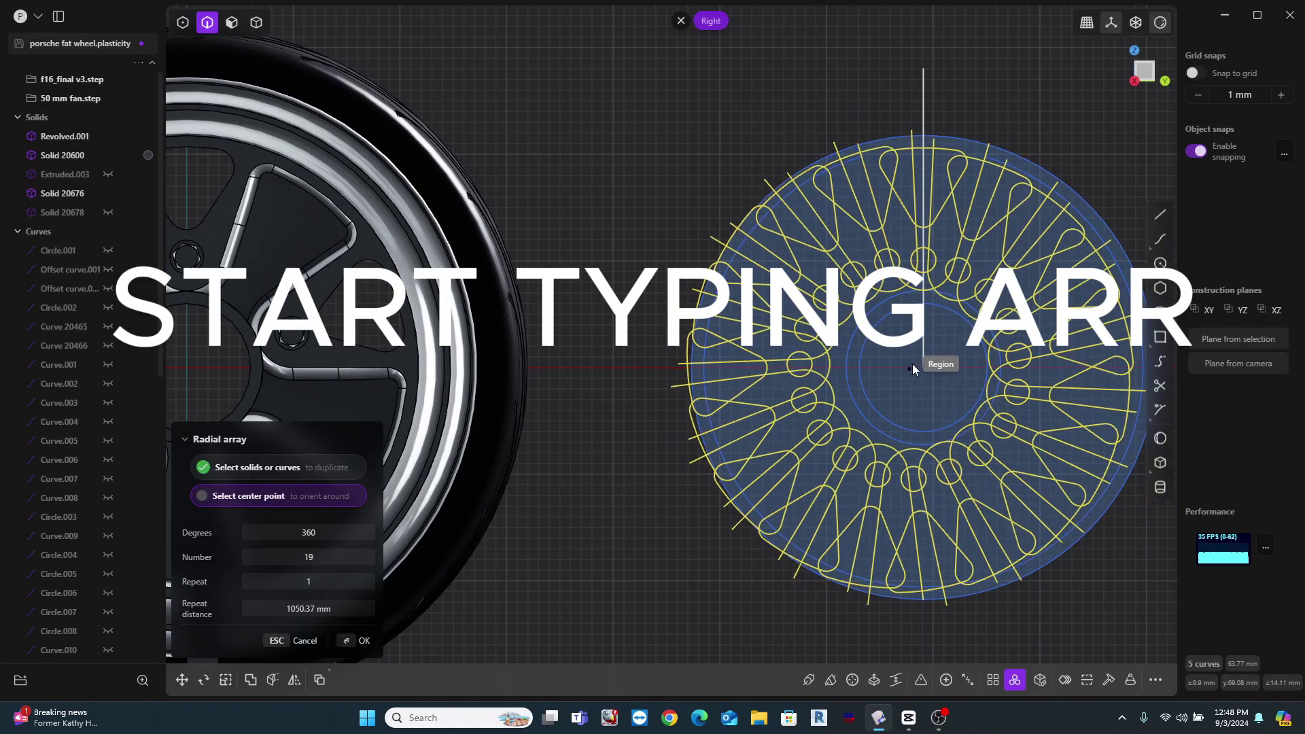
scroll(923, 368, down, 4)
shift+scroll(924, 369, down, 8)
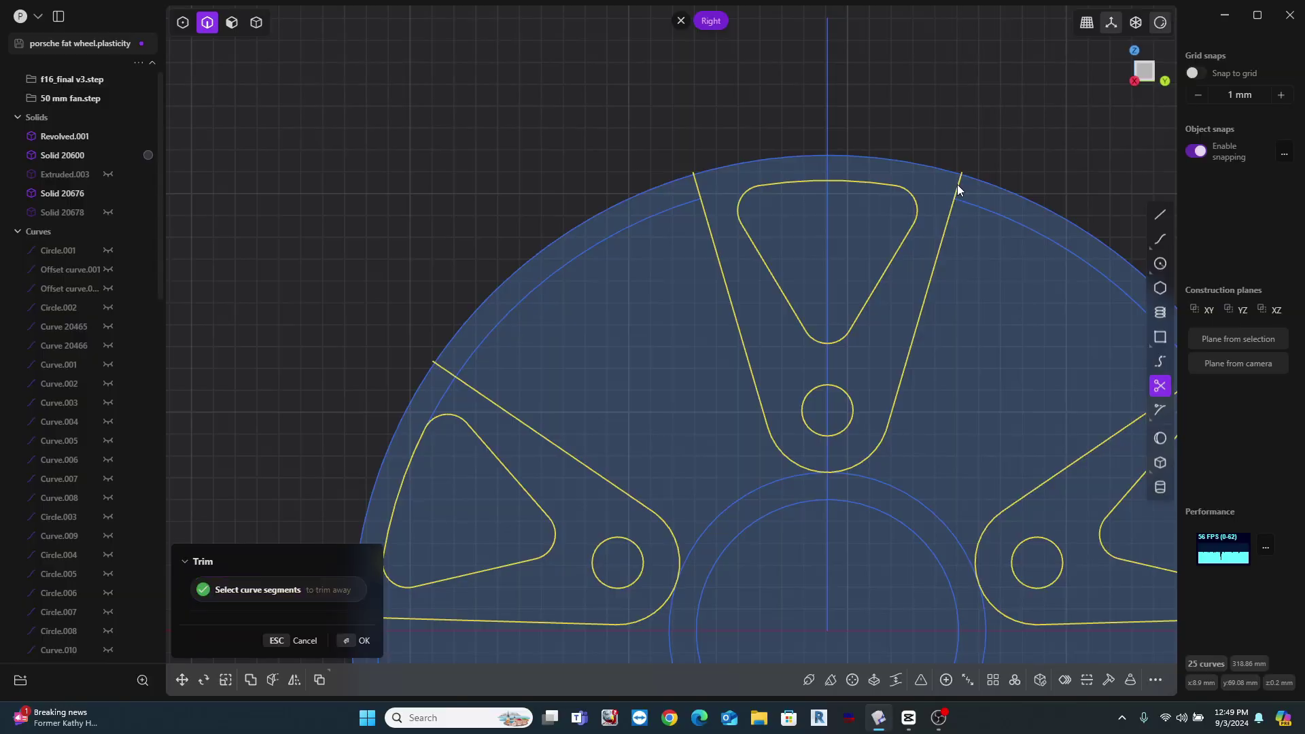
Step: Trim the ends of the two facing spoke edges beyond the inner rim arc in the window right of the vertical spoke
click(959, 181)
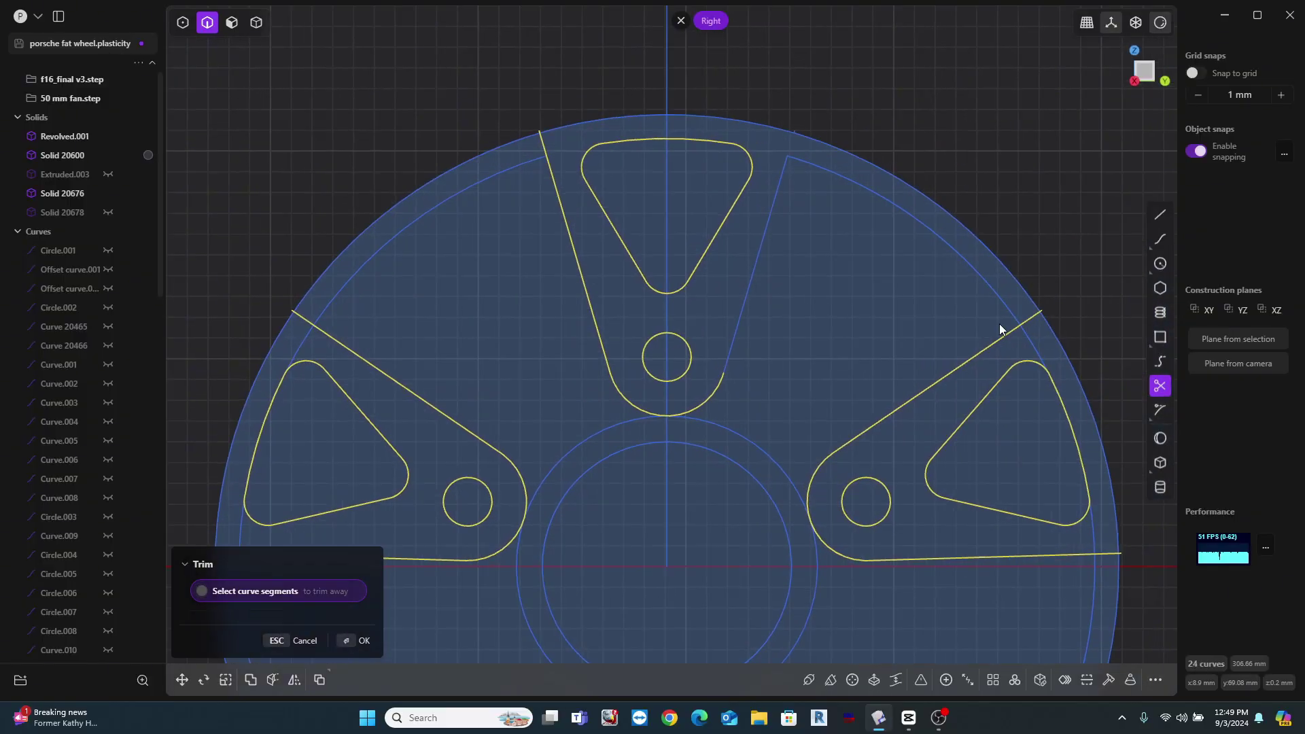
scroll(1000, 330, up, 1)
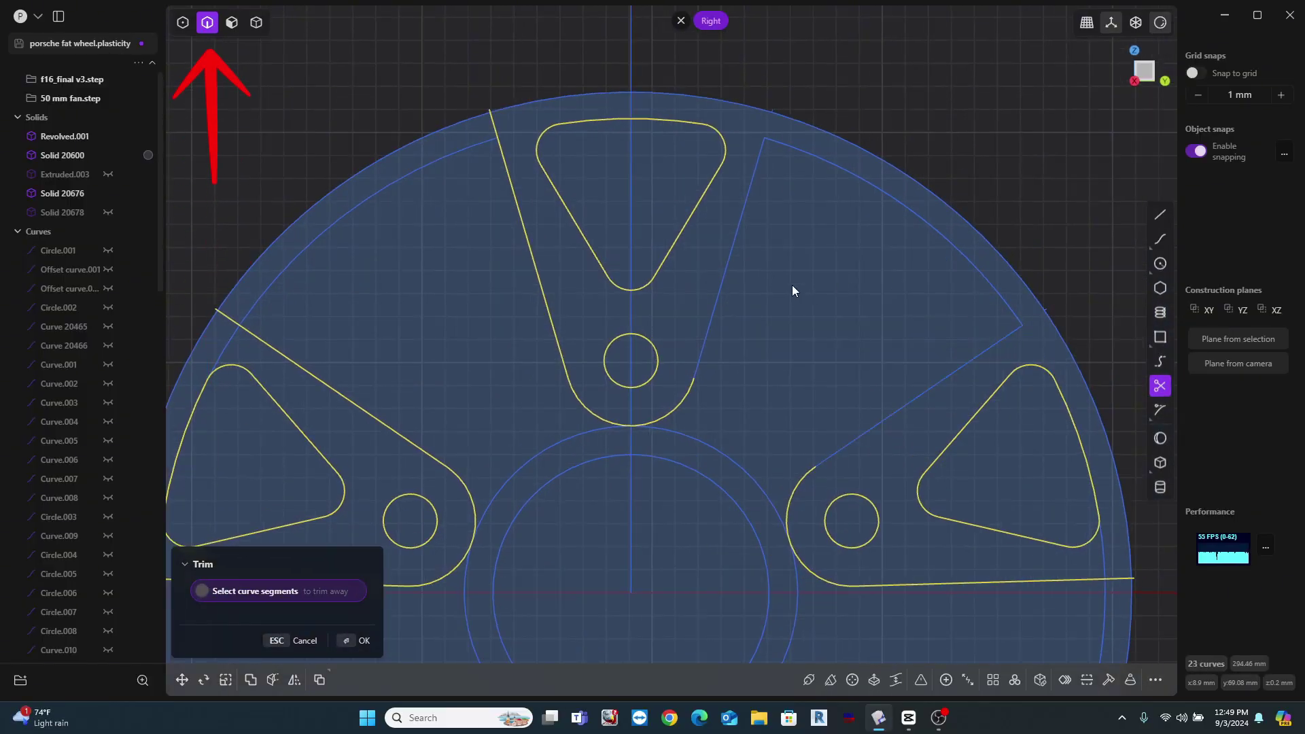
key(Return)
Step: Join the window's two spoke edges and rim arc into one curve and fillet its two outer corners by about 2.04 mm
click(748, 199)
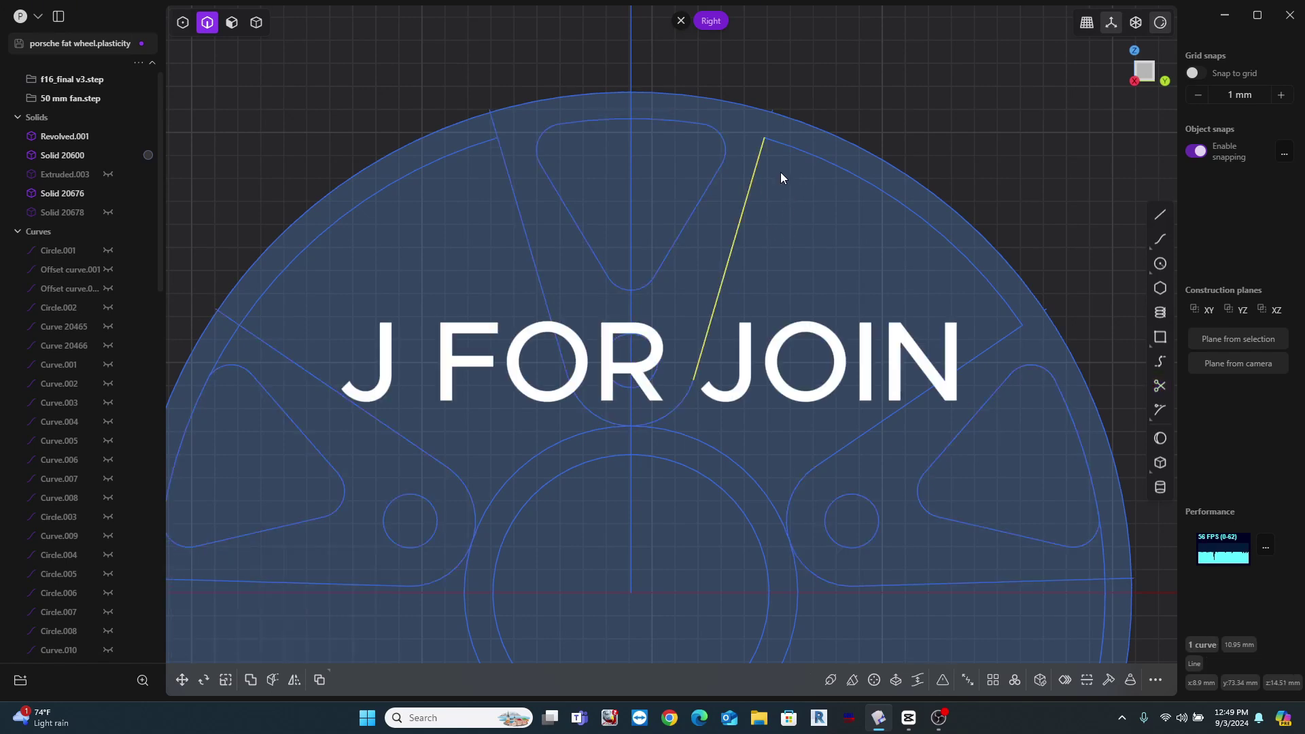
shift+click(837, 164)
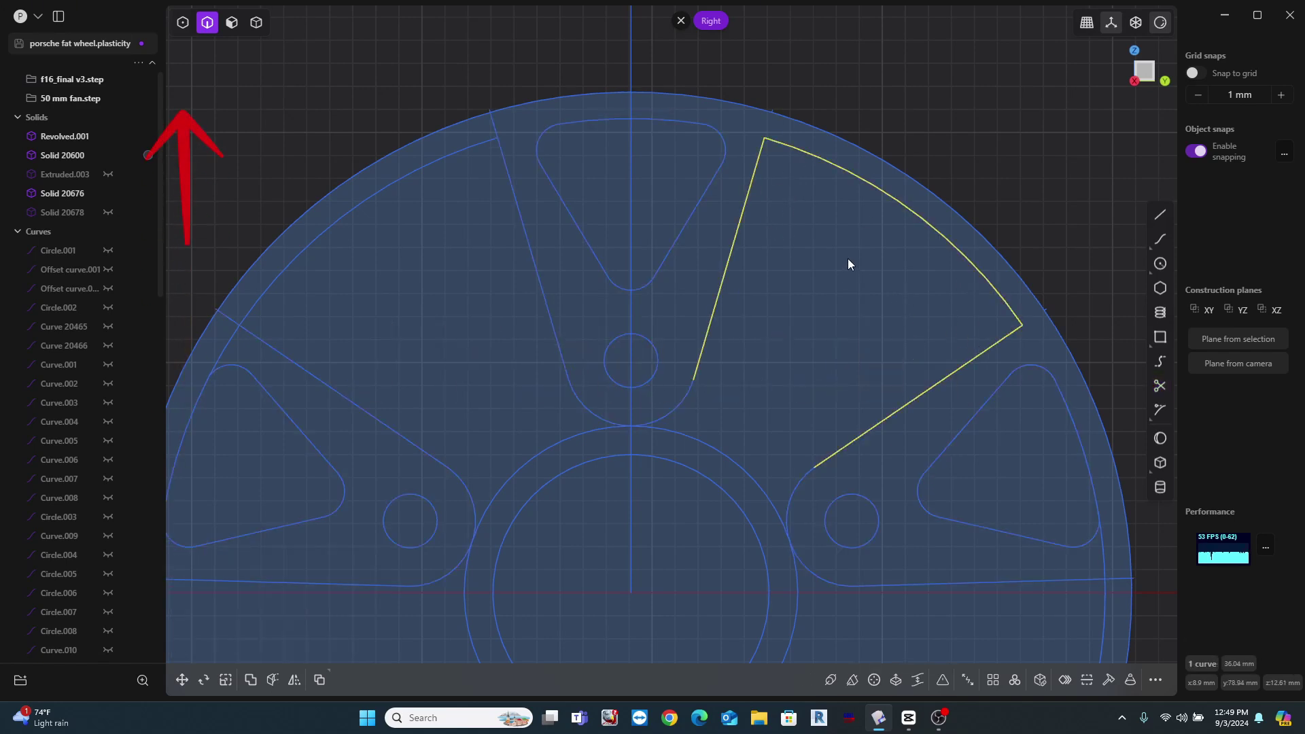
click(764, 138)
shift+click(1022, 326)
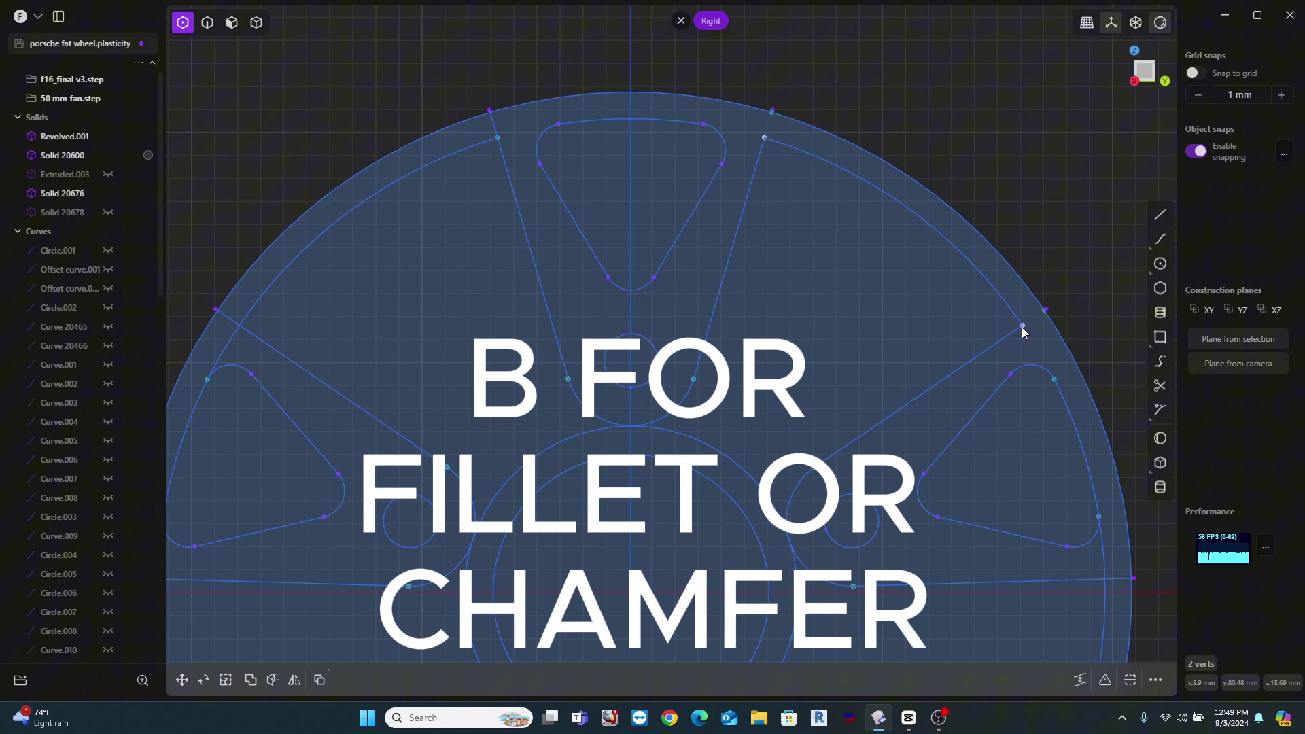
key(b)
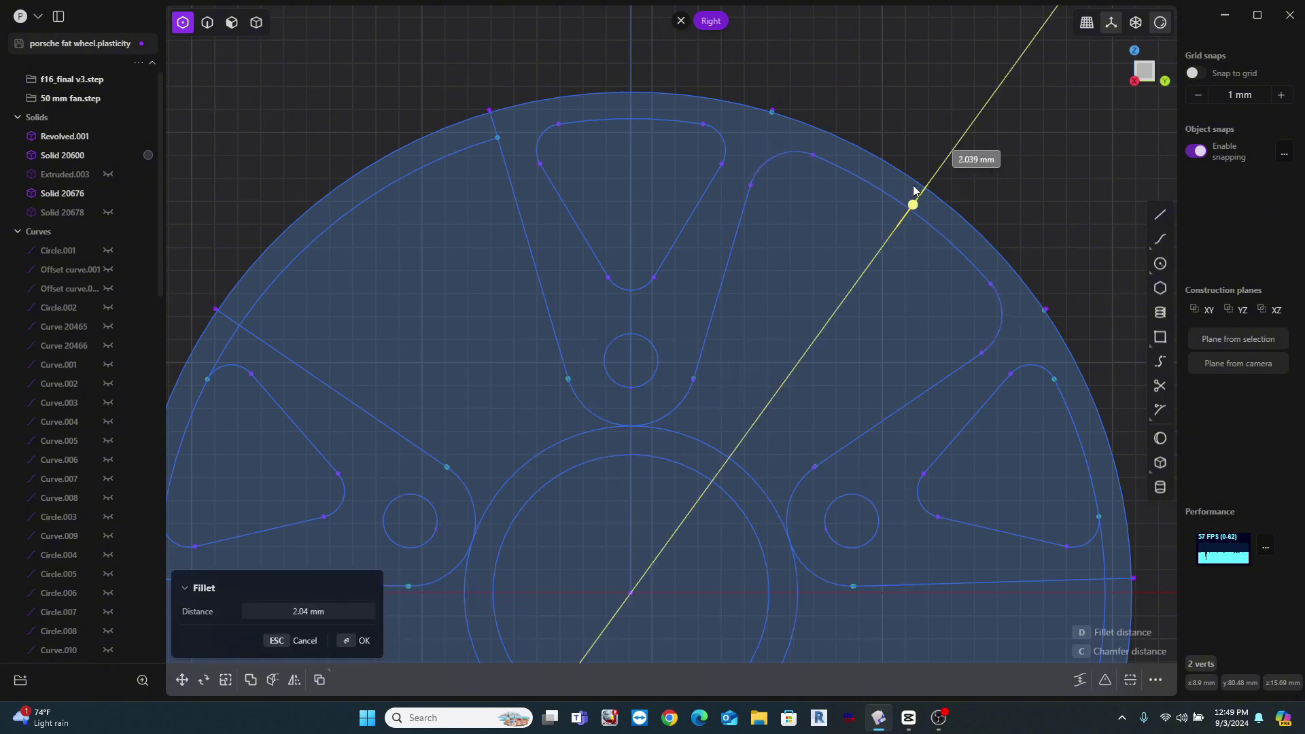
click(913, 192)
right_click(1040, 195)
click(979, 163)
scroll(958, 162, down, 3)
scroll(657, 274, up, 2)
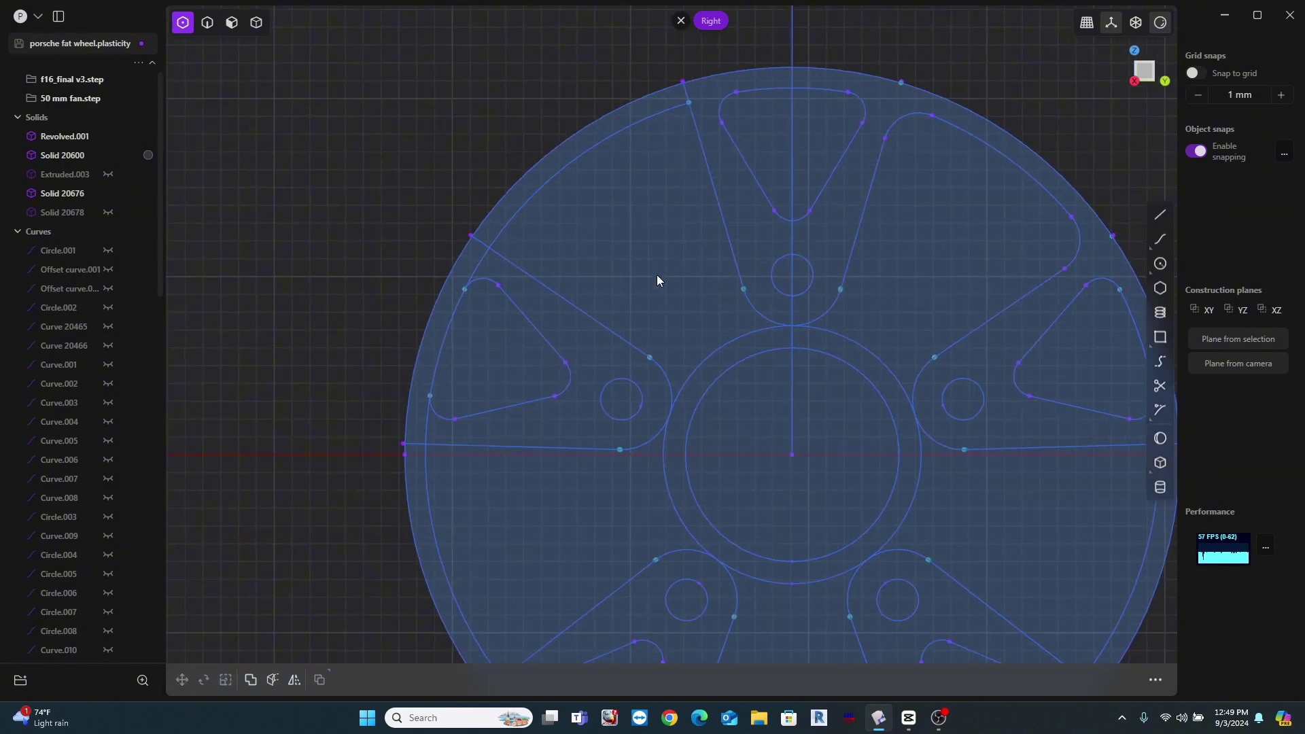
Step: Delete the remaining straight spoke edges around the other four windows, keeping the filleted window outline and the hub-side arcs
click(575, 308)
click(713, 195)
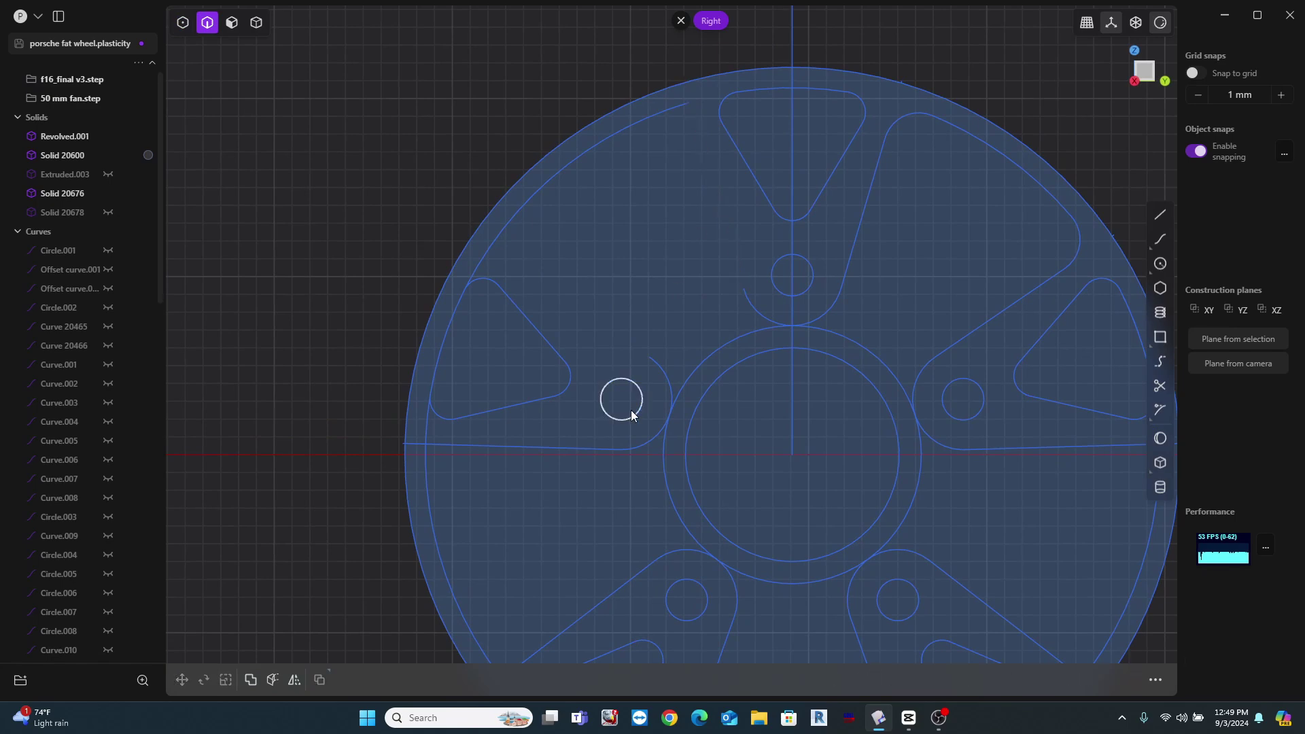
click(616, 451)
click(590, 610)
shift+click(725, 639)
key(Delete)
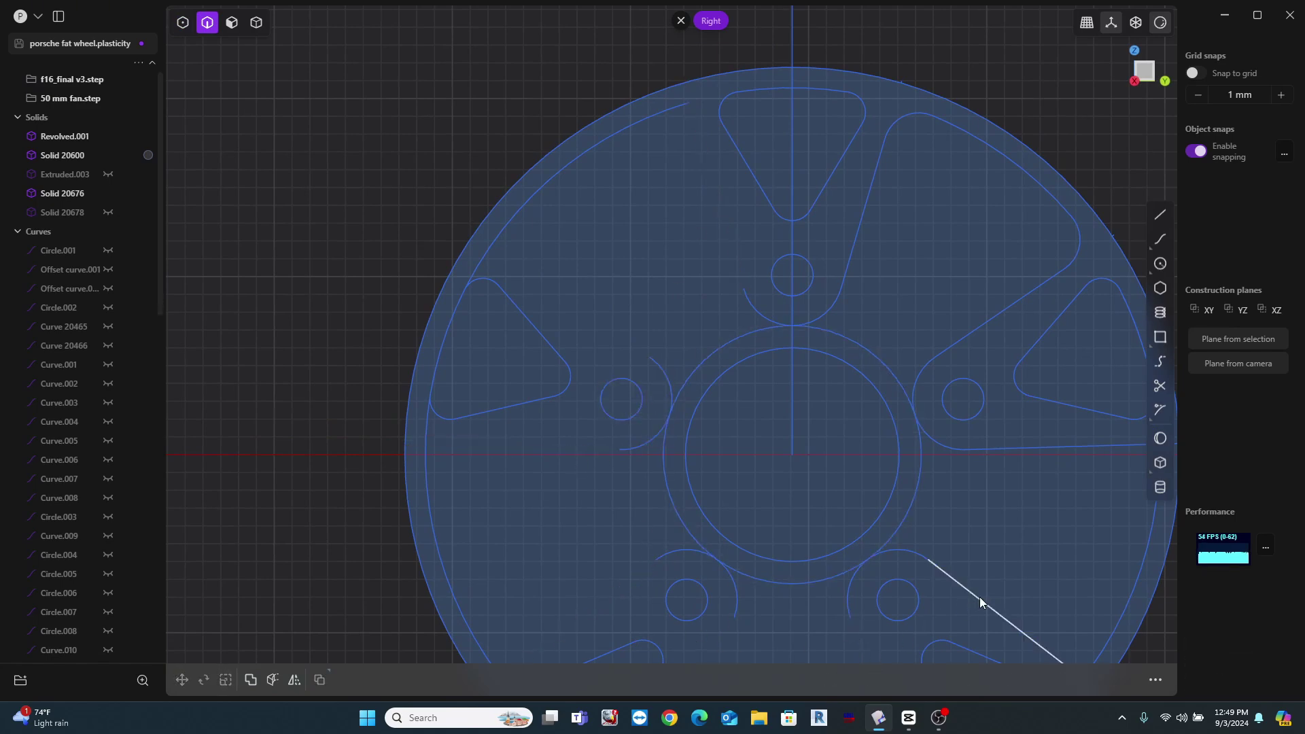
click(980, 598)
key(Delete)
click(1027, 446)
key(Delete)
Step: Create a 360-degree radial array of five copies of the filleted window outline around the hub centre
scroll(895, 291, down, 2)
shift+middle_drag(882, 415, 828, 311)
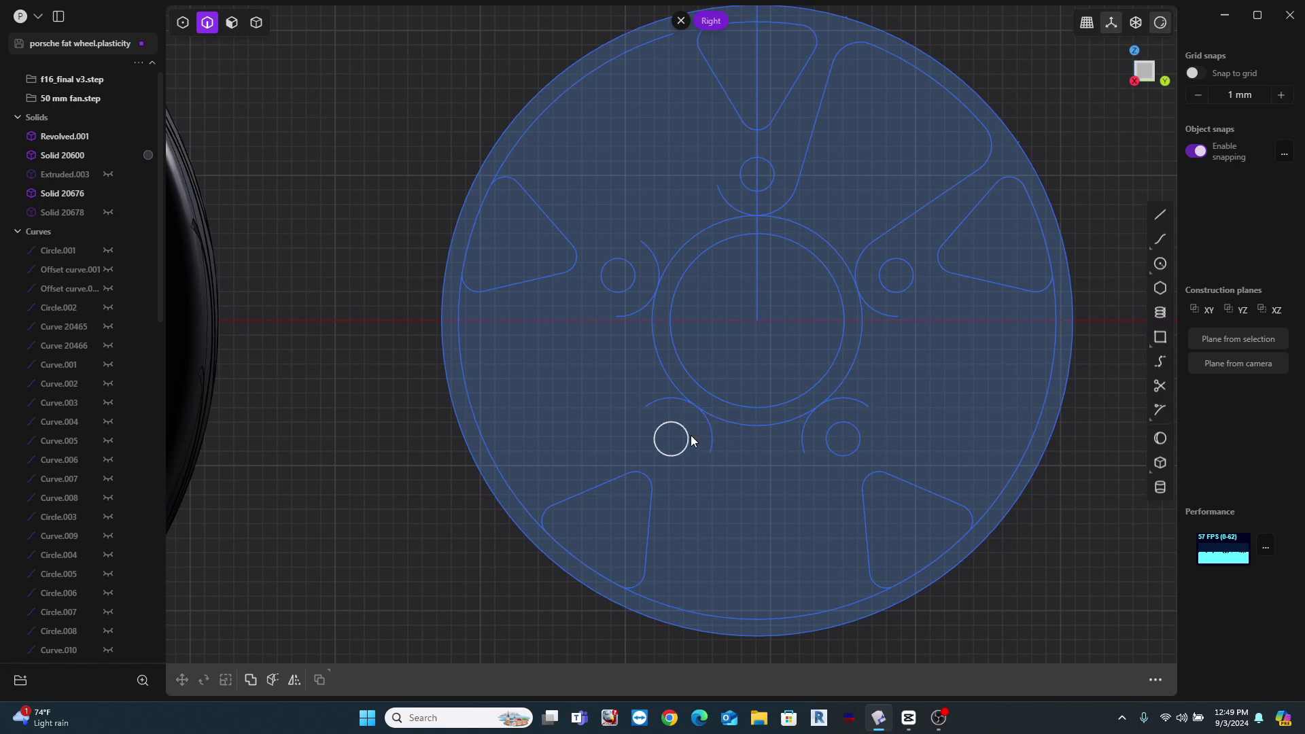
click(815, 126)
text(f)
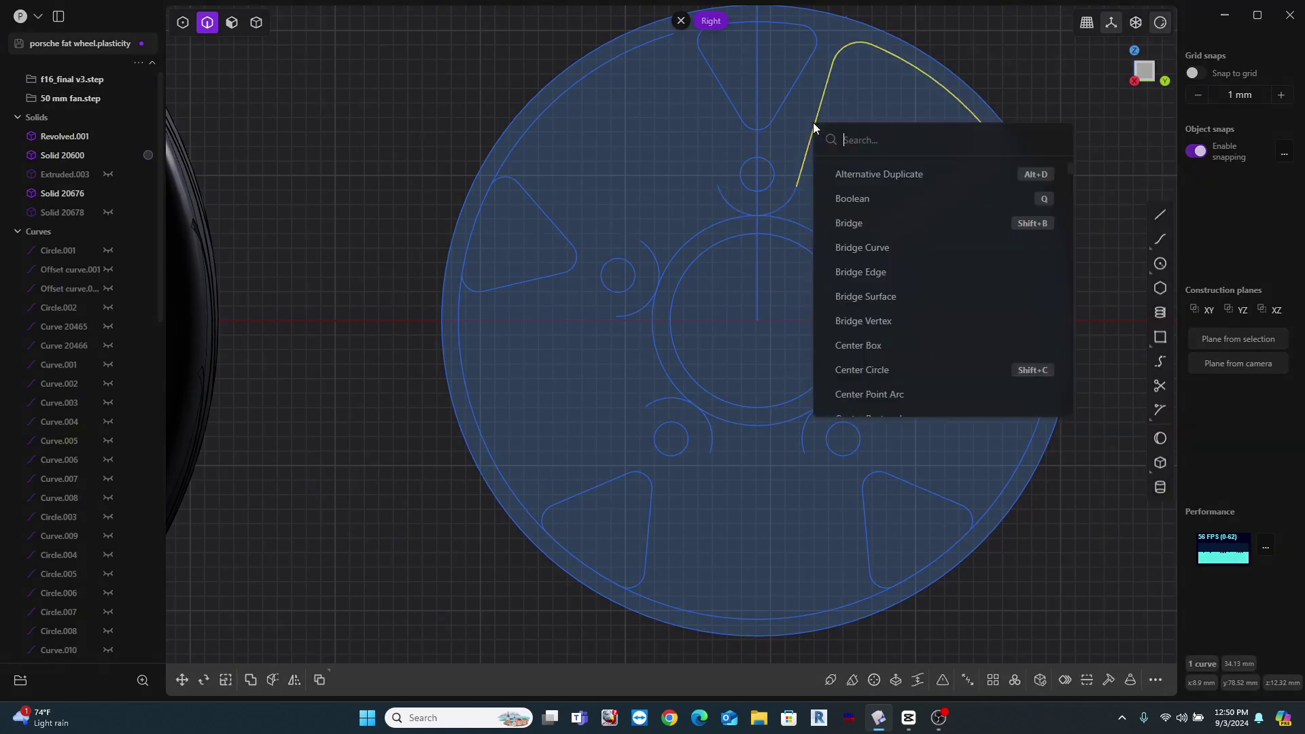
text(ARR)
click(855, 201)
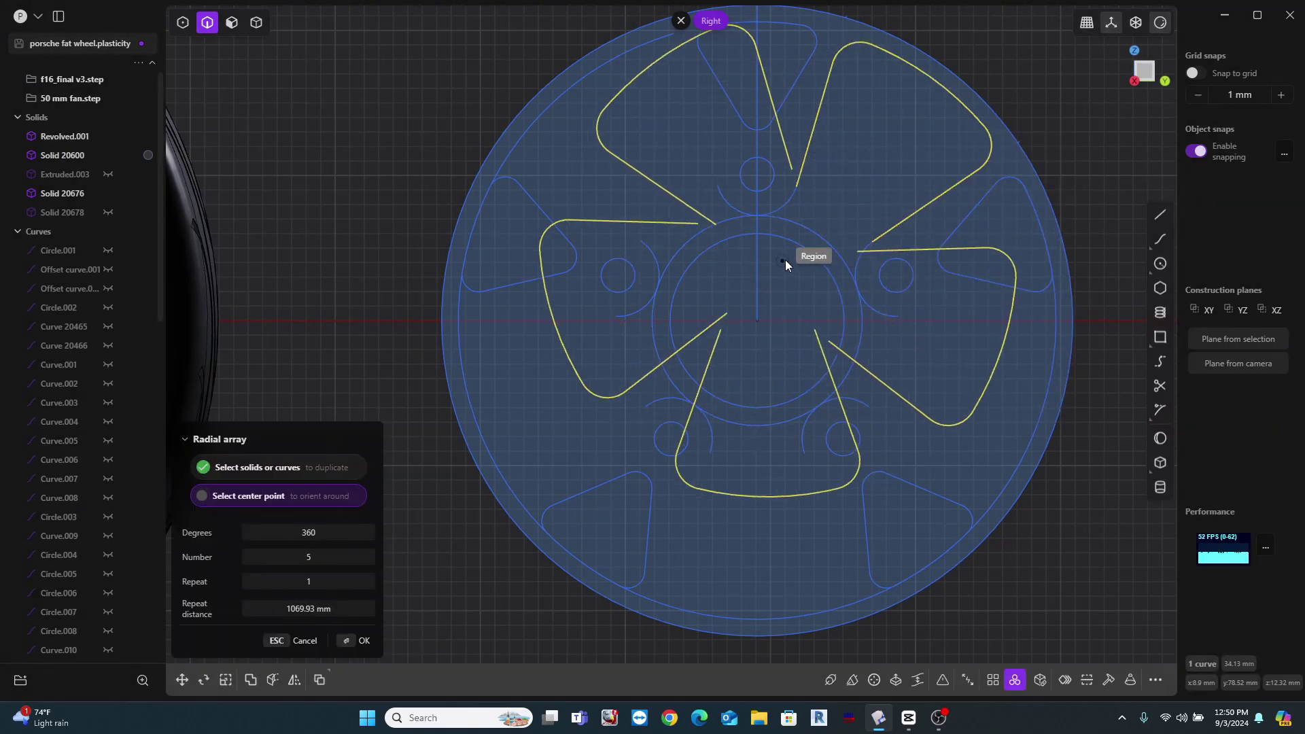
click(756, 319)
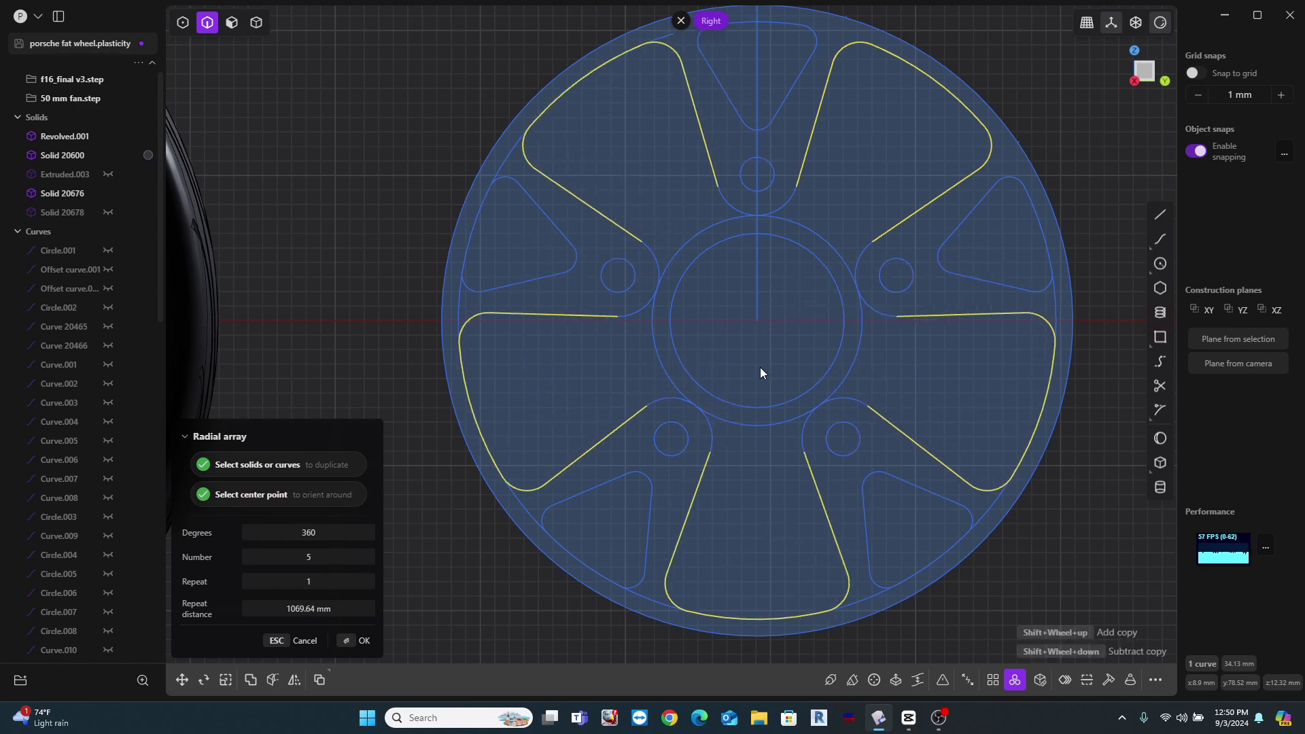
key(Return)
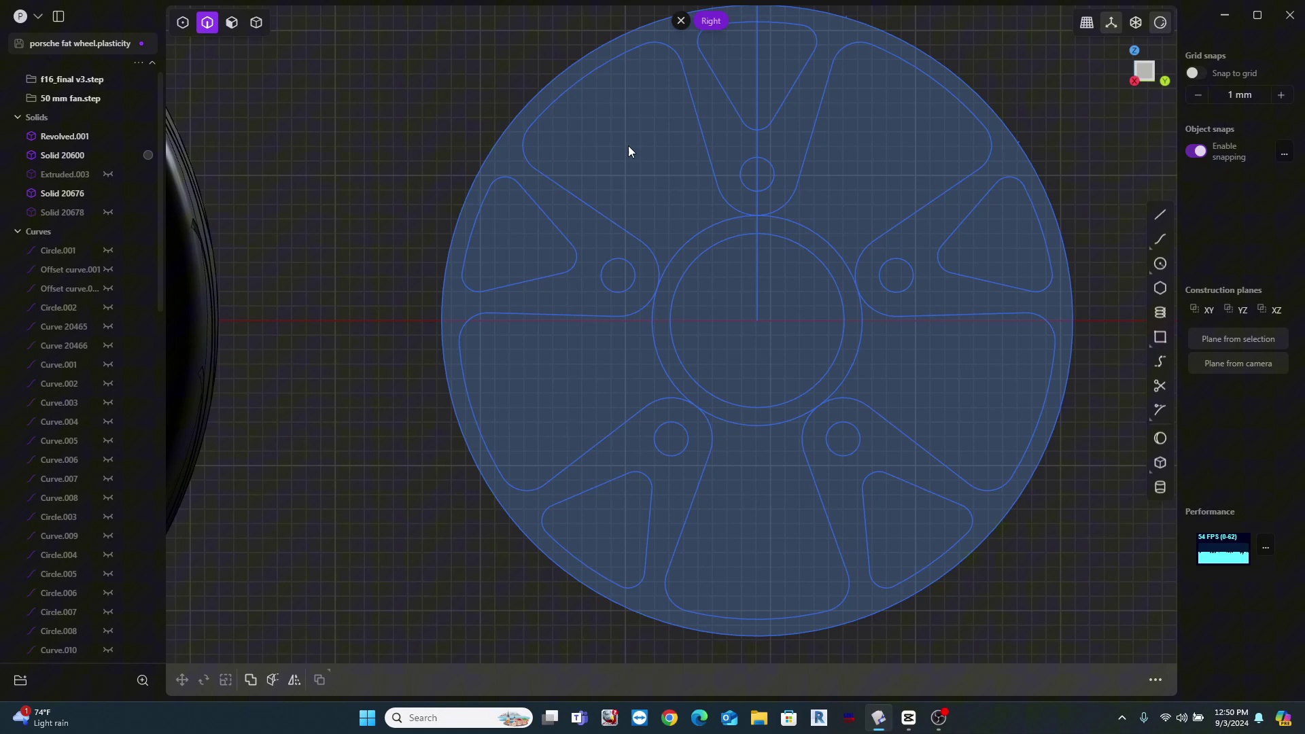
Step: Extrude the five-spoke face region with its rim ring and cutouts into a thin solid inside the wheel
scroll(715, 180, down, 8)
mouse_move(781, 196)
shift+middle_down()
mouse_move(936, 195)
mouse_move(953, 289)
shift+middle_up()
scroll(936, 194, down, 6)
scroll(969, 166, up, 3)
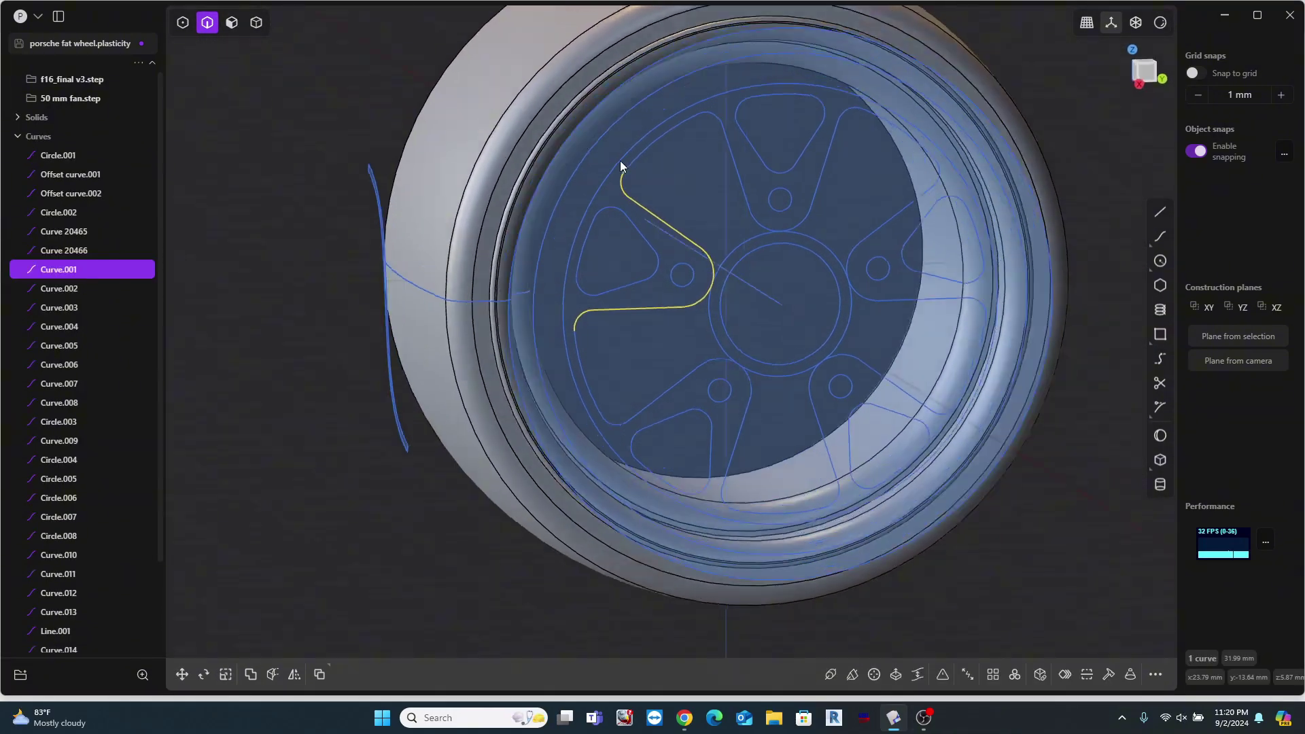
middle_drag(620, 161, 631, 164)
scroll(626, 205, up, 3)
key(3)
click(609, 197)
key(e)
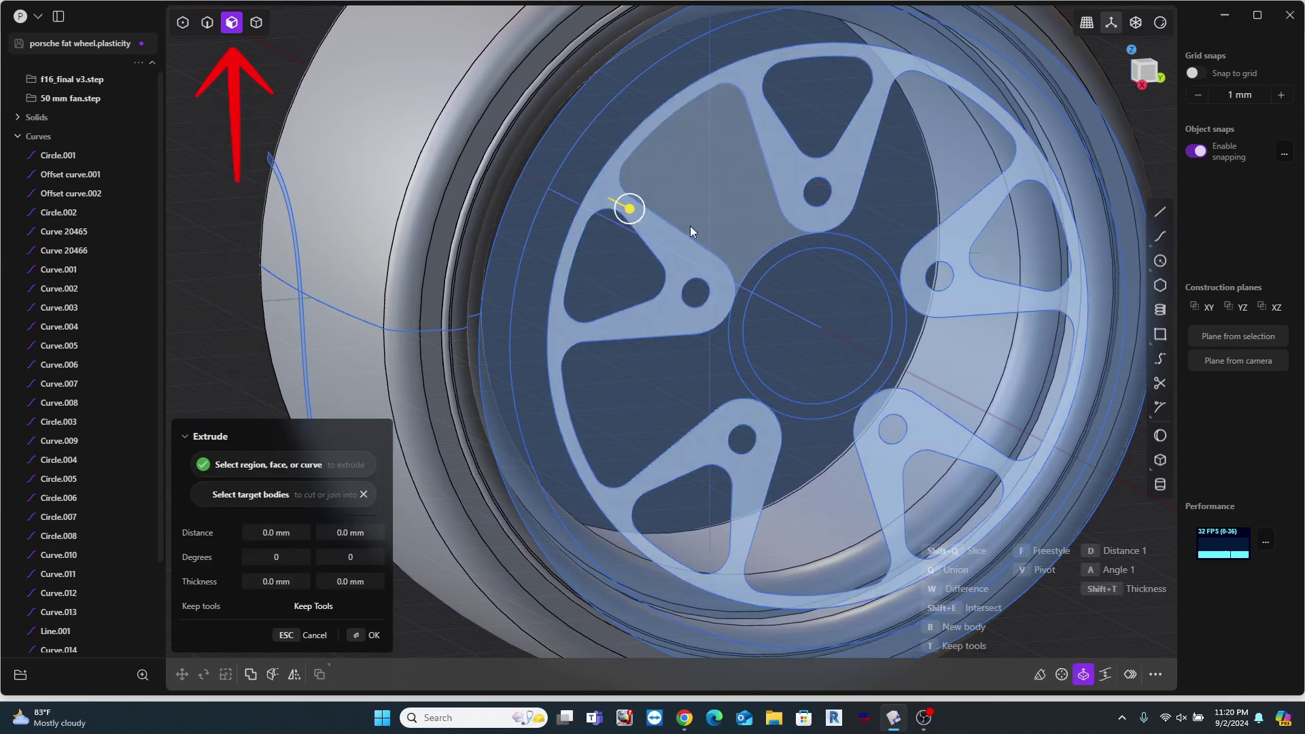
scroll(926, 340, down, 2)
shift+middle_drag(912, 295, 832, 255)
key(Escape)
middle_drag(722, 284, 691, 230)
mouse_move(653, 230)
mouse_down()
mouse_move(626, 223)
mouse_move(644, 228)
mouse_up()
key(Return)
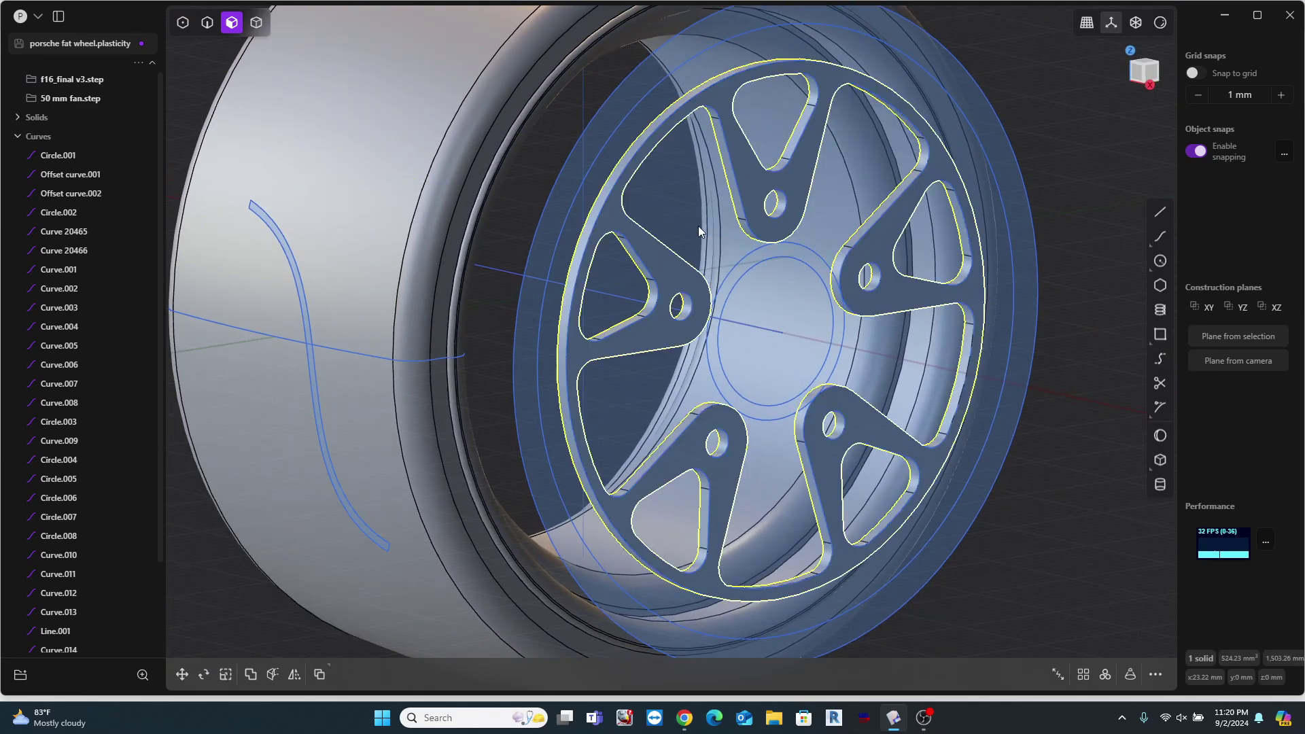
Step: Extrude the ring region between the two concentric hub circles into a raised hub collar
scroll(810, 272, up, 2)
click(805, 253)
key(e)
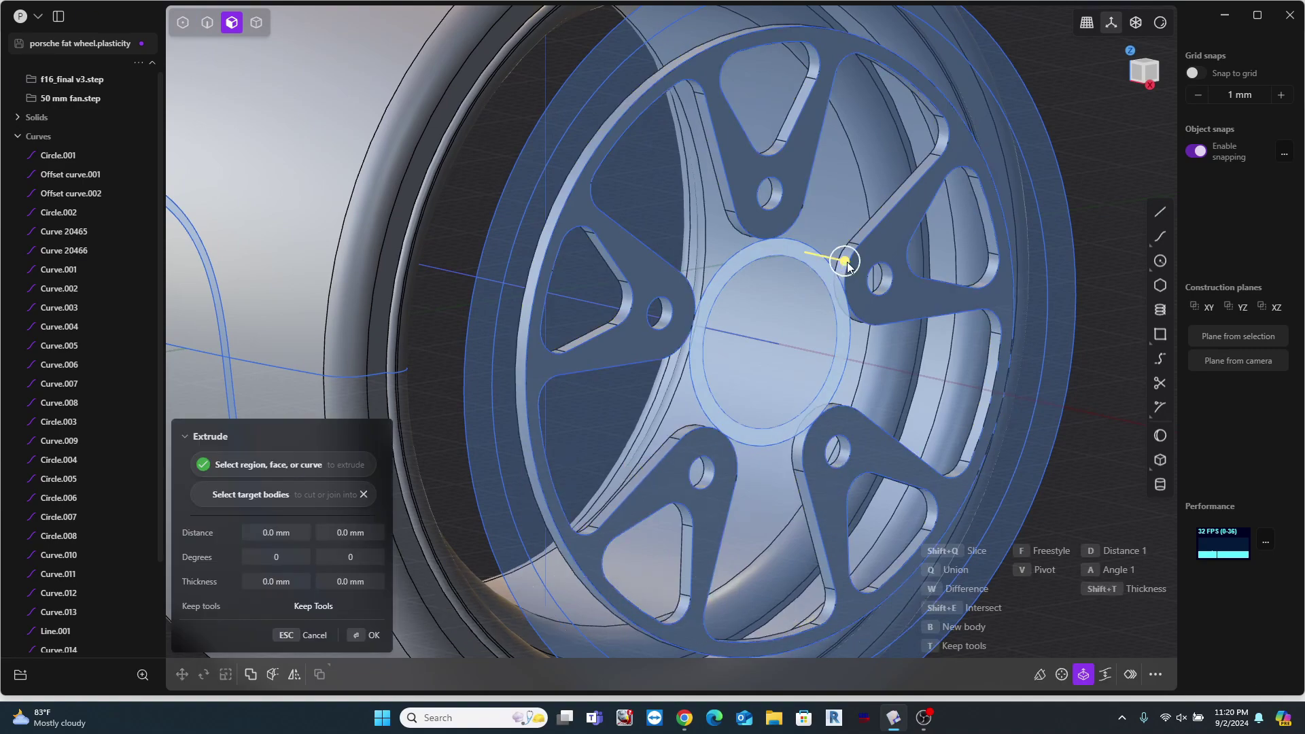
drag(844, 262, 867, 274)
middle_drag(766, 277, 595, 282)
key(Return)
Step: Extrude the lower window region between two spokes outward by about 1.34 mm
middle_drag(751, 276, 904, 289)
click(775, 385)
key(e)
drag(825, 393, 846, 402)
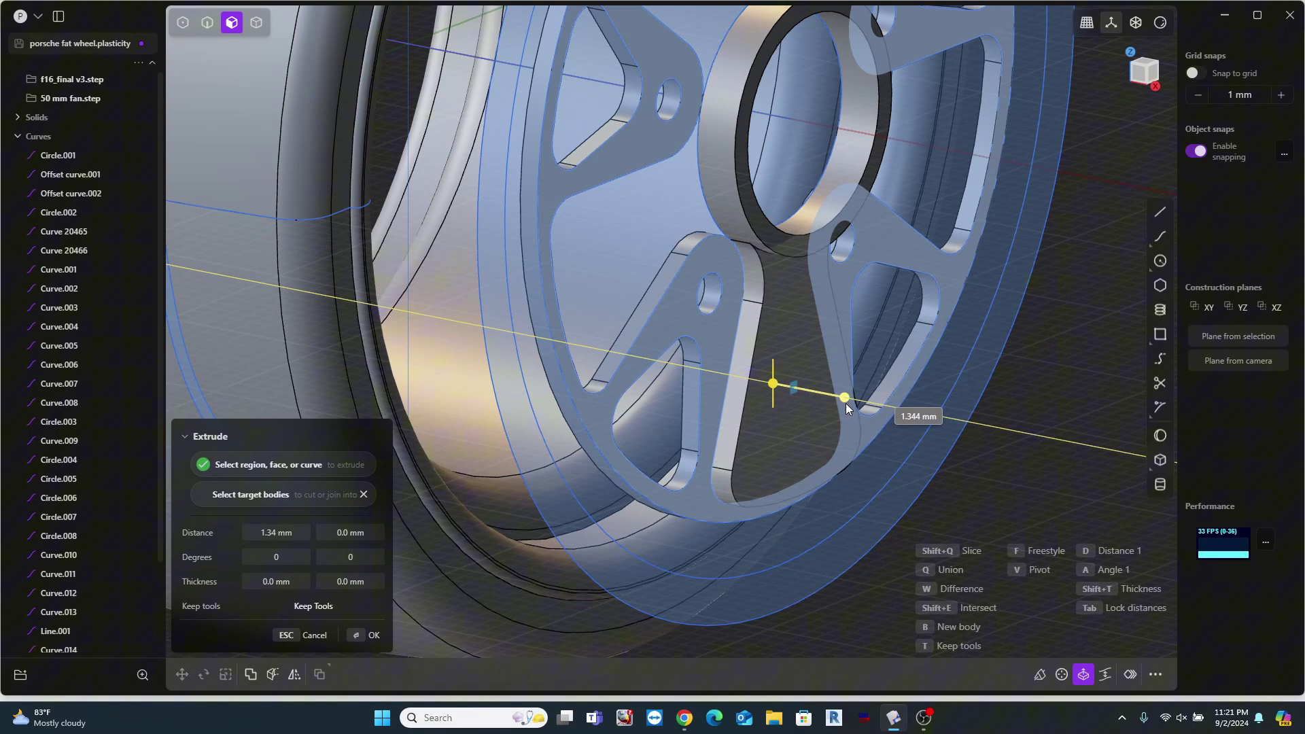
middle_drag(874, 413, 927, 406)
key(Return)
Step: Rotate the front face of the extruded window body slightly about the Y axis to tilt it
scroll(943, 391, up, 3)
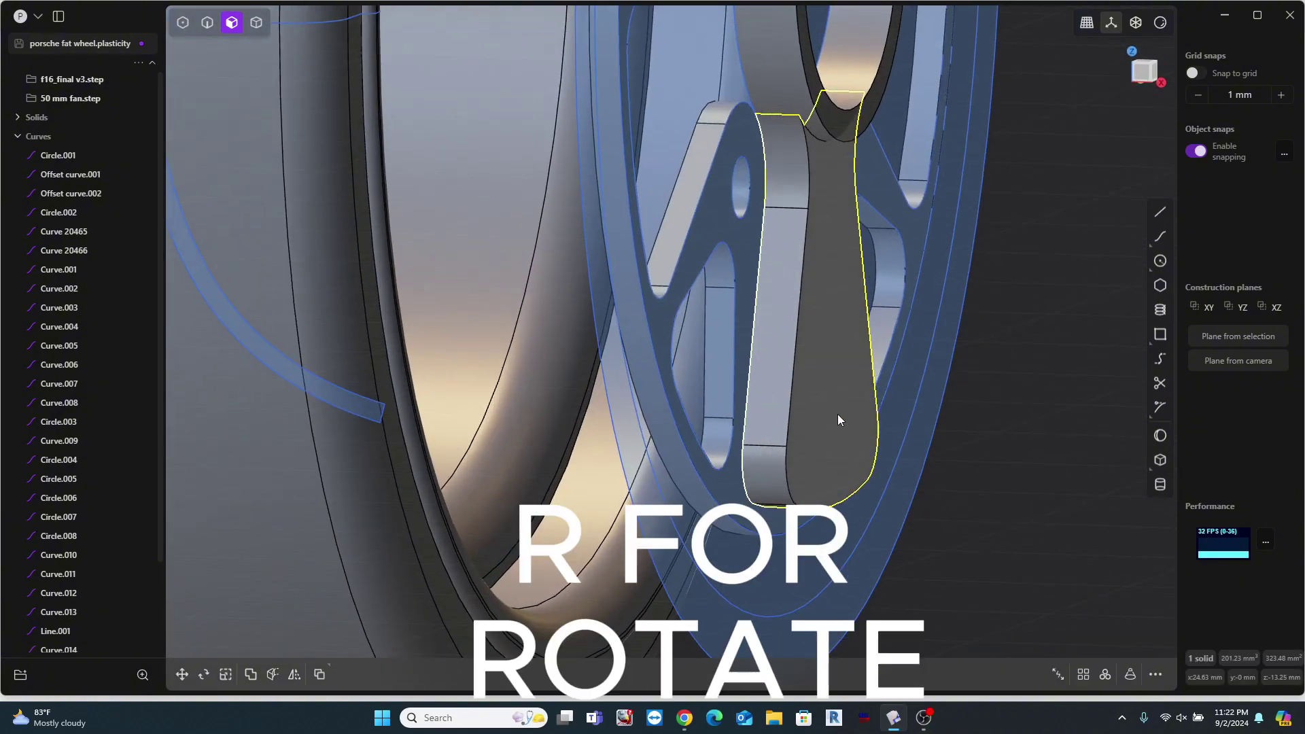
click(837, 414)
key(r)
middle_drag(886, 300, 832, 295)
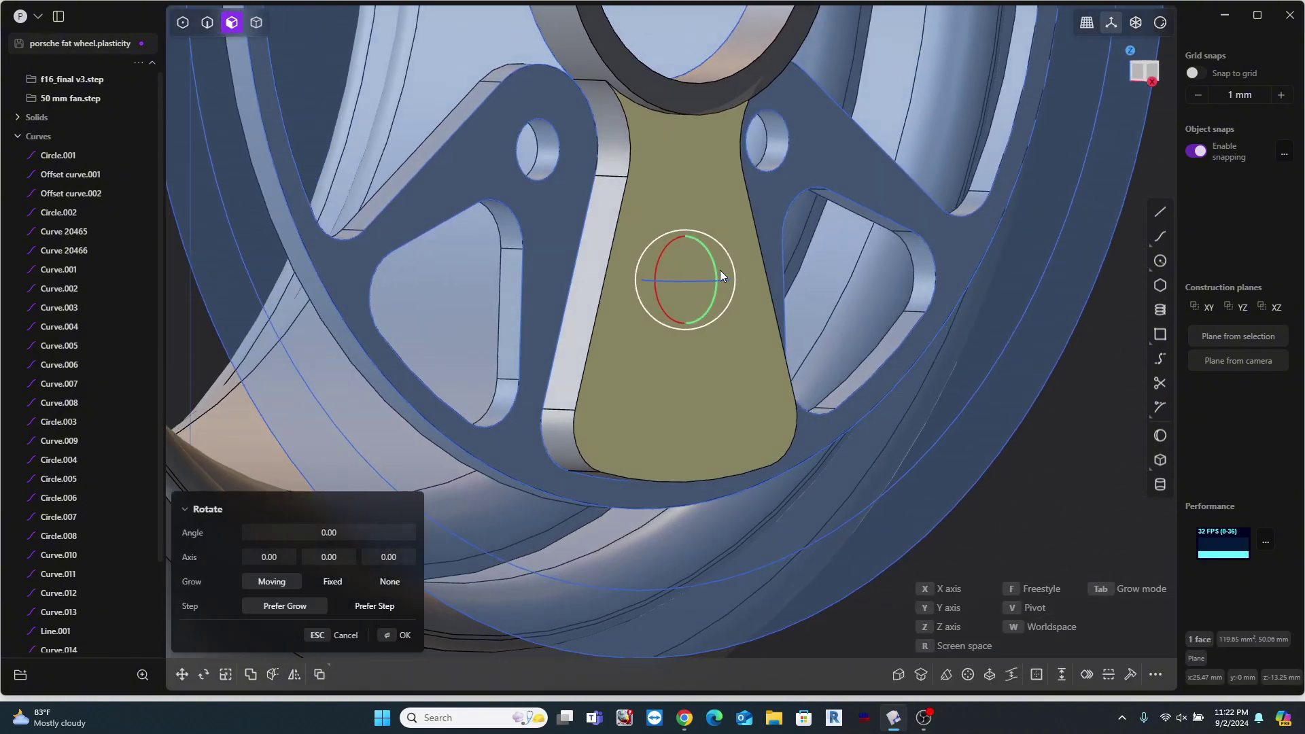
drag(722, 274, 715, 277)
shift+middle_drag(729, 288, 795, 273)
scroll(791, 308, up, 3)
key(Return)
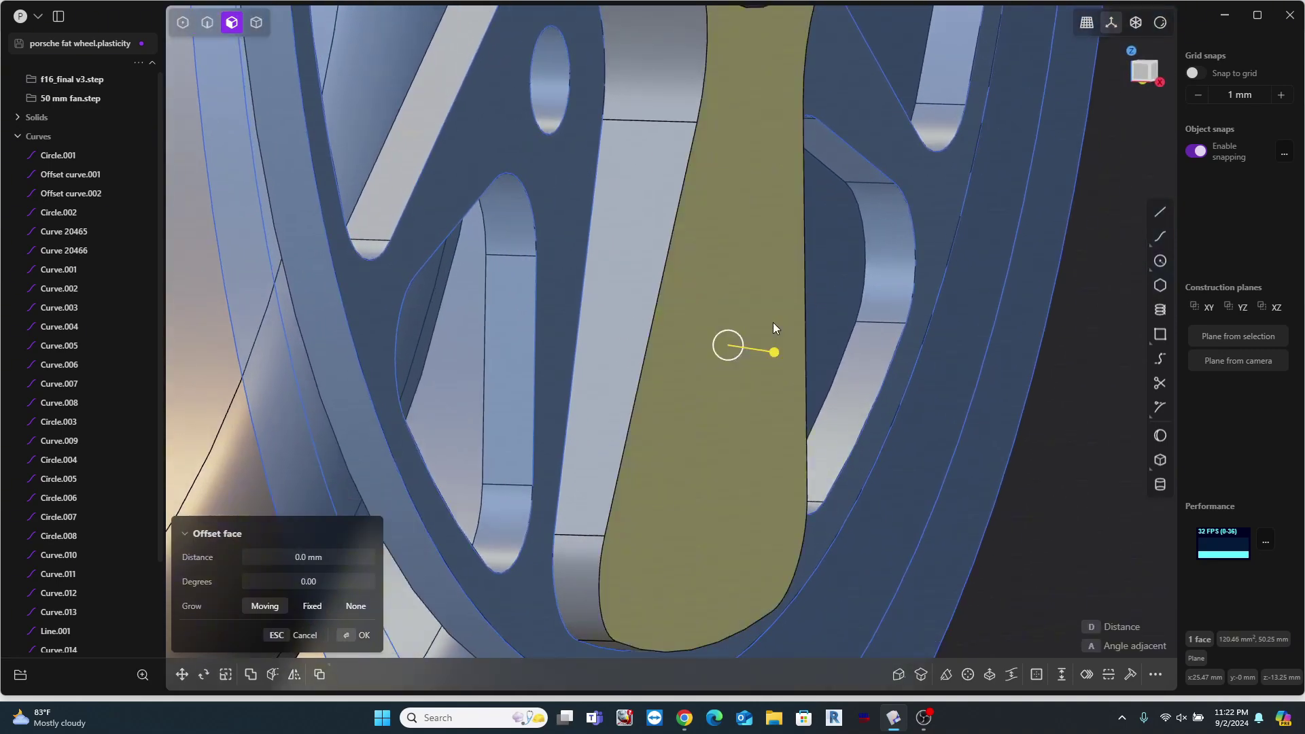
Step: Offset the tilted front face by -0.51 mm and raise its spline surface degree to 5 x 5
scroll(782, 316, down, 3)
drag(790, 341, 776, 332)
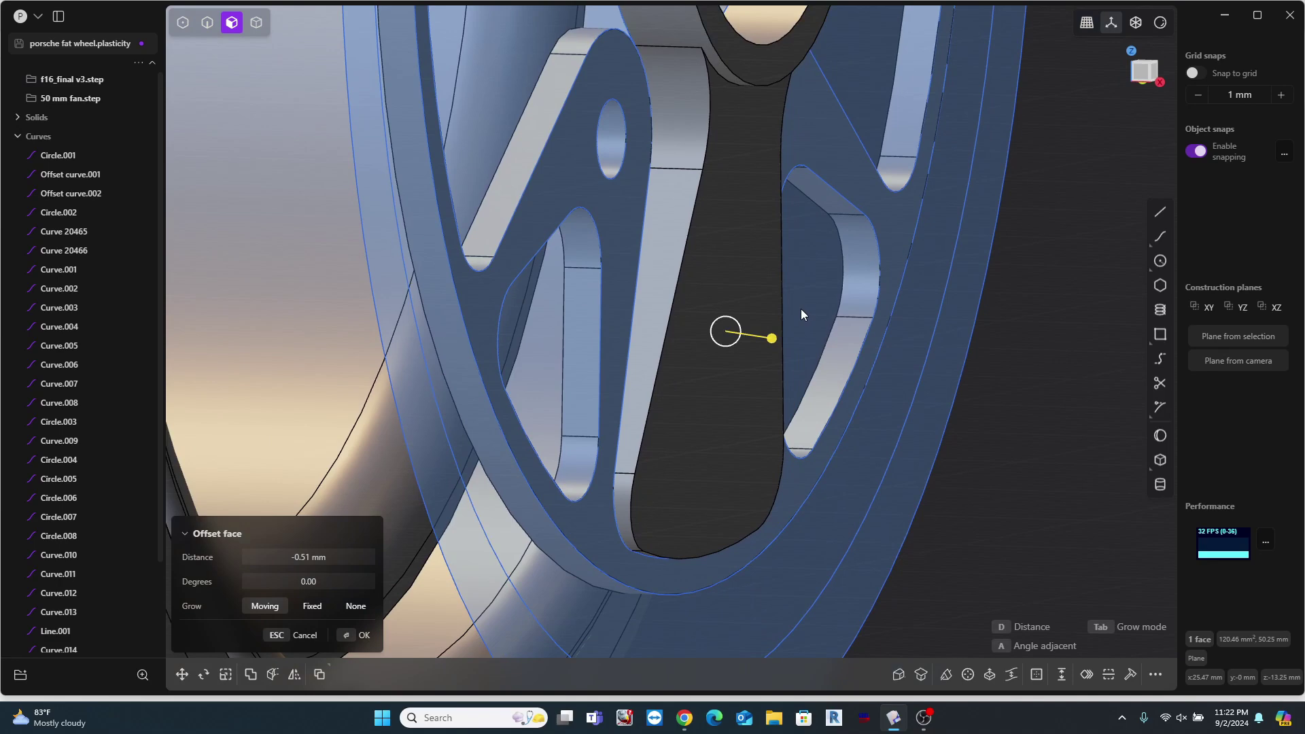
key(Return)
click(731, 227)
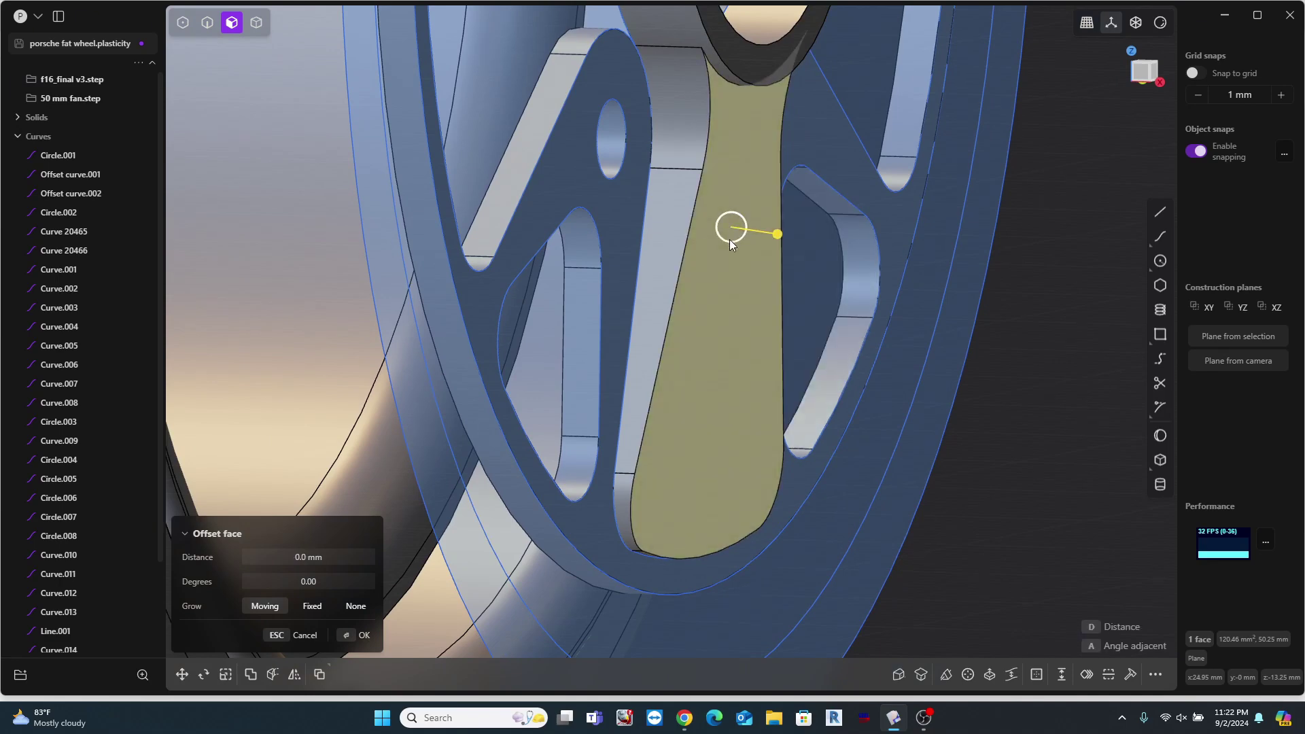
key(1)
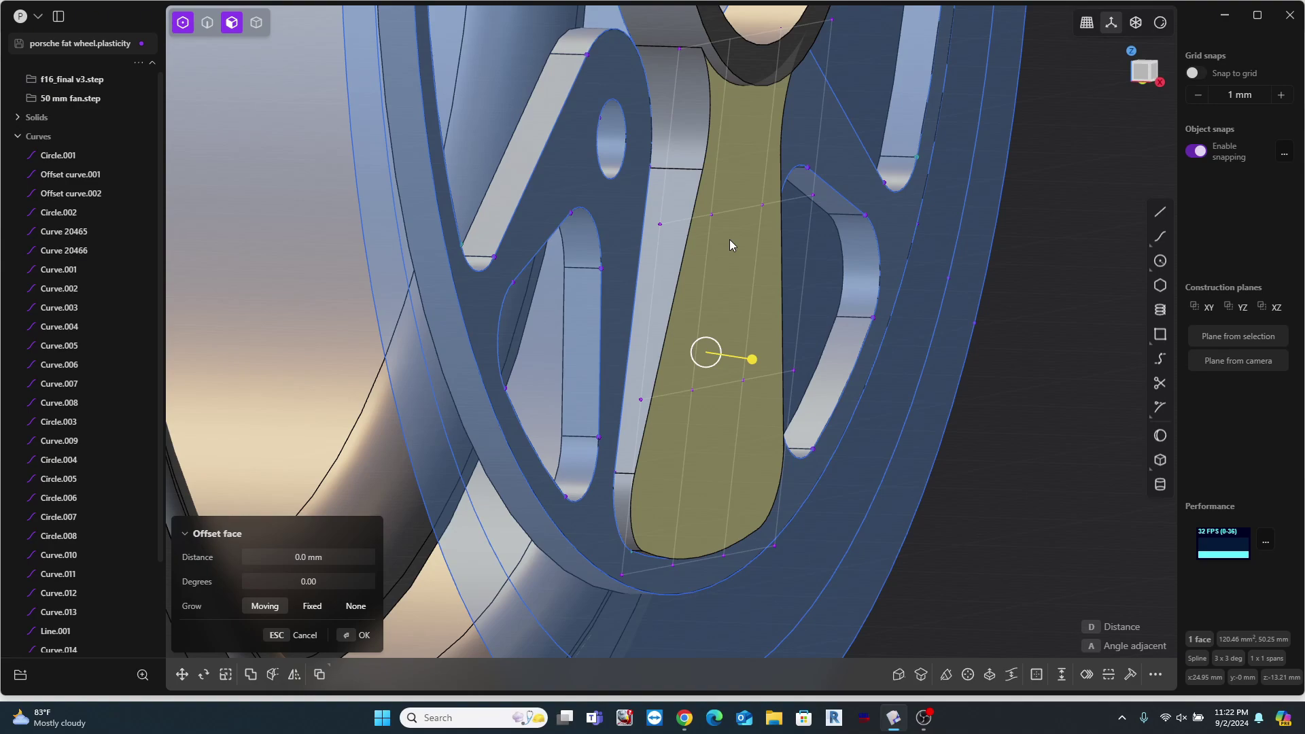
key(alt+s)
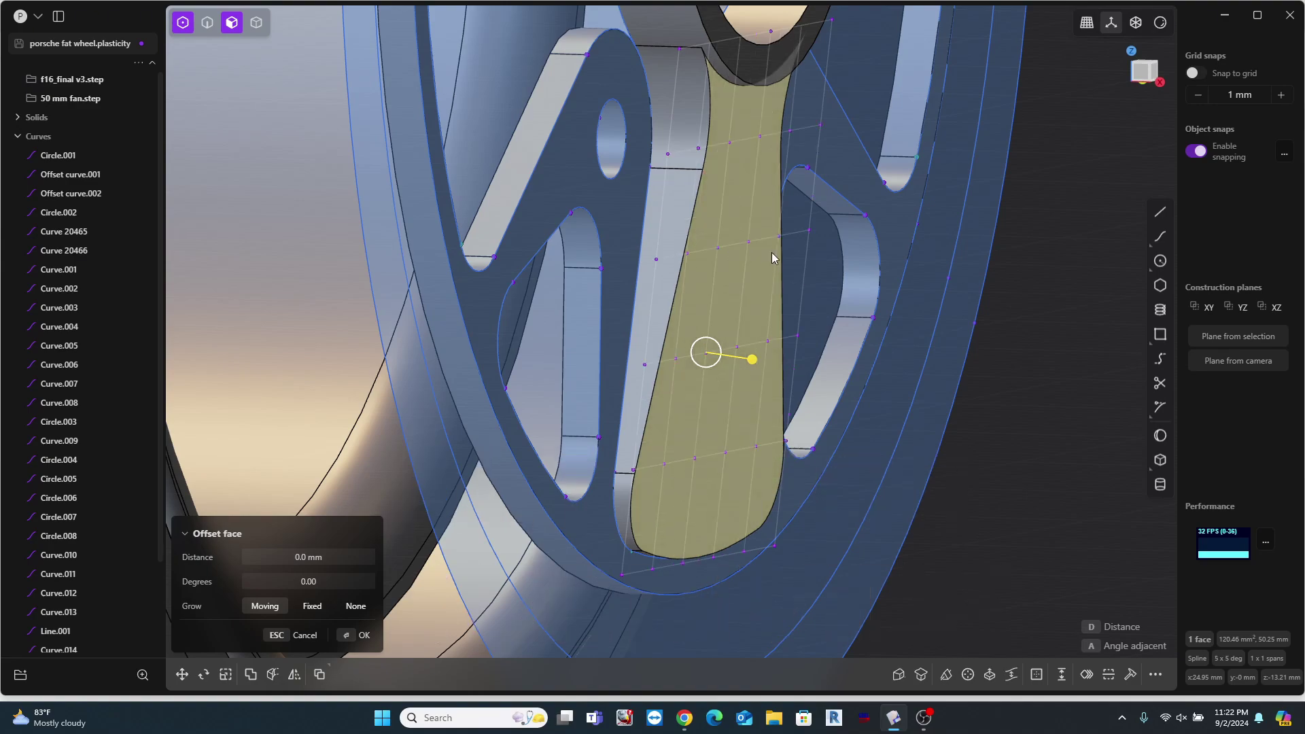
middle_drag(771, 252, 705, 233)
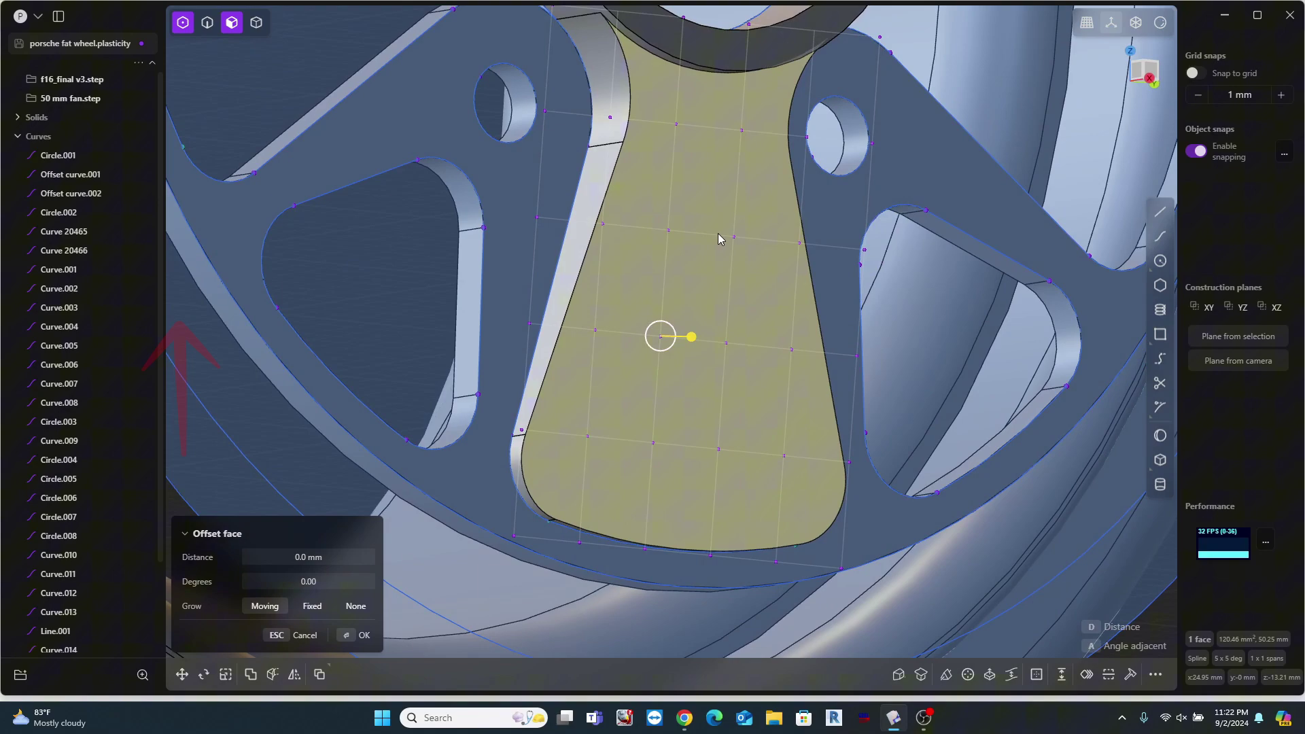
Step: Select the interior control points of the front face and move them outward along the X axis to bulge it
key(1)
drag(740, 424, 748, 475)
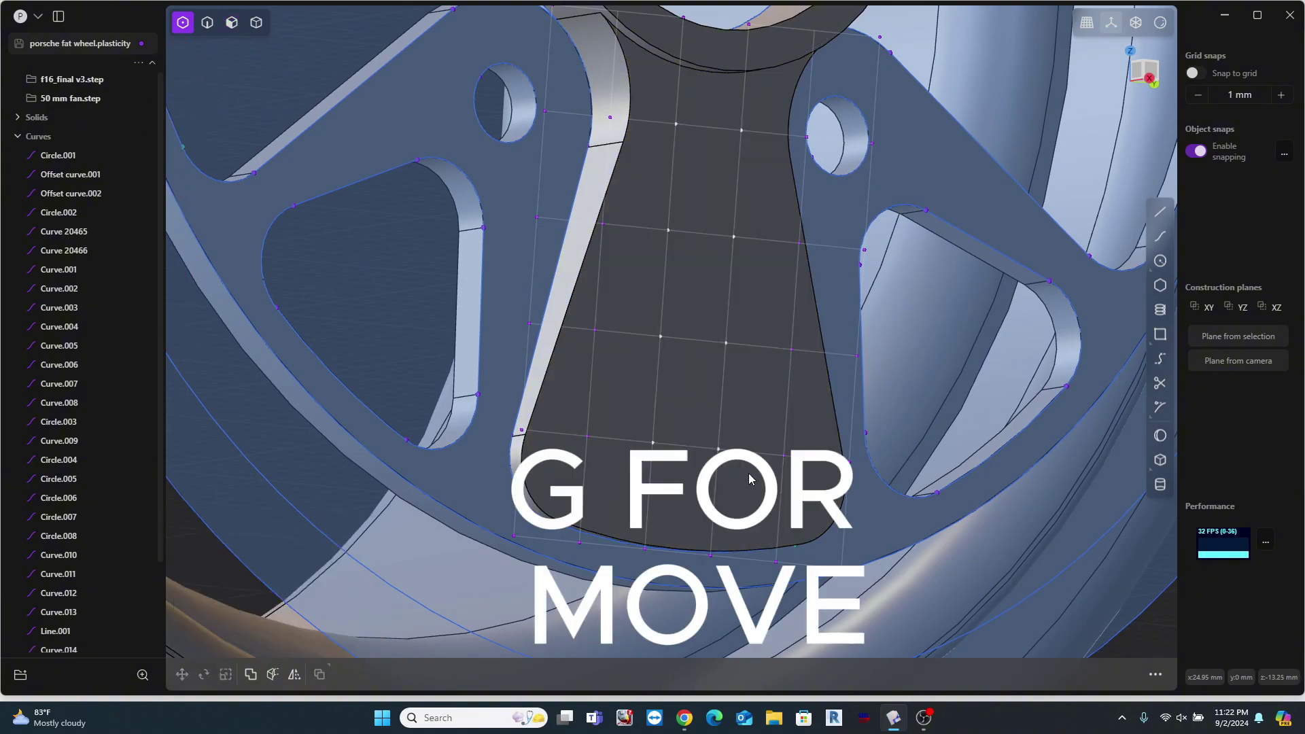
middle_drag(749, 475, 767, 324)
scroll(767, 324, up, 1)
key(g)
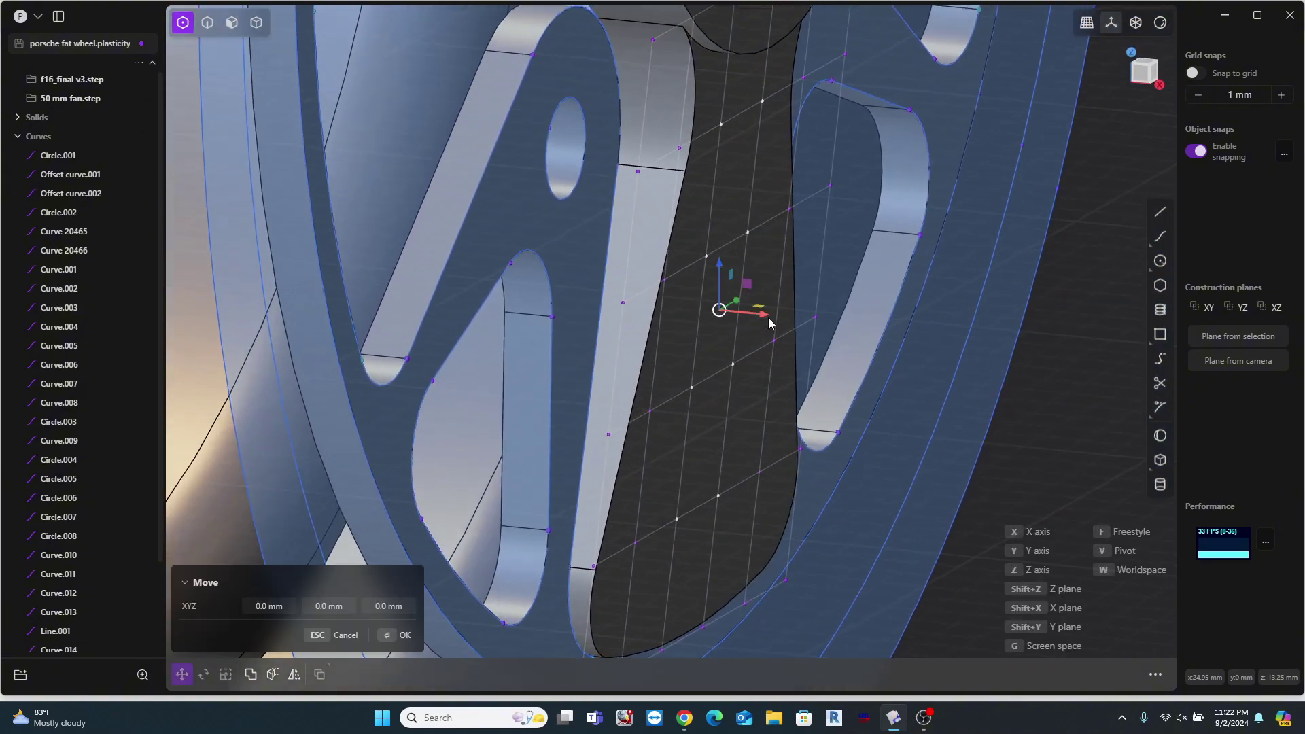
drag(769, 315, 780, 320)
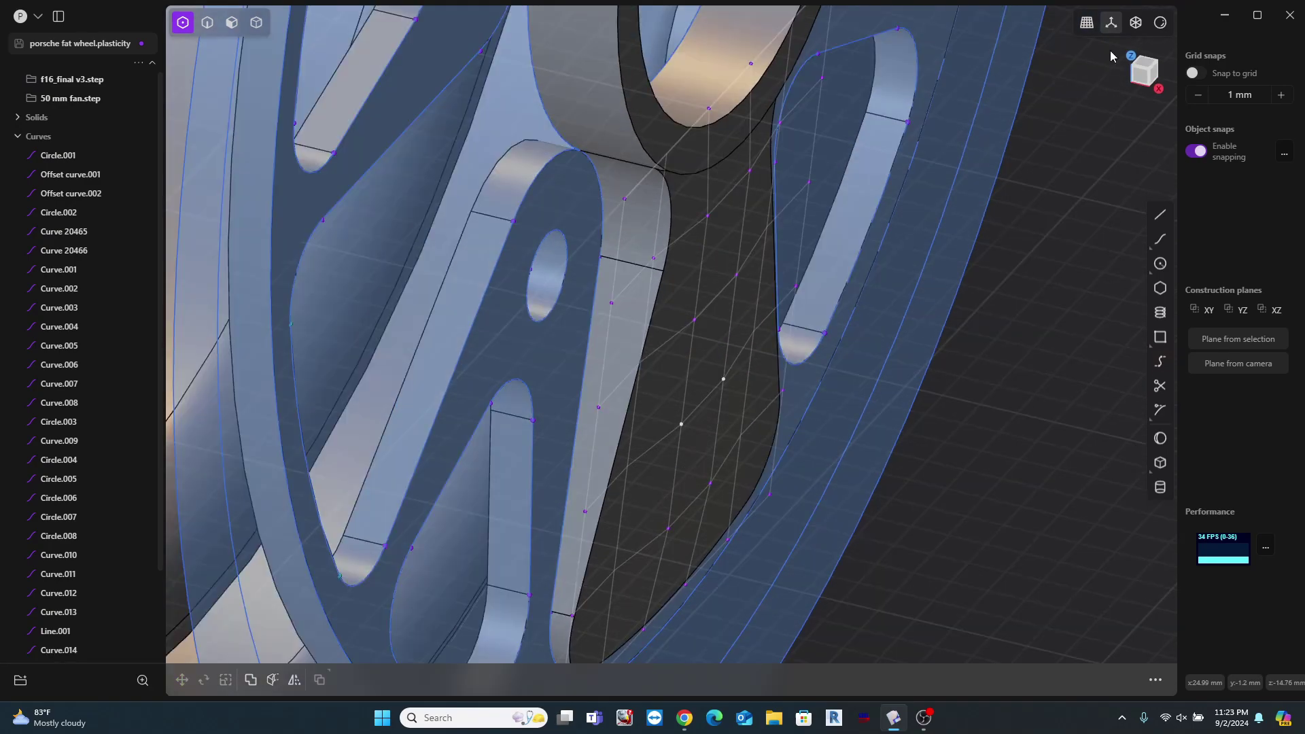
Step: Move the control point at the front face's hub end outward along the X axis by about 0.19 mm
shift+middle_drag(794, 113, 769, 194)
key(g)
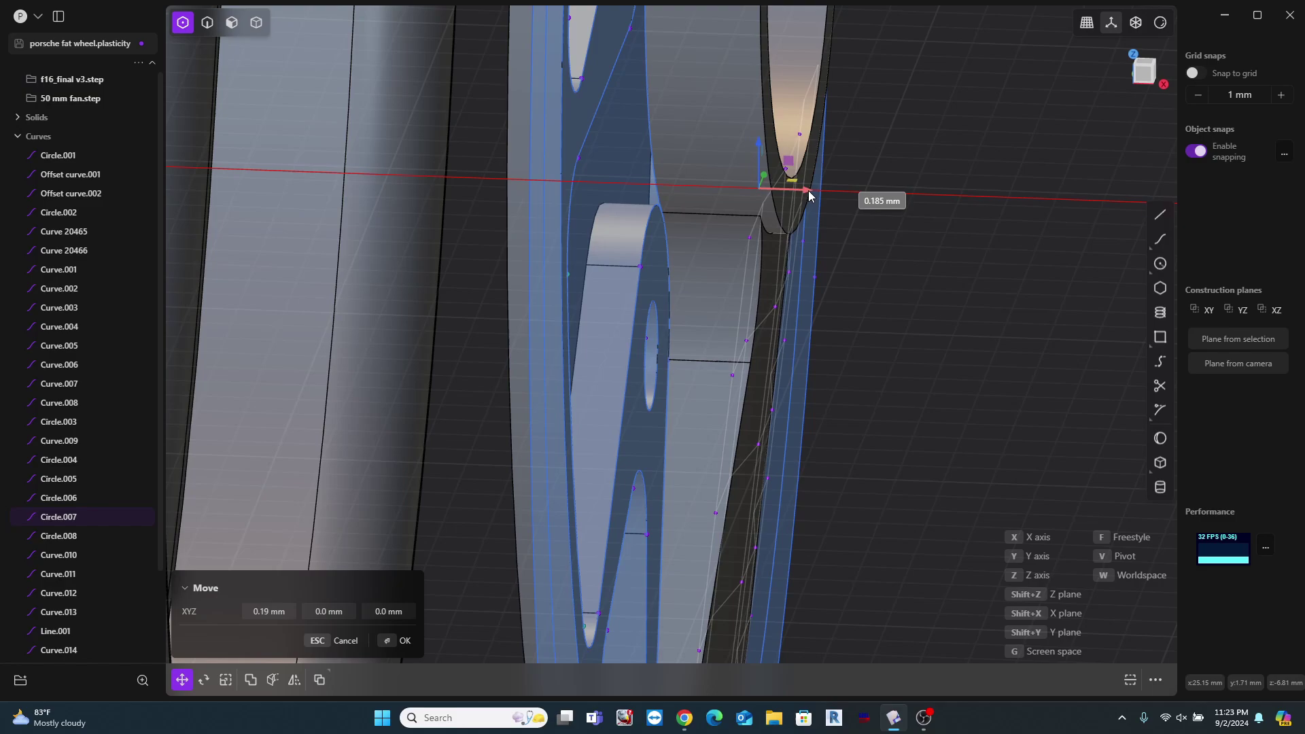
drag(808, 196, 814, 197)
middle_drag(814, 197, 879, 271)
Step: Fillet the edges bounding the sculpted front face along its sides and outer end
scroll(879, 271, down, 2)
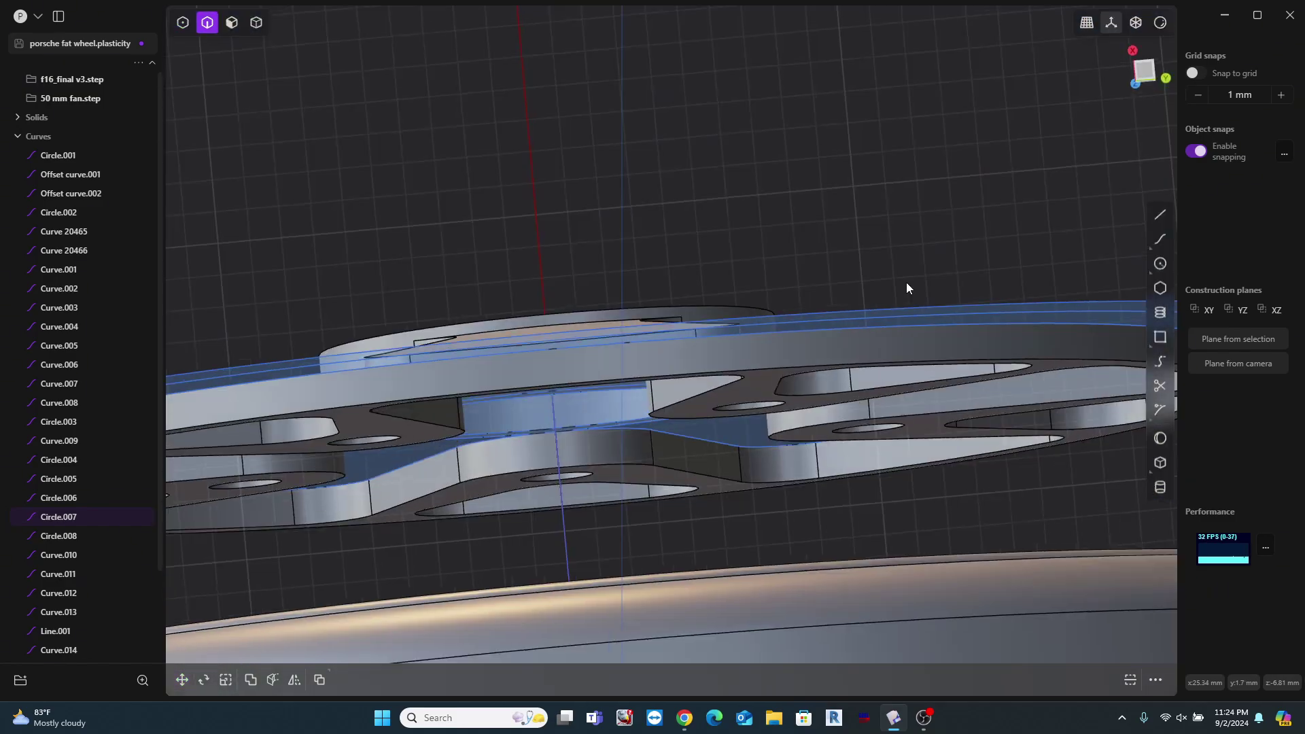
middle_drag(906, 283, 944, 362)
scroll(639, 307, up, 2)
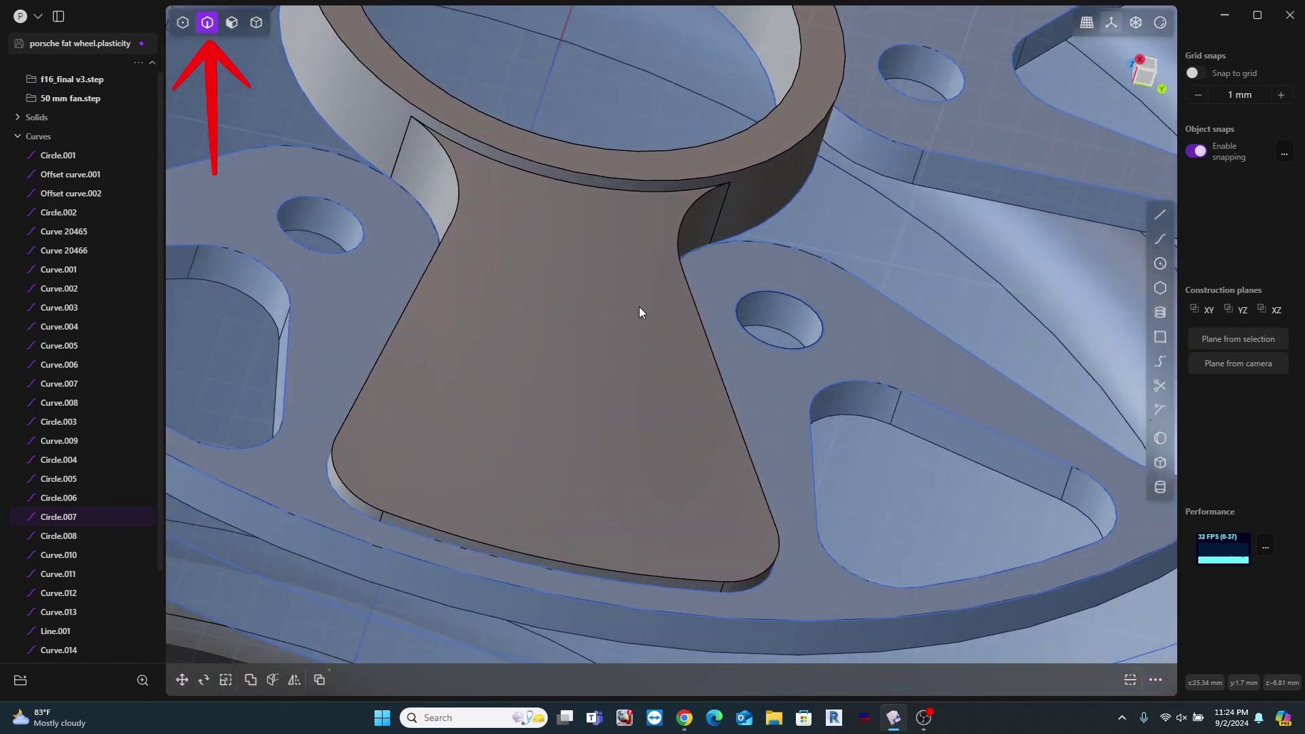
click(456, 173)
key(f)
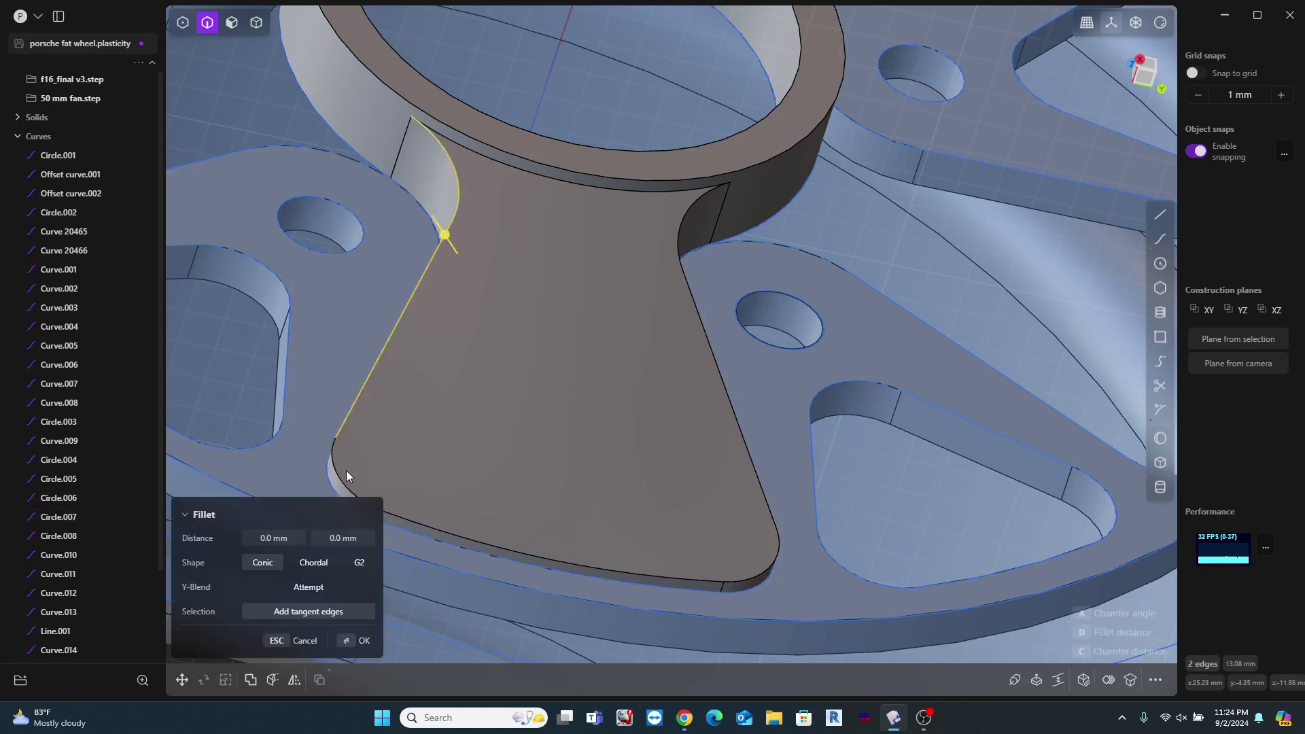
right_click(662, 252)
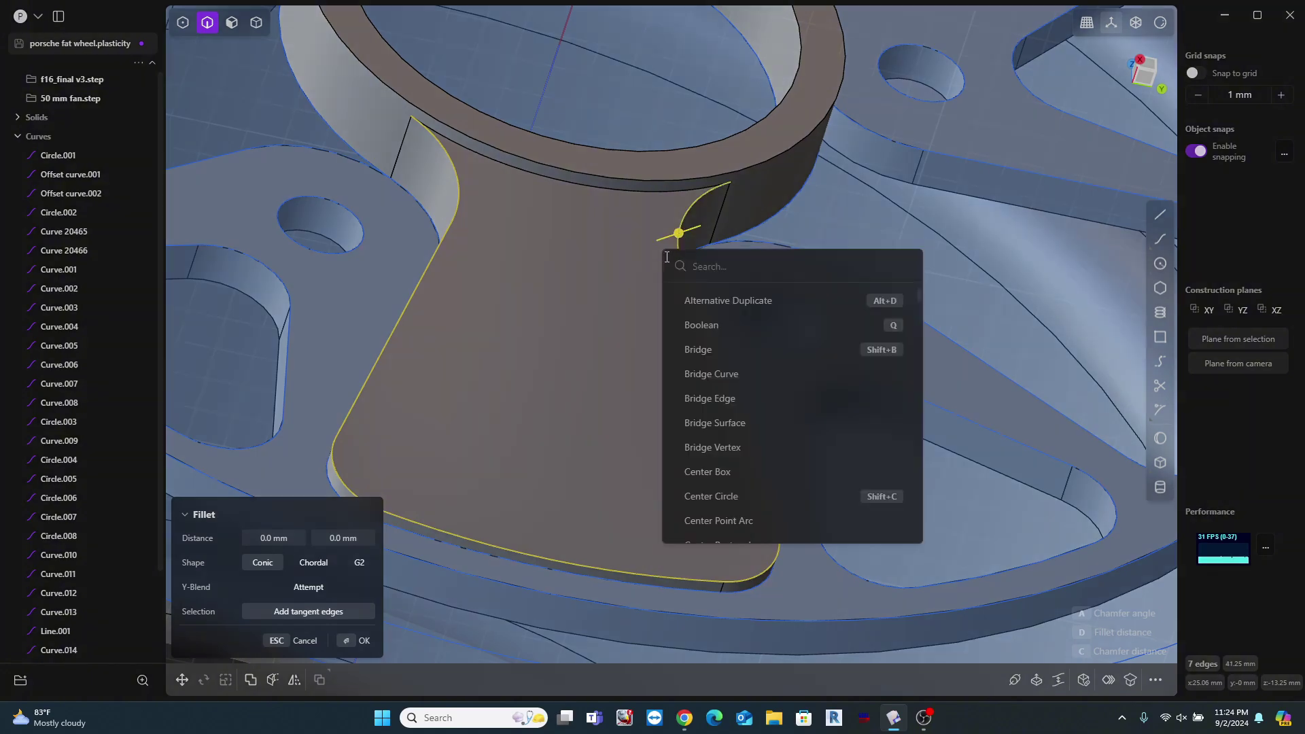
key(Escape)
drag(678, 233, 704, 179)
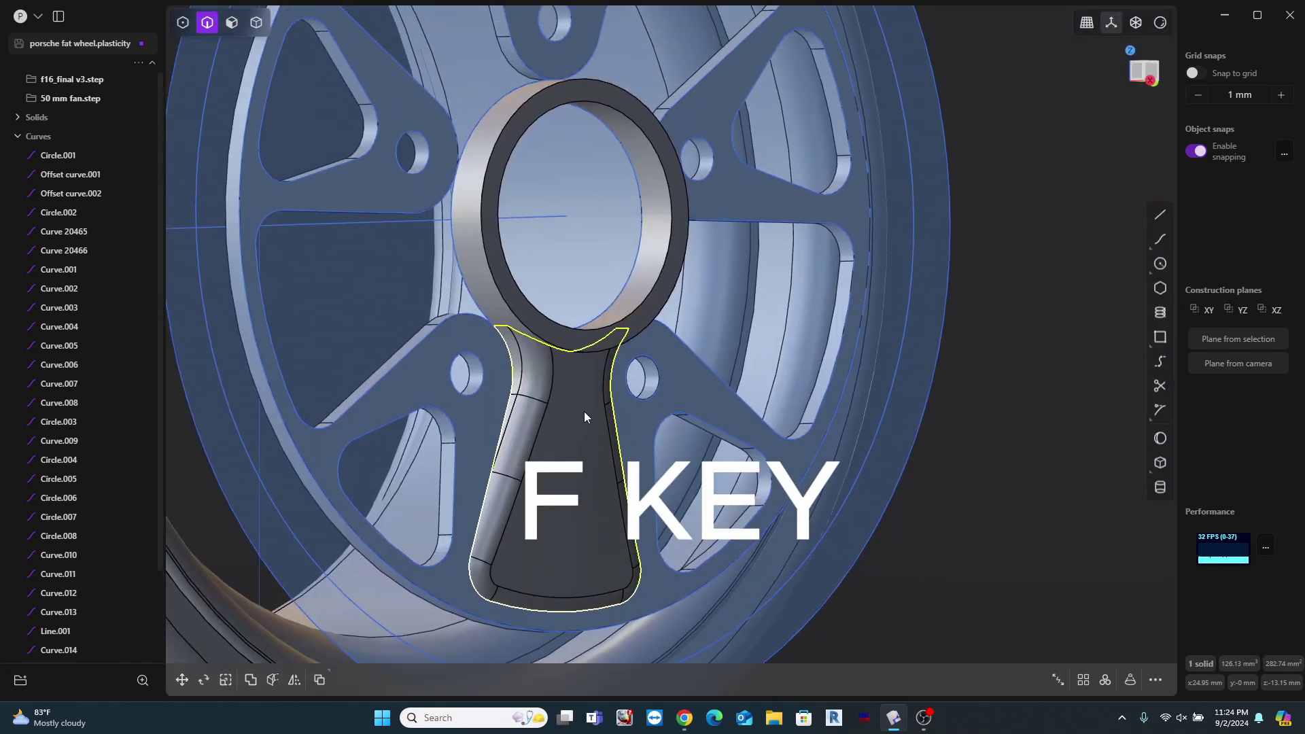
Step: Radially array the filleted petal around the hub's centre as 5 copies over 360 degrees
text(farr)
click(616, 454)
click(619, 307)
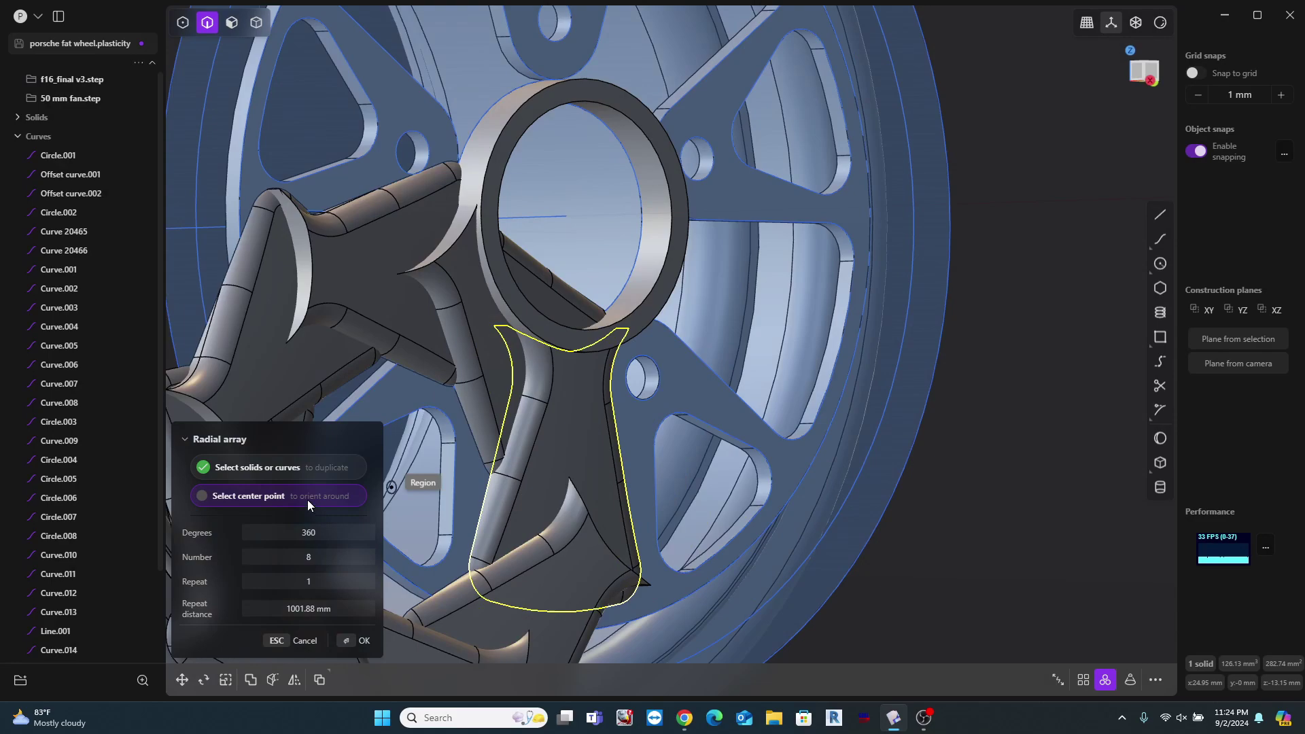
click(305, 496)
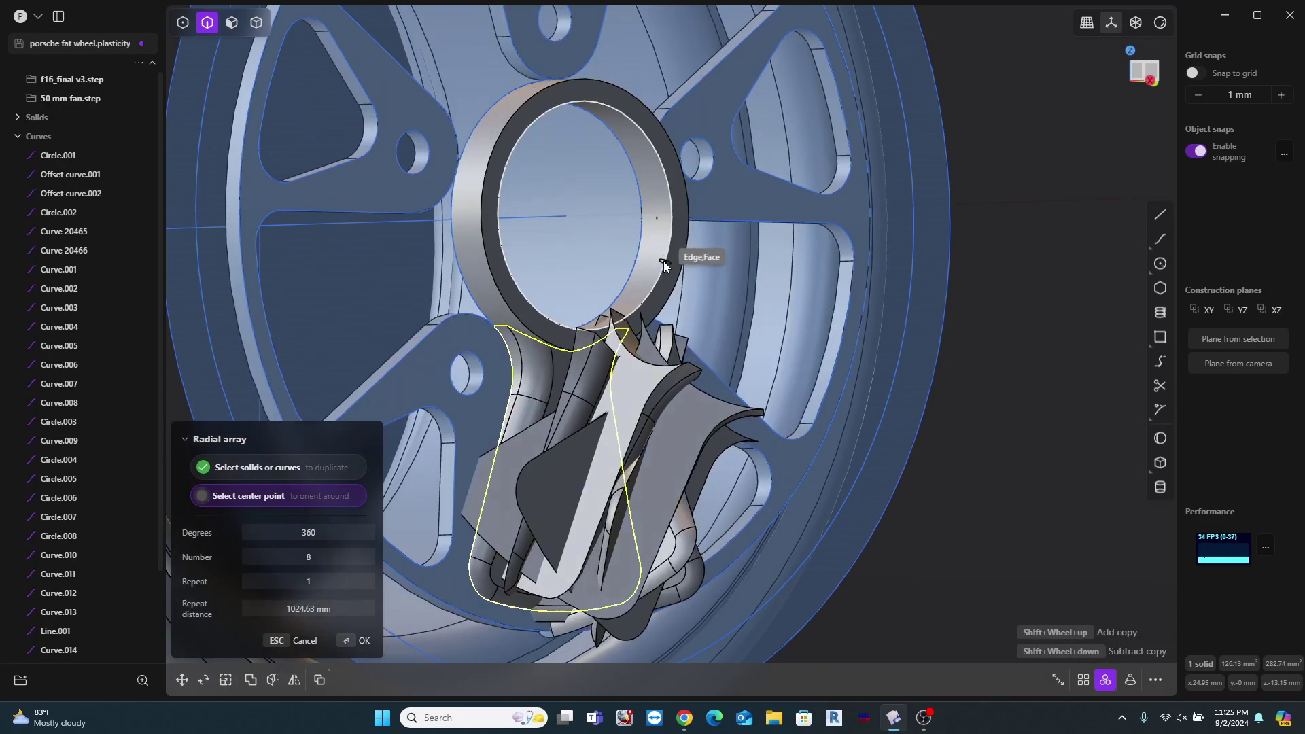
click(583, 216)
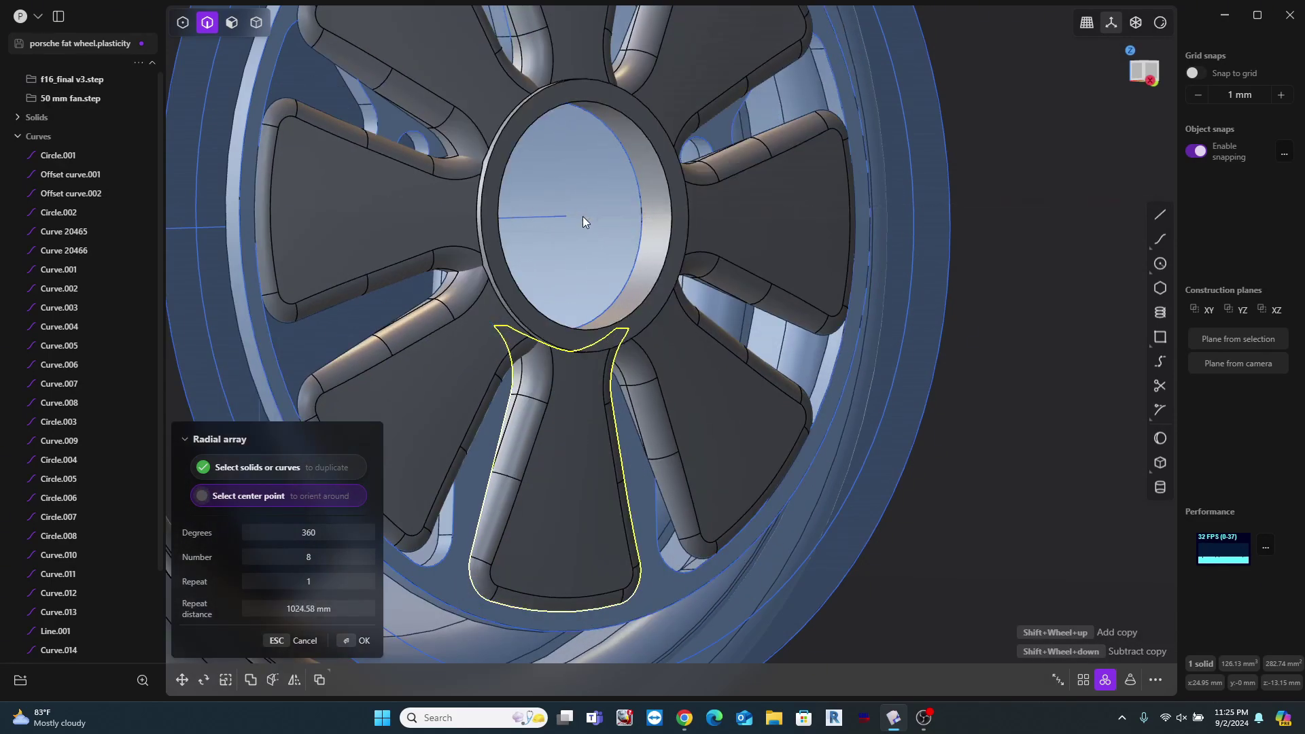
middle_drag(609, 251, 736, 422)
scroll(736, 423, down, 3)
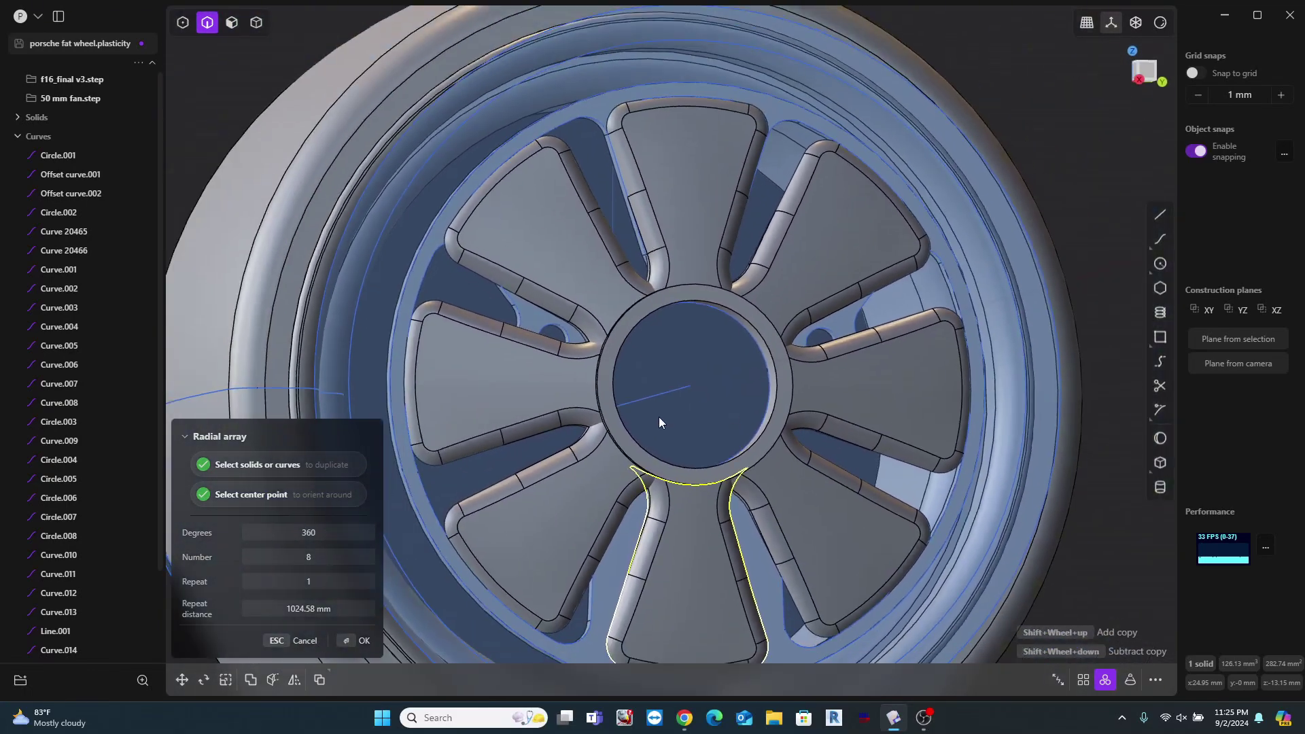
drag(309, 555, 279, 556)
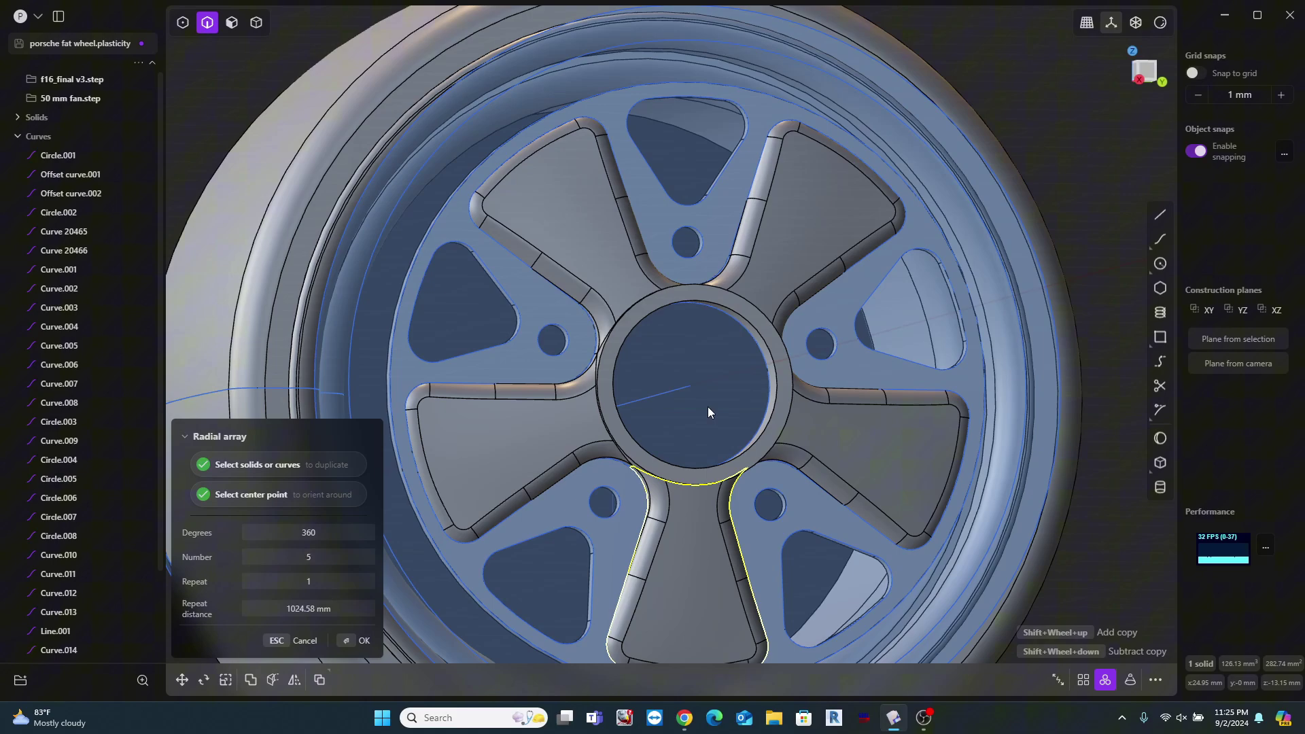
key(Return)
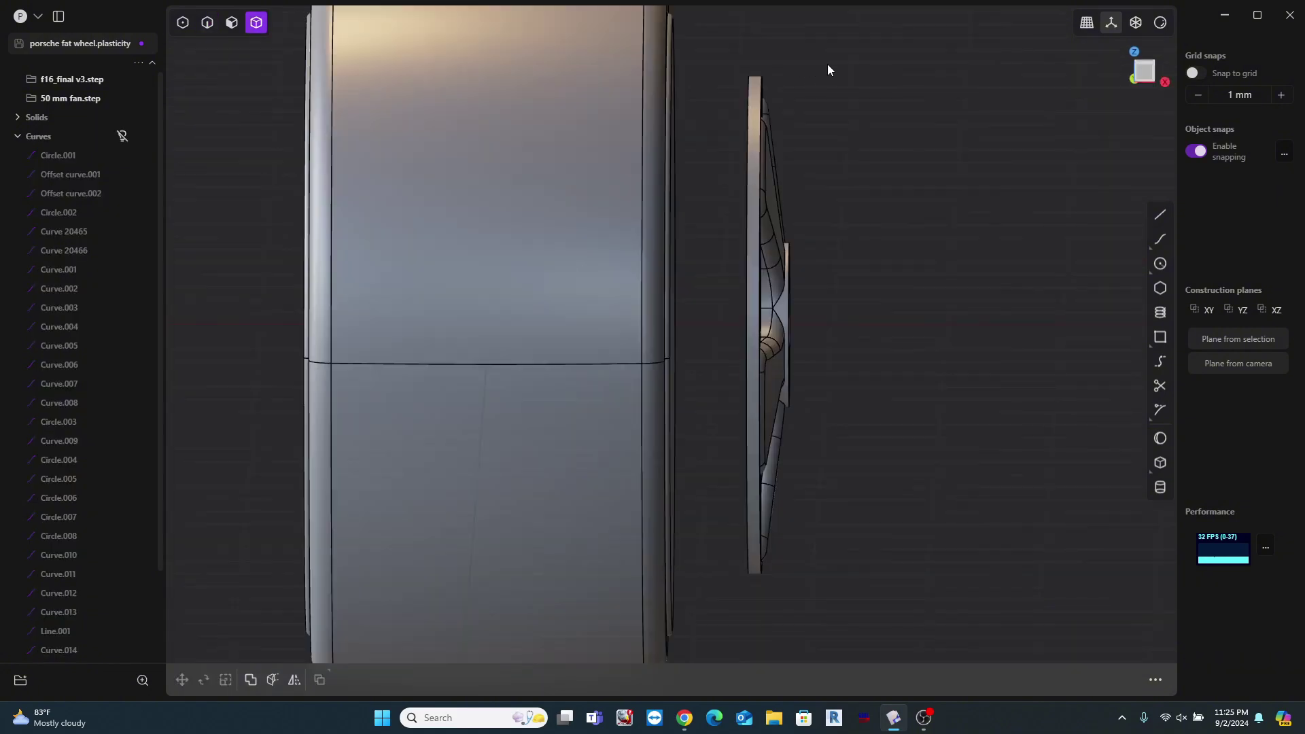
Step: Select the five petals, hub ring and slotted disc together and join them with a Boolean union
drag(837, 68, 696, 617)
key(q)
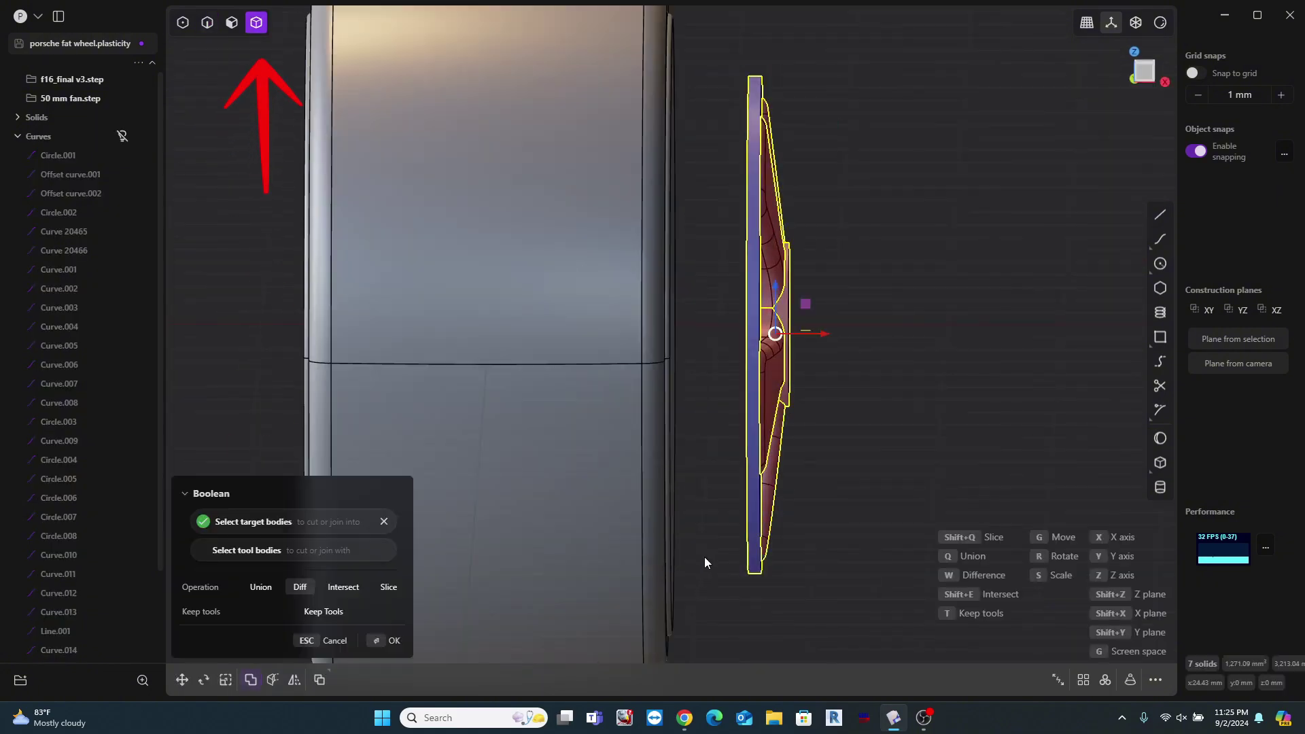
key(q)
key(Return)
middle_drag(851, 369, 804, 283)
scroll(804, 283, up, 2)
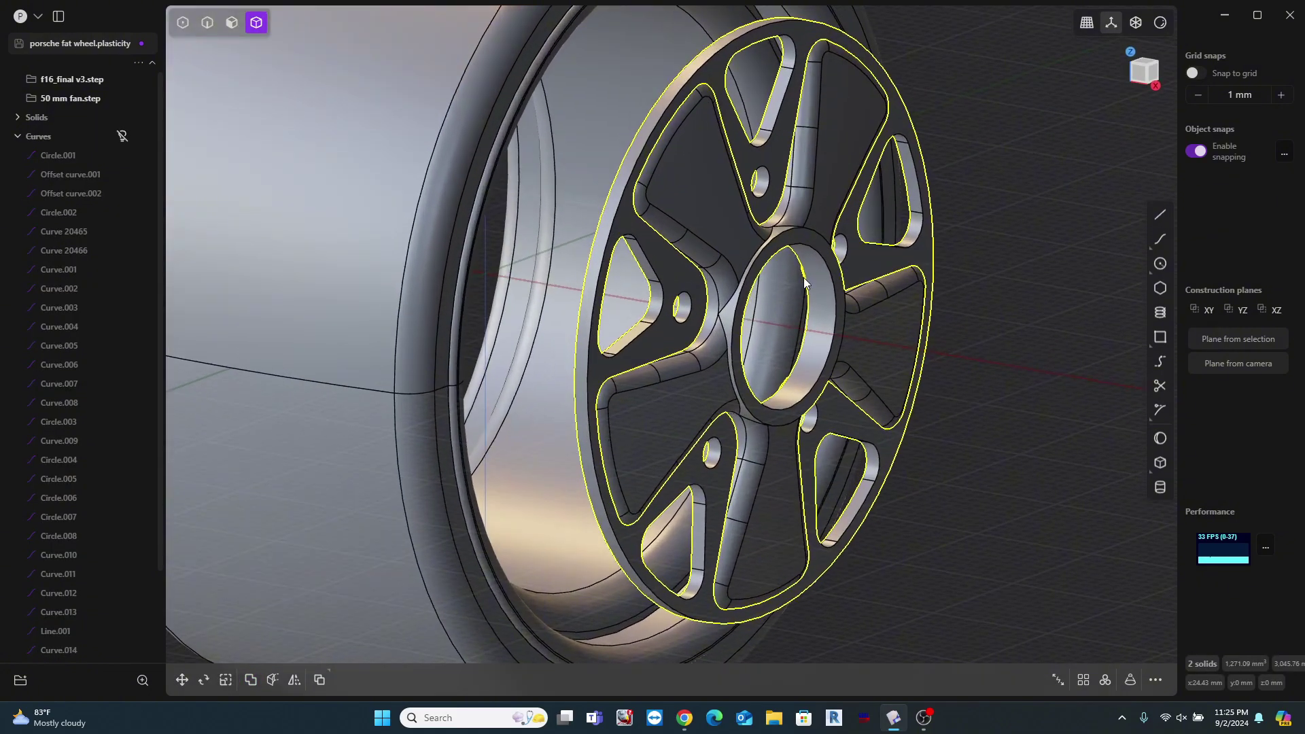
scroll(804, 283, up, 1)
key(Escape)
Step: Isolate the joined petal solid and the slotted disc from the rest of the wheel
click(842, 363)
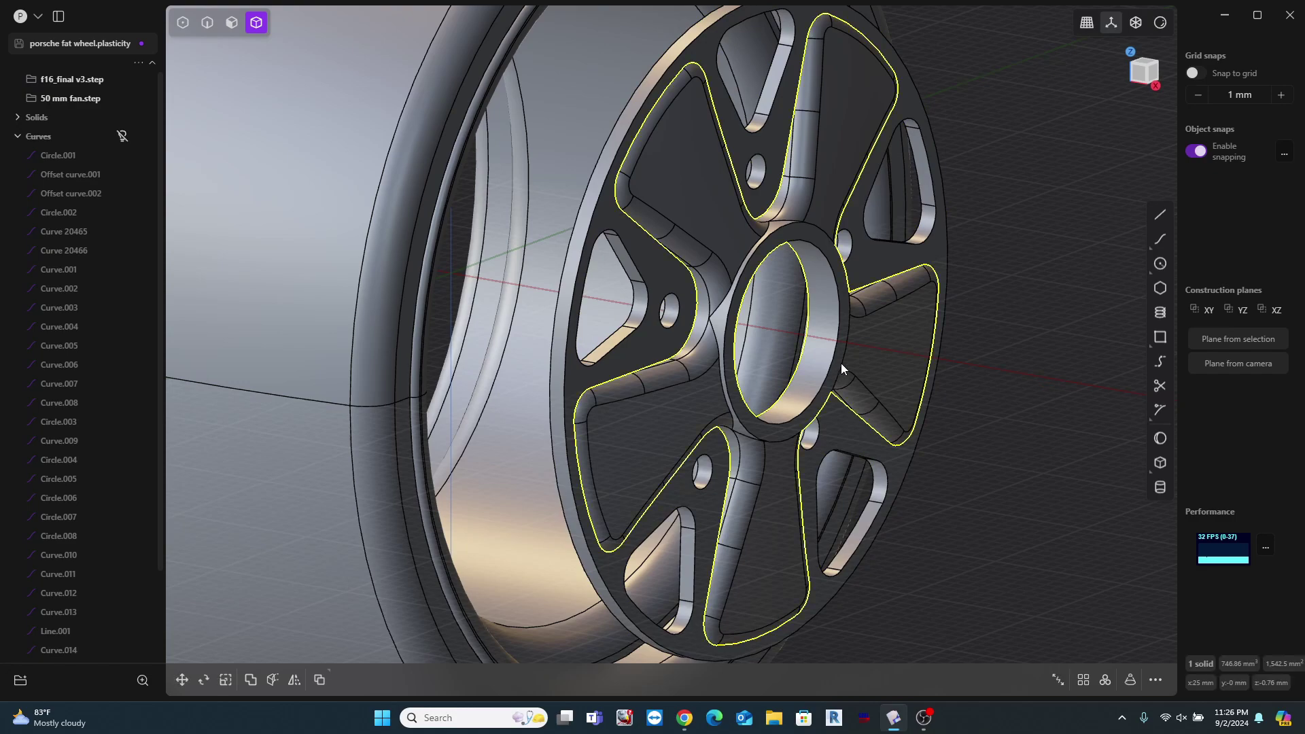
shift+click(650, 275)
right_drag(651, 275, 758, 307)
middle_drag(665, 259, 839, 318)
key(/)
click(839, 318)
right_drag(839, 324, 762, 319)
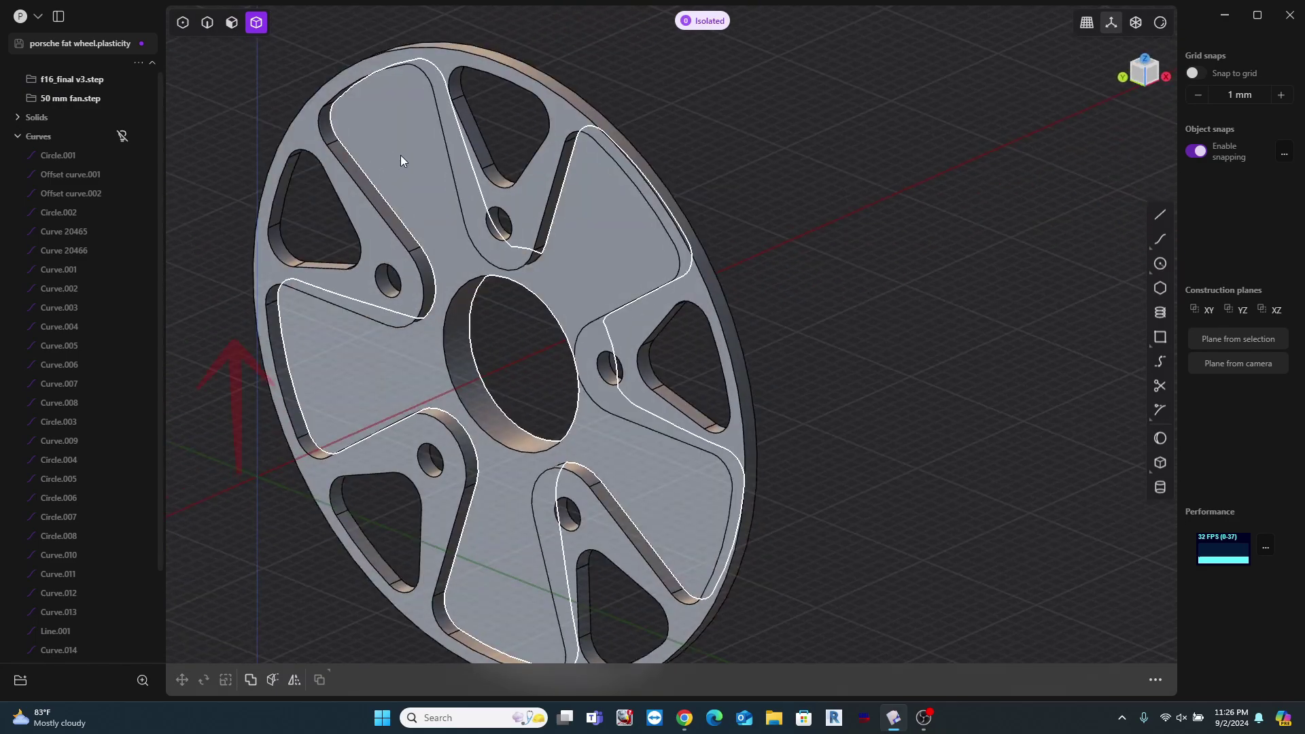
Step: Extrude the recessed rear face of the petal solid by 1.13 mm so it sits flush with the disc's back
key(3)
click(418, 145)
key(o)
key(e)
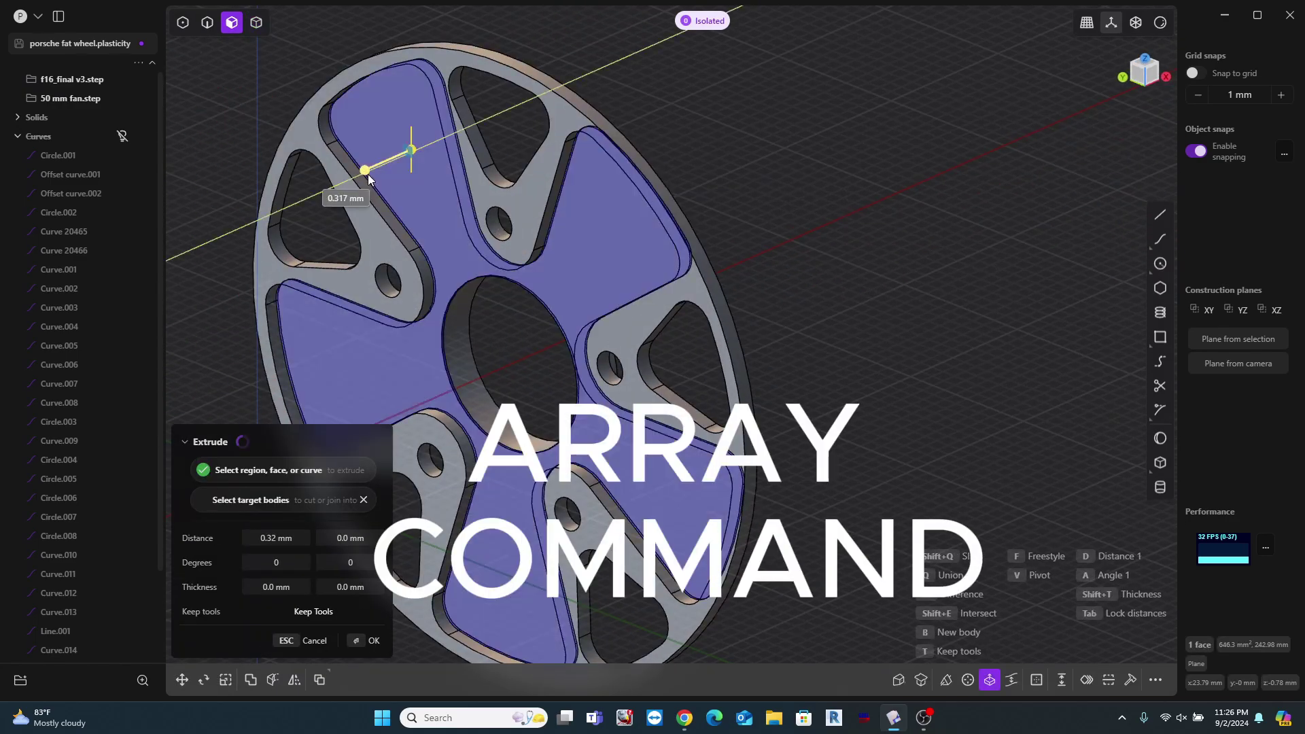
click(380, 220)
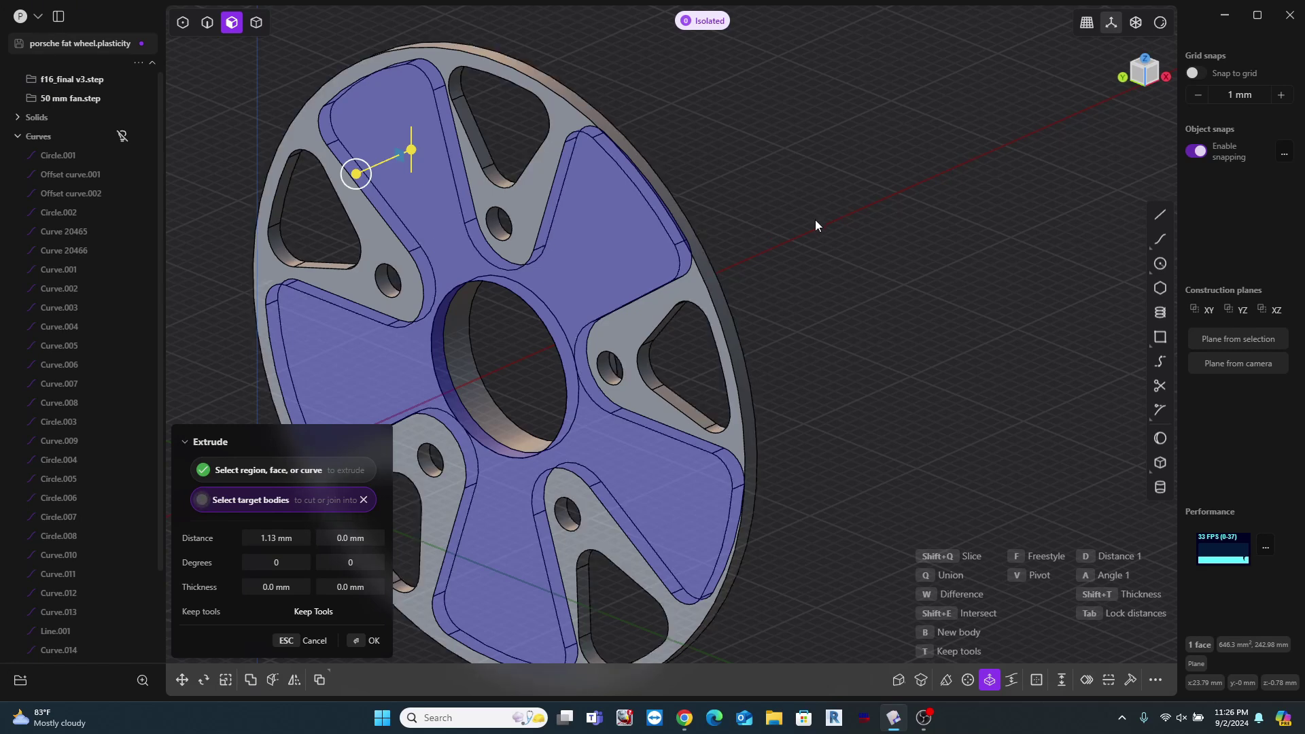
key(Return)
key(Escape)
Step: Join the slotted disc and the thickened petal solid into one body with a Boolean union
key(q)
click(683, 277)
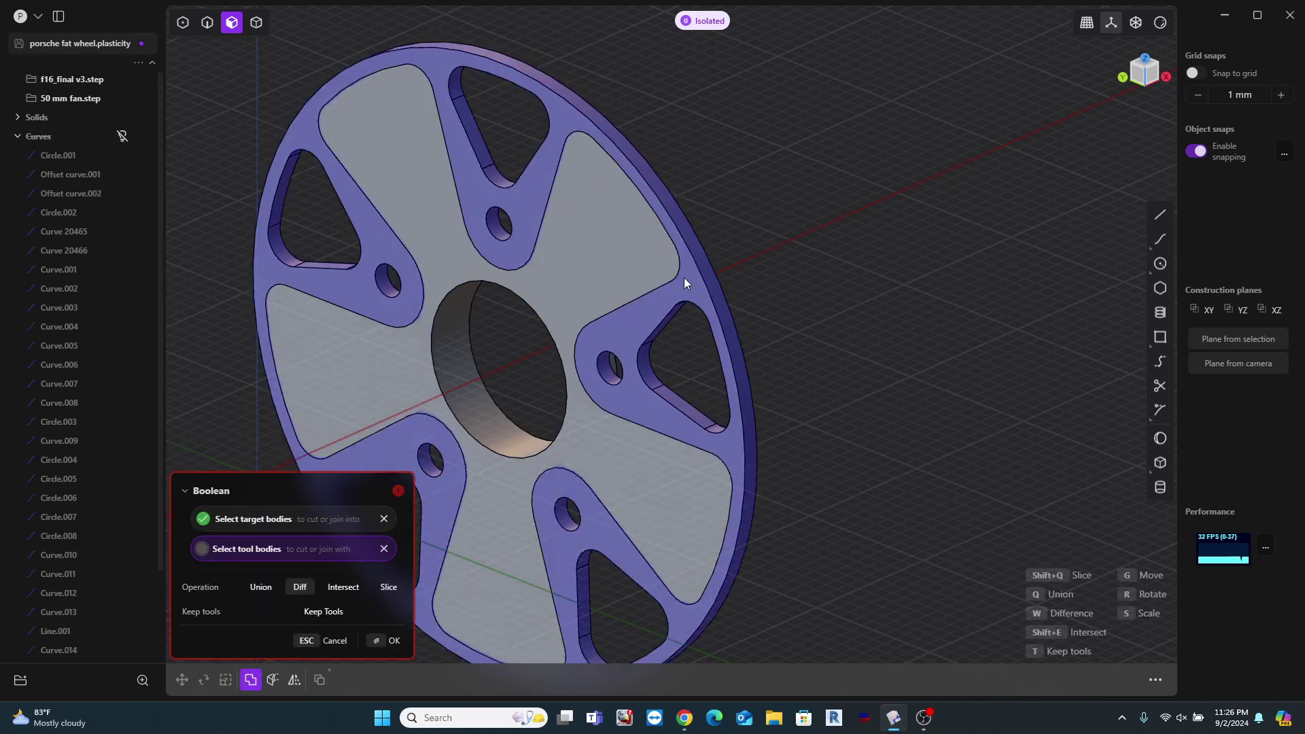
click(682, 275)
key(q)
key(Return)
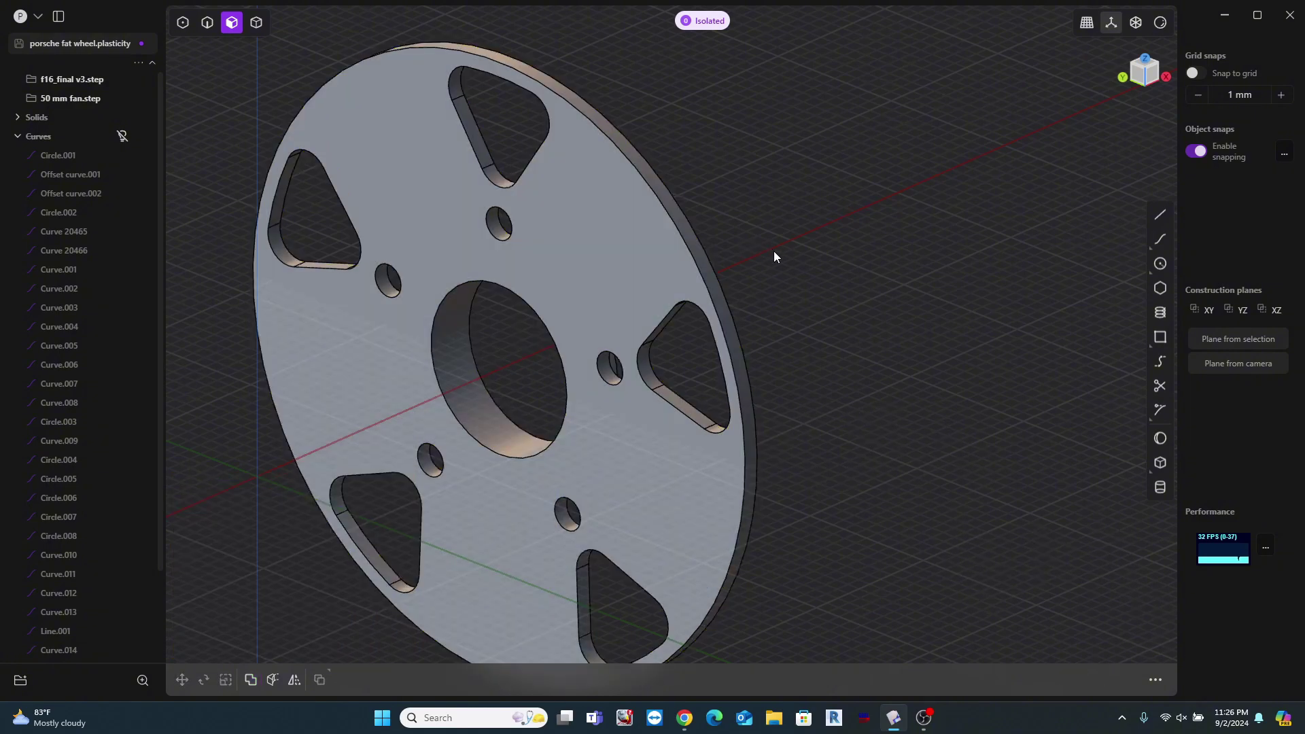
Step: Exit isolation and move the merged spoke disc along the X axis into the rim
middle_drag(774, 256, 629, 319)
key(/)
key(4)
click(568, 251)
key(g)
key(x)
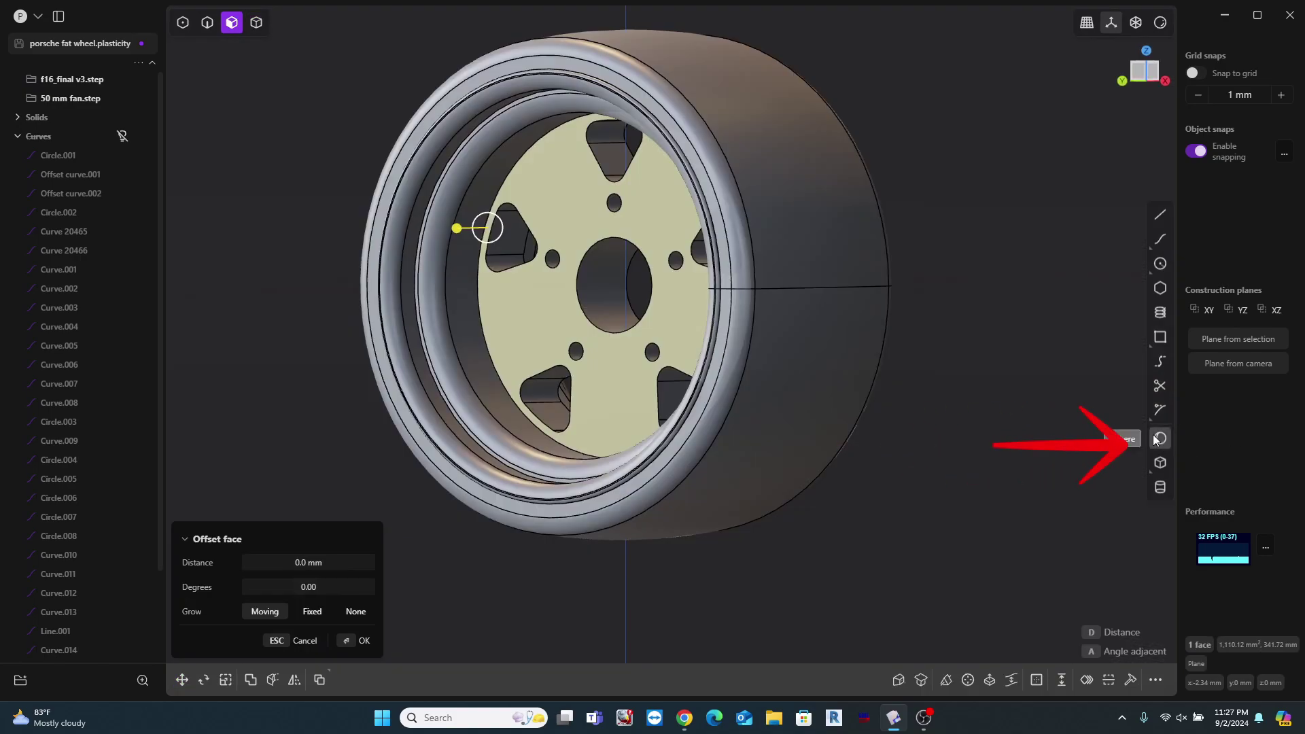
Step: Create a large sphere as a new body centred on the disc's rear face and shift it inward along the X axis
click(1161, 438)
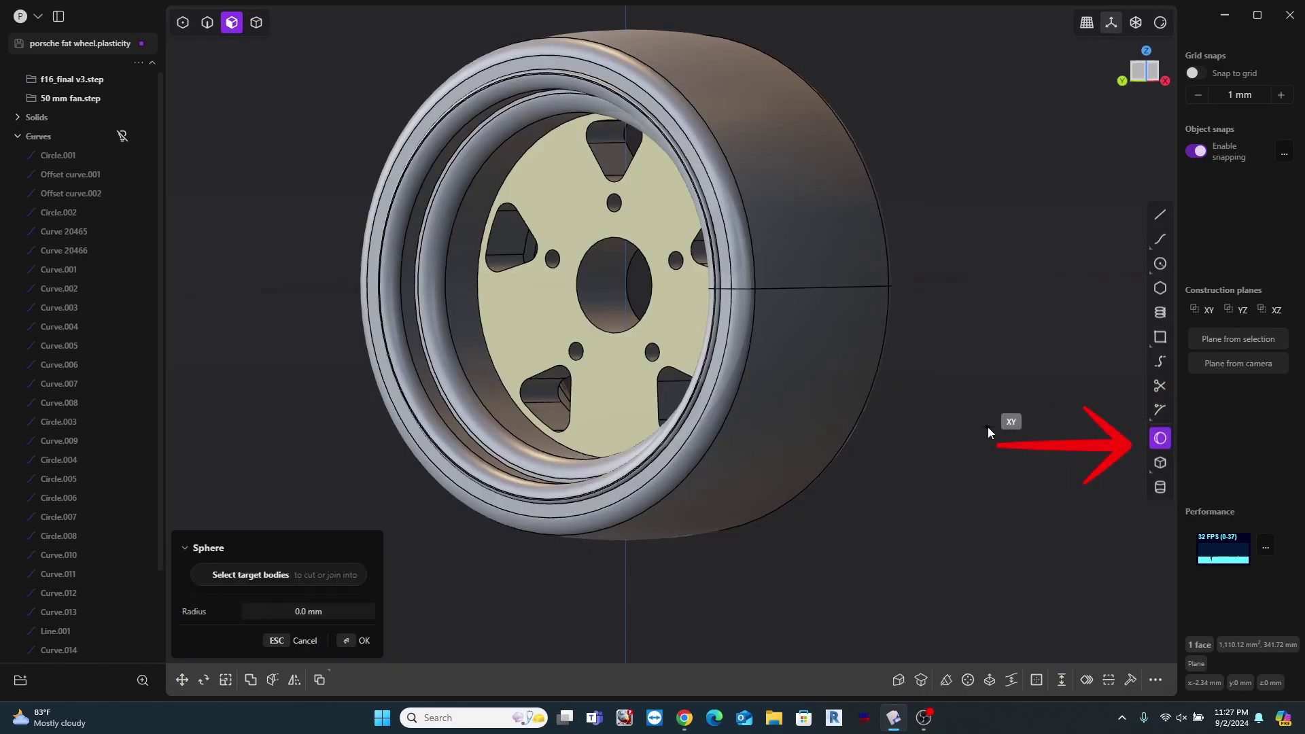
click(615, 286)
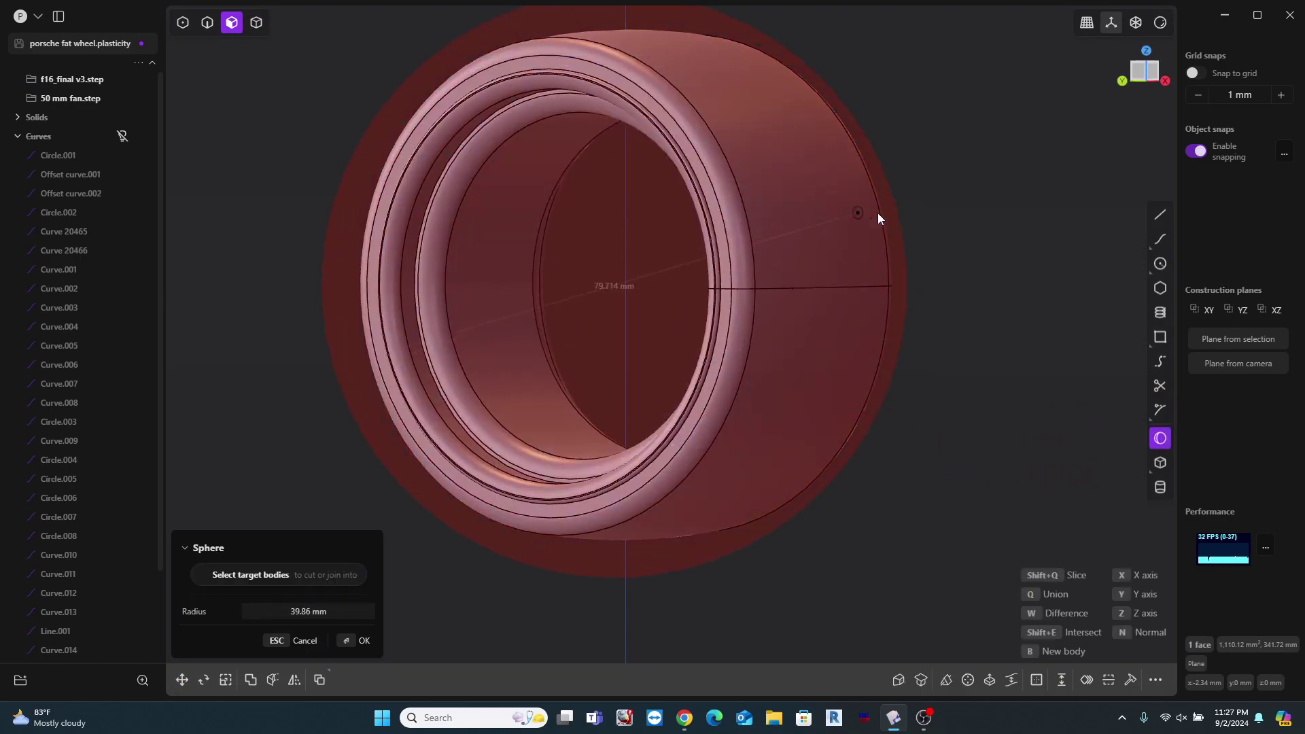
key(b)
scroll(925, 219, down, 3)
middle_drag(915, 225, 810, 239)
scroll(809, 238, down, 3)
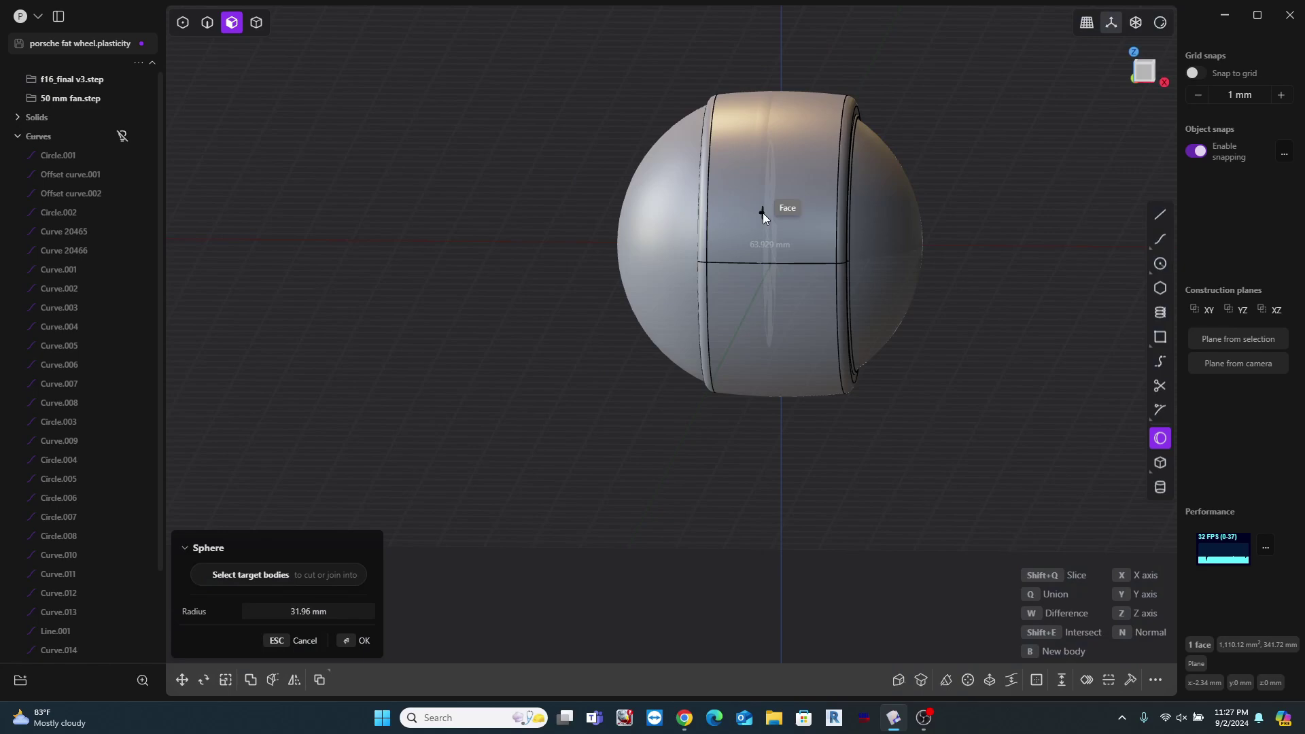
click(791, 226)
key(g)
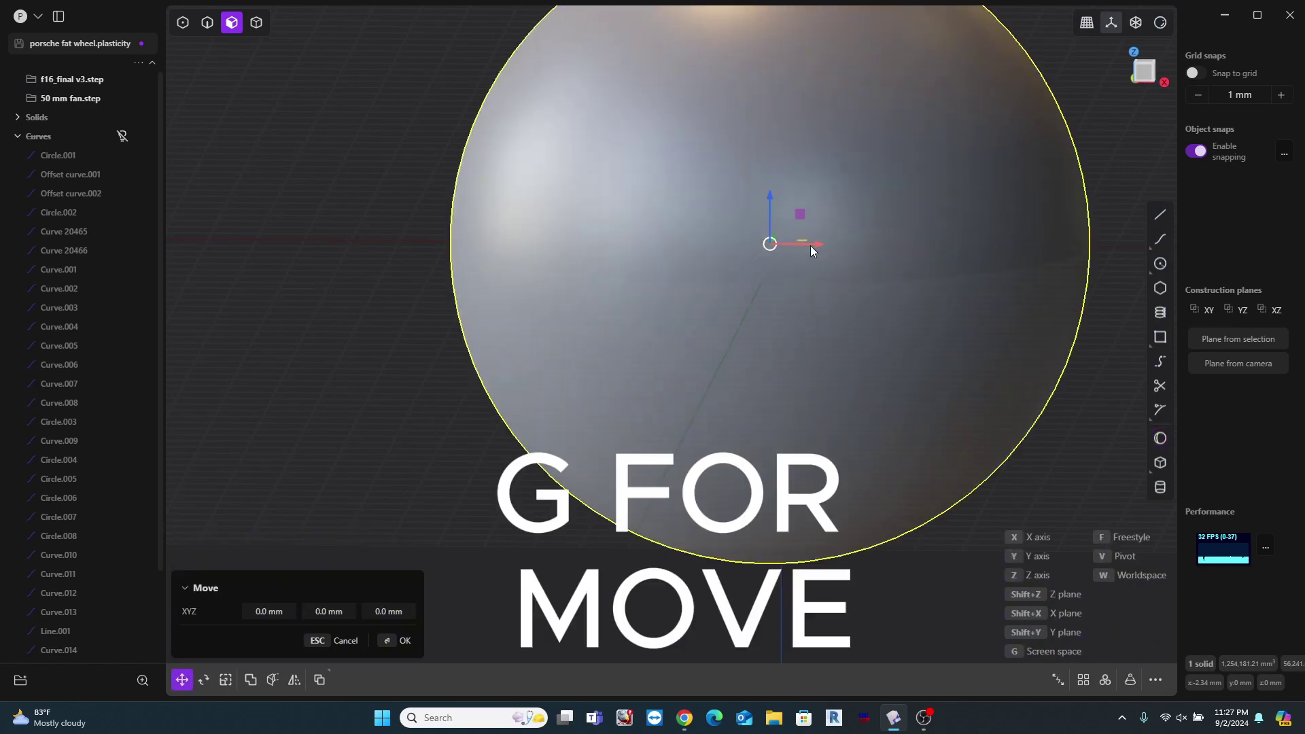
drag(810, 246, 535, 276)
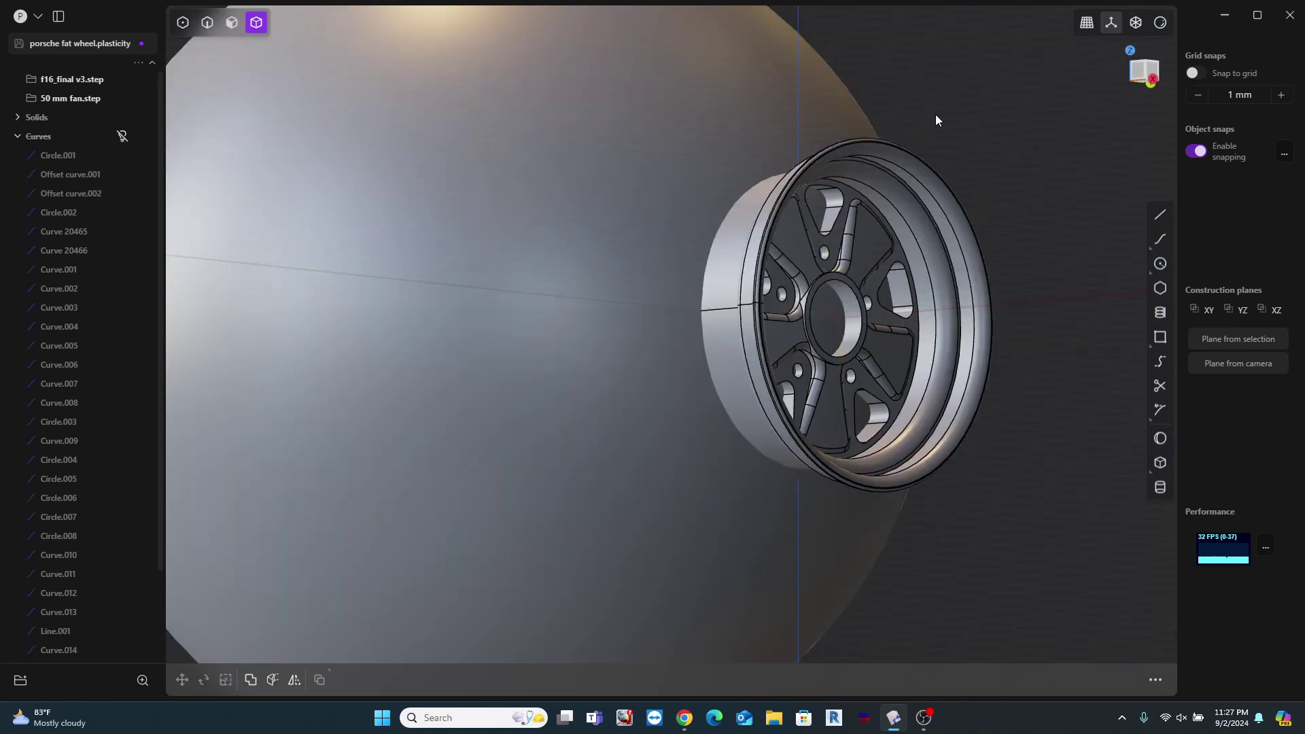
Step: Subtract the large sphere from the spoke disc with a Boolean difference to hollow its back
middle_drag(936, 120, 970, 145)
scroll(968, 144, up, 2)
key(q)
click(662, 263)
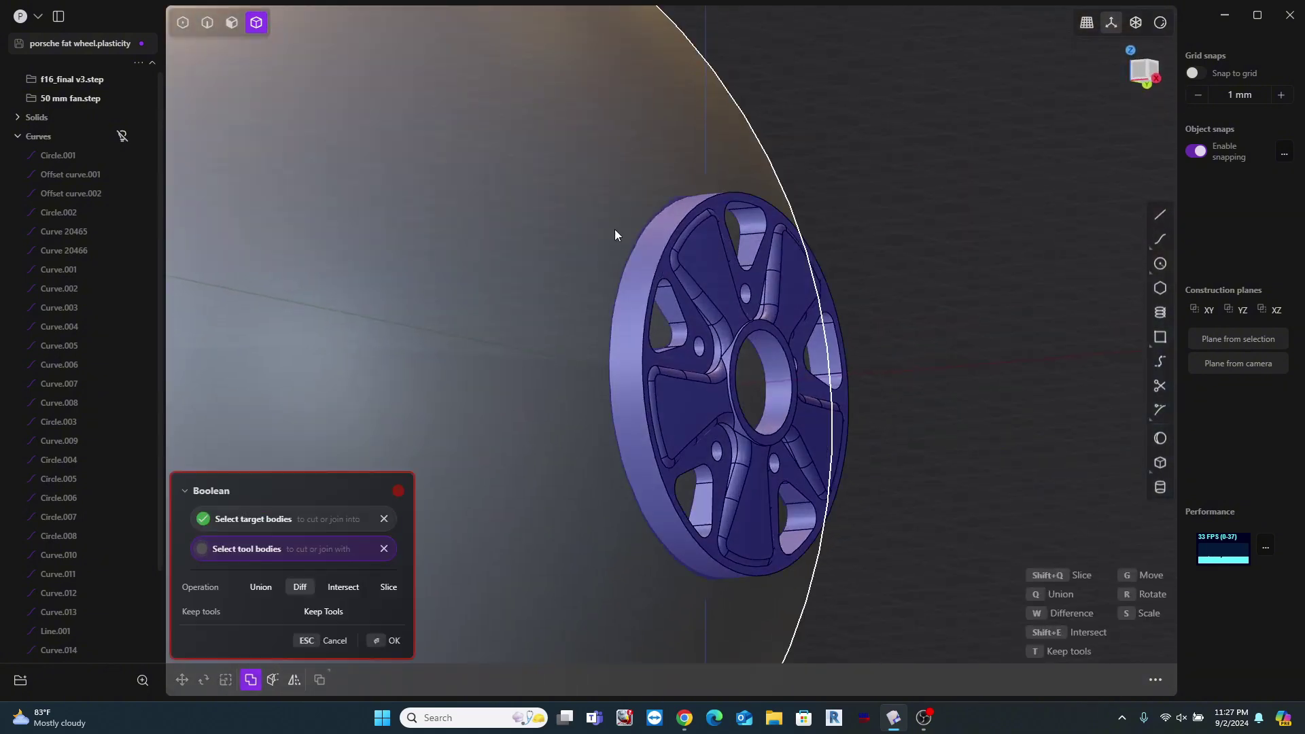
click(585, 233)
key(Return)
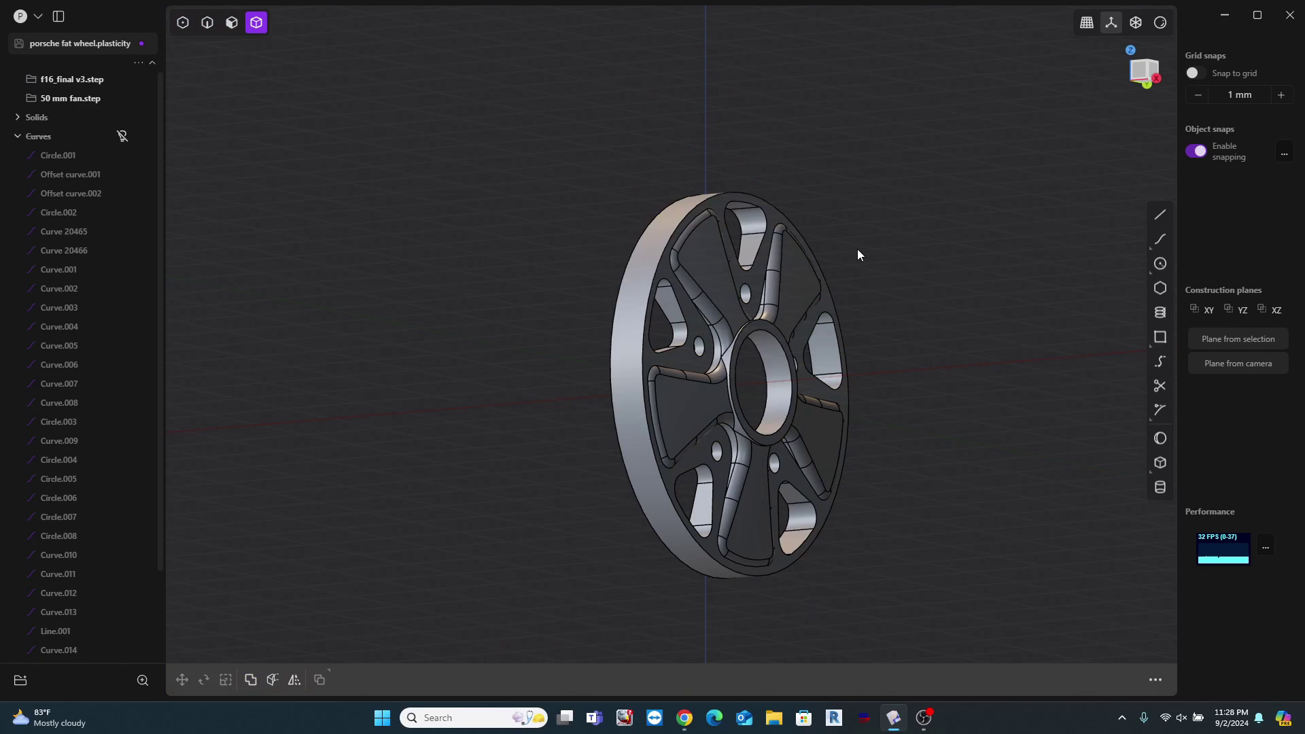
Step: Draw a circle of about 1.59 mm radius concentric with a lug hole and extrude it about 0.36 mm
middle_drag(858, 255, 821, 282)
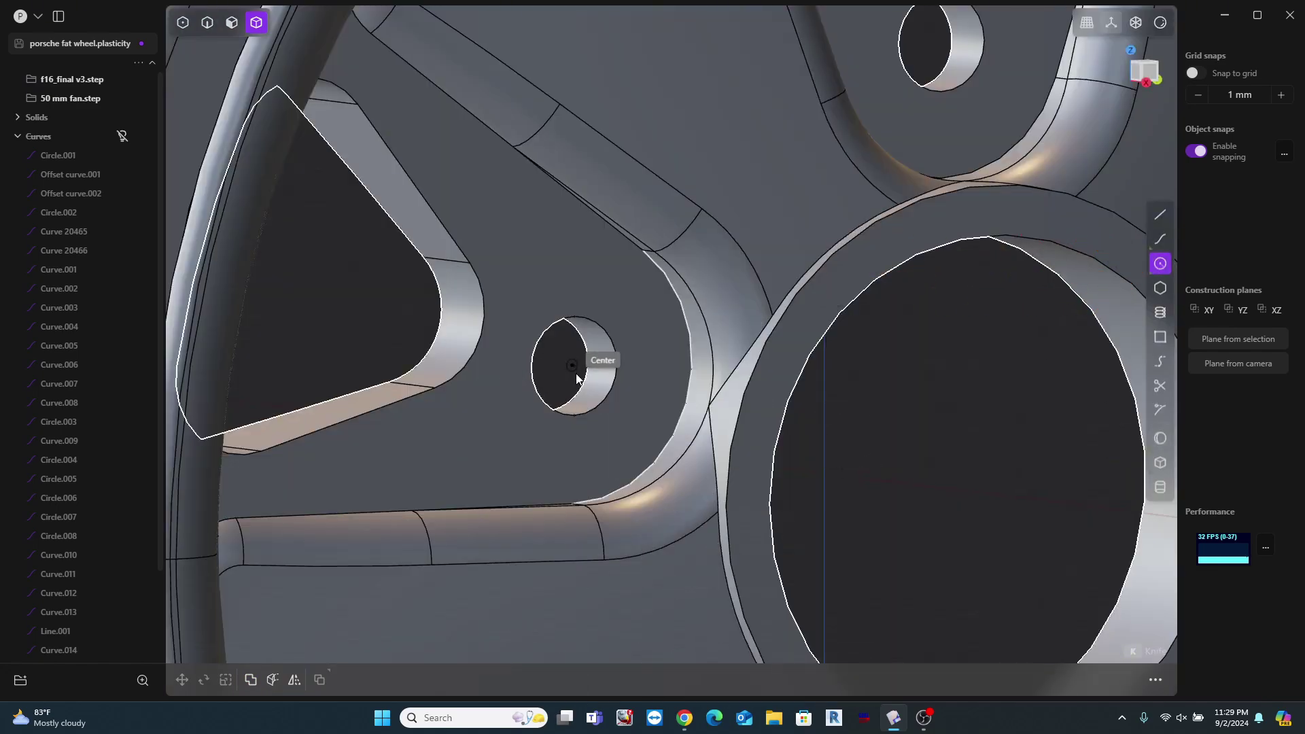
click(603, 307)
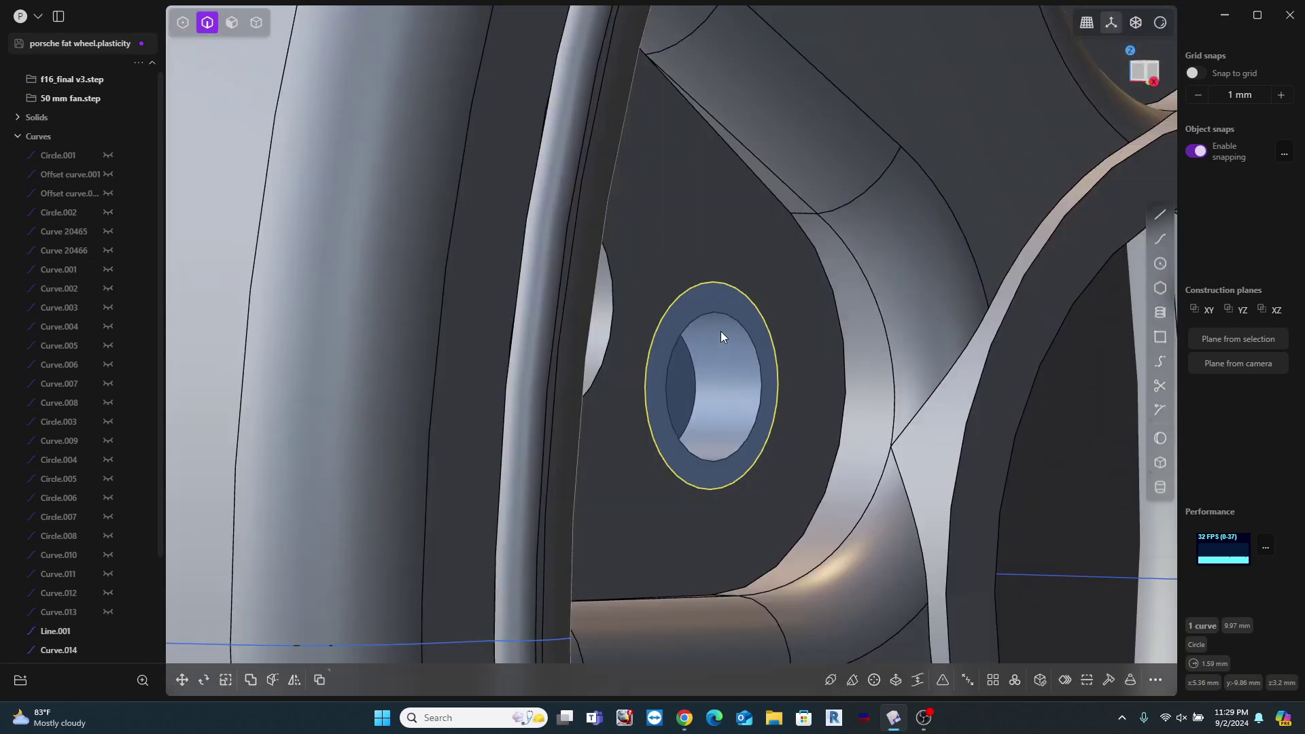
shift+click(727, 327)
scroll(727, 328, up, 2)
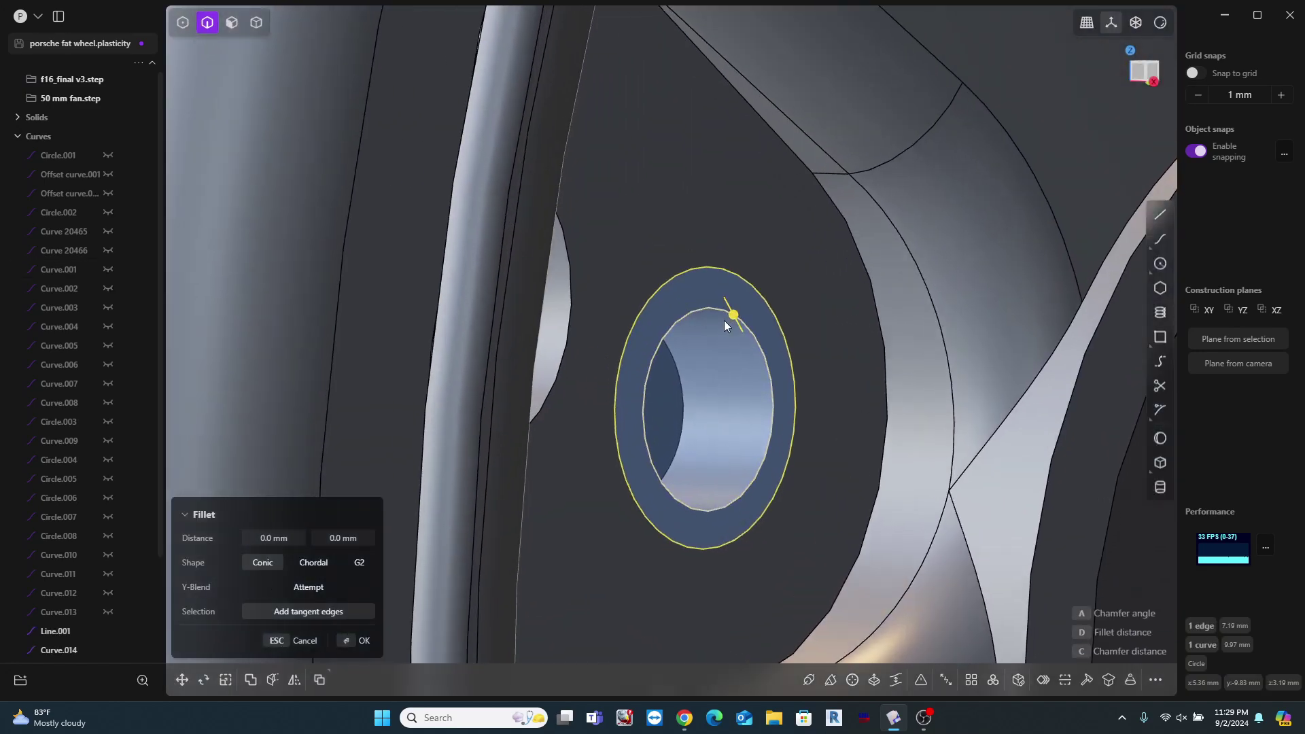
key(e)
drag(685, 314, 715, 320)
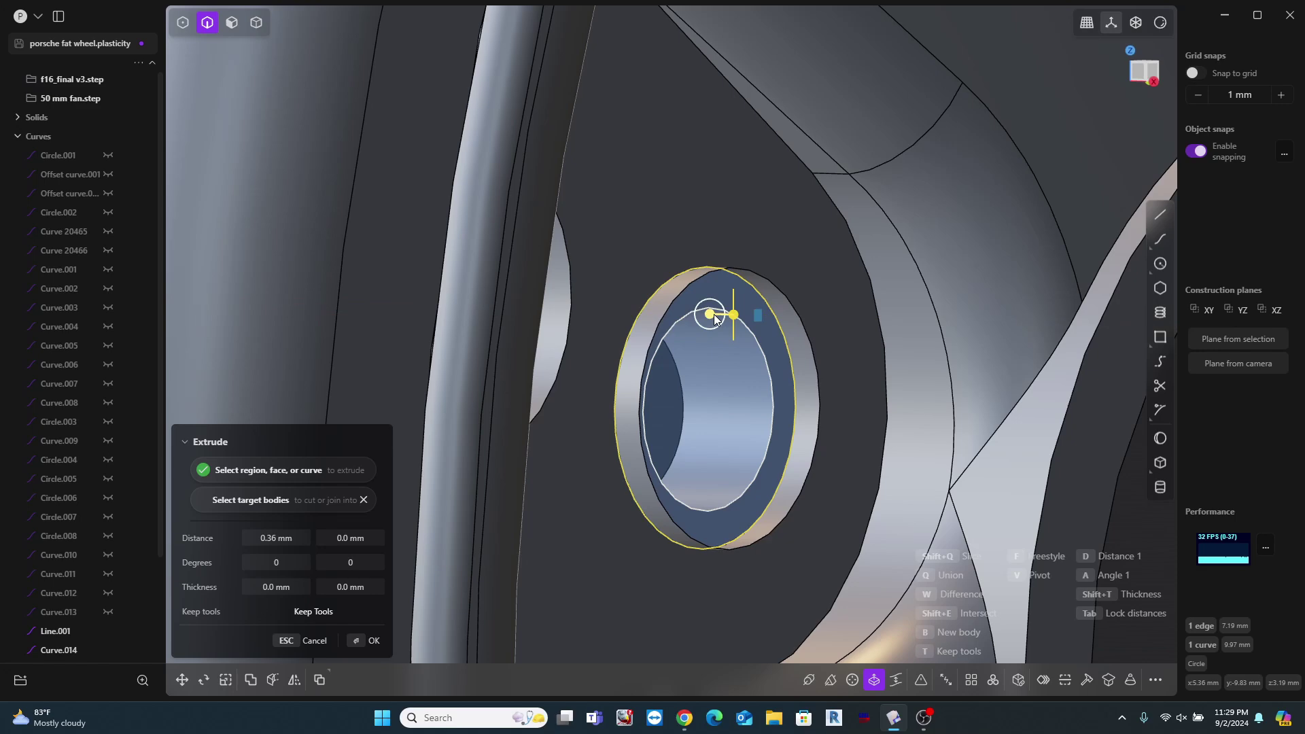
right_click(714, 320)
Step: Patch the open outer edge of the extruded circular sheet at the lug hole
scroll(864, 275, up, 2)
click(590, 291)
key(e)
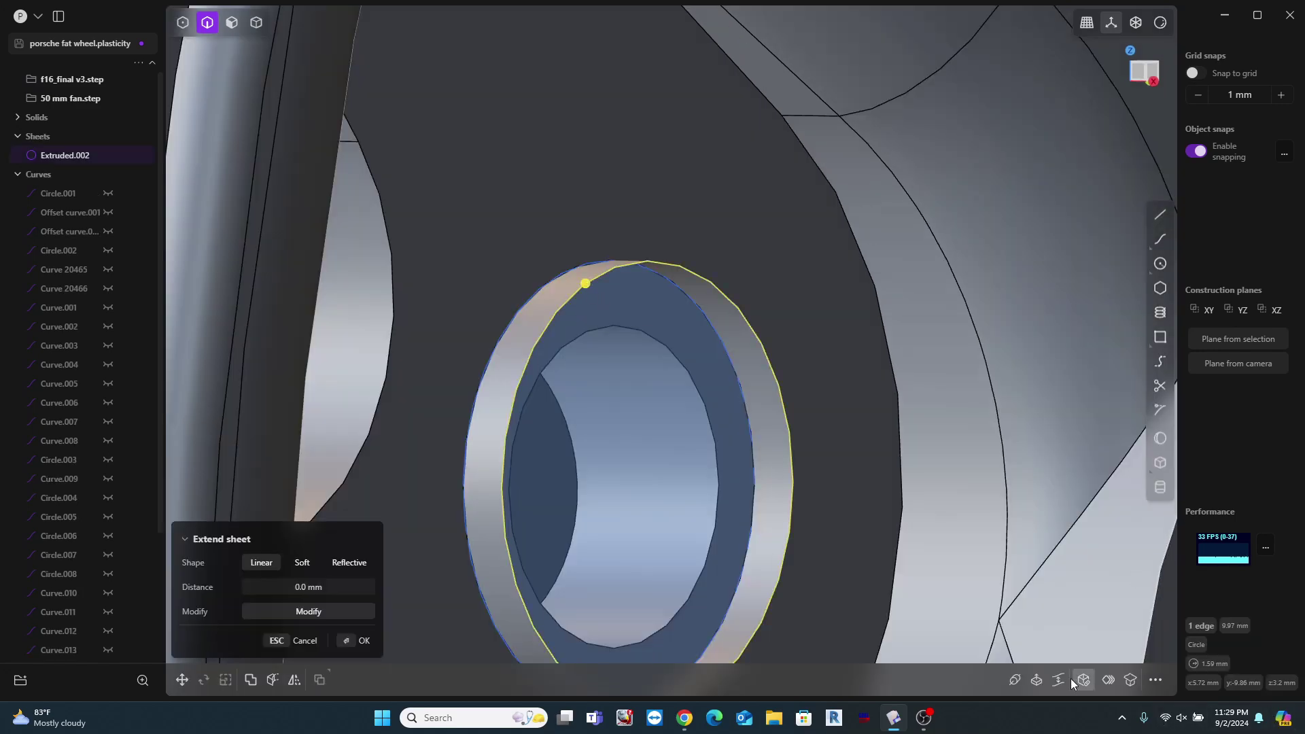
click(1083, 680)
middle_drag(786, 472, 1077, 299)
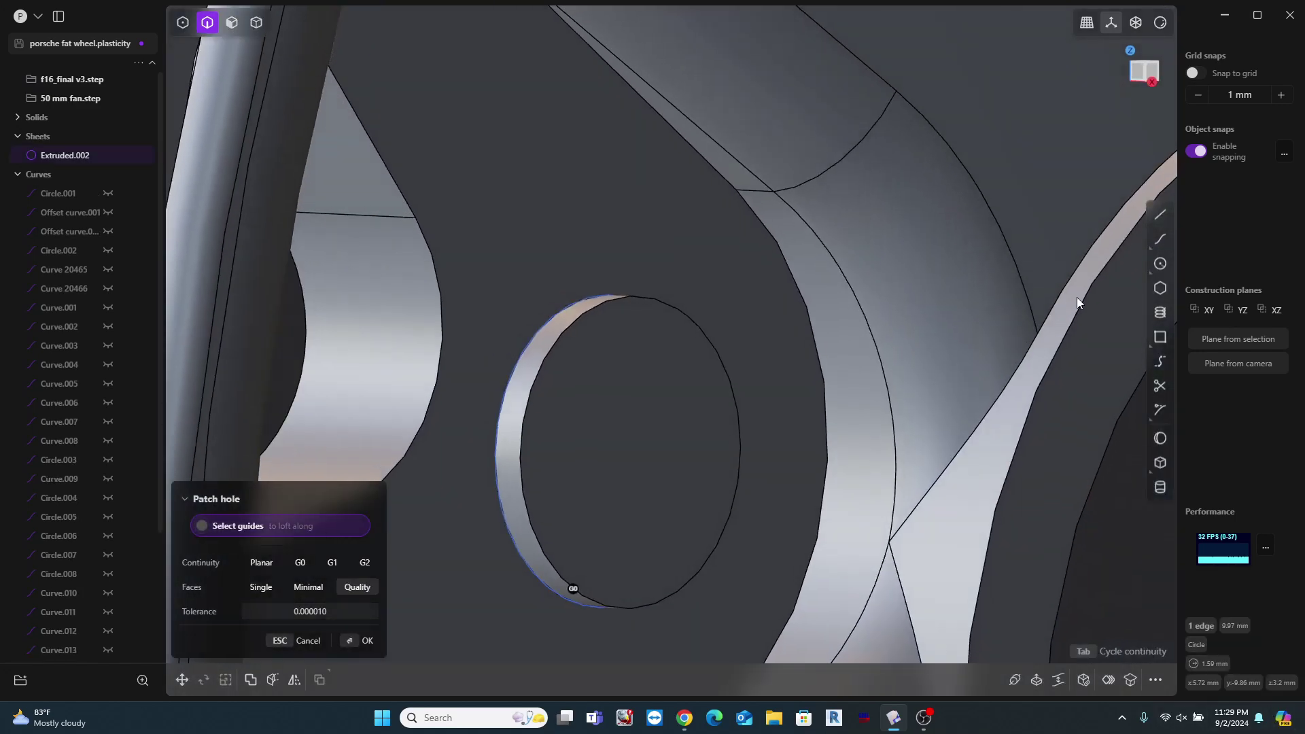
Step: Draw a hexagon centred on the patched lug disc and extrude it outward into a nut
click(643, 446)
middle_drag(644, 447, 590, 454)
scroll(660, 460, down, 2)
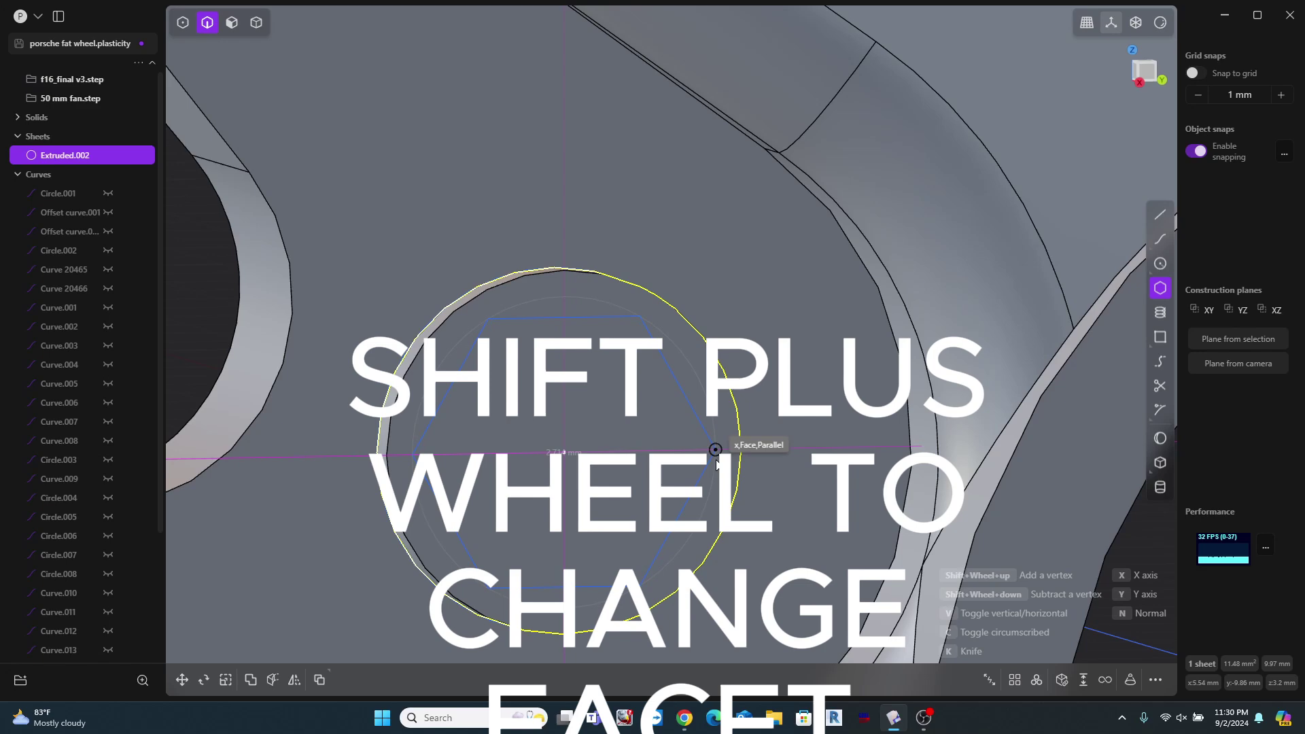
click(716, 455)
middle_drag(652, 463, 605, 446)
key(e)
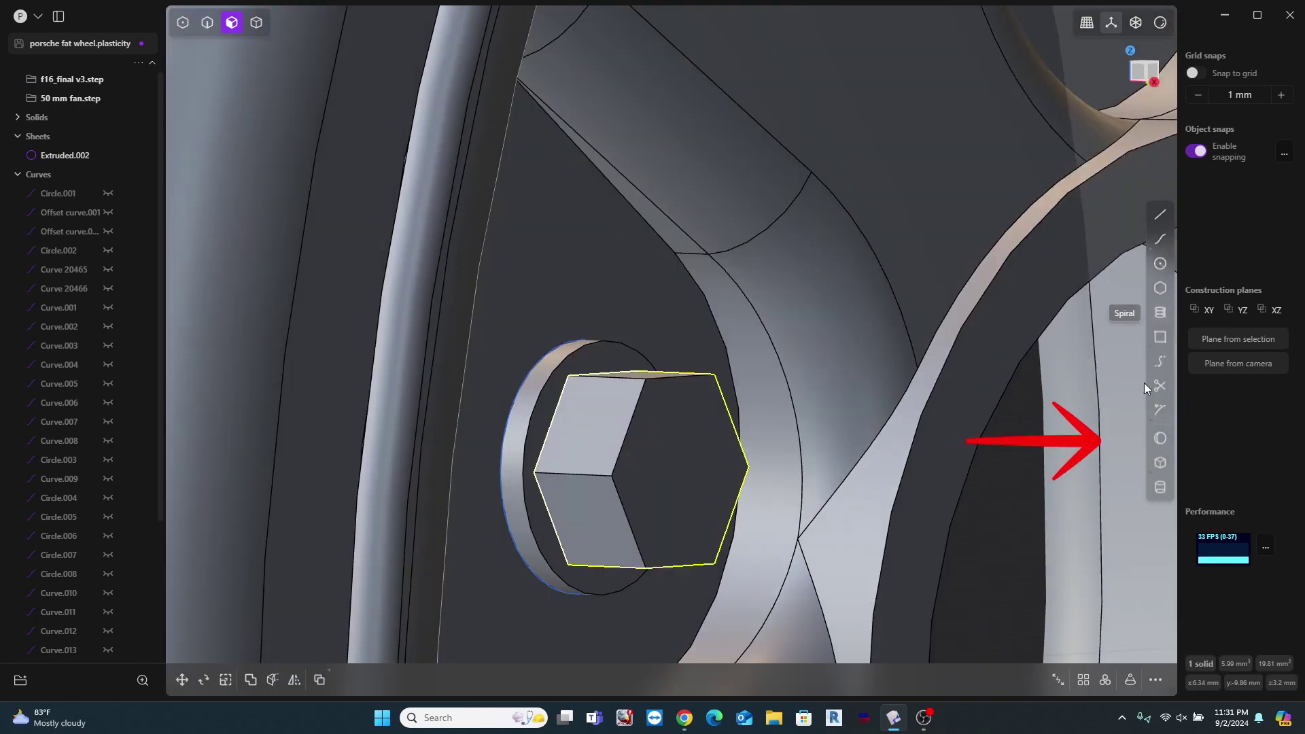
Step: Create a sphere of about 1.78 mm radius centred on the nut's outer face and move it inward along the X axis
click(1161, 437)
click(677, 473)
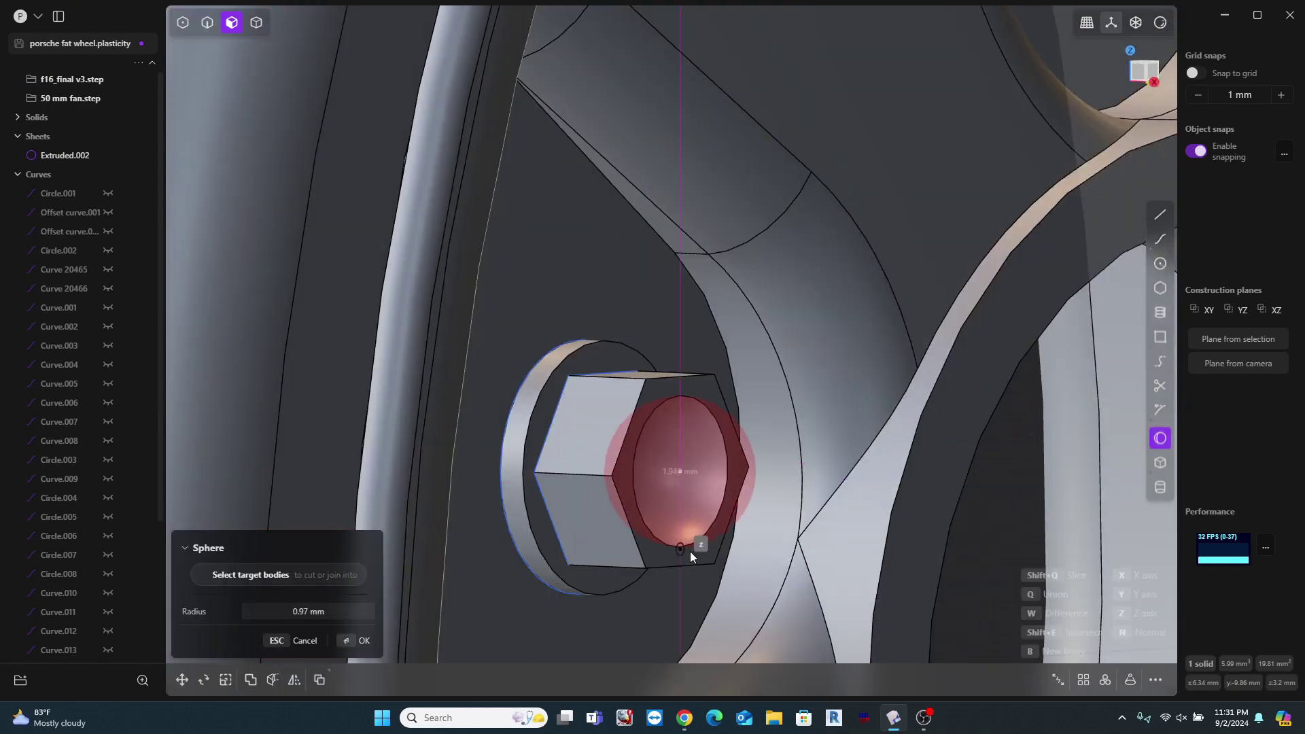
click(690, 612)
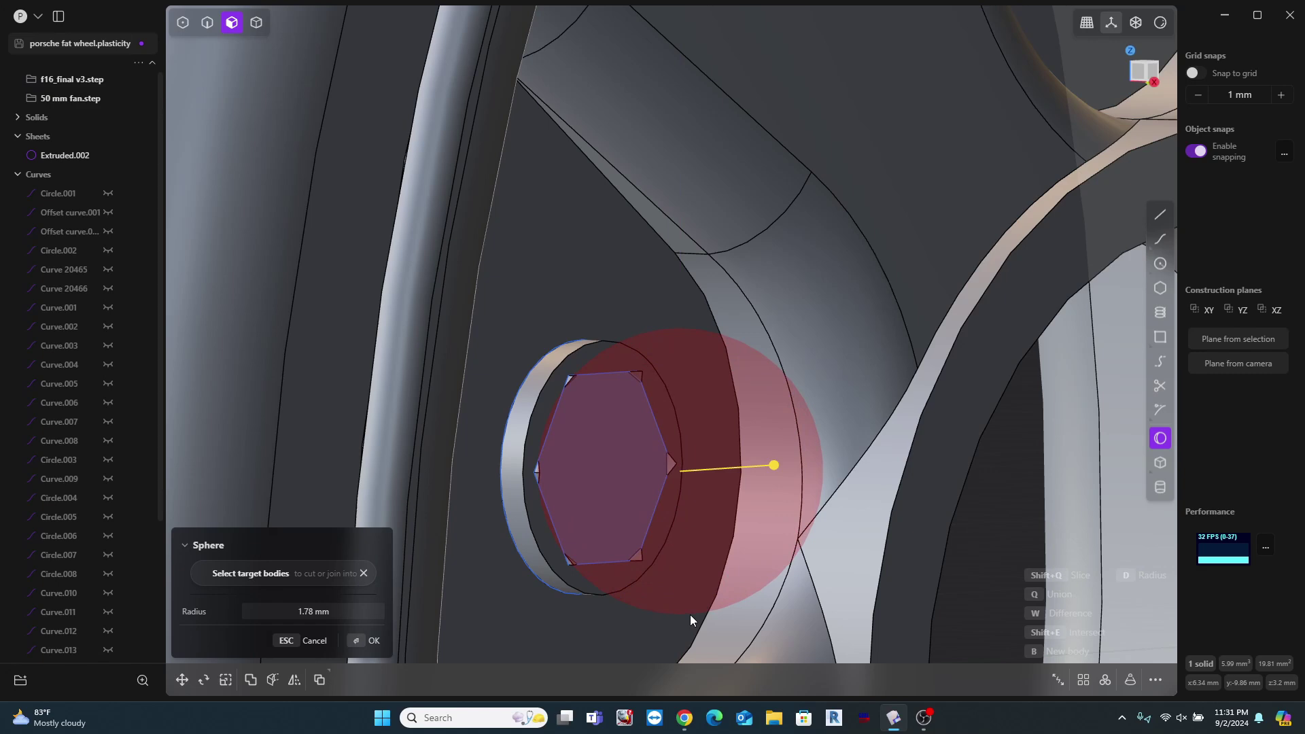
key(g)
key(x)
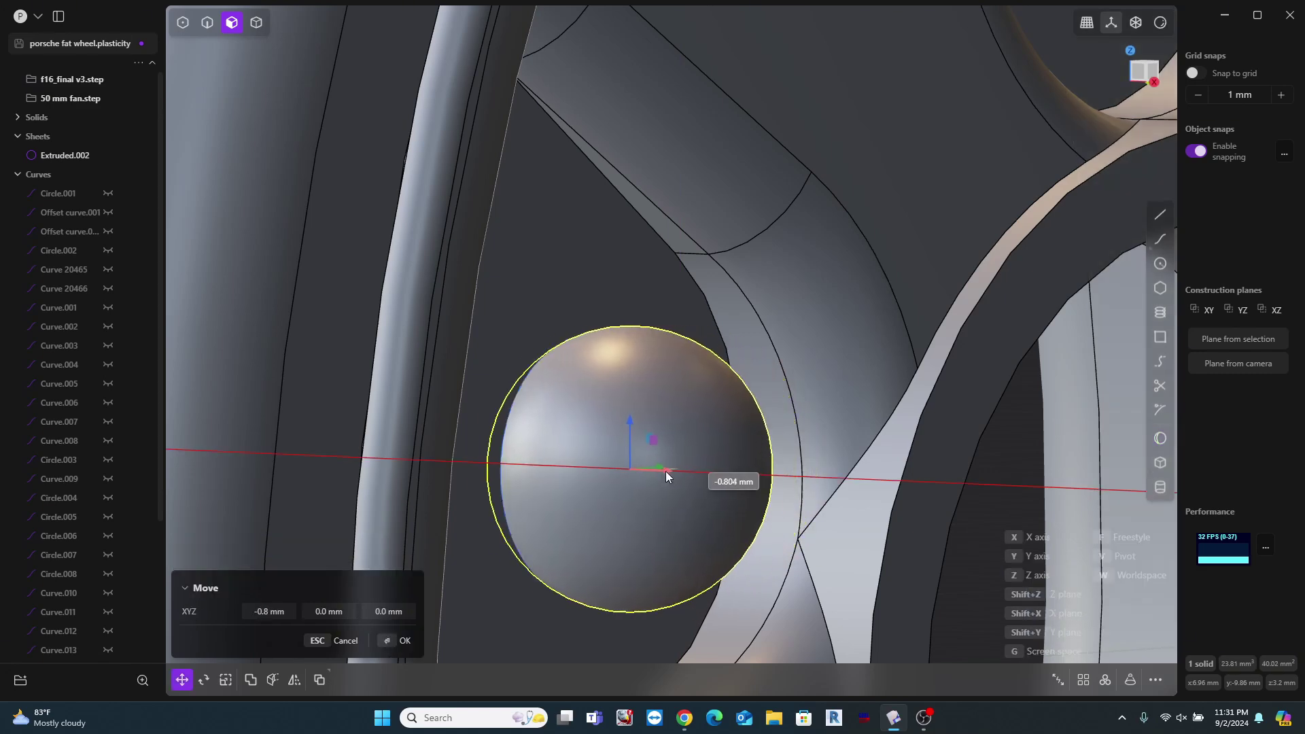
click(622, 470)
Step: Intersect the sphere with the hexagonal nut using a Boolean to round off the nut's outer corners
scroll(536, 435, up, 4)
key(q)
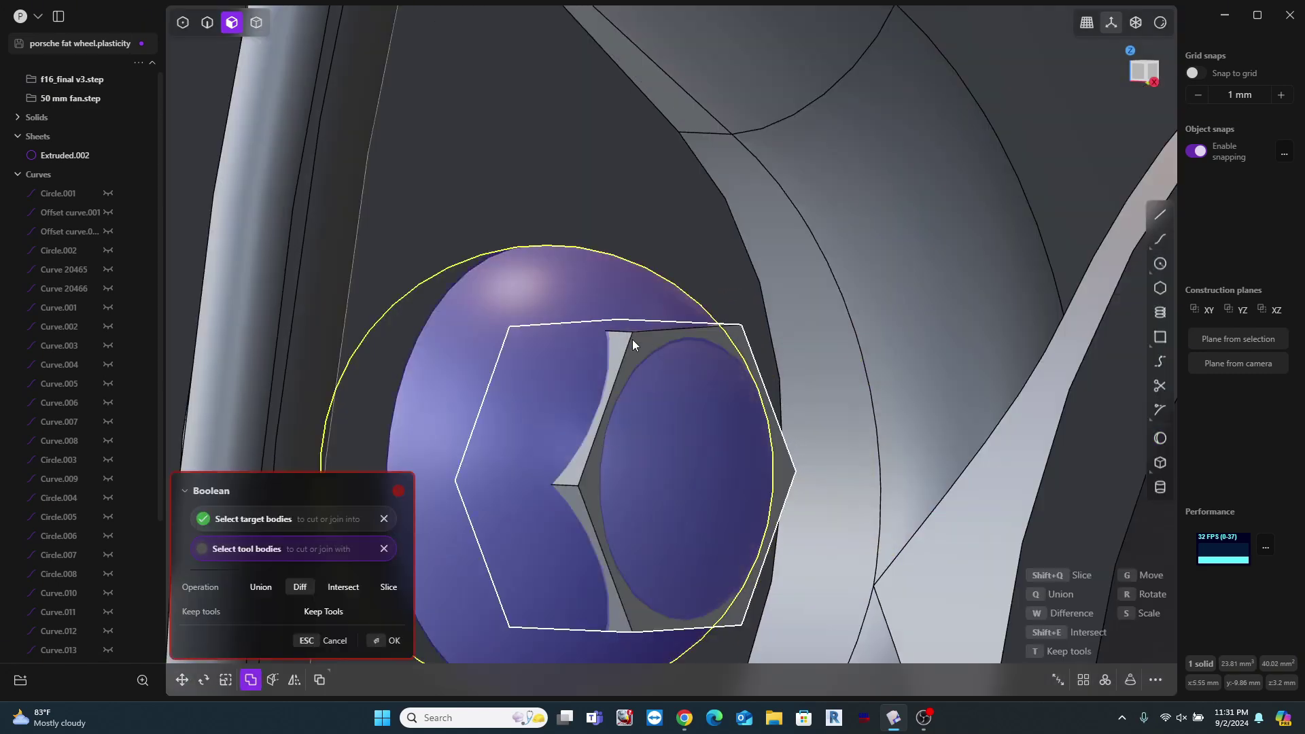
click(628, 342)
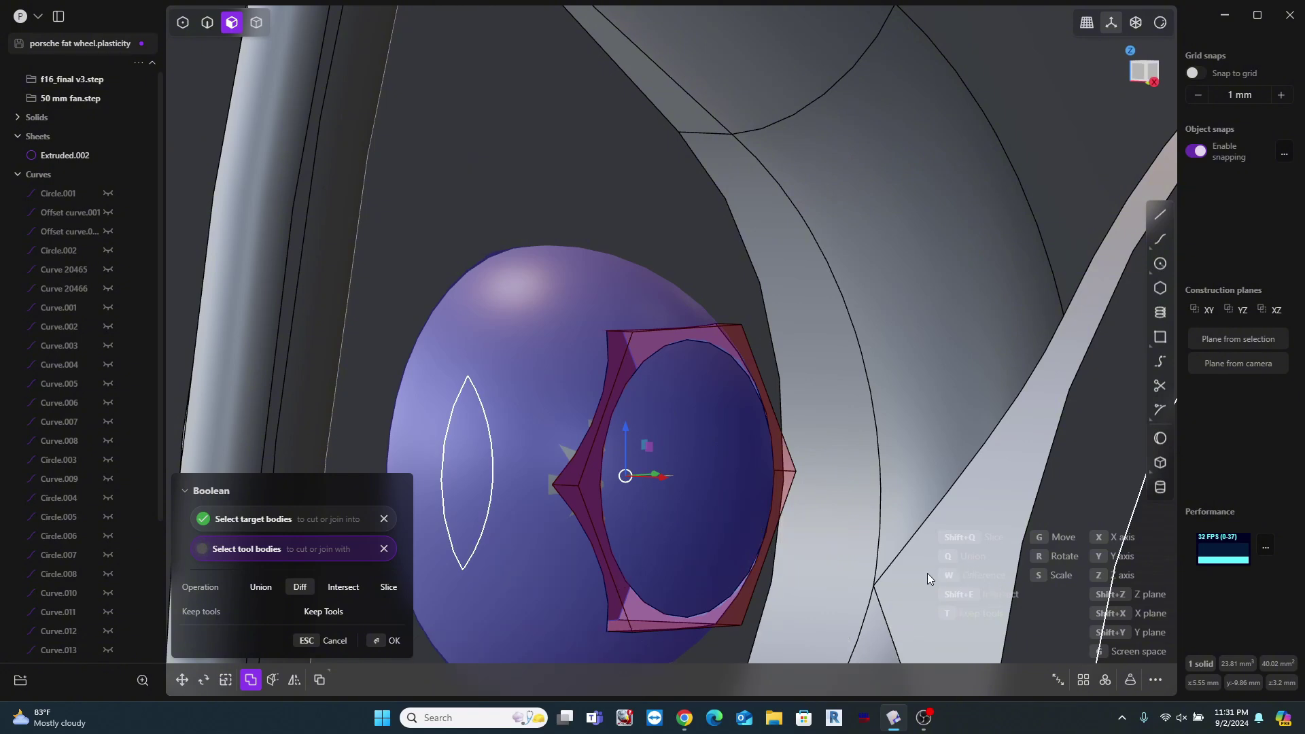
key(shift+e)
key(Return)
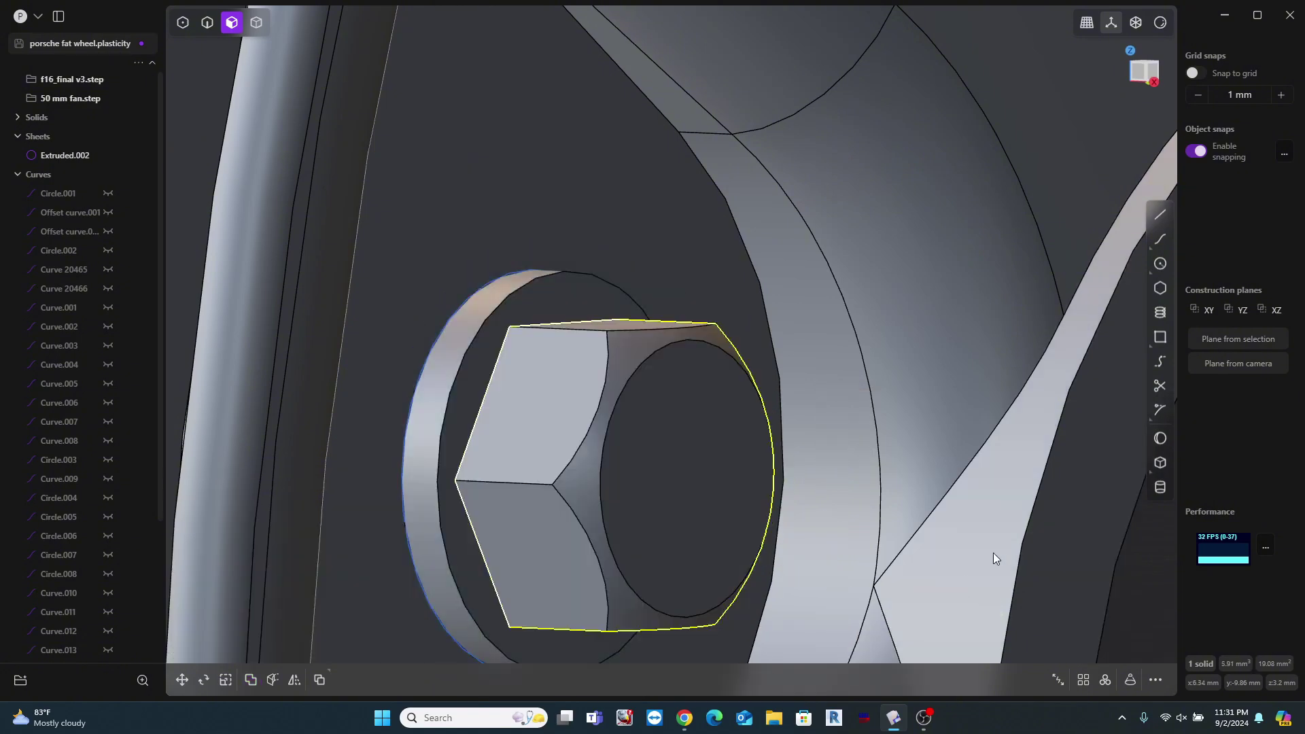
Step: Select the washer disc together with the lug nut and isolate the two bodies
middle_drag(993, 552, 287, 325)
click(288, 325)
key(4)
click(647, 416)
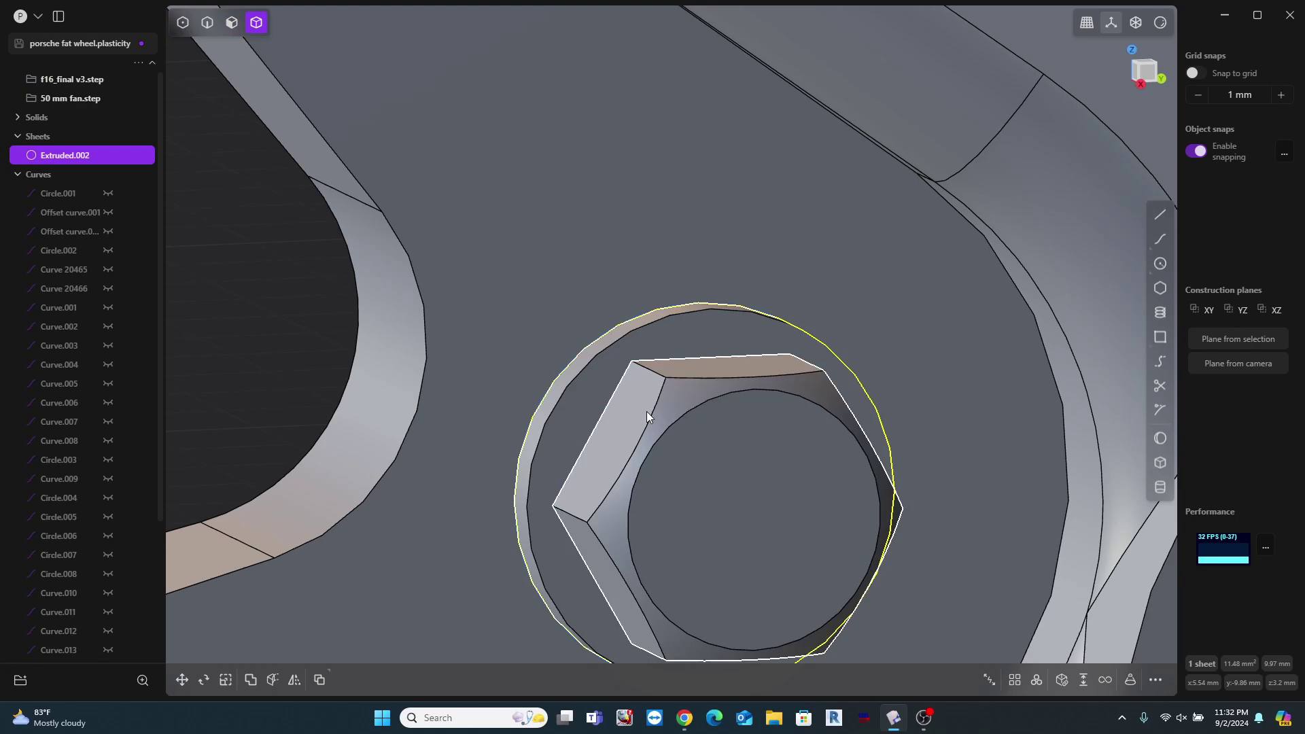
key(/)
middle_drag(646, 412, 1042, 609)
Step: Patch the open circular edge on the back of the washer disc with the Patch hole command
click(998, 371)
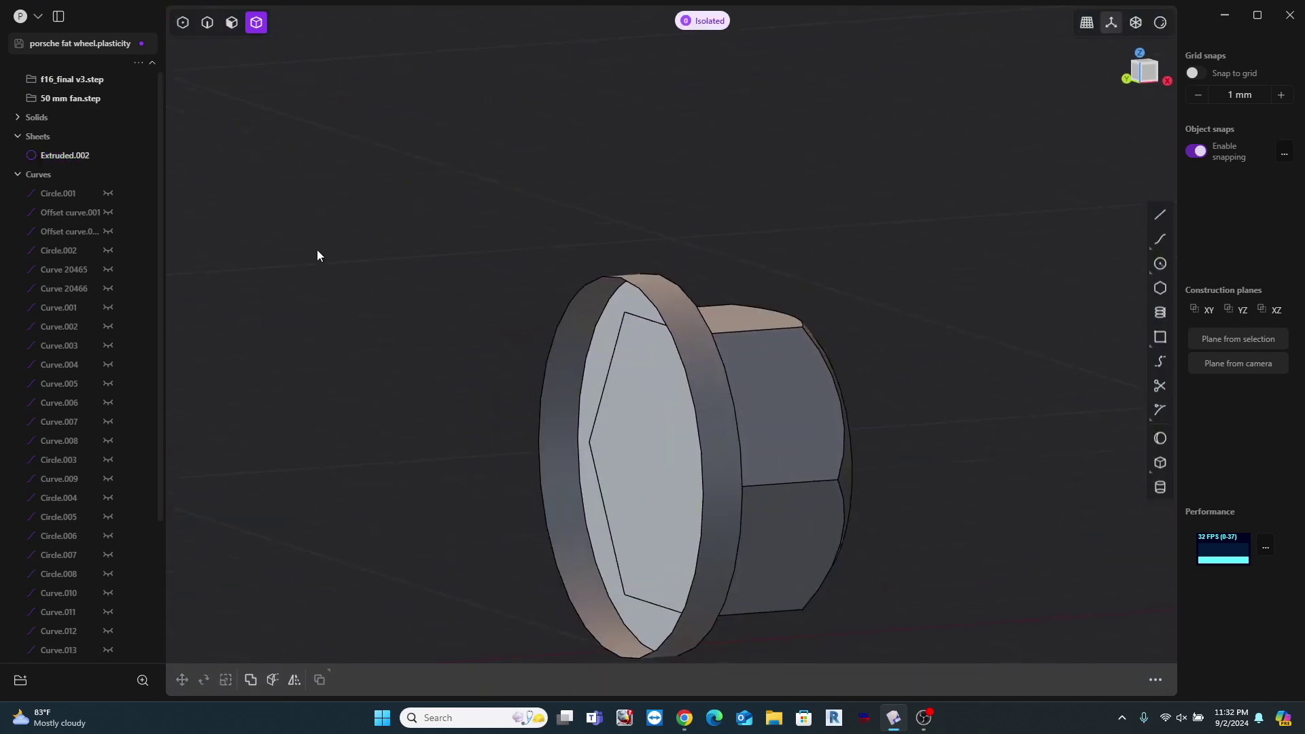
key(2)
click(588, 306)
key(e)
click(1083, 680)
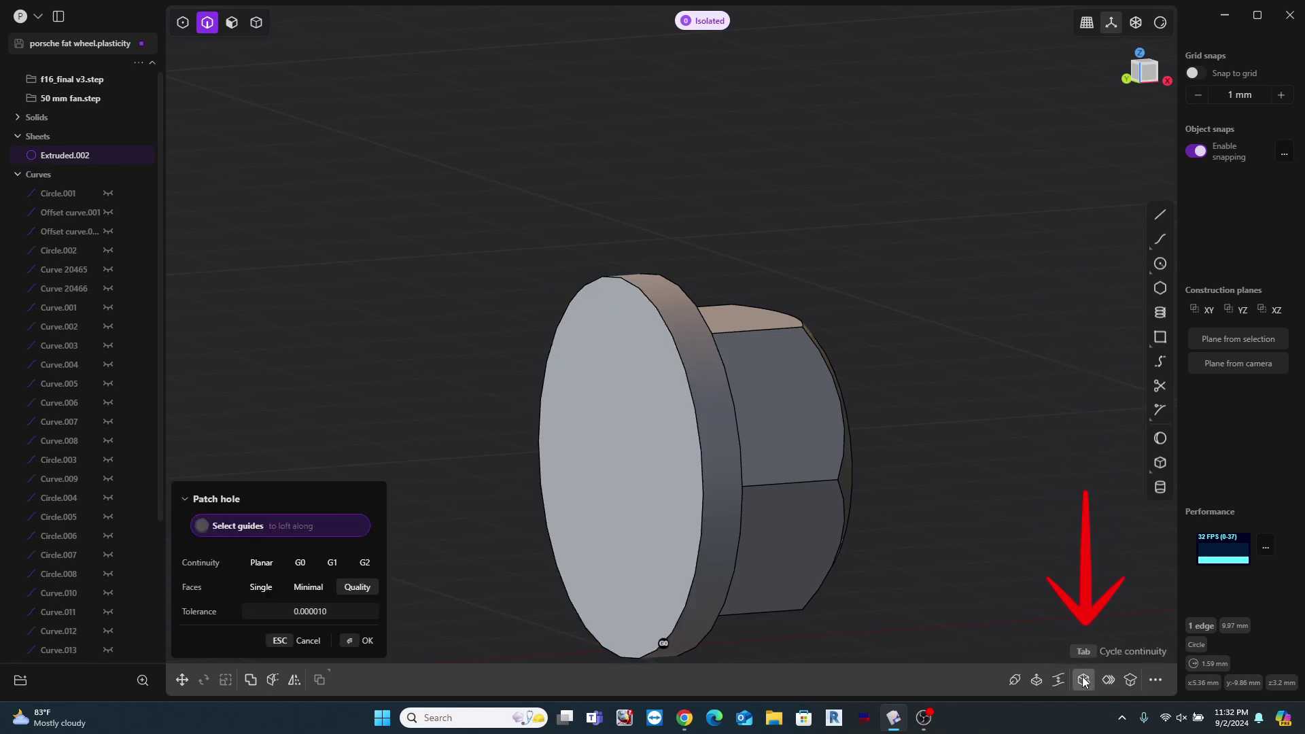
right_click(950, 448)
click(951, 448)
Step: Union the nut and the washer disc into one body and leave the isolated view
middle_drag(950, 448, 852, 440)
key(q)
click(776, 300)
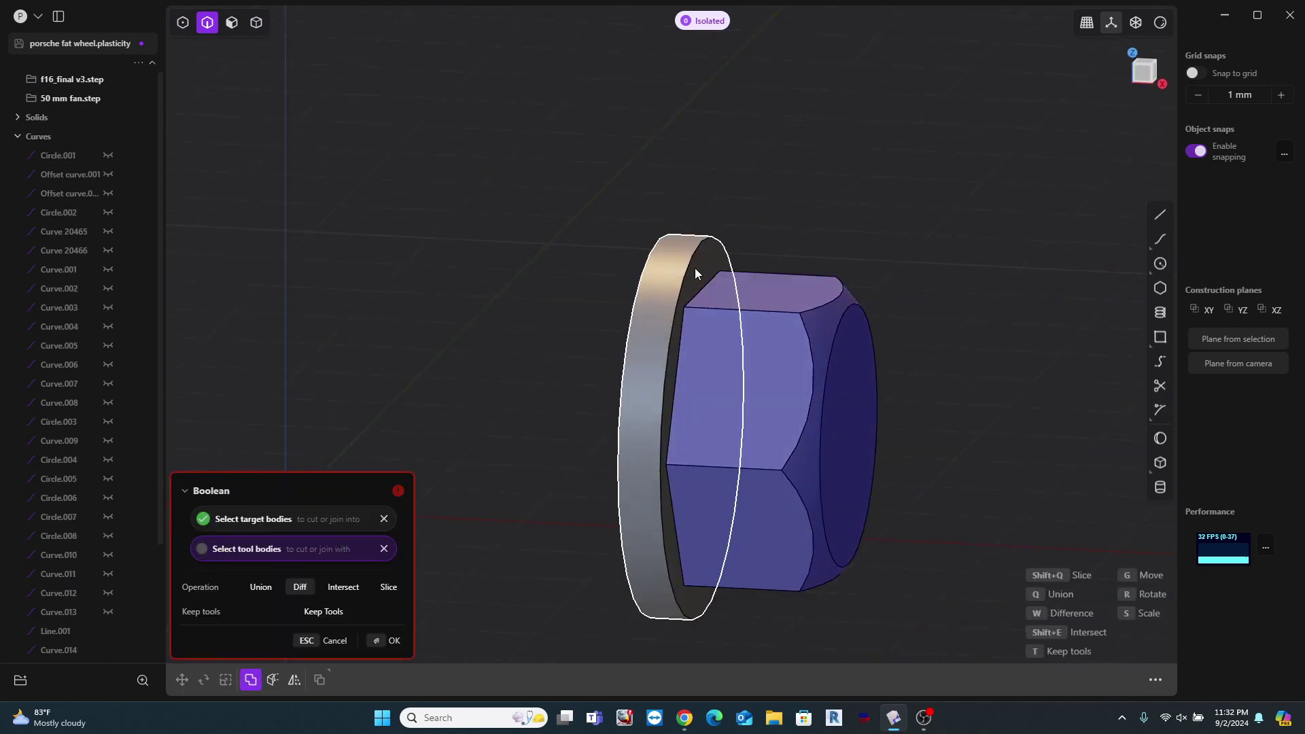
click(695, 268)
key(q)
key(q)
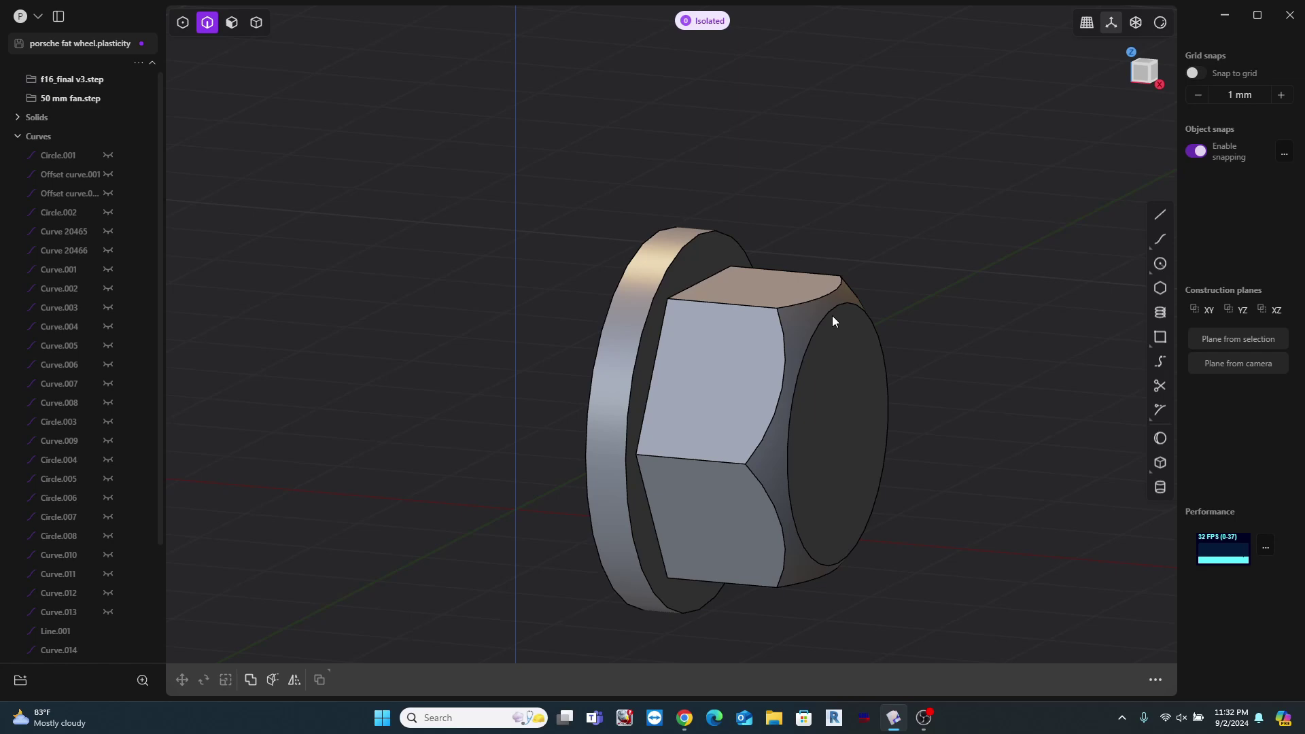
key(/)
Step: Create a 360-degree radial array of 5 lug nuts around the wheel's hub centre
key(4)
click(446, 329)
text(f)
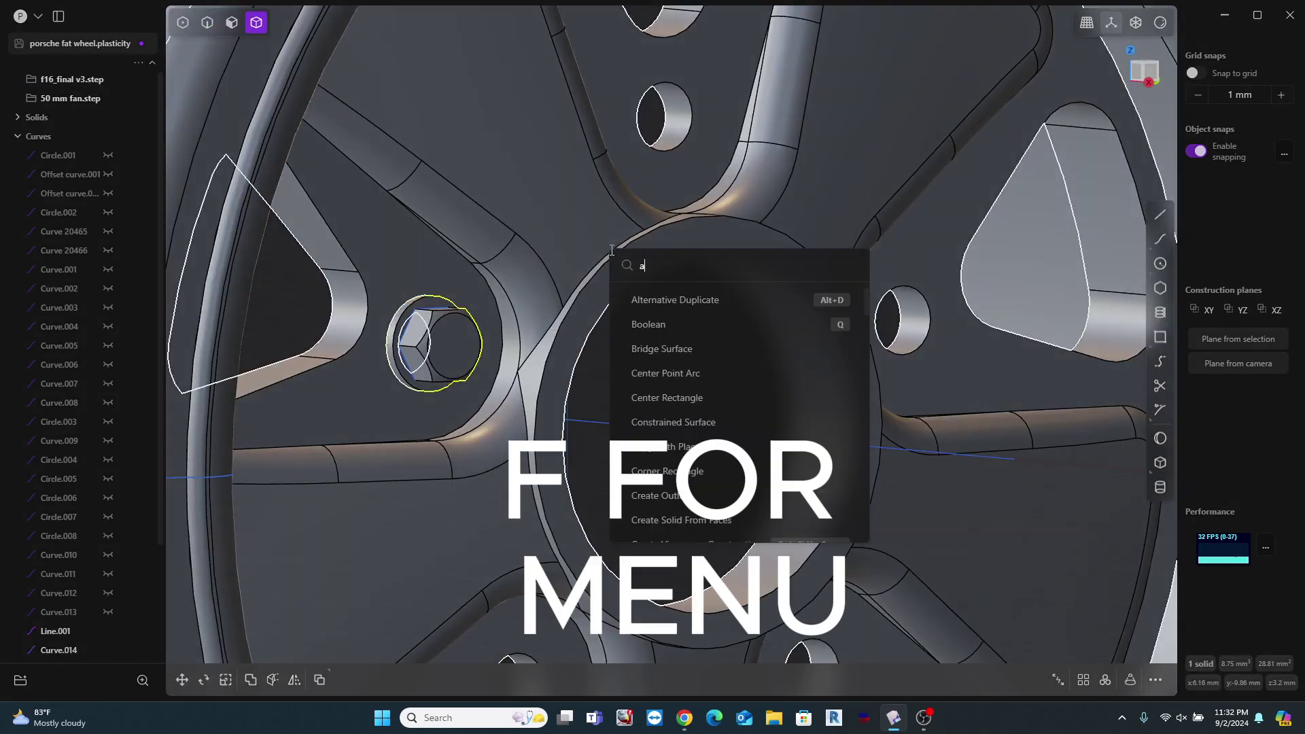
text(arr)
click(679, 333)
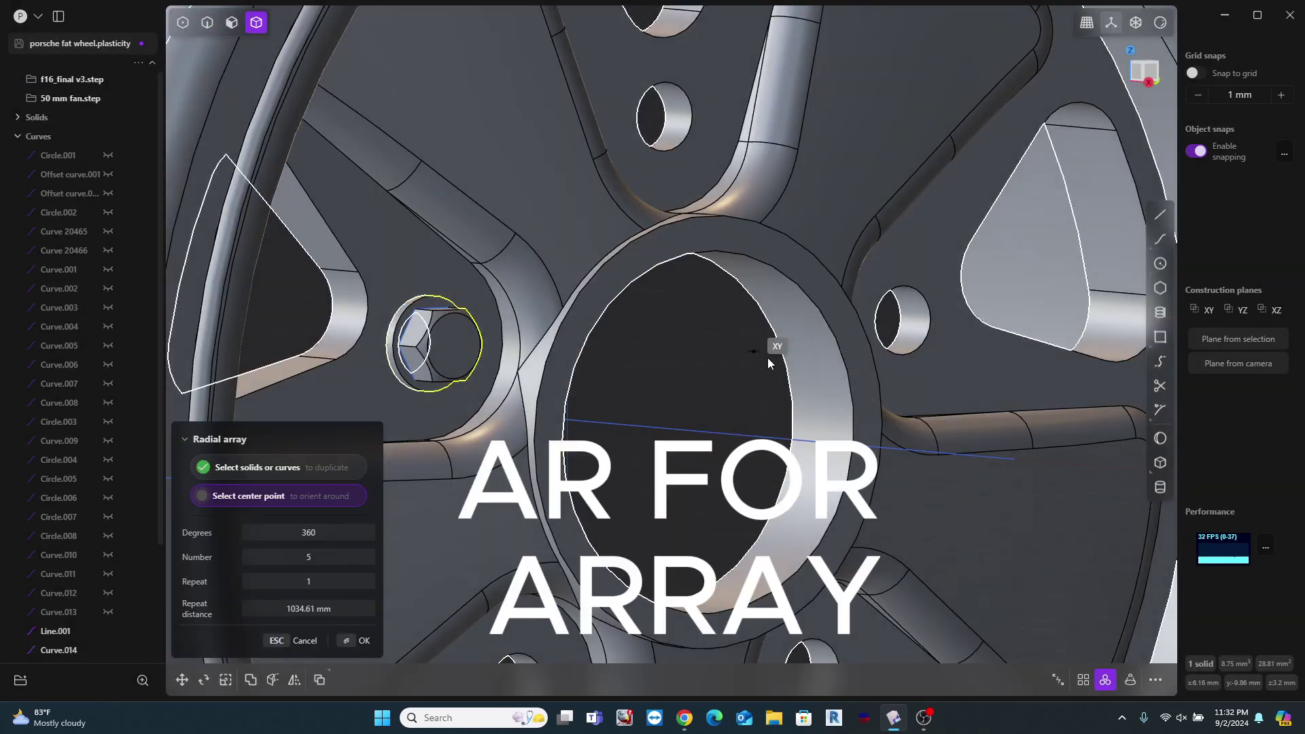
click(709, 432)
scroll(708, 414, down, 2)
shift+middle_drag(709, 397, 847, 299)
key(Return)
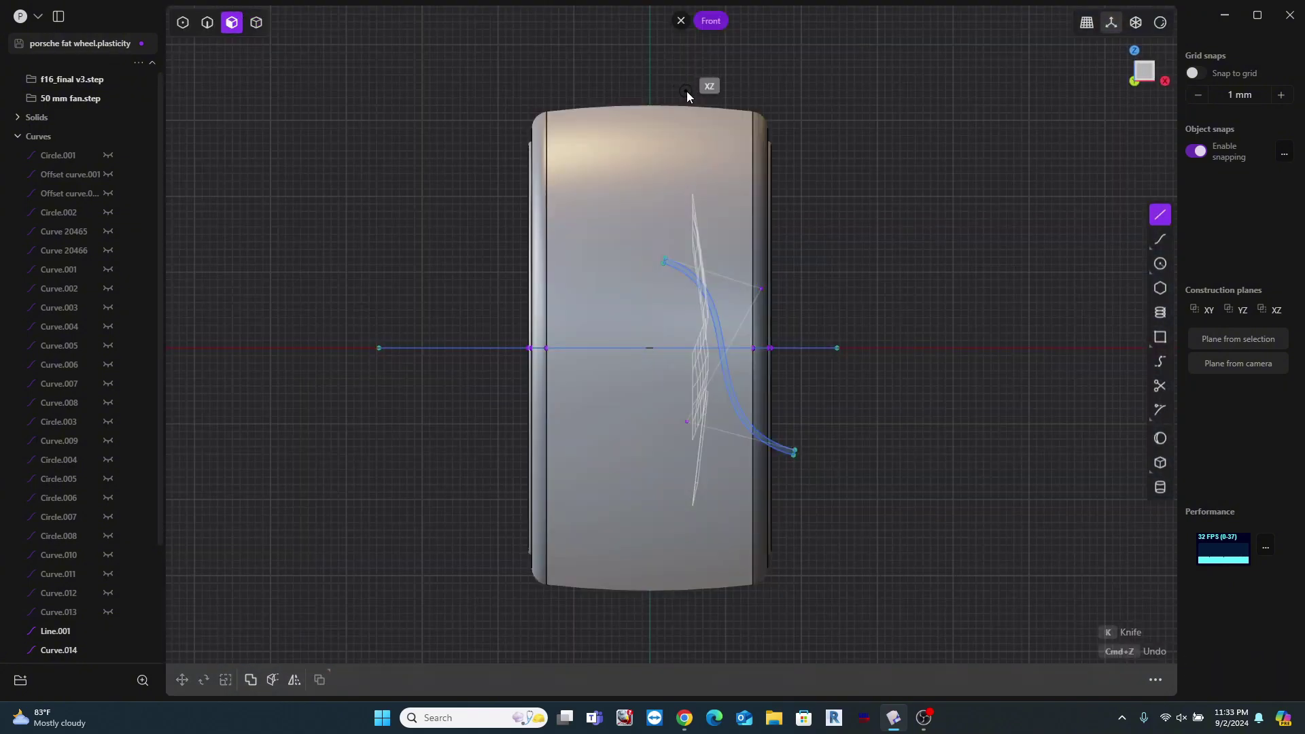
Step: In the front view, draw two closely spaced vertical lines across the tire, about 70 mm and 66 mm long, on one side of its centre
click(685, 93)
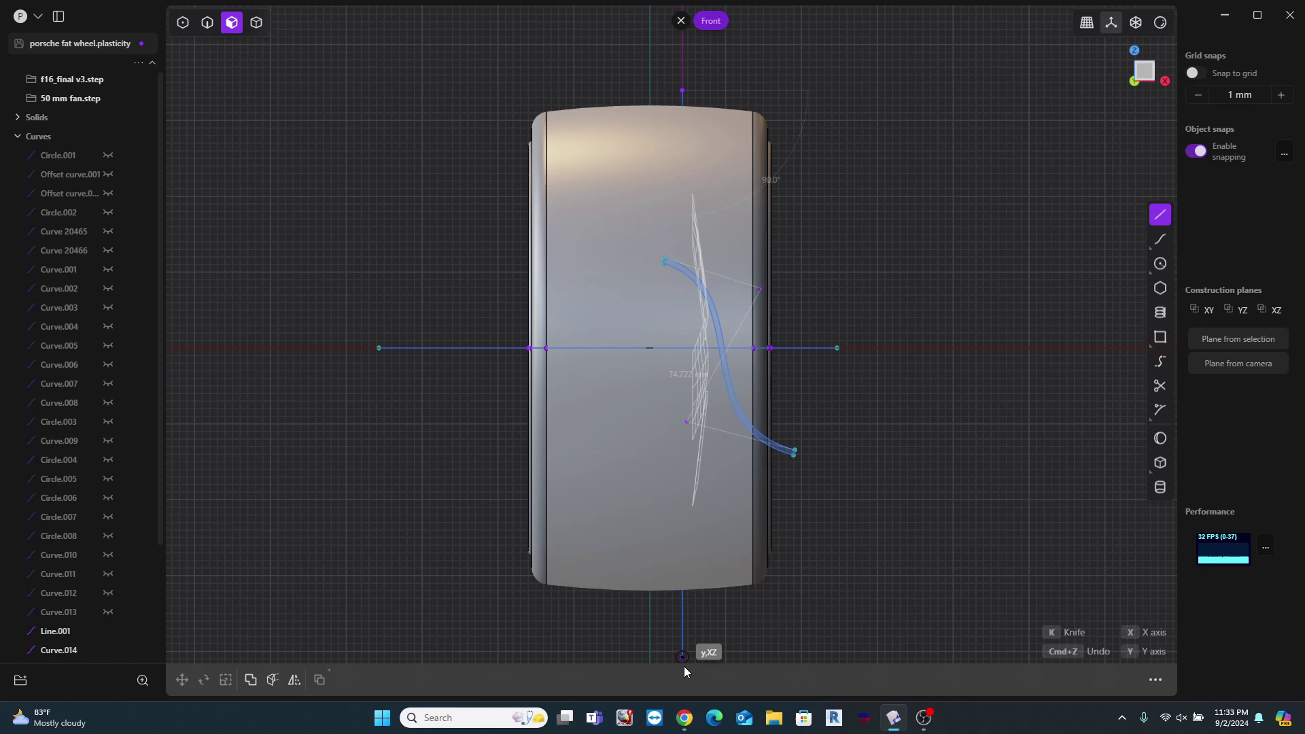
click(710, 631)
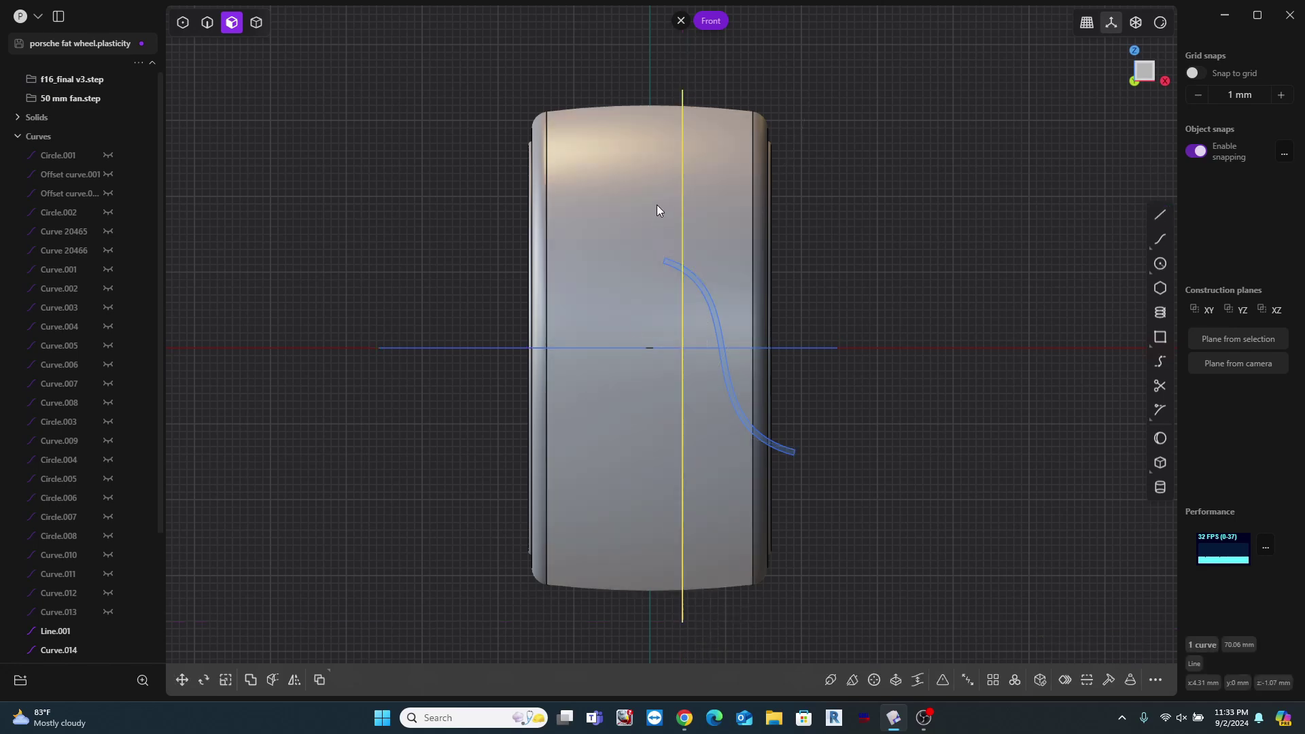
key(shift+a)
scroll(666, 86, up, 5)
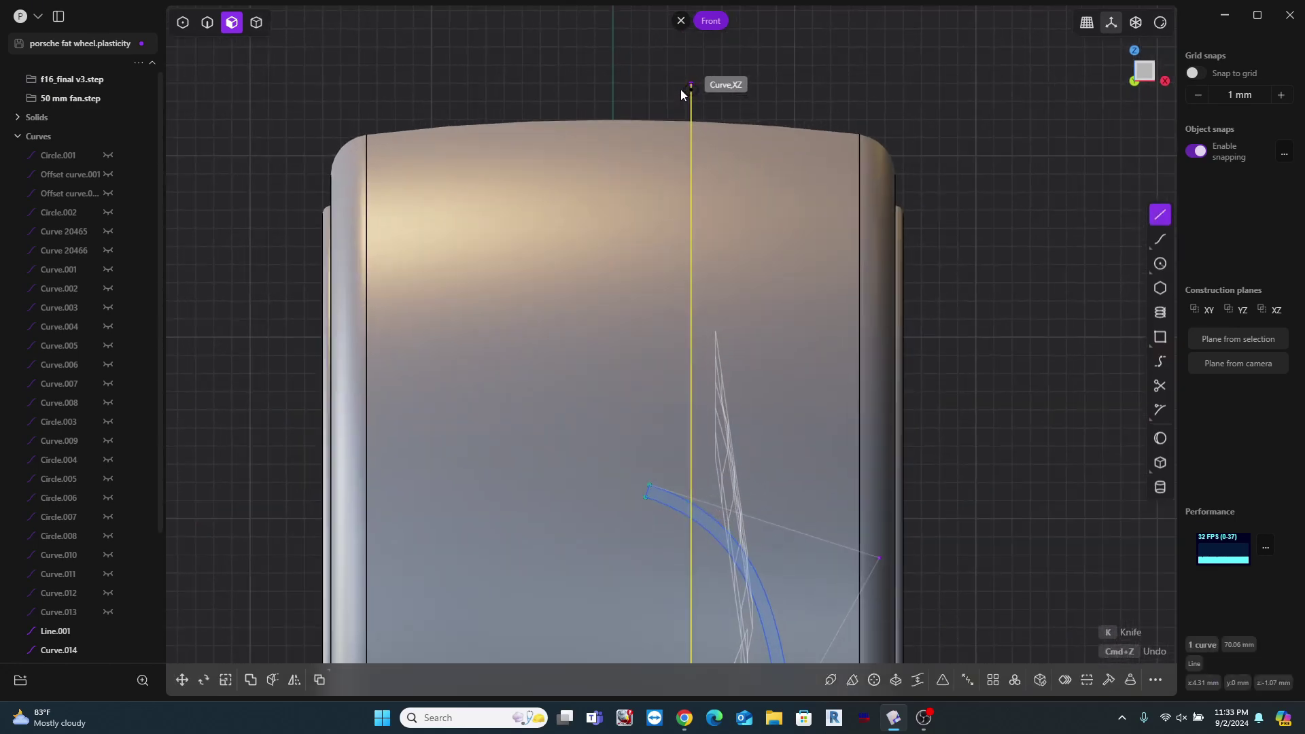
scroll(676, 83, down, 5)
click(664, 502)
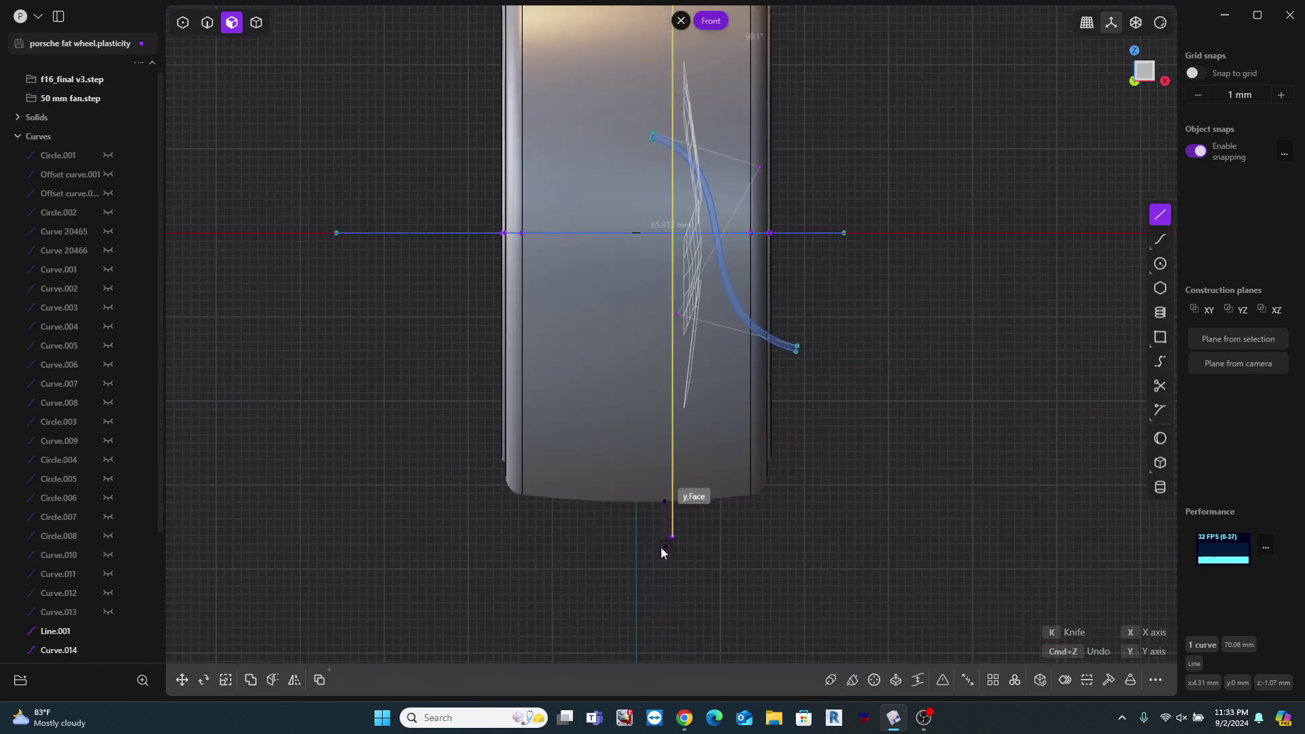
key(Escape)
scroll(663, 427, down, 3)
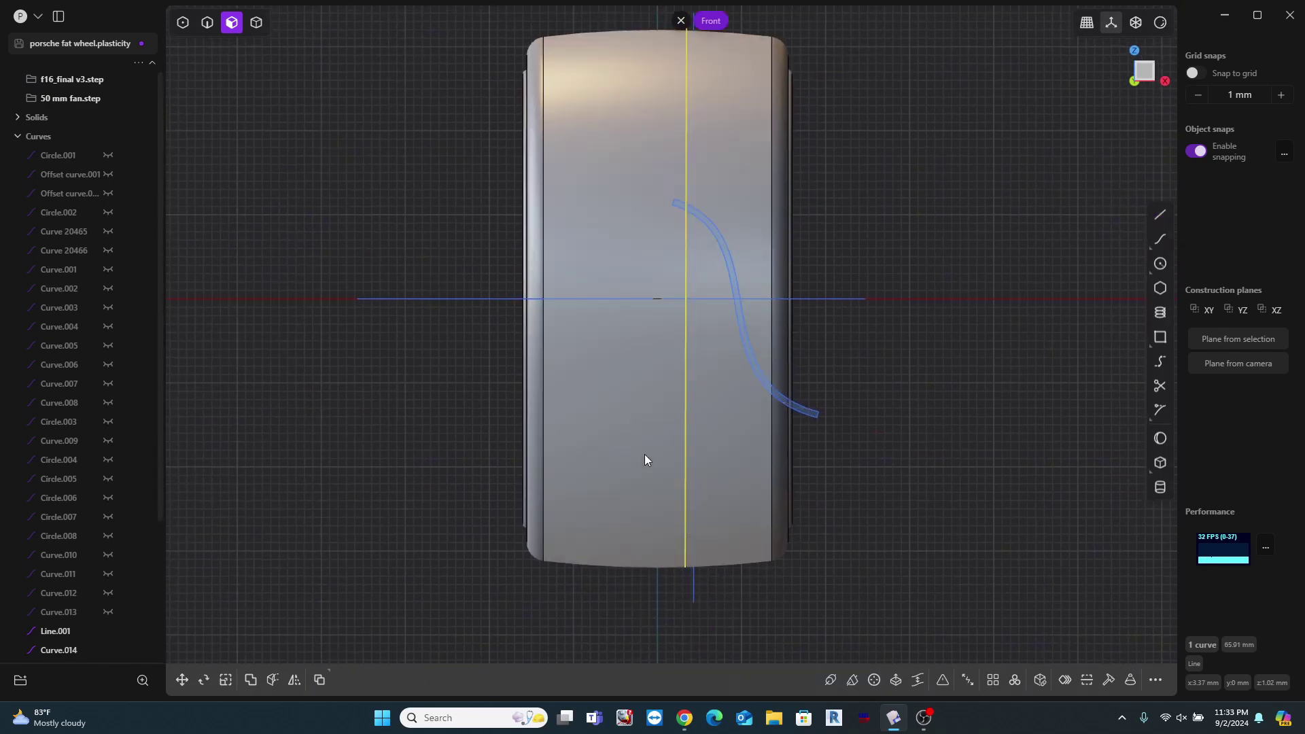
Step: Move the lower endpoint of the shorter vertical line down so it extends well past the tire's bottom
key(1)
click(675, 539)
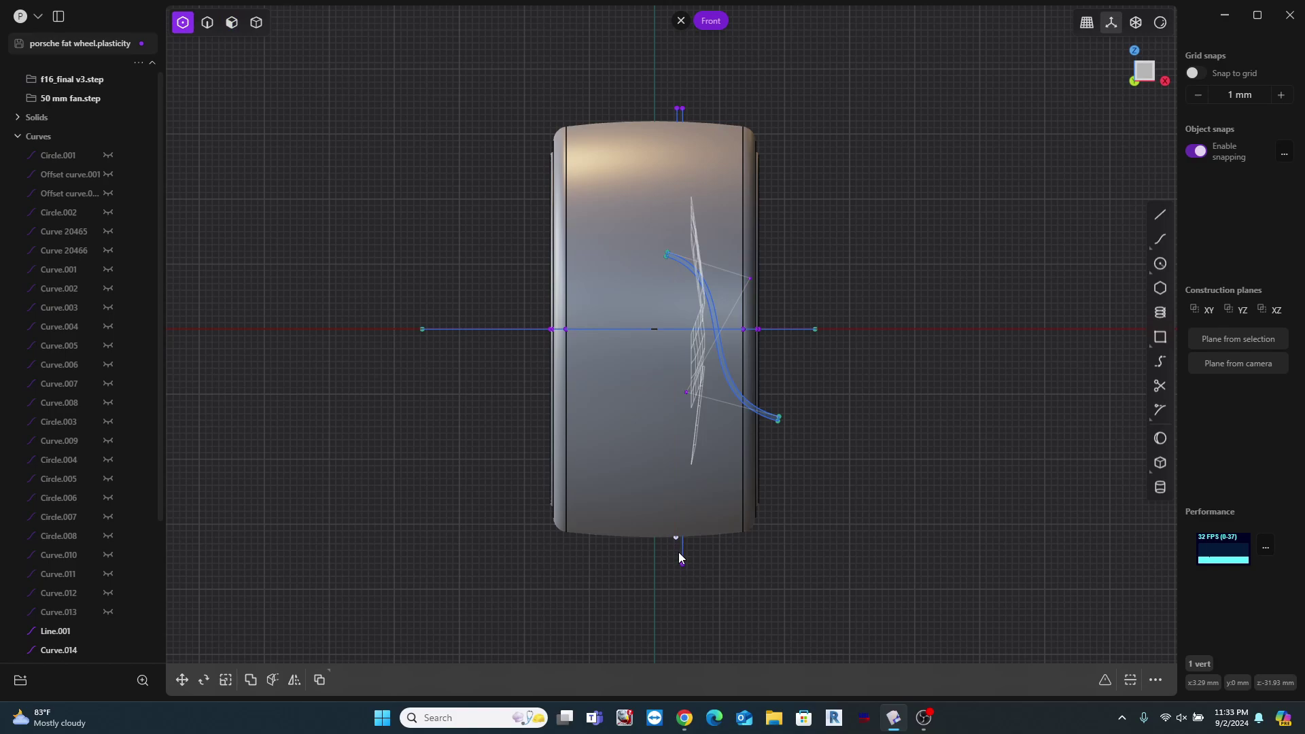
key(g)
click(835, 518)
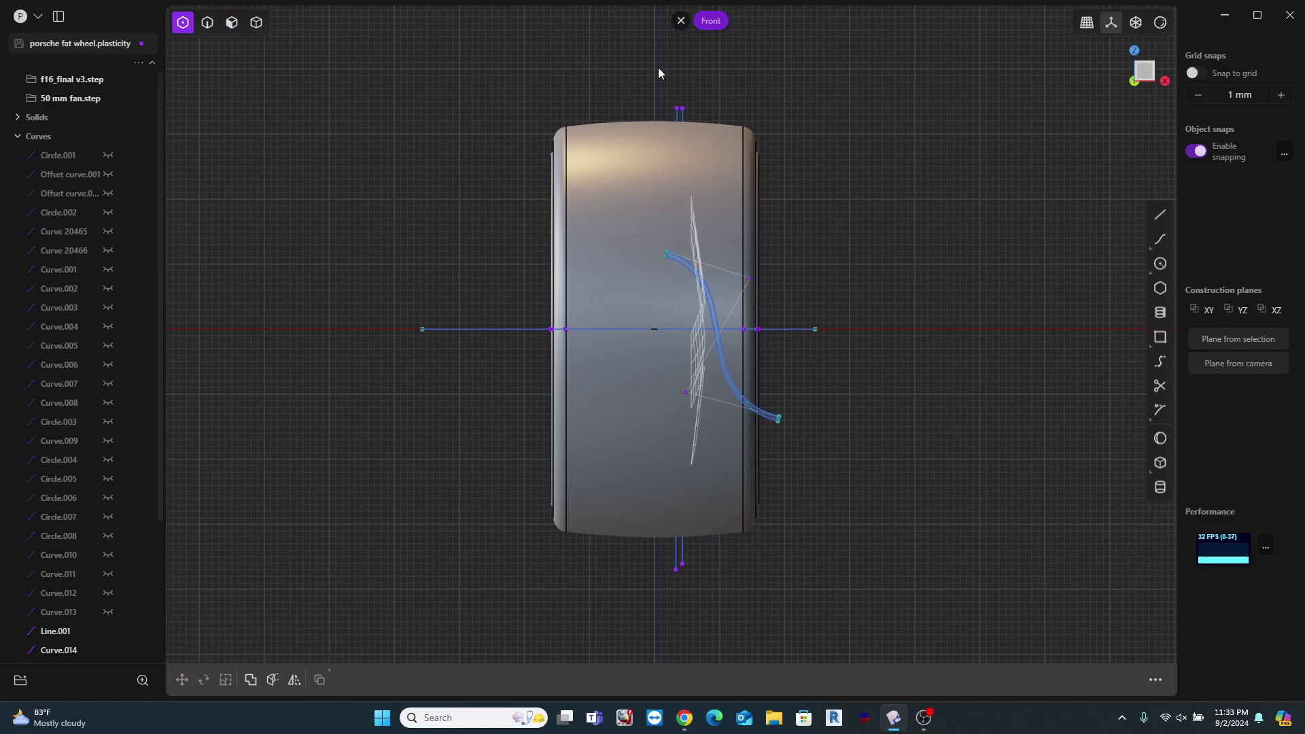
Step: Mirror the two vertical lines to the other side of the tire about the central Z axis
scroll(658, 68, up, 3)
key(2)
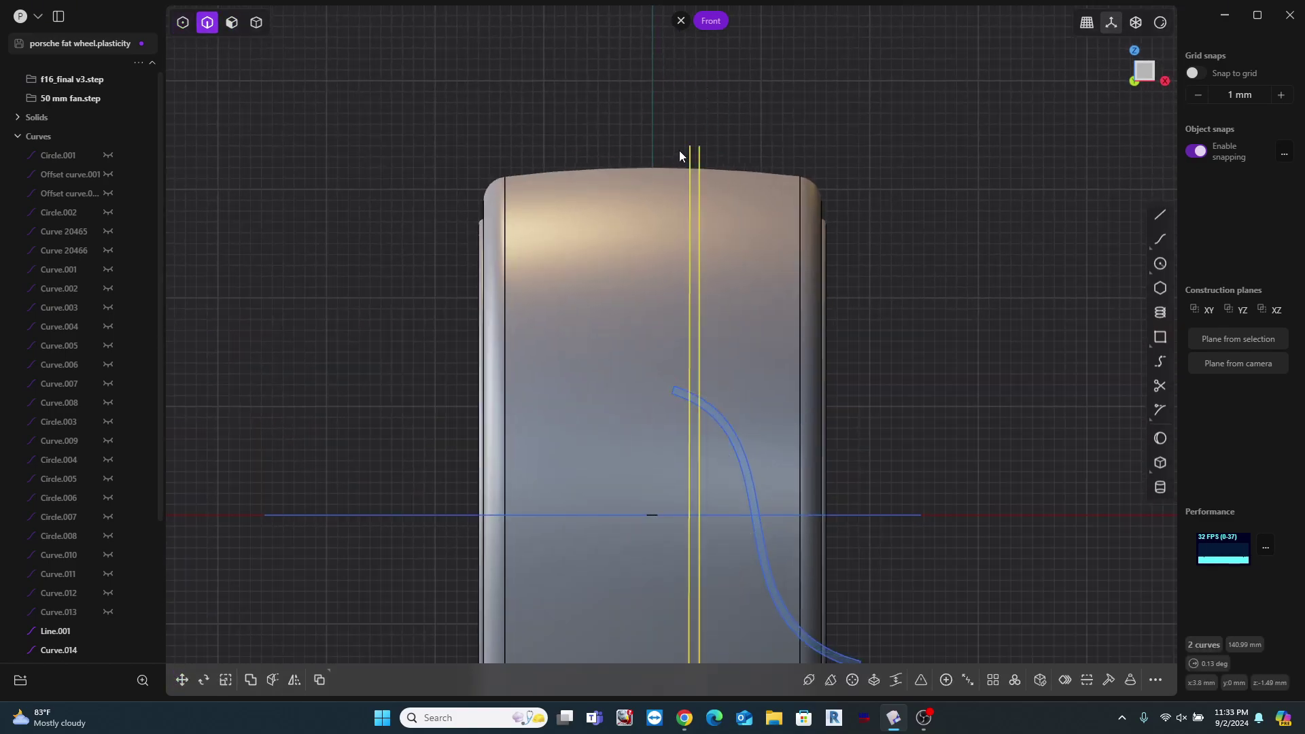
key(alt+x)
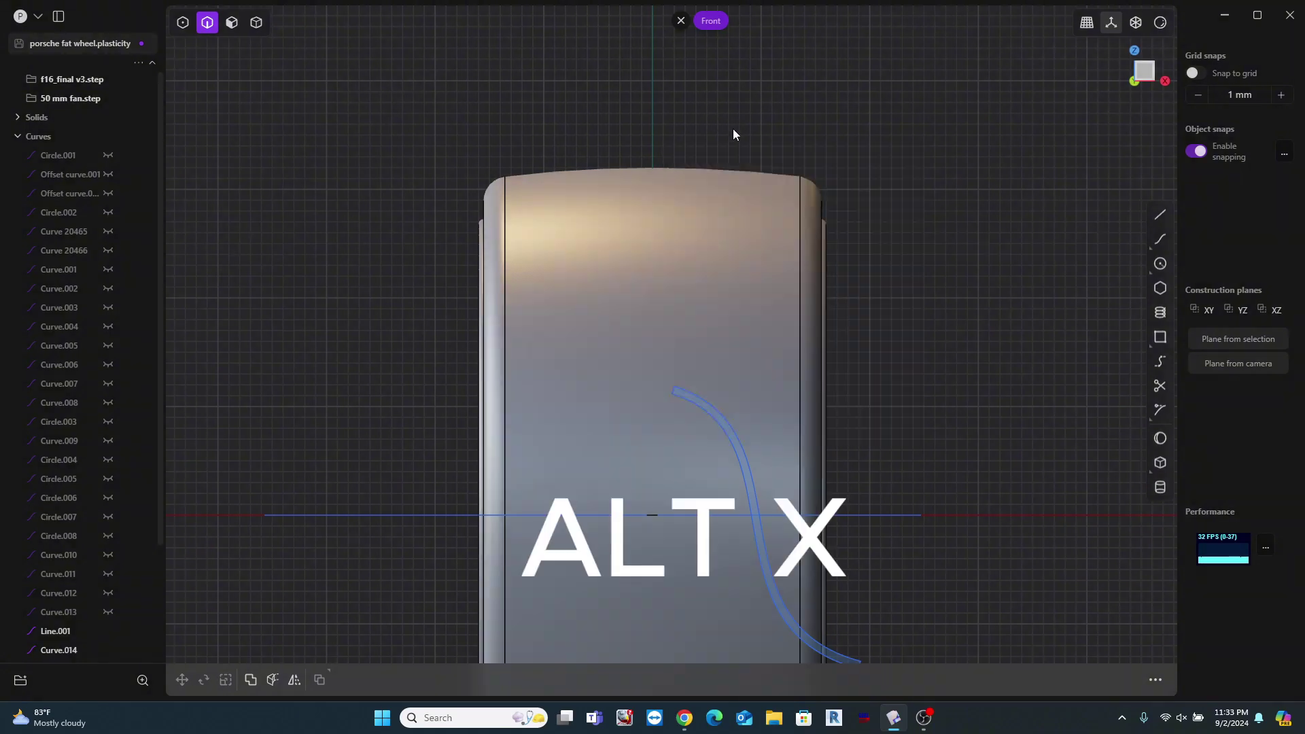
drag(729, 115, 696, 163)
key(alt+x)
key(f)
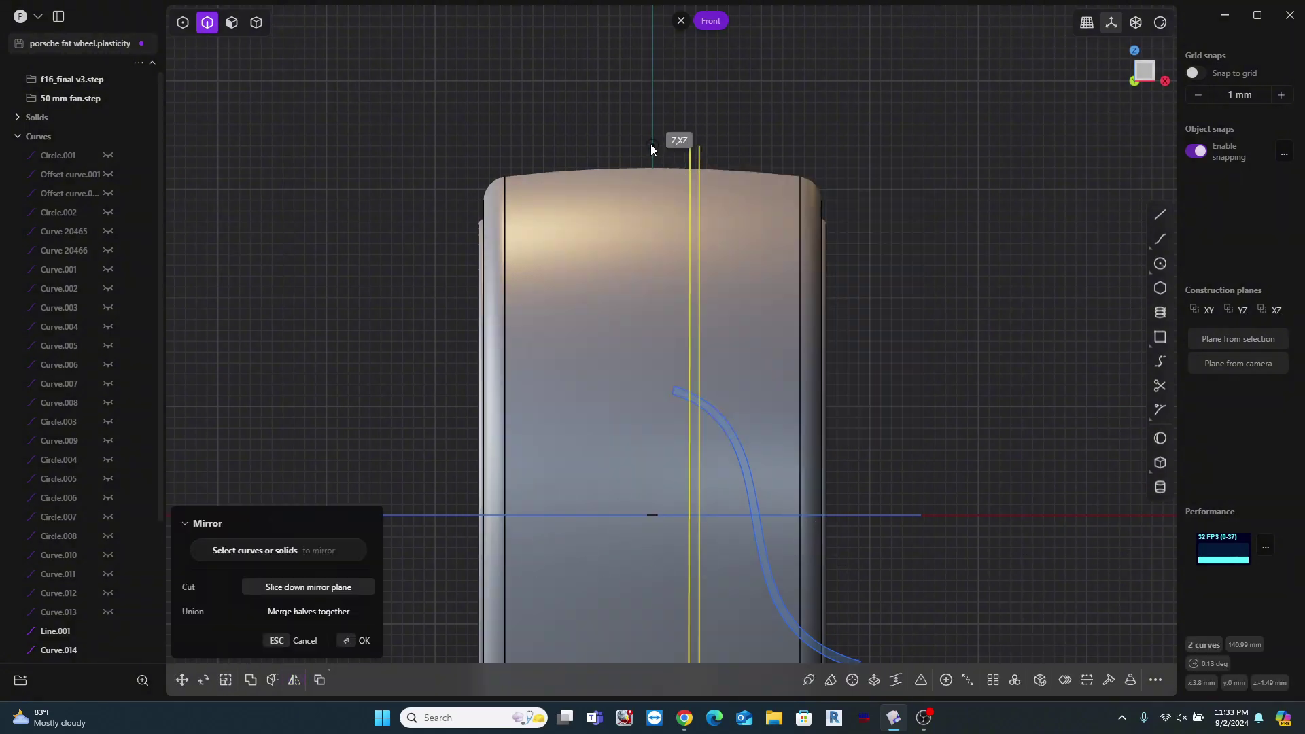
click(650, 144)
click(670, 104)
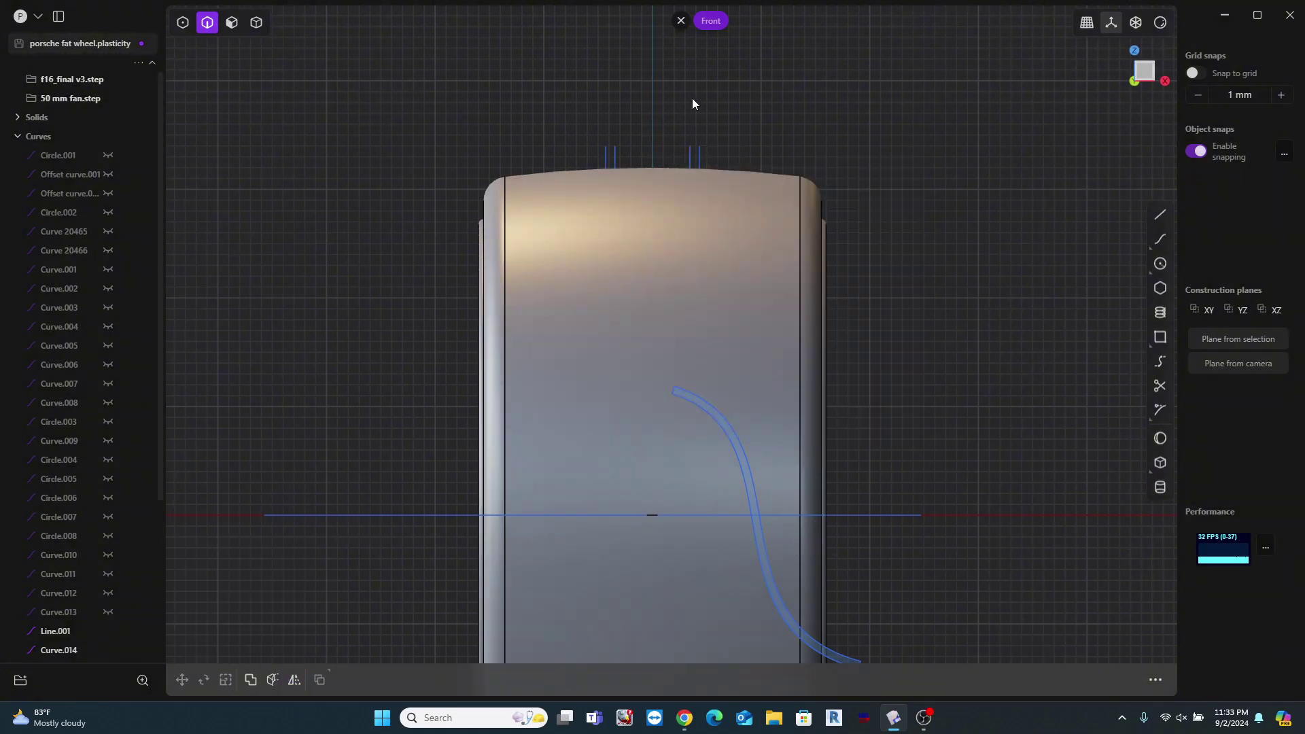
Step: Cut the tire body with each of the two original vertical lines to separate a narrow band
key(4)
click(717, 186)
key(c)
click(700, 154)
right_click(714, 134)
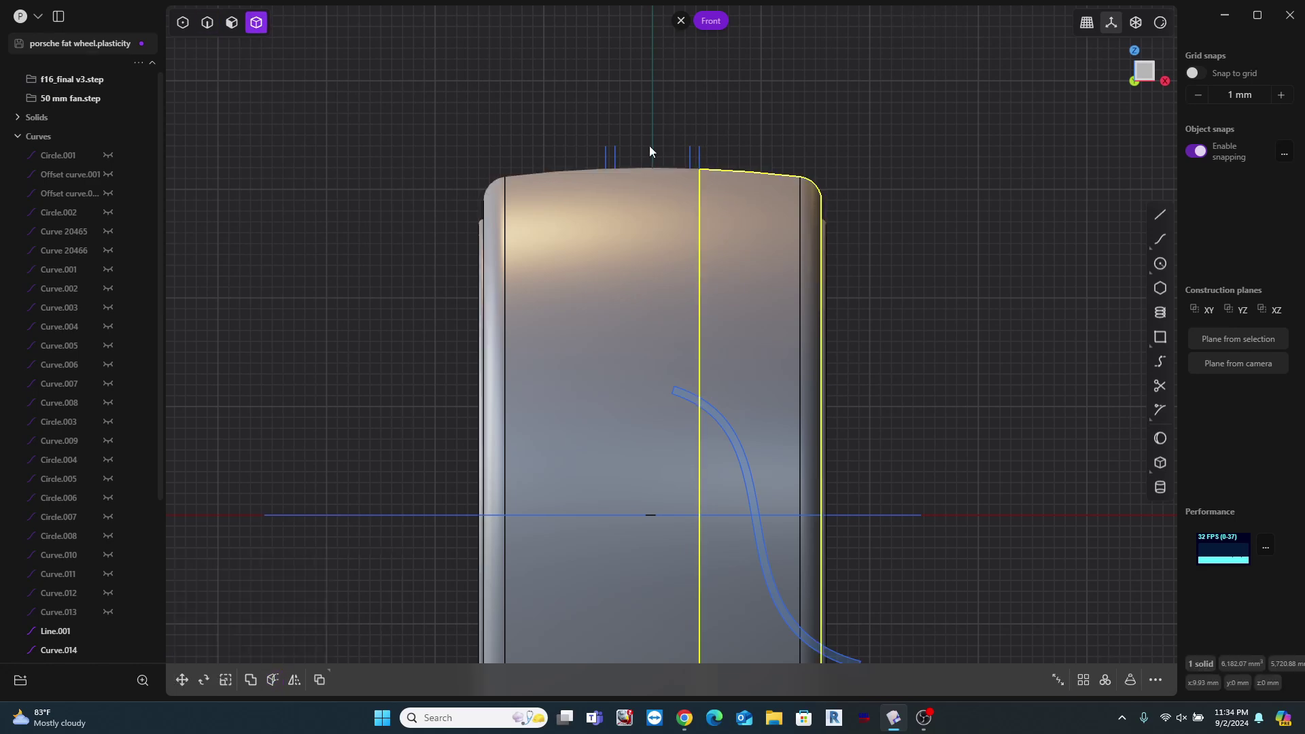
click(658, 185)
key(c)
click(690, 155)
right_click(721, 125)
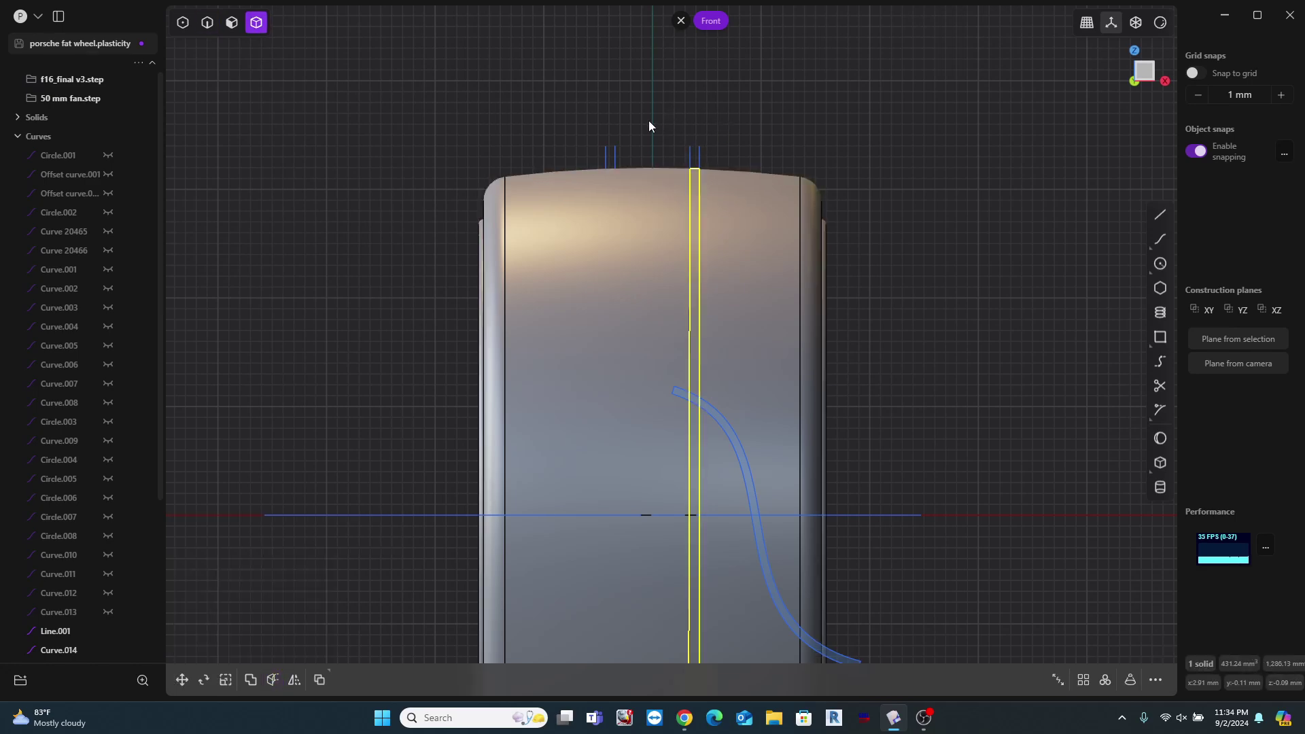
Step: Cut the remaining tire body with each of the two mirrored lines to separate the second narrow band
click(620, 202)
key(c)
click(617, 157)
key(Return)
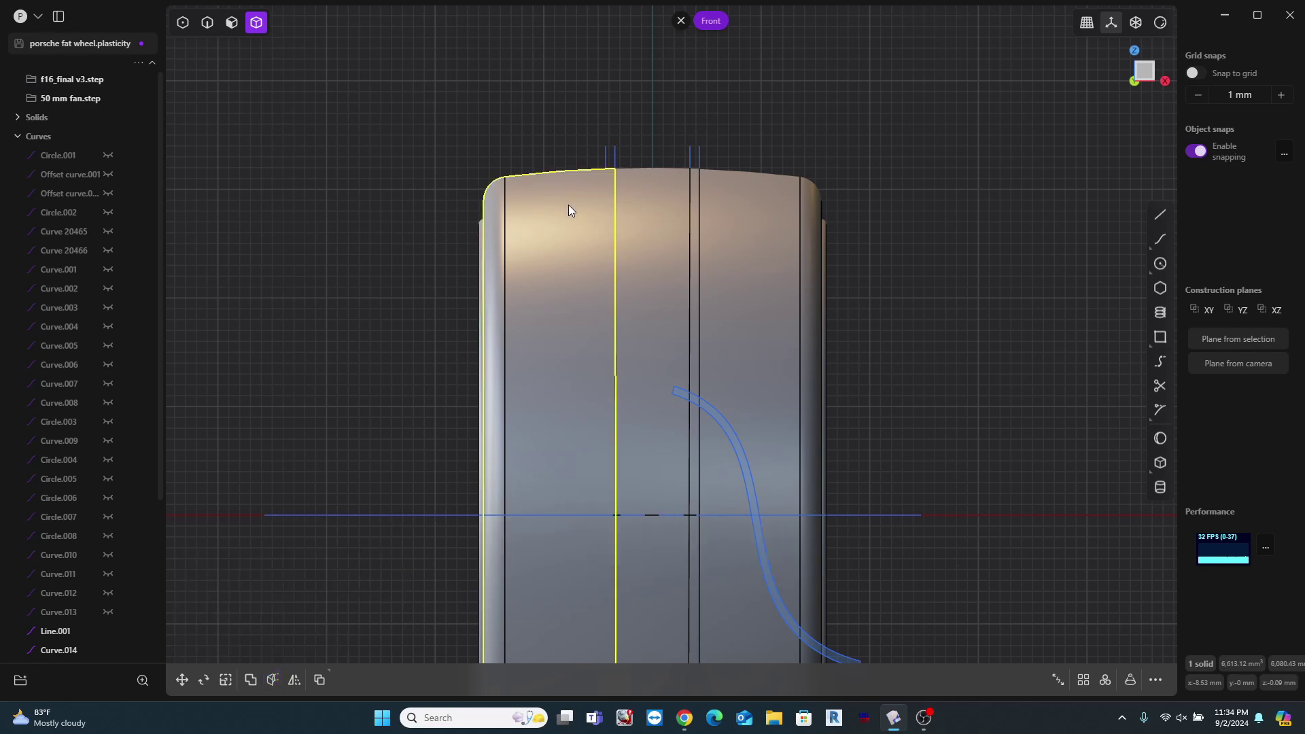
key(c)
click(606, 153)
right_click(701, 120)
middle_drag(700, 119, 631, 130)
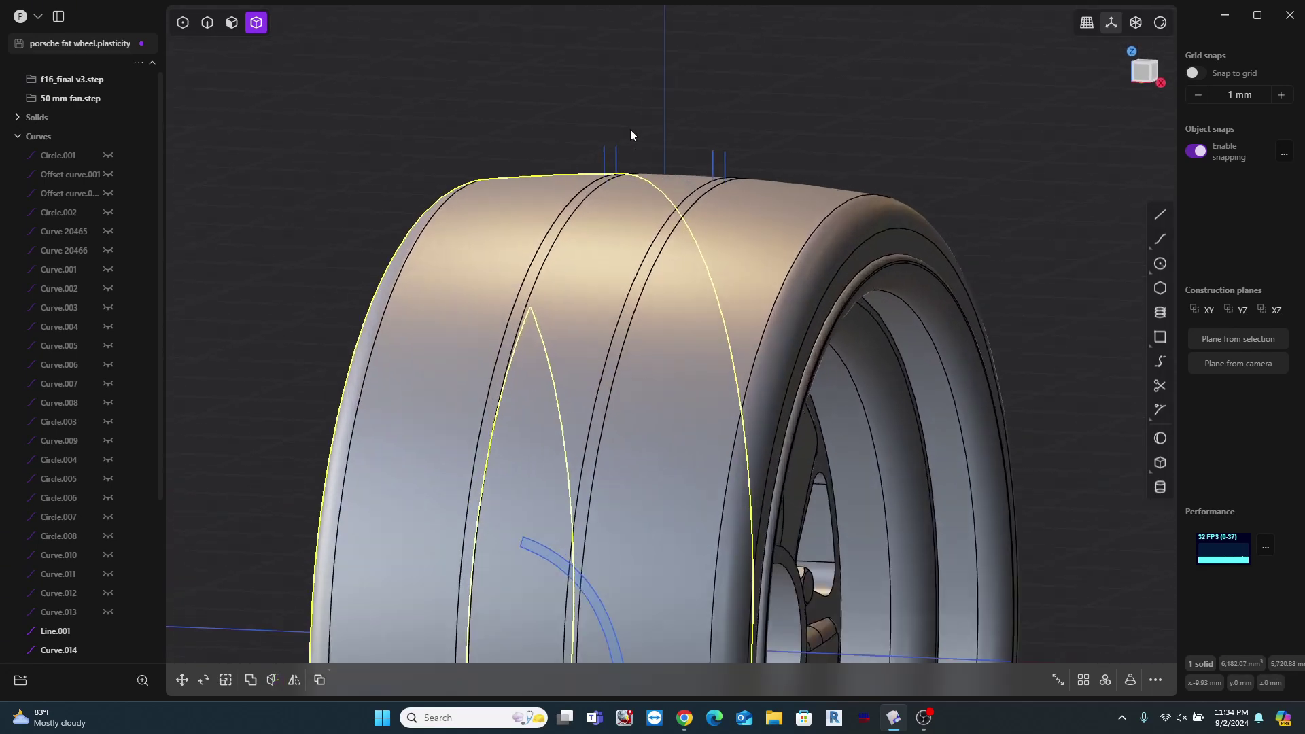
Step: Offset the outer faces of the two narrow tire bands to form circumferential tread grooves
key(3)
scroll(590, 207, up, 5)
click(590, 206)
key(o)
shift+click(865, 234)
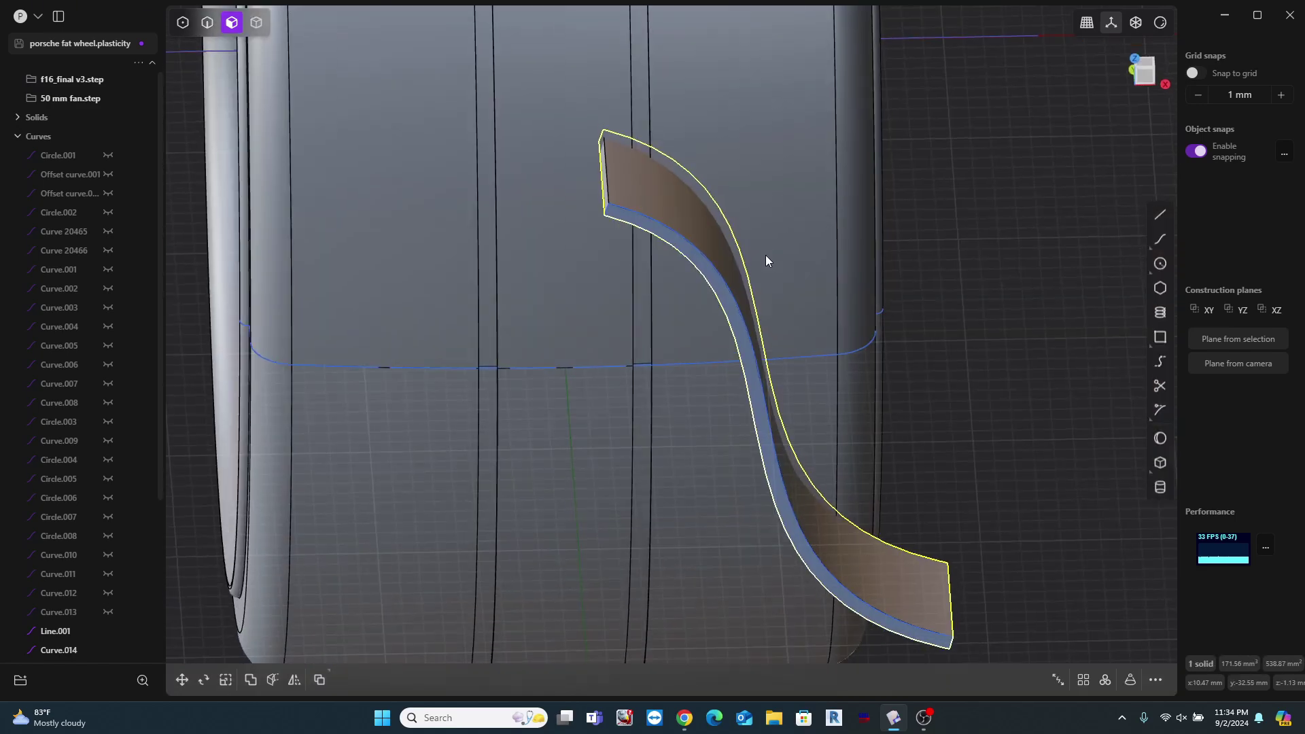
Step: Subtract the outer tire section from the S-shaped tread solid with a Boolean difference, keeping the tool body
middle_drag(766, 255, 711, 143)
key(q)
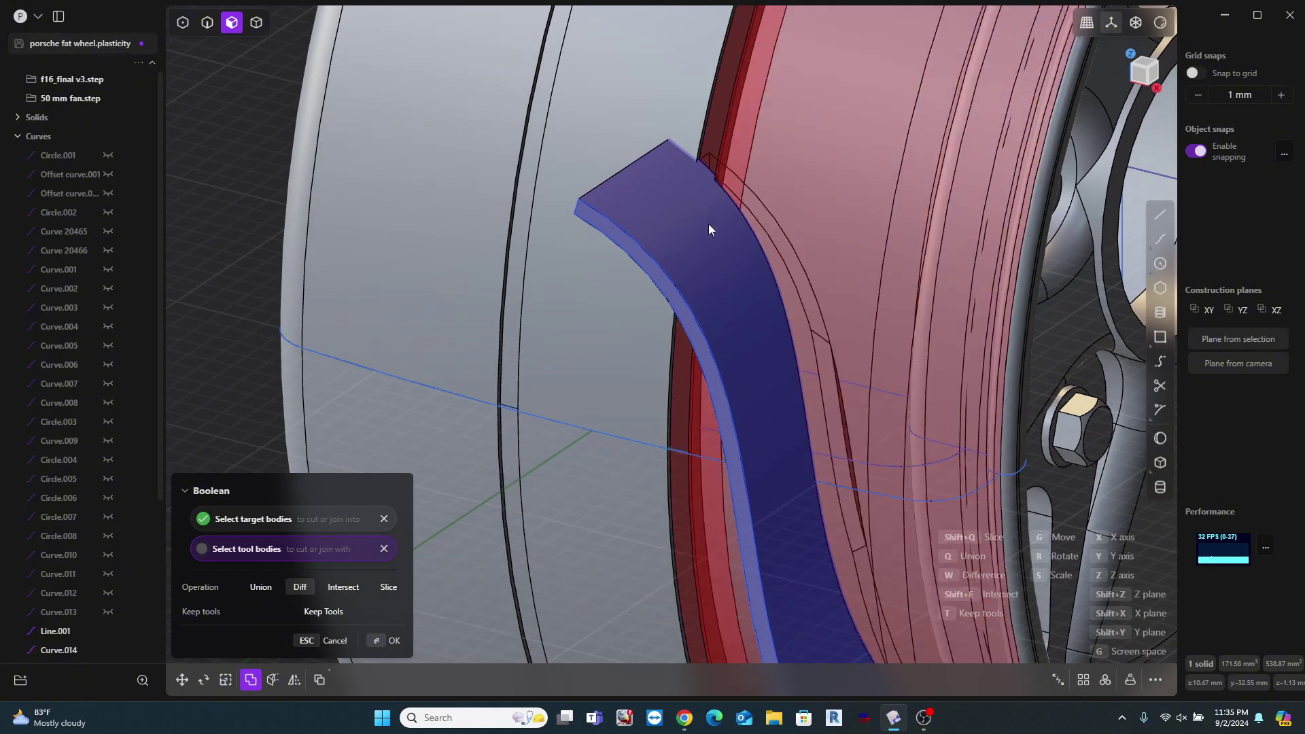
key(t)
key(Return)
Step: In the right view, move the trimmed S-shaped tread solid about 0.27 mm along the Y axis into the tire
key(KP_3)
click(581, 429)
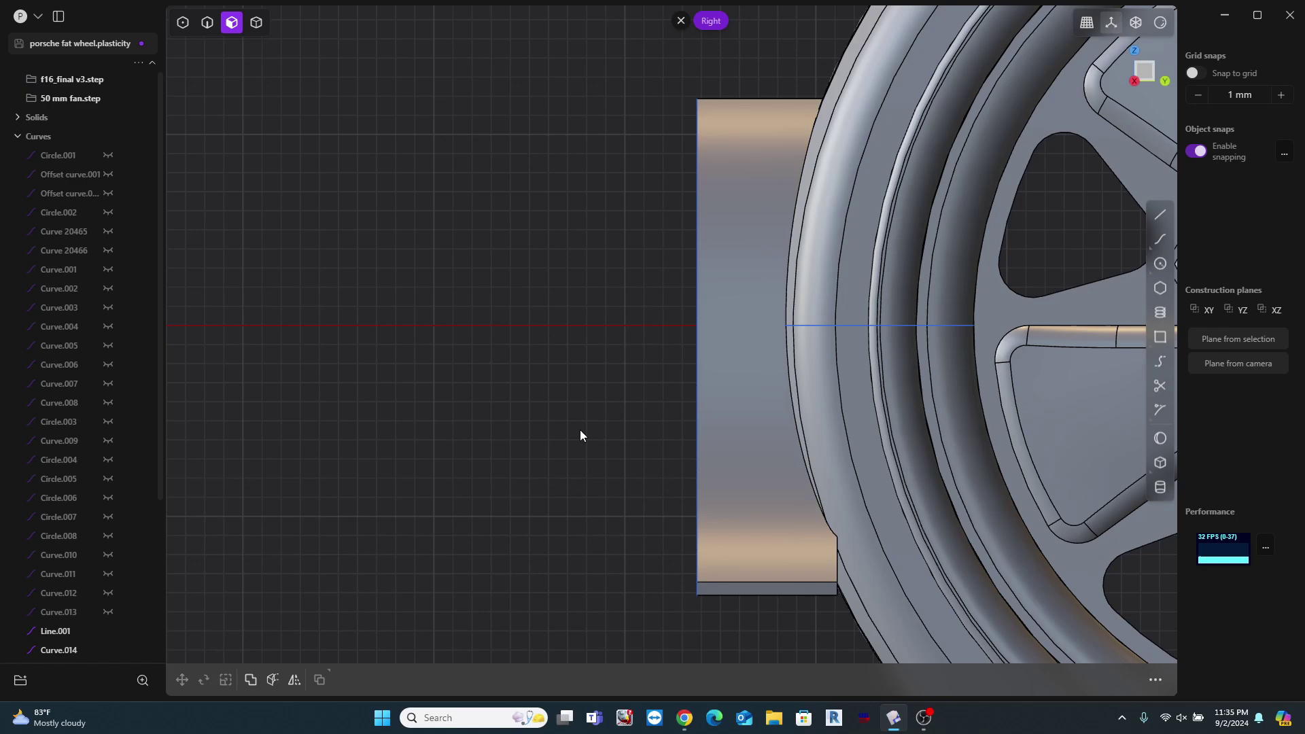
click(720, 427)
key(g)
scroll(830, 272, up, 2)
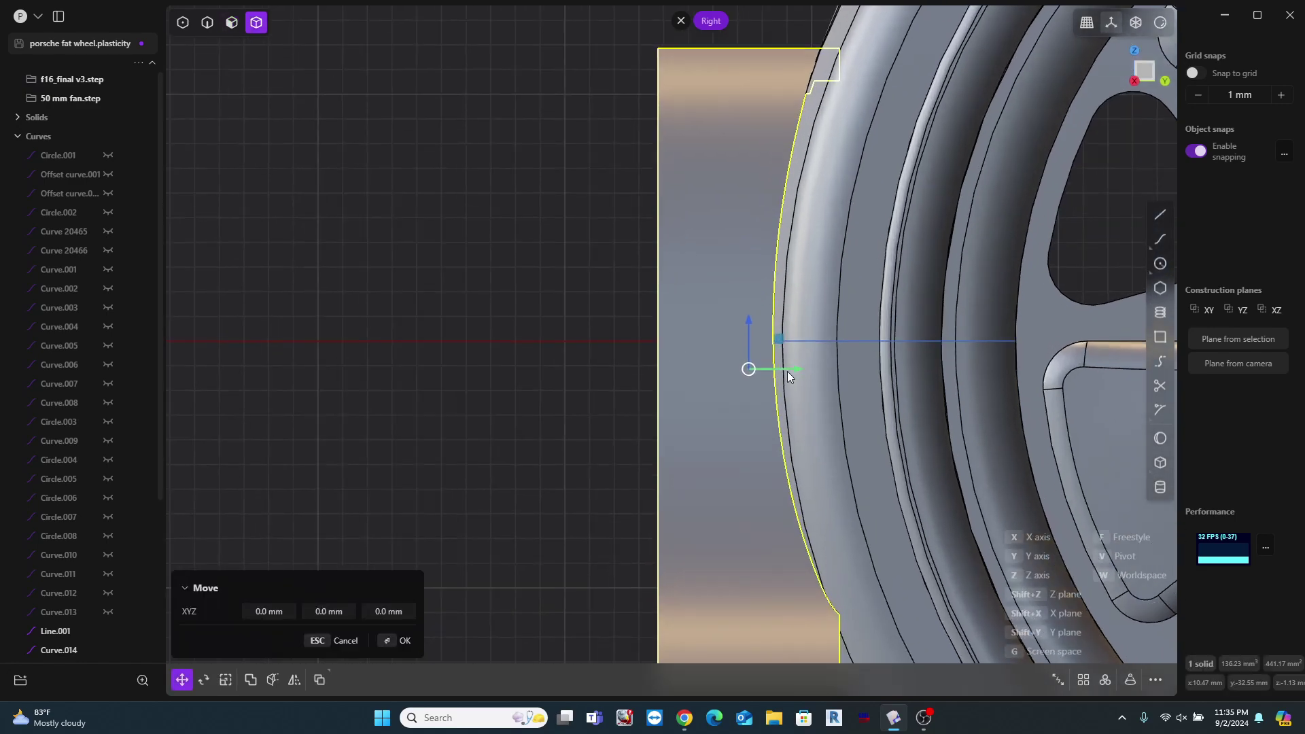
drag(787, 371, 802, 368)
key(Return)
click(536, 357)
Step: Cut the S-shaped tread solid along the side of the adjacent circumferential groove
middle_drag(536, 357, 665, 291)
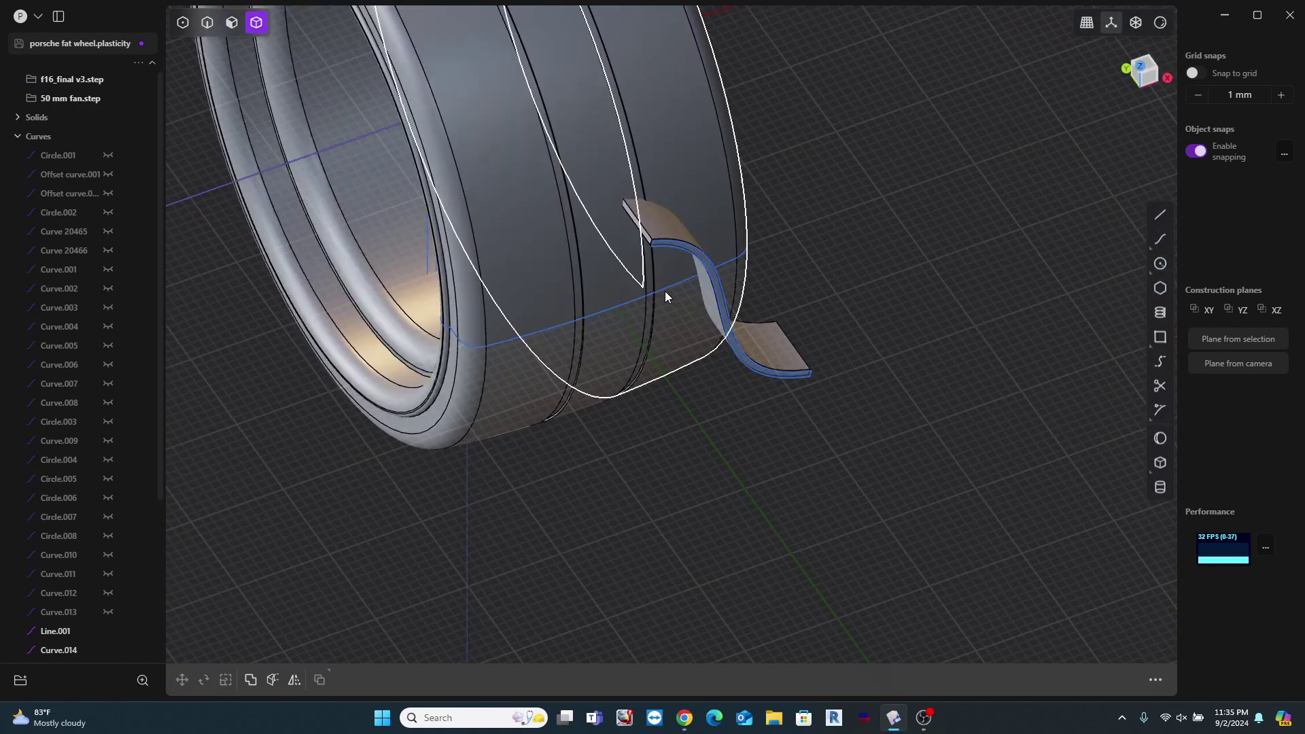
scroll(617, 202, up, 3)
scroll(617, 202, up, 2)
click(746, 266)
scroll(693, 192, up, 4)
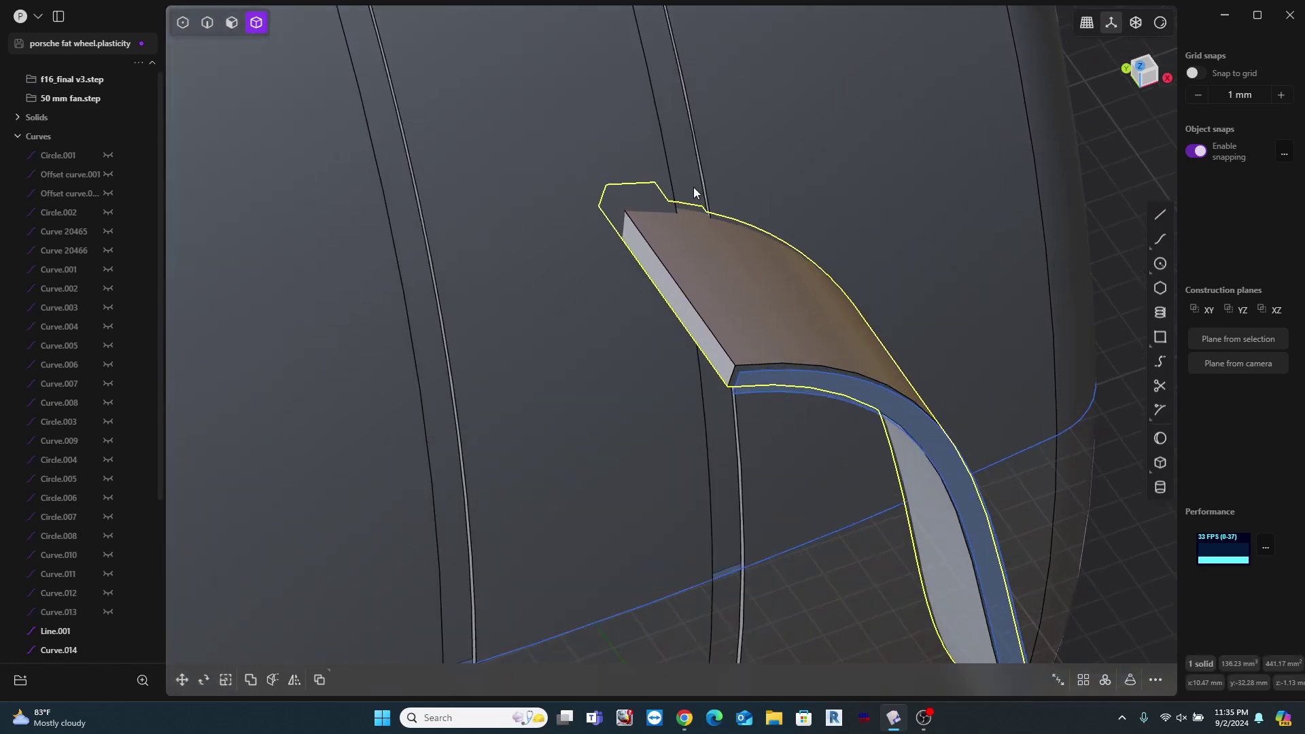
key(c)
scroll(719, 204, up, 3)
click(722, 197)
key(Return)
Step: Delete the short cut-off end of the S-shaped tread solid that extends over the groove
scroll(655, 173, down, 6)
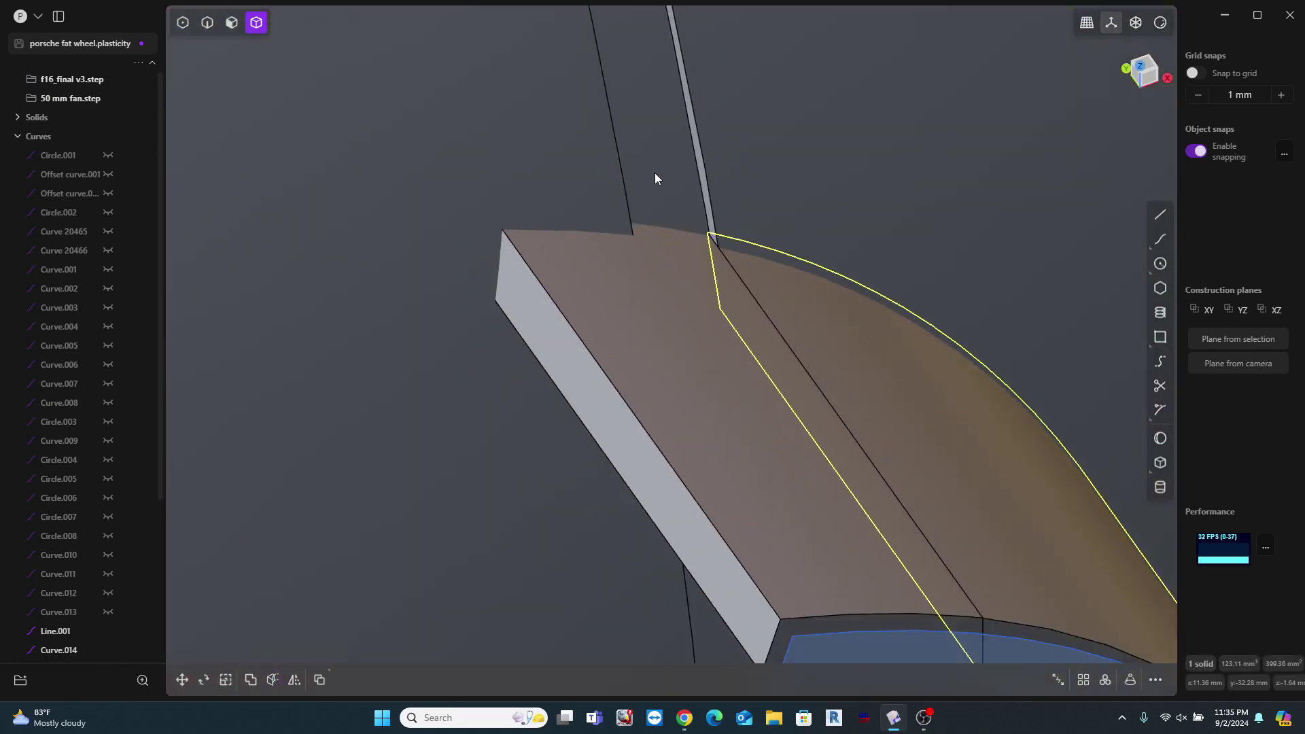
scroll(655, 172, down, 2)
click(1033, 213)
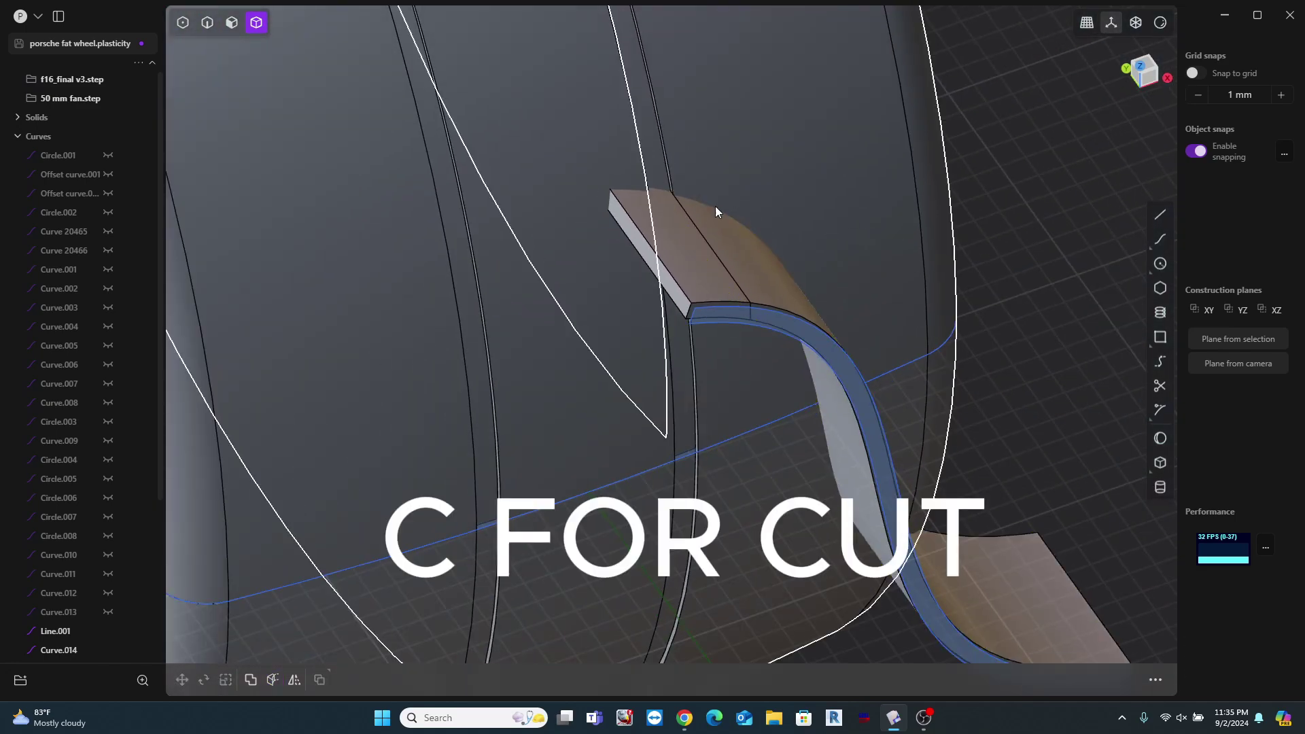
click(680, 254)
key(x)
scroll(1029, 224, down, 2)
middle_drag(993, 178, 670, 238)
middle_drag(653, 309, 561, 315)
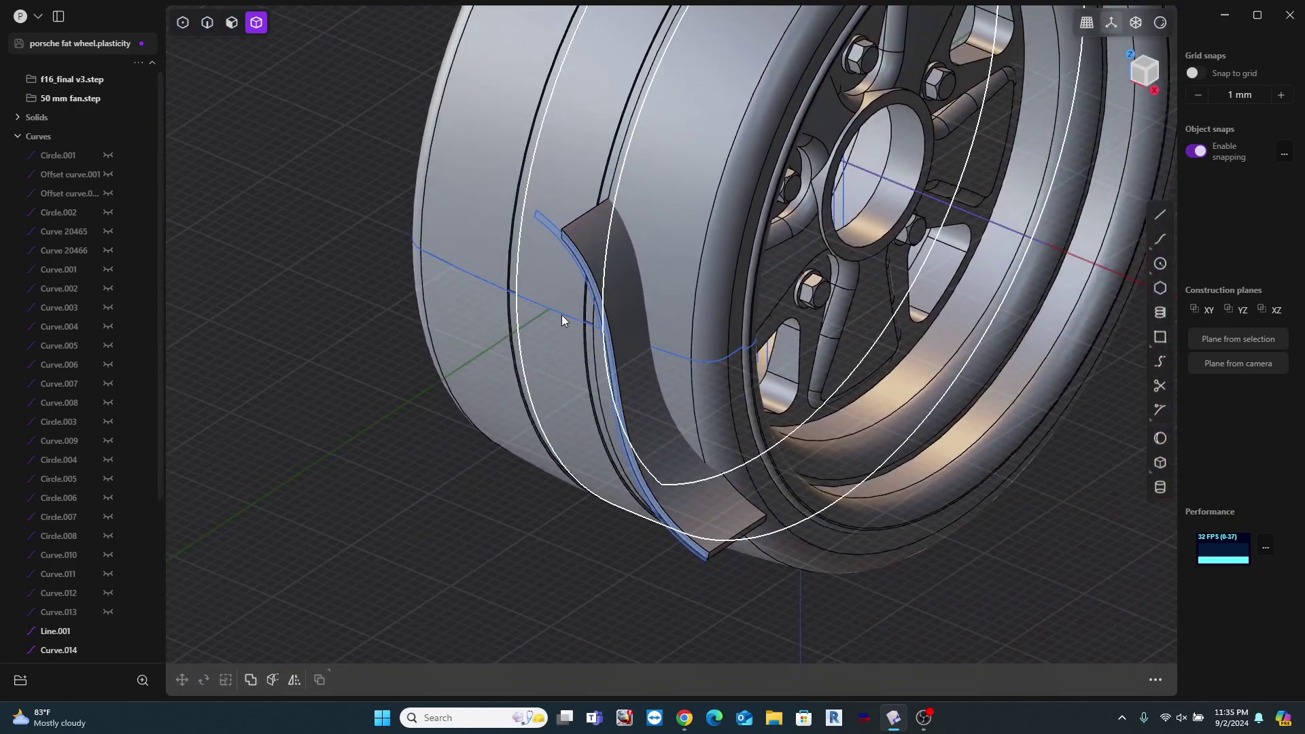
Step: Radially array the trimmed S-shaped tread solid around the wheel's hub center with 19 copies over 360 degrees
click(615, 238)
middle_drag(617, 241, 593, 344)
text(far)
click(655, 428)
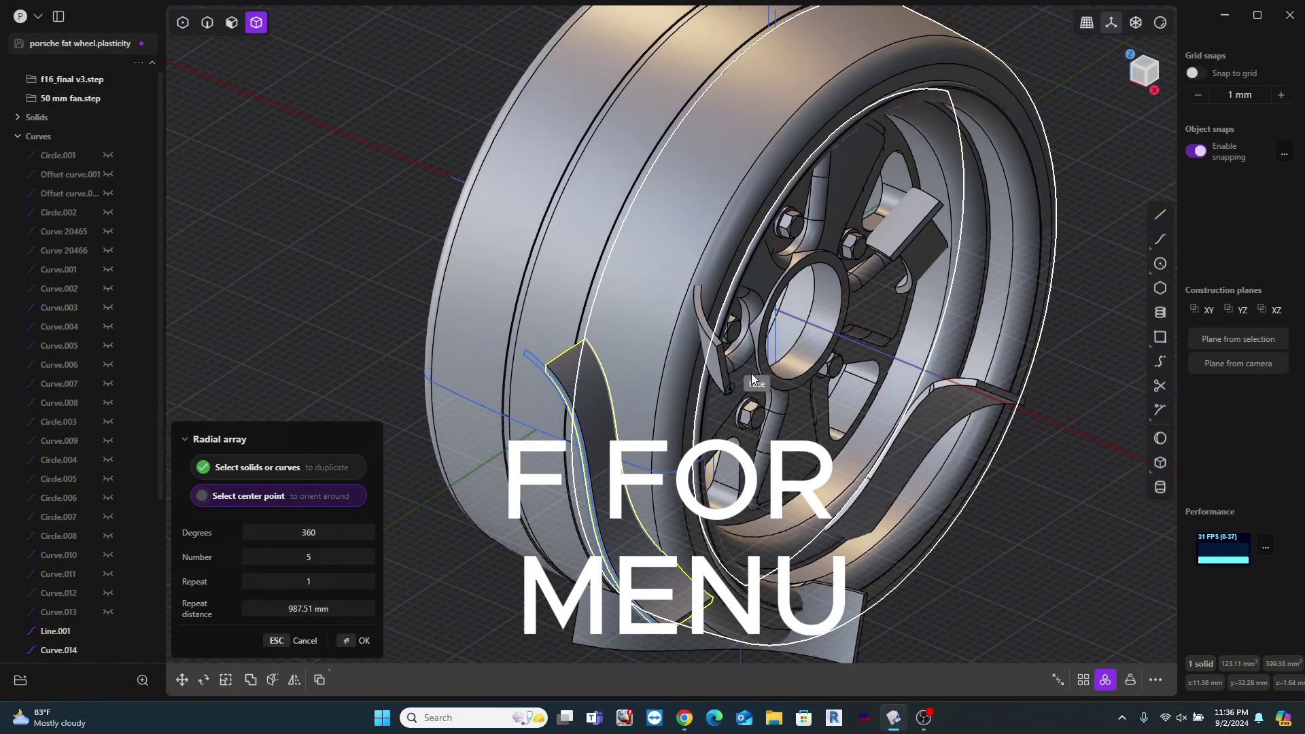
middle_drag(805, 340, 656, 326)
click(777, 287)
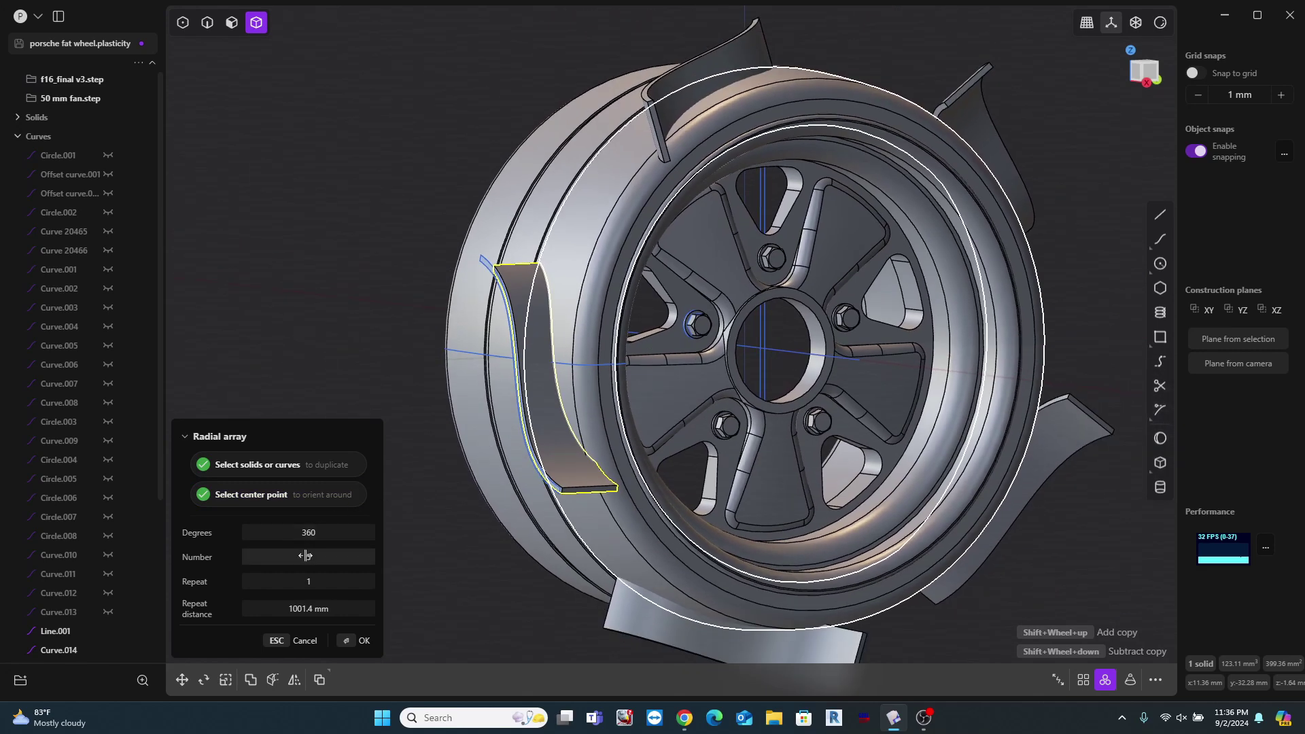
drag(305, 556, 423, 555)
mouse_move(397, 527)
middle_down()
mouse_move(479, 534)
mouse_move(385, 520)
middle_up()
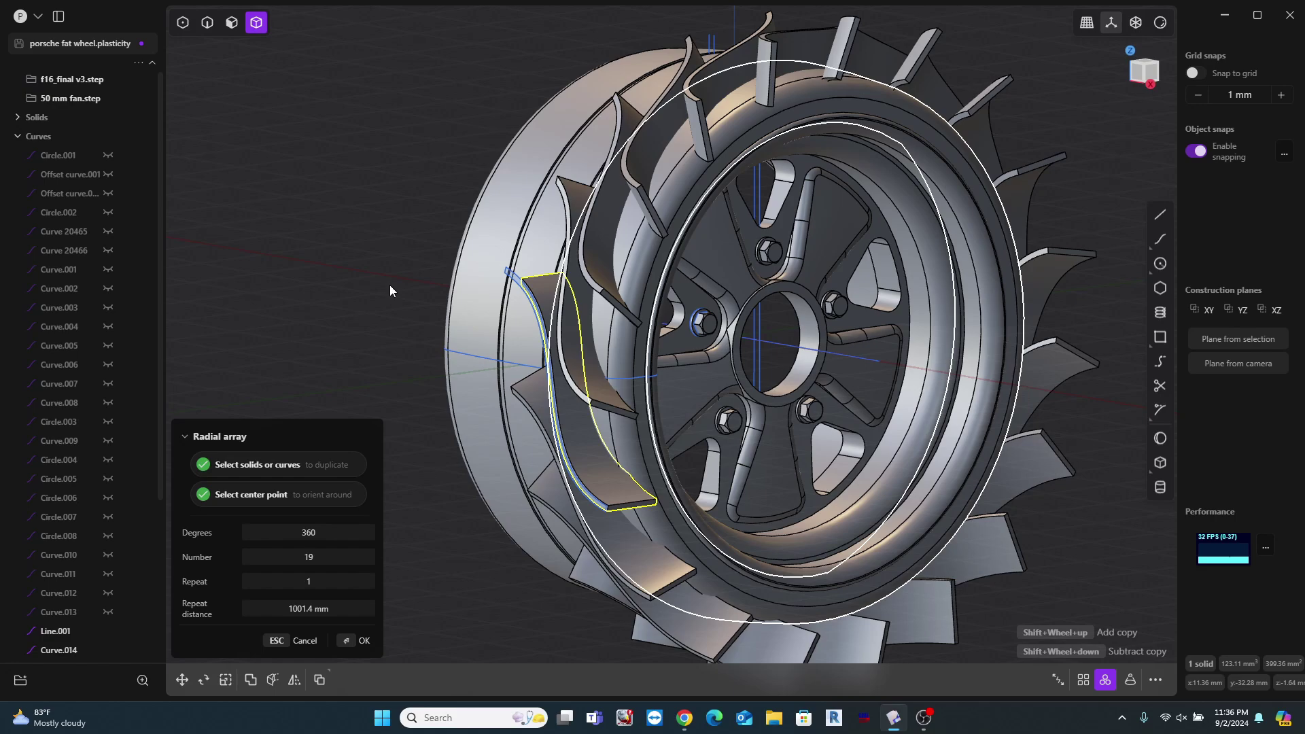
key(Return)
Step: Mirror the 19 arrayed tread solids along the X axis onto the opposite side of the tire
middle_drag(370, 281, 471, 293)
key(alt+x)
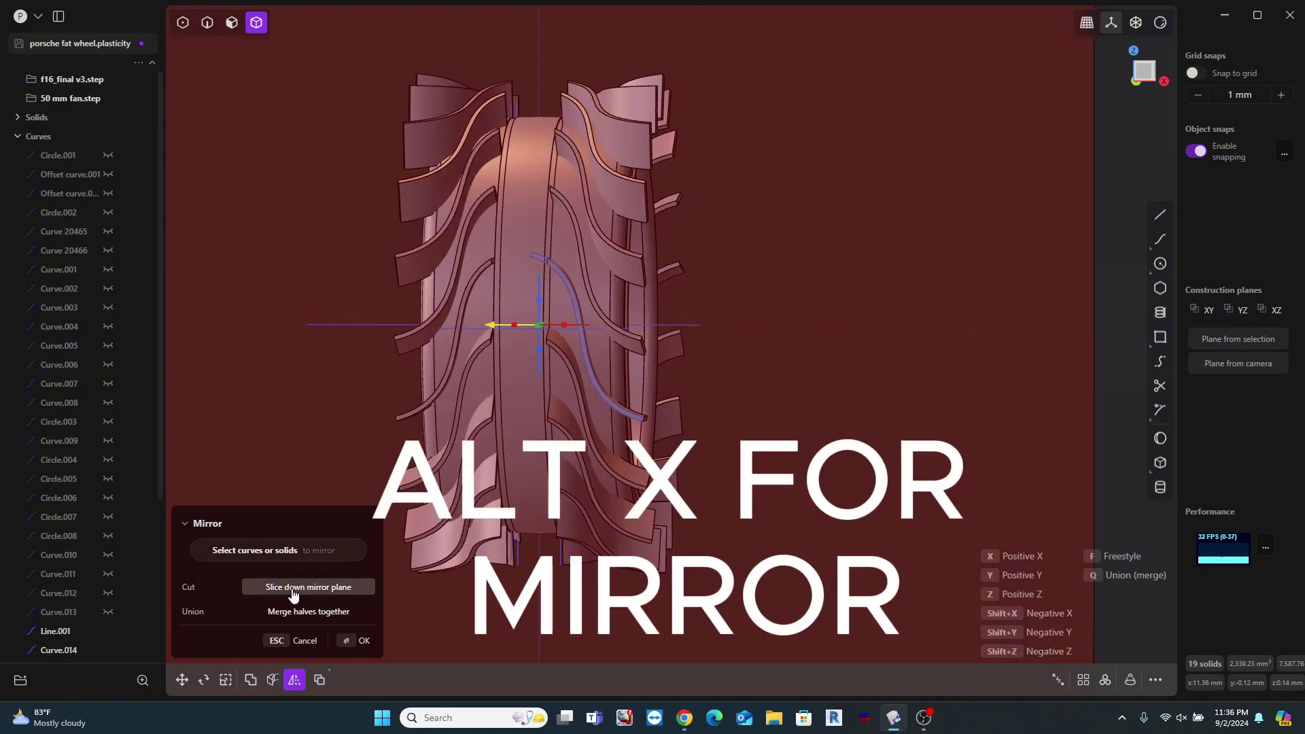
key(Return)
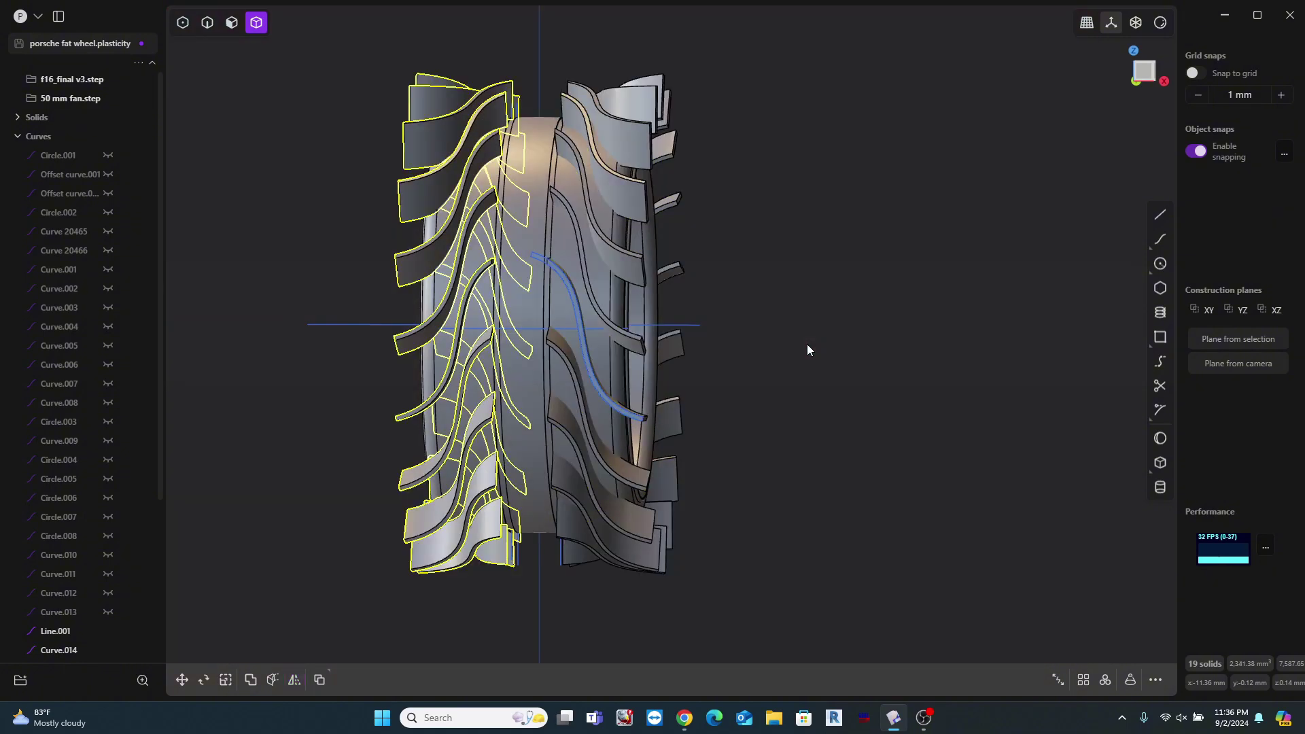
click(806, 344)
Step: Subtract a first batch of arrayed tread solids from the outer tire section on the original side with a Boolean difference
middle_drag(801, 332, 734, 338)
scroll(645, 161, up, 4)
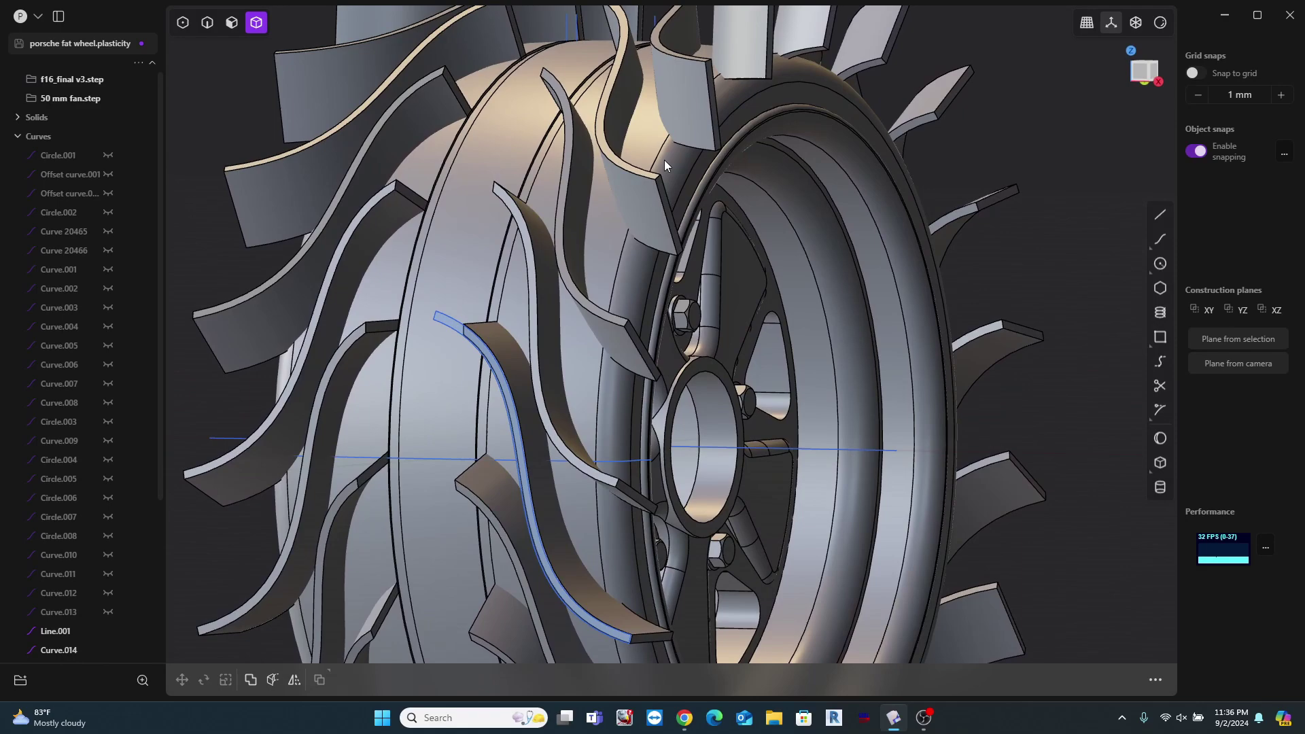
key(q)
click(669, 166)
click(683, 94)
click(616, 99)
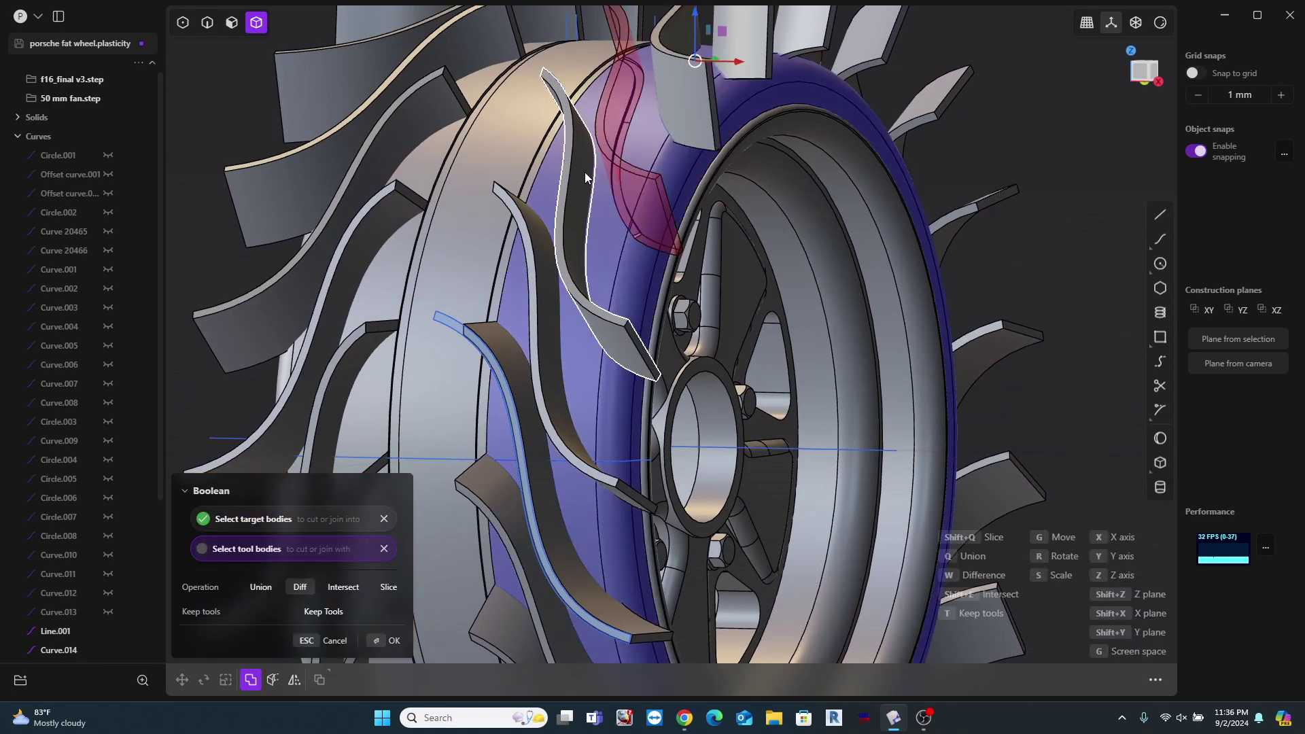
click(585, 178)
click(544, 264)
click(682, 99)
click(744, 31)
middle_drag(743, 30, 738, 237)
scroll(738, 238, down, 3)
key(Return)
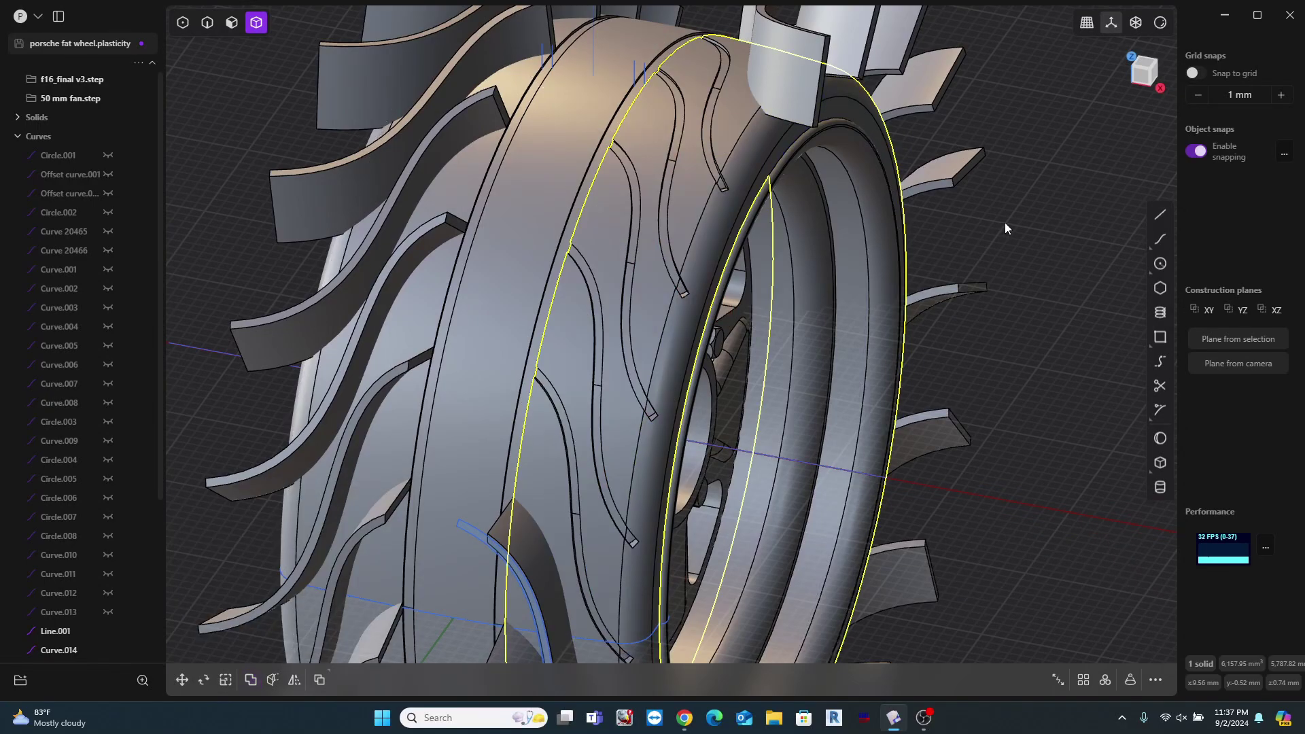
Step: Subtract all remaining tread solids around the original-side outer tire section to complete its S-shaped grooves
scroll(977, 198, up, 3)
middle_drag(977, 198, 920, 393)
scroll(831, 355, up, 1)
key(q)
click(684, 293)
click(728, 233)
click(819, 174)
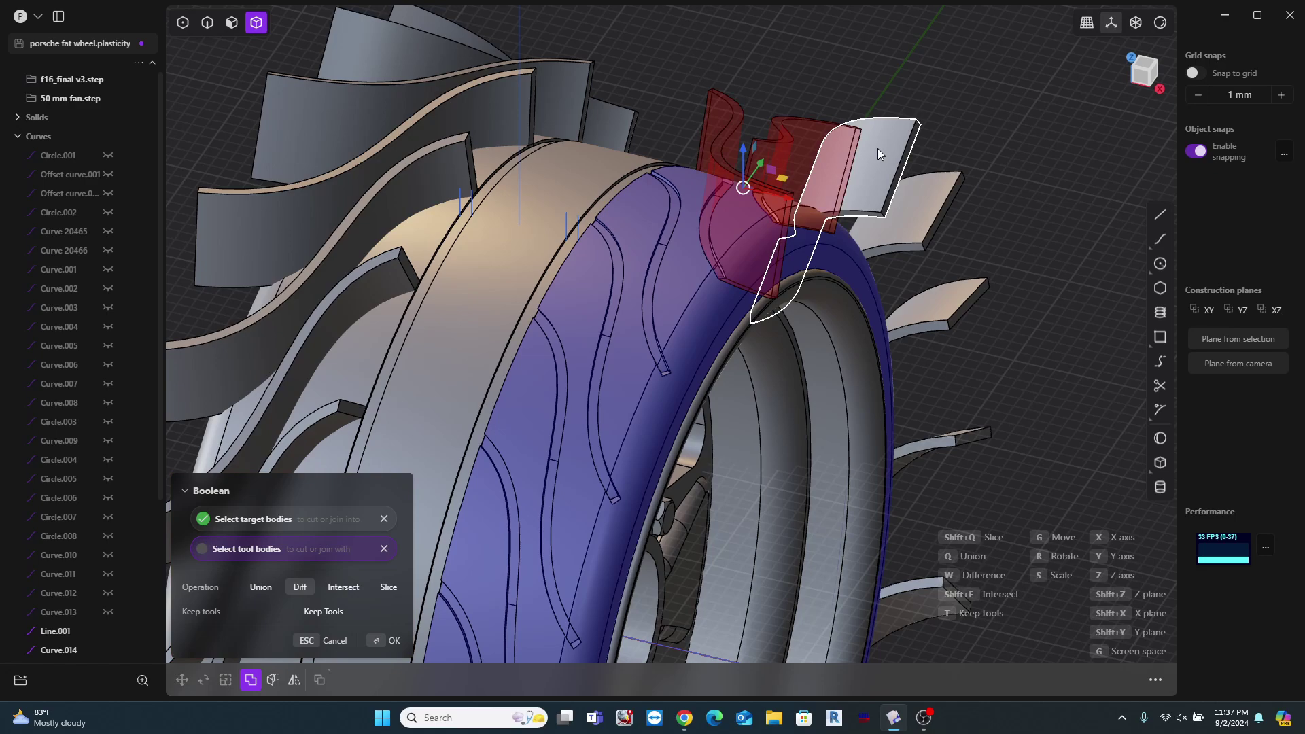
click(880, 149)
click(930, 204)
scroll(870, 260, down, 3)
scroll(846, 315, up, 4)
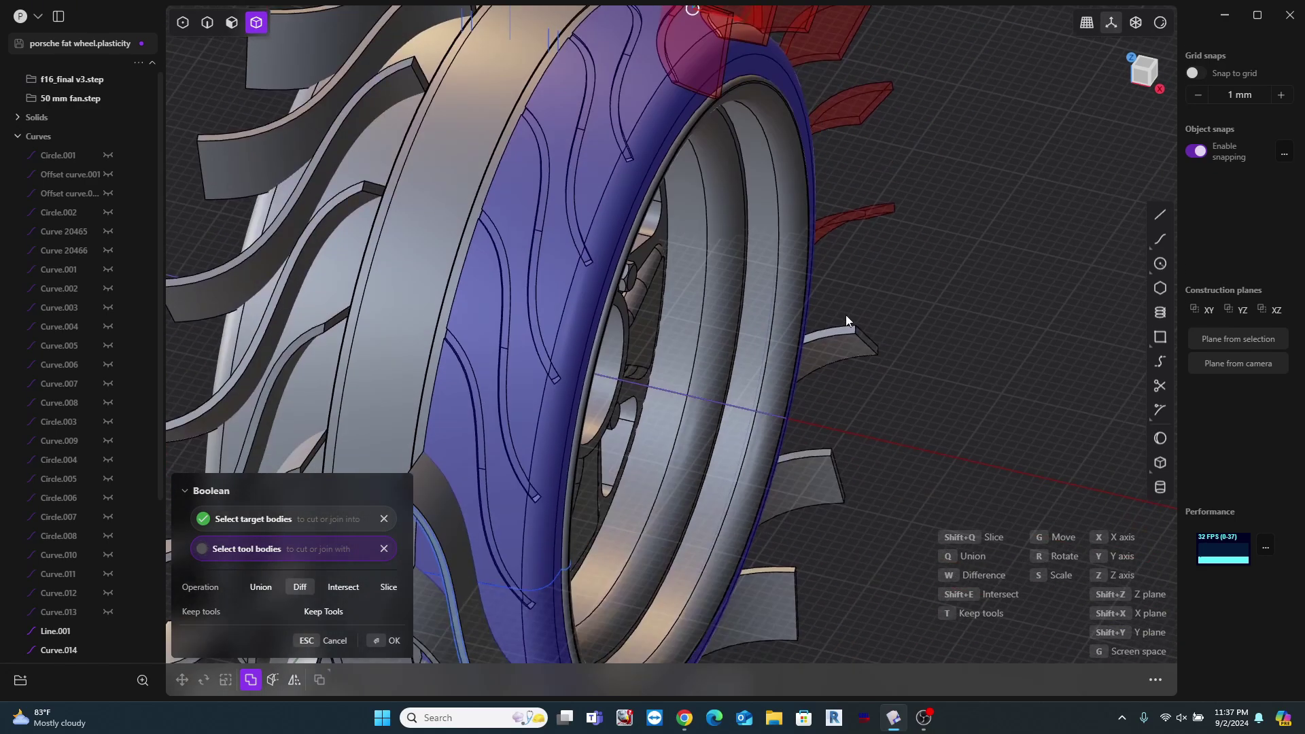
click(826, 469)
click(777, 593)
shift+middle_drag(763, 614, 821, 341)
click(785, 439)
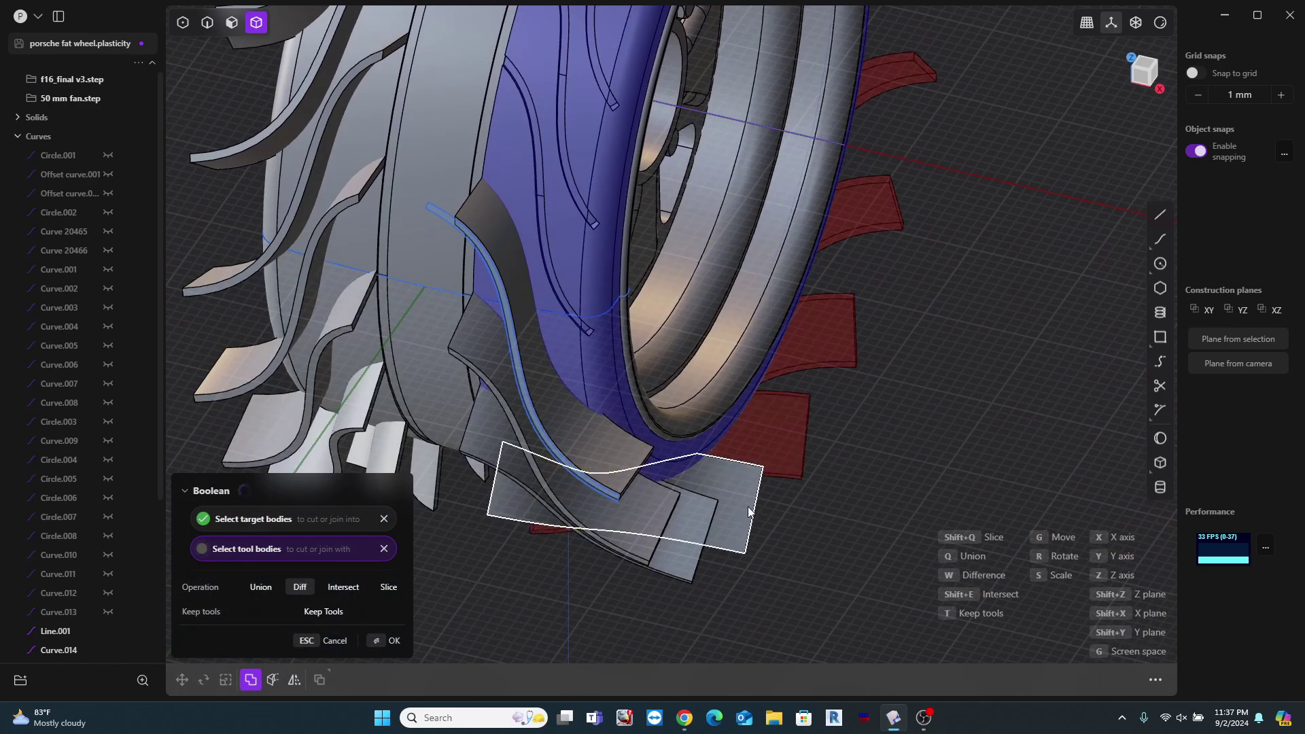
click(747, 513)
click(677, 548)
click(618, 488)
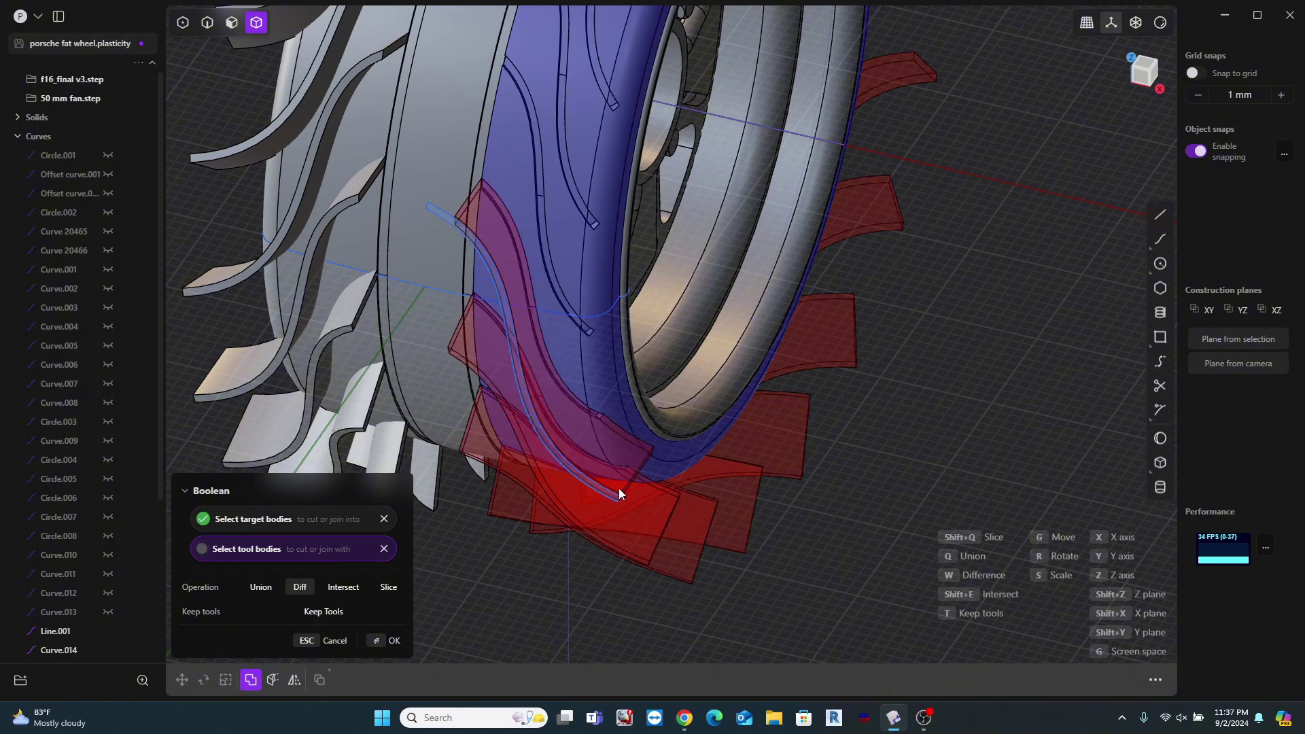
key(Return)
Step: Subtract all the mirrored tread solids from the opposite outer tire section with a Boolean difference
middle_drag(916, 454, 952, 430)
scroll(897, 396, down, 2)
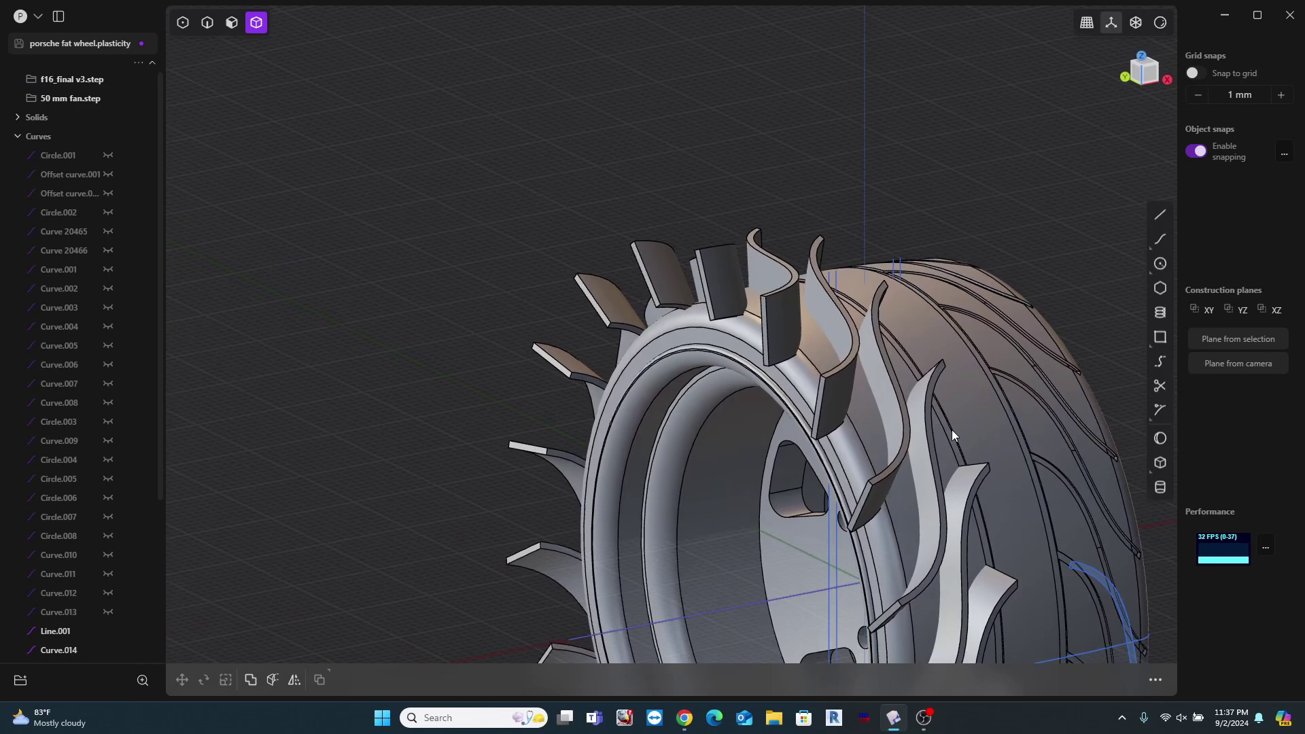
scroll(845, 362, up, 2)
key(q)
click(804, 363)
click(776, 293)
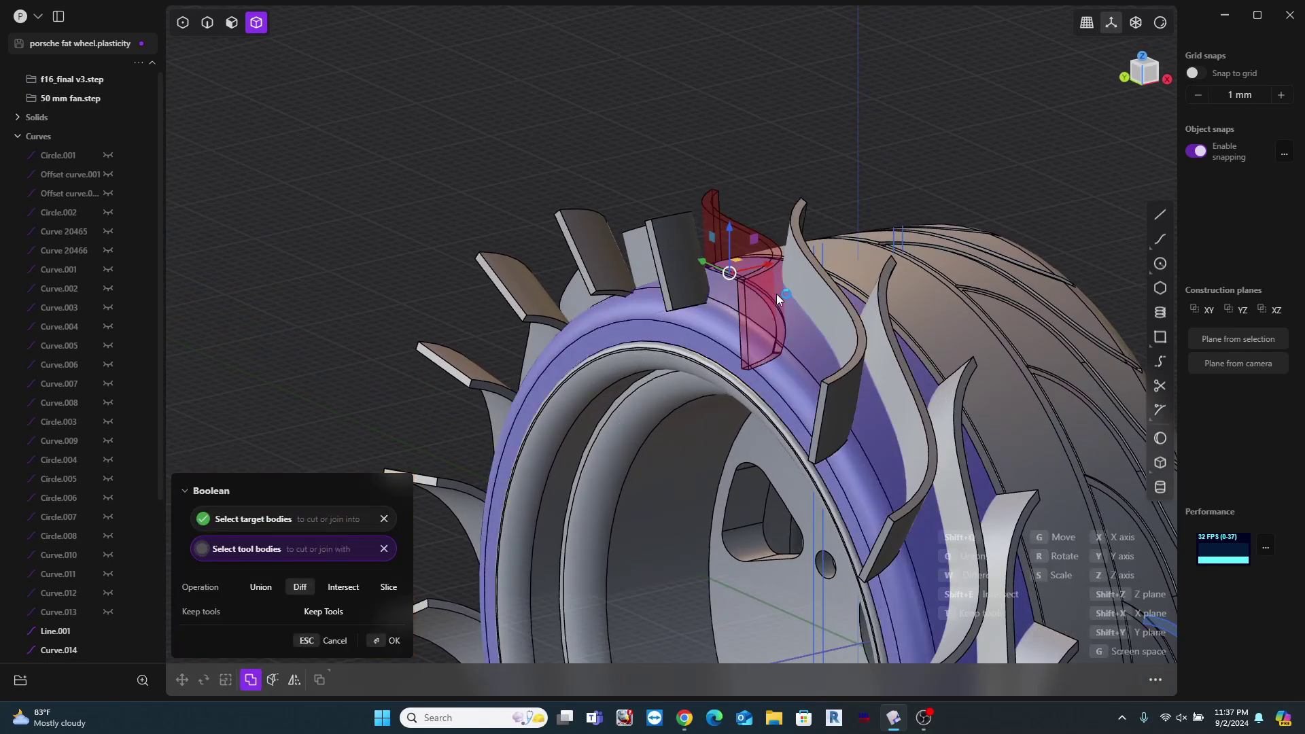
click(838, 334)
click(894, 385)
click(951, 442)
click(997, 501)
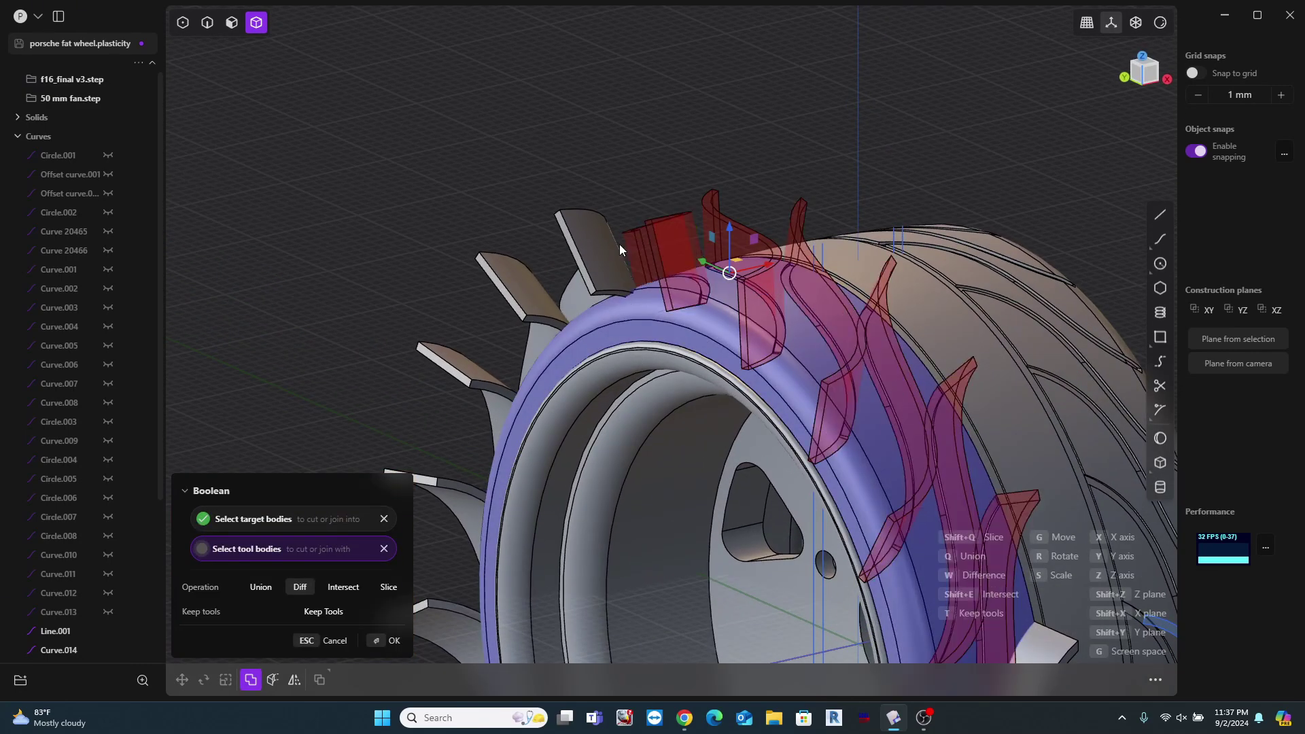
click(519, 291)
click(465, 373)
scroll(465, 374, down, 2)
shift+middle_drag(465, 374, 455, 292)
click(454, 293)
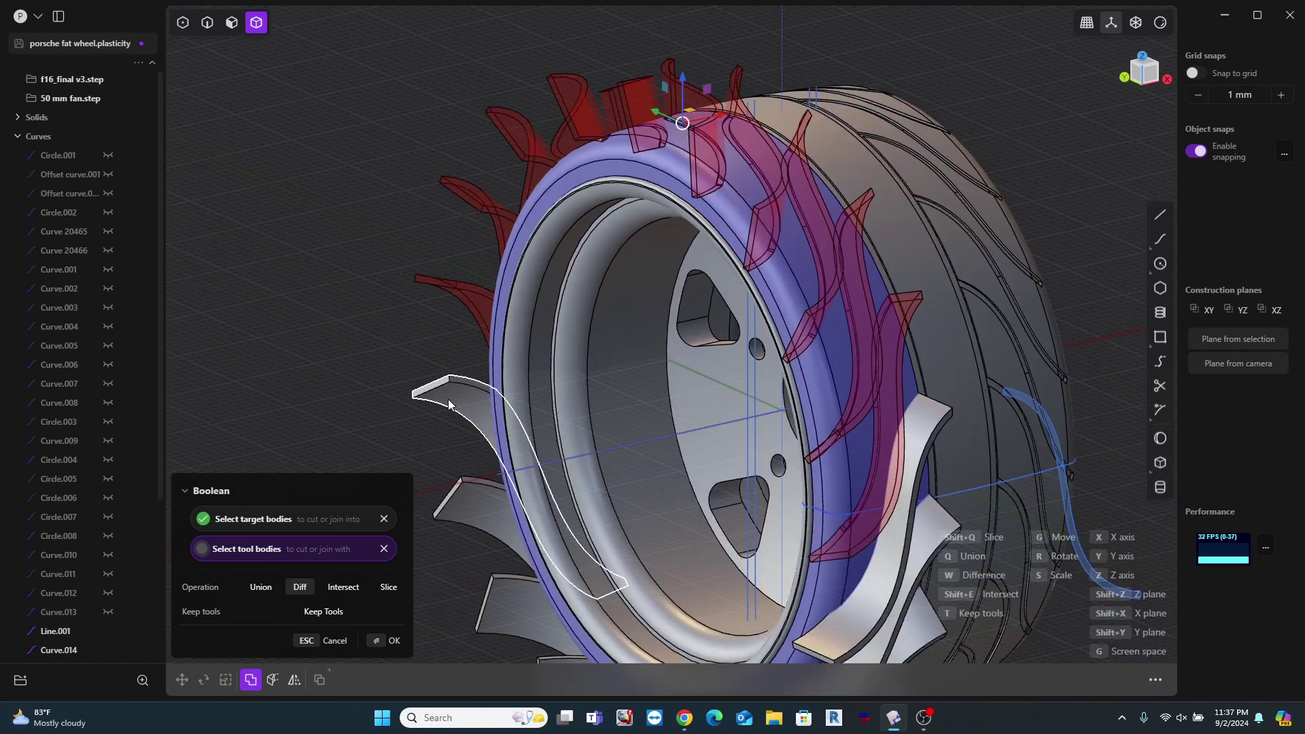
click(448, 398)
click(467, 493)
shift+middle_drag(525, 575, 465, 350)
click(501, 456)
click(557, 536)
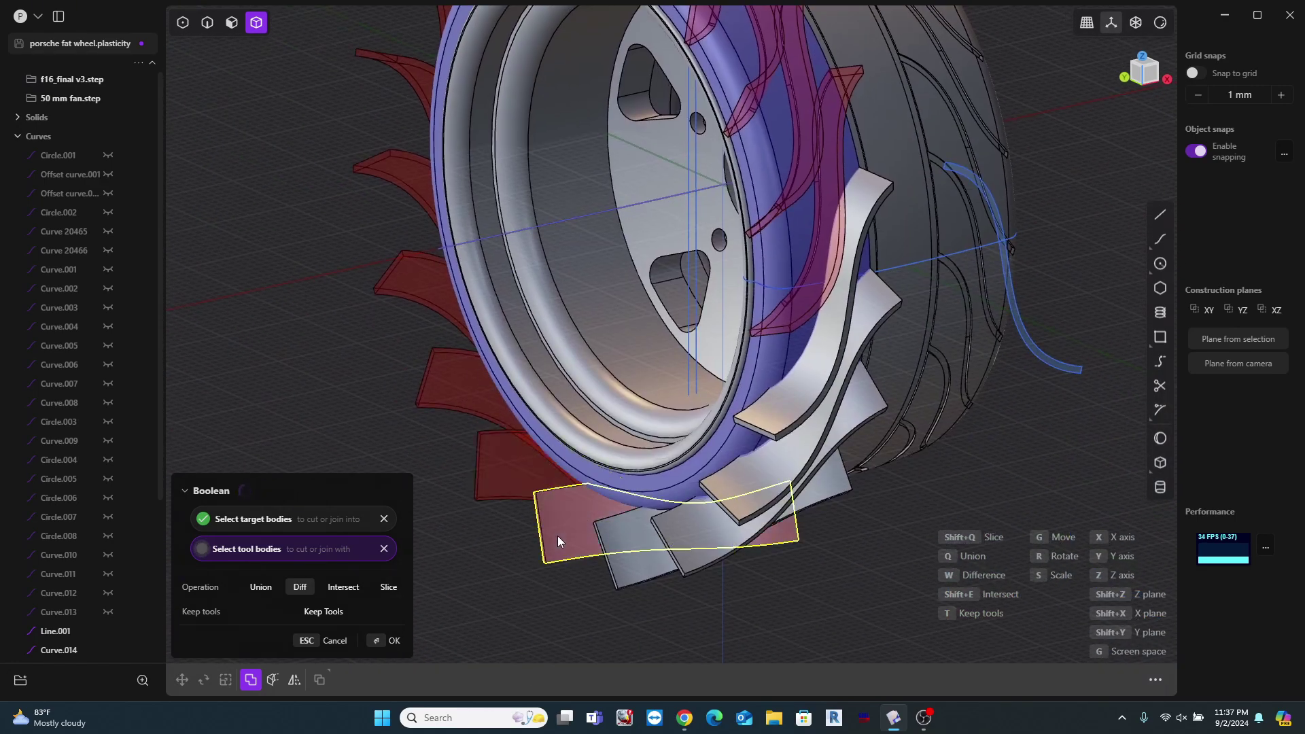
click(617, 548)
click(680, 543)
click(729, 500)
click(789, 409)
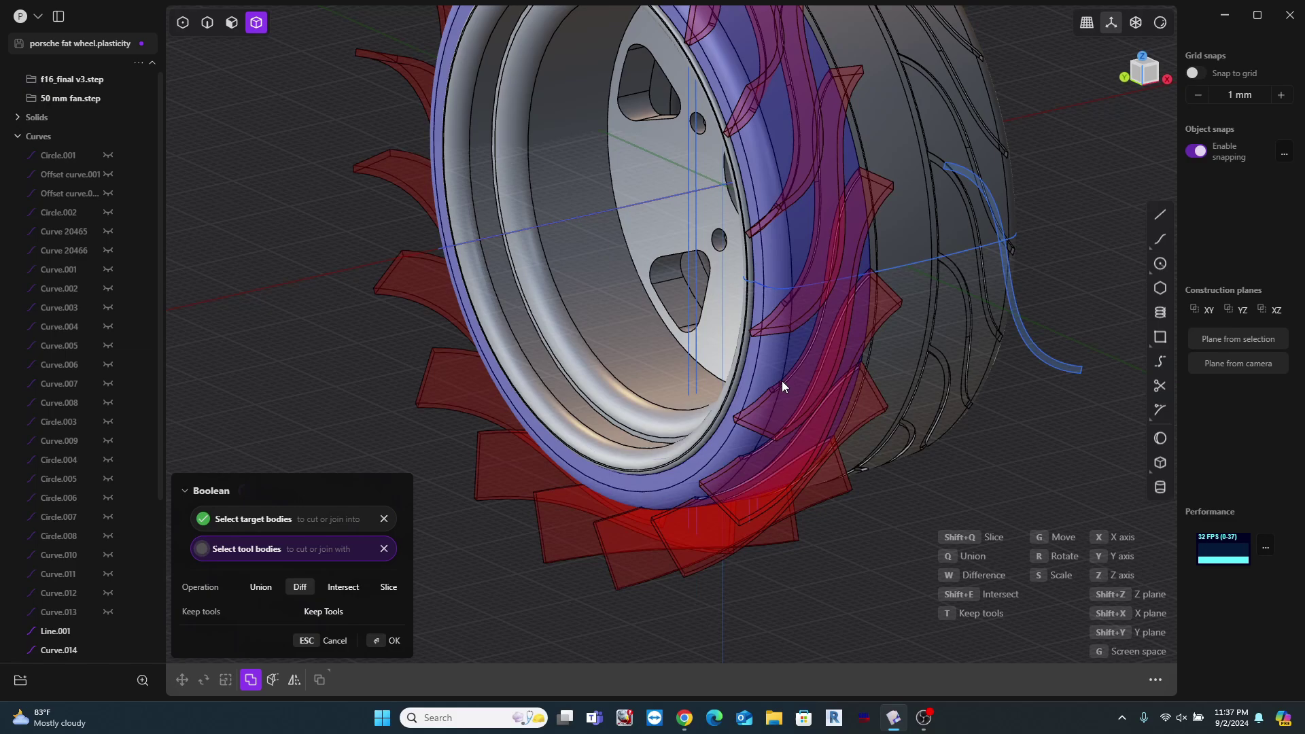
key(Return)
middle_drag(782, 380, 808, 481)
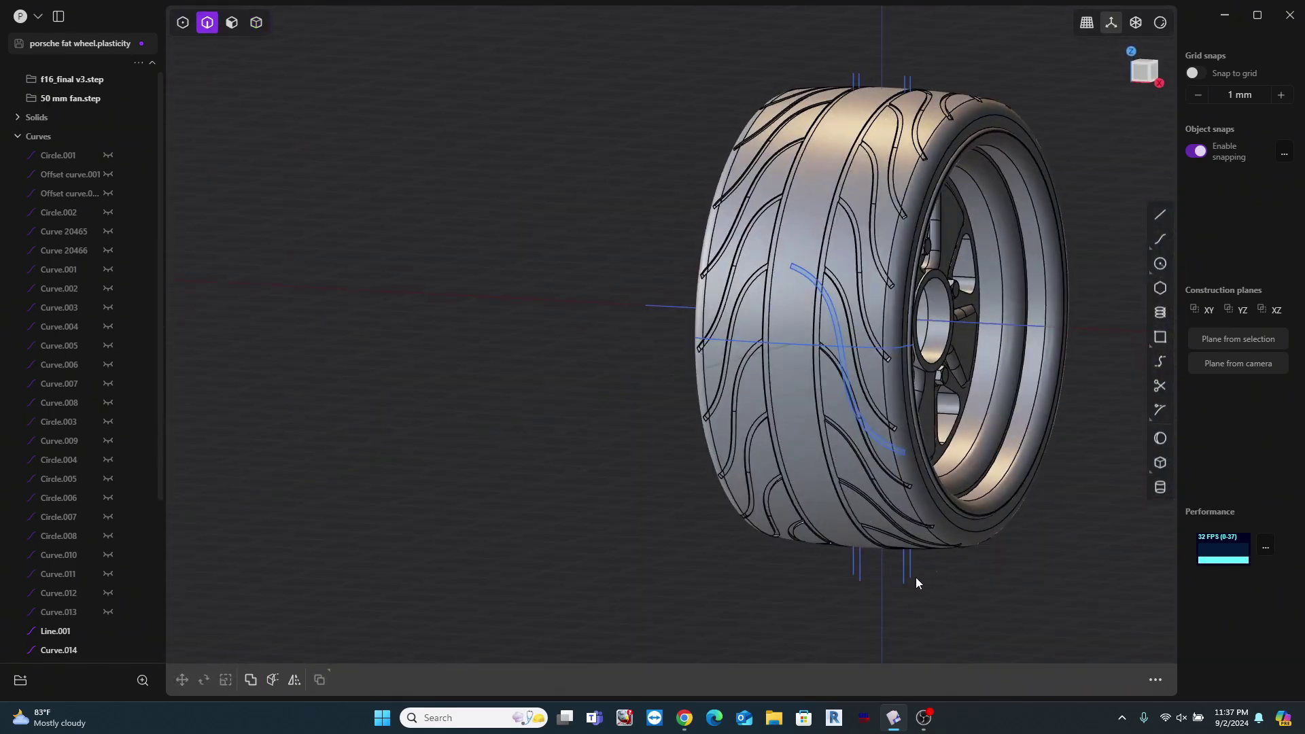
middle_drag(787, 577, 663, 511)
drag(619, 196, 531, 480)
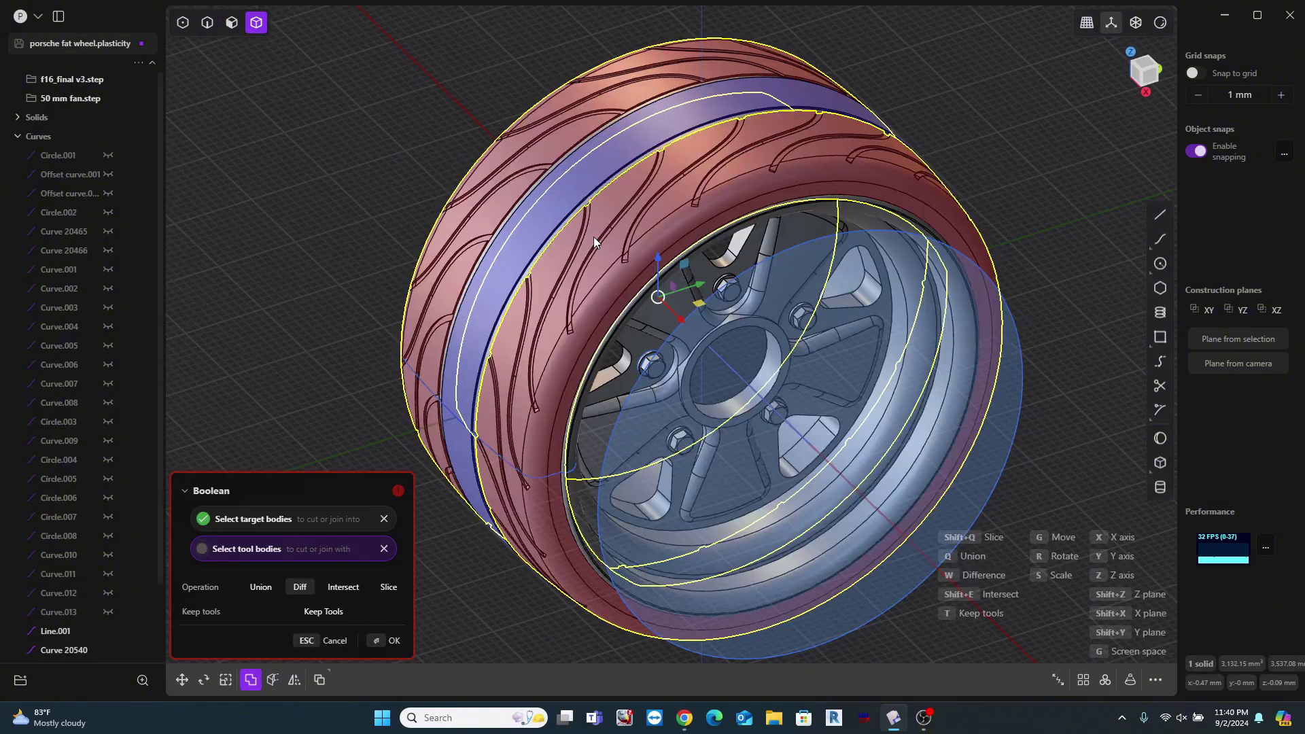
key(q)
key(Escape)
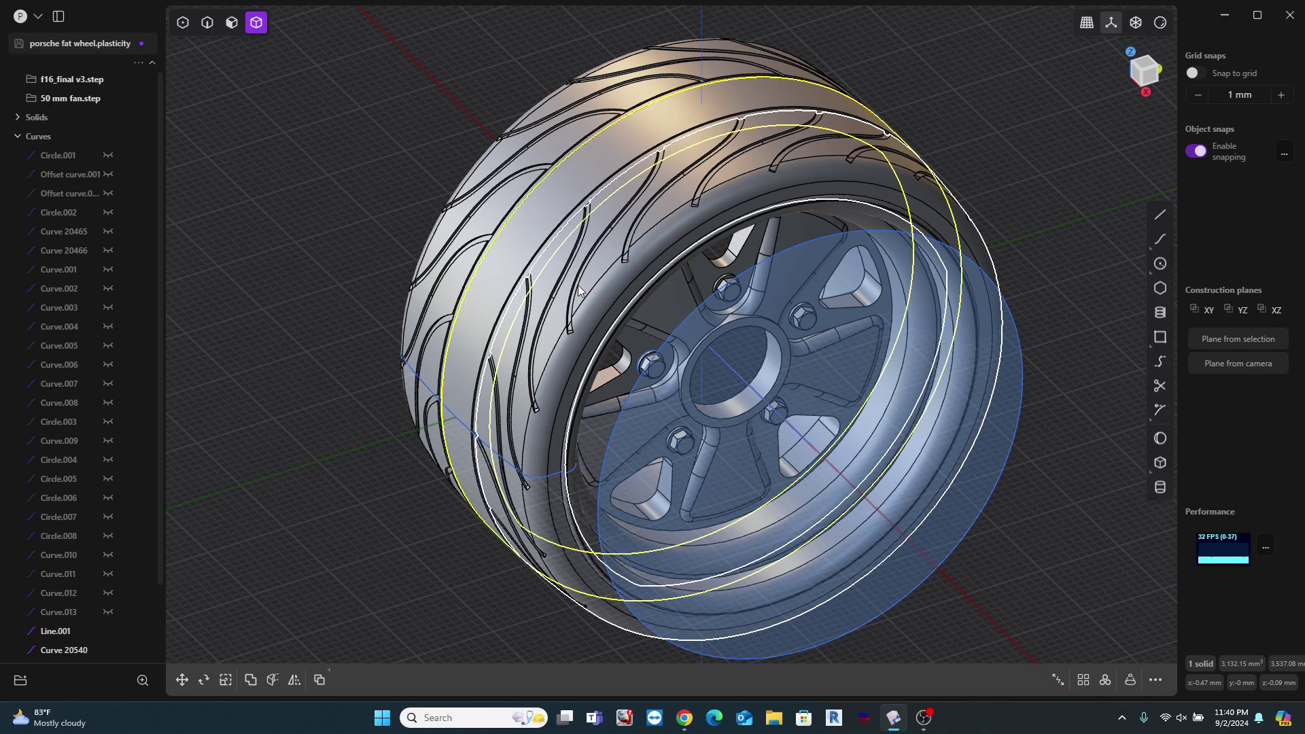
Step: Assign a dark gray material with RGB 78, 70, 70 to the mirrored-side outer tire section and turn on rendered display
key(m)
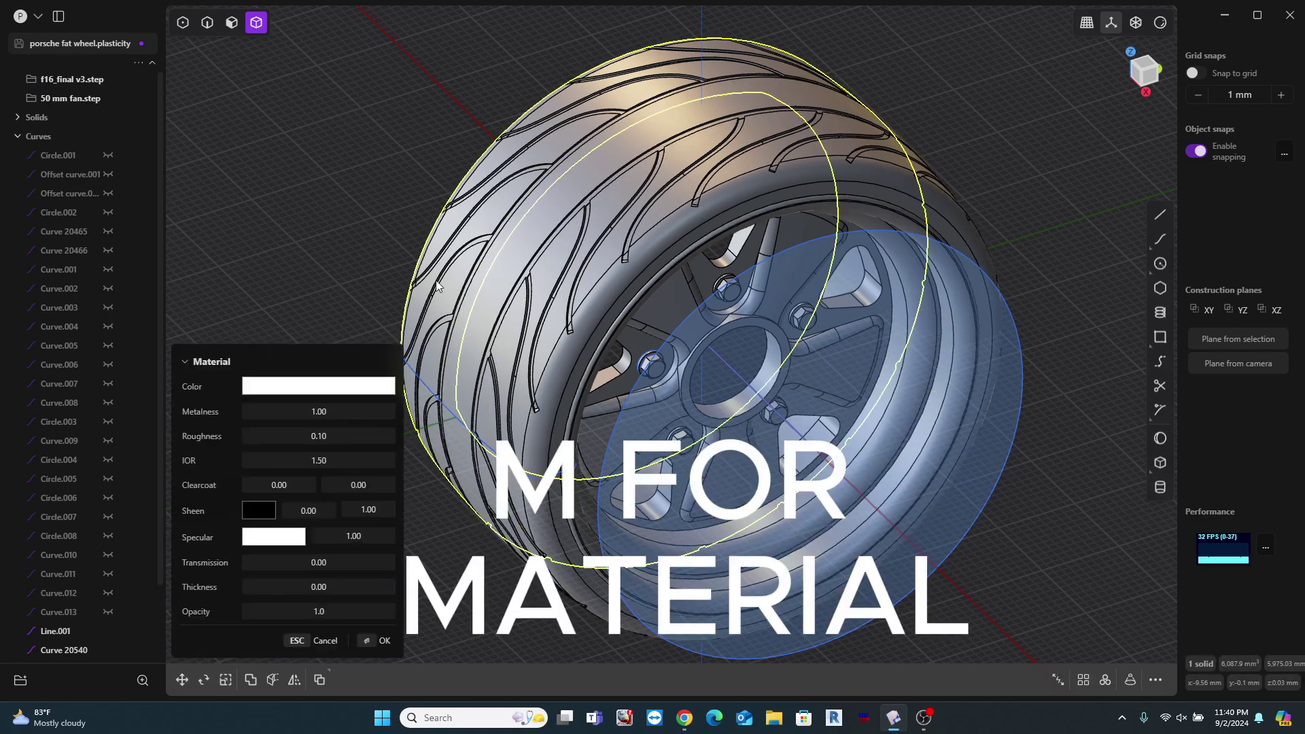
click(318, 386)
click(260, 460)
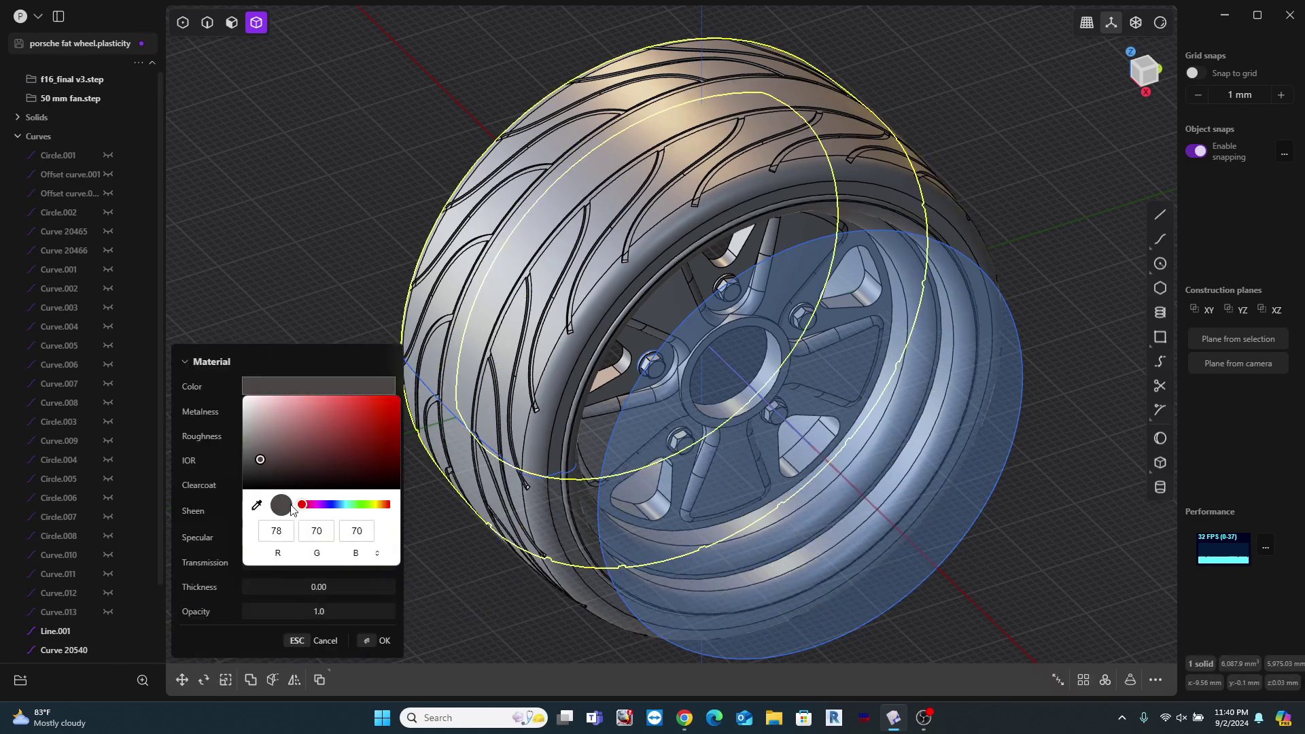
click(383, 641)
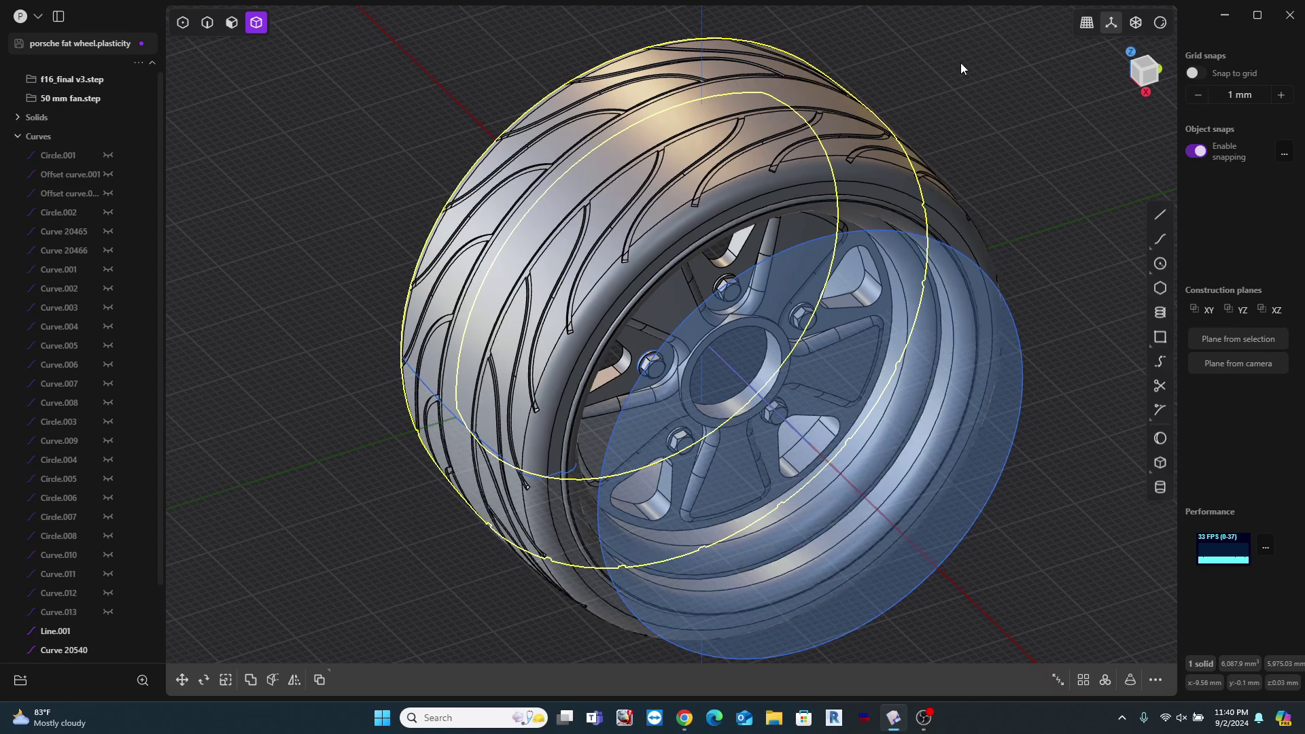
click(1160, 23)
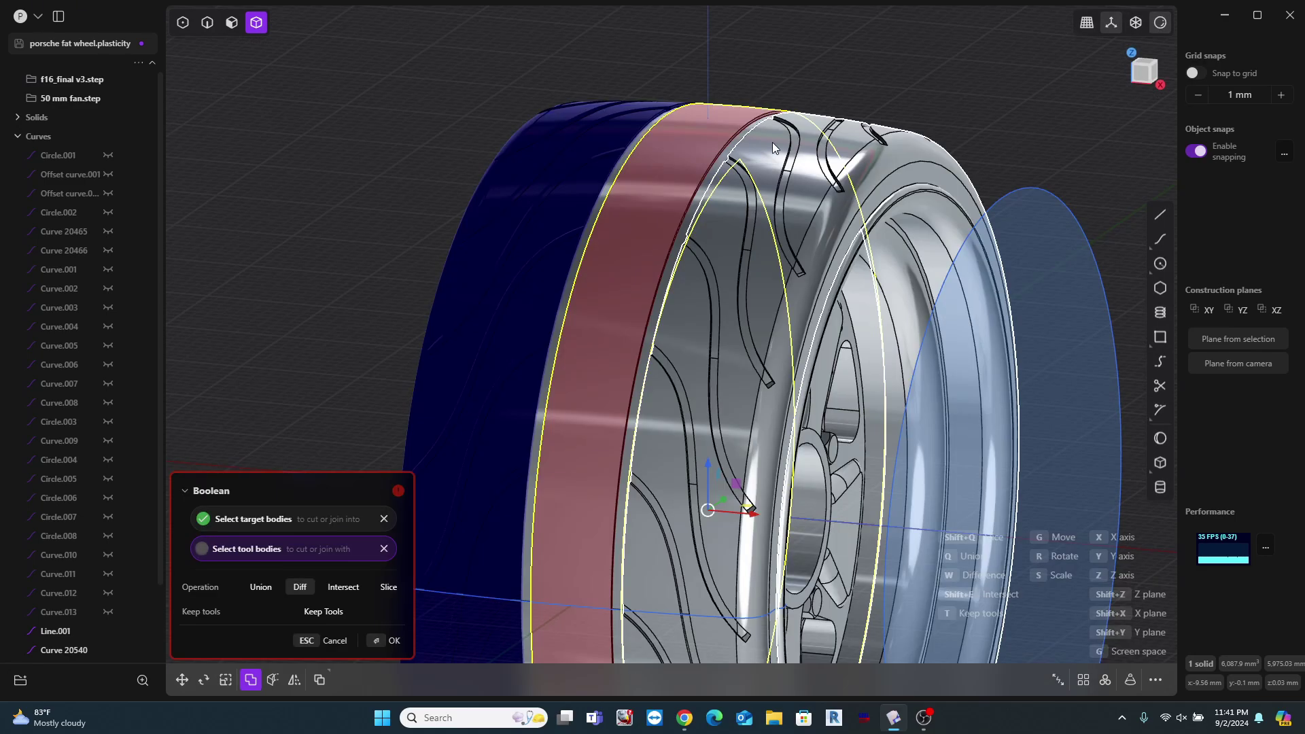
Step: Join the two outer tire sections and the center band into one tire solid with a Boolean union
click(772, 141)
scroll(603, 127, up, 3)
click(658, 147)
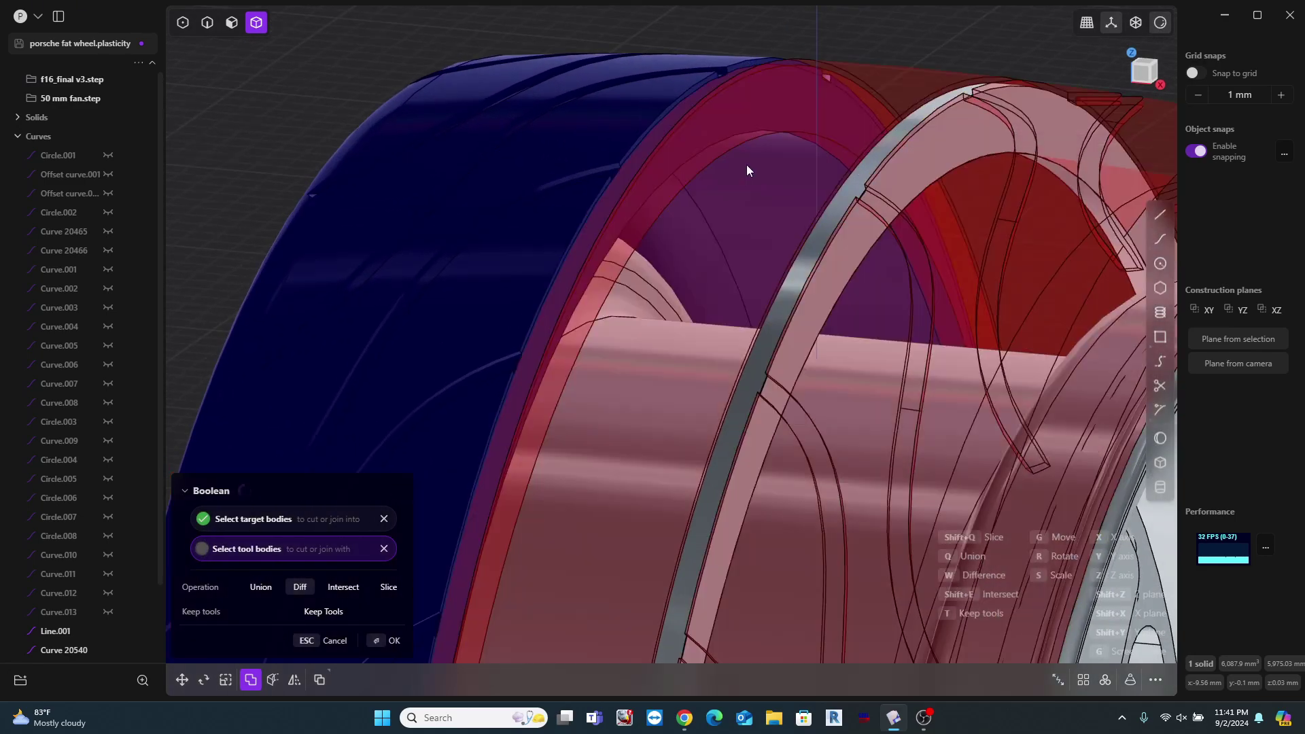
click(857, 182)
key(q)
key(Return)
scroll(734, 117, down, 3)
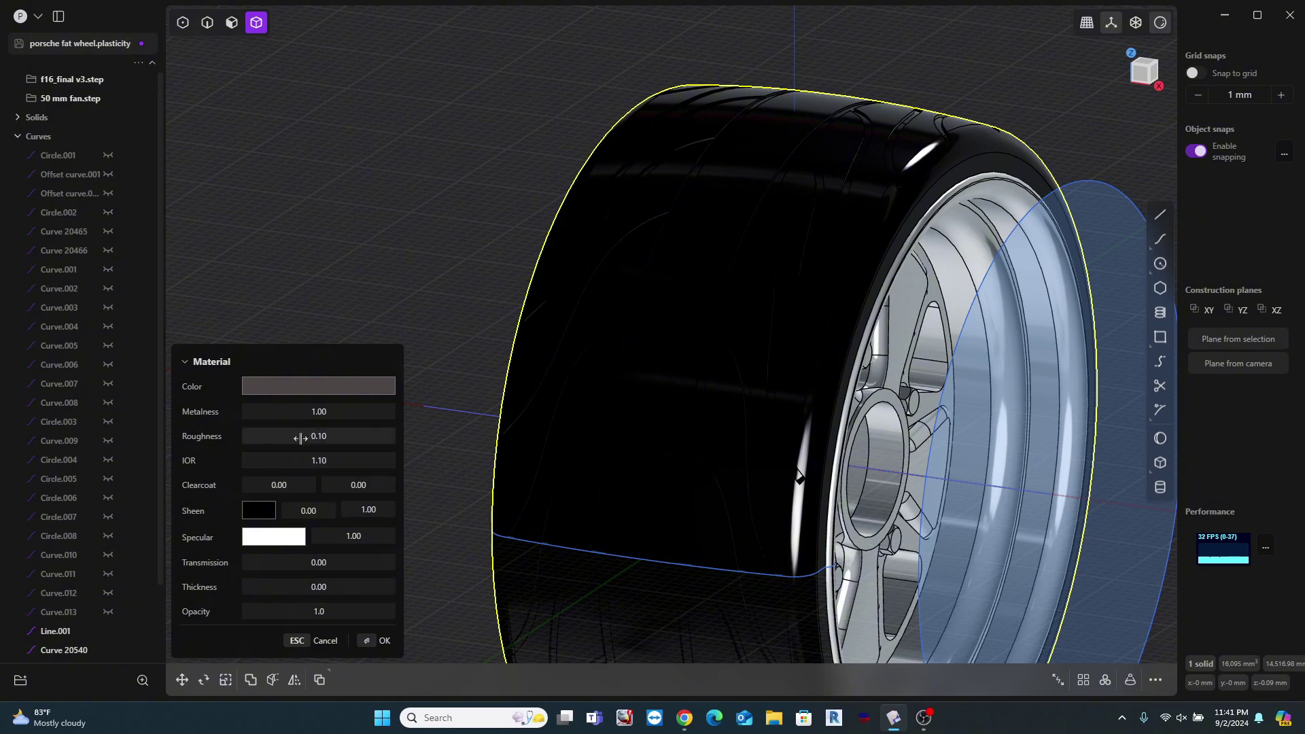
Step: Set the tire material to metalness 0.75, roughness 0.29, second sheen value 0.85, specular 0.66 and color RGB 58, 54, 54
drag(301, 438, 308, 438)
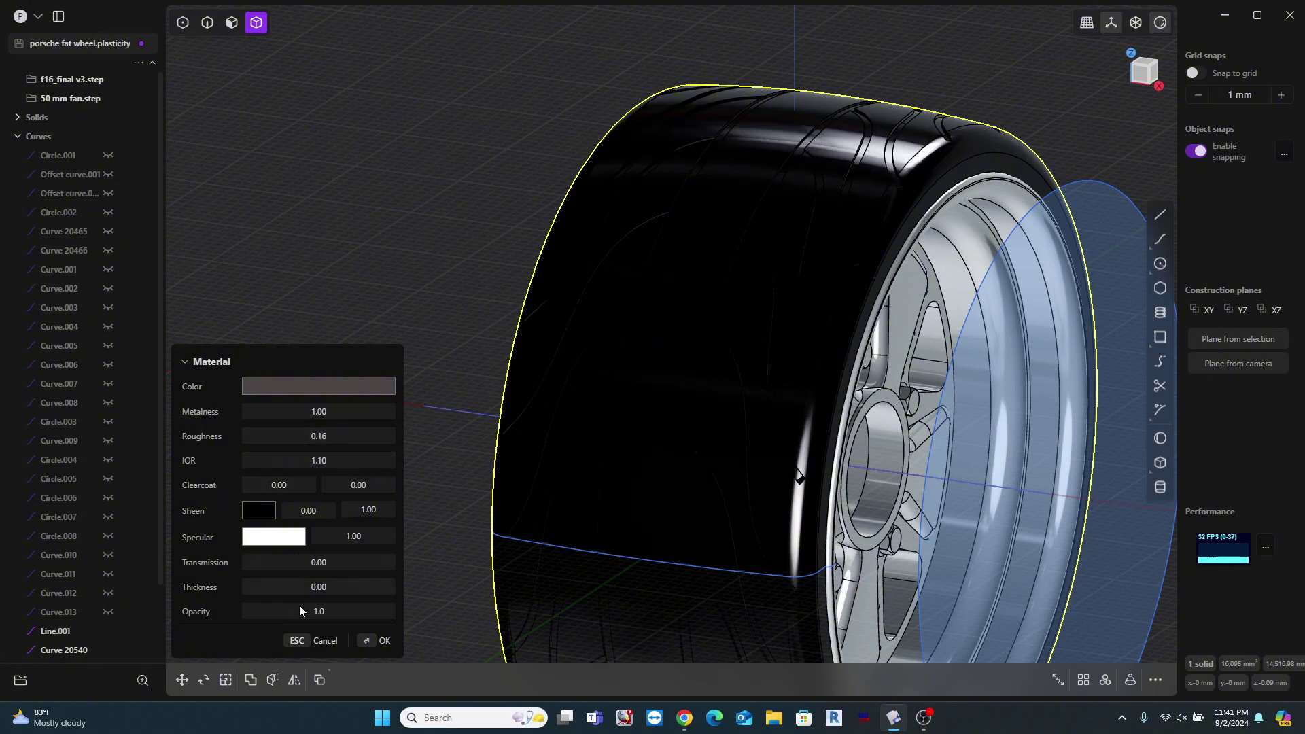
drag(318, 411, 331, 436)
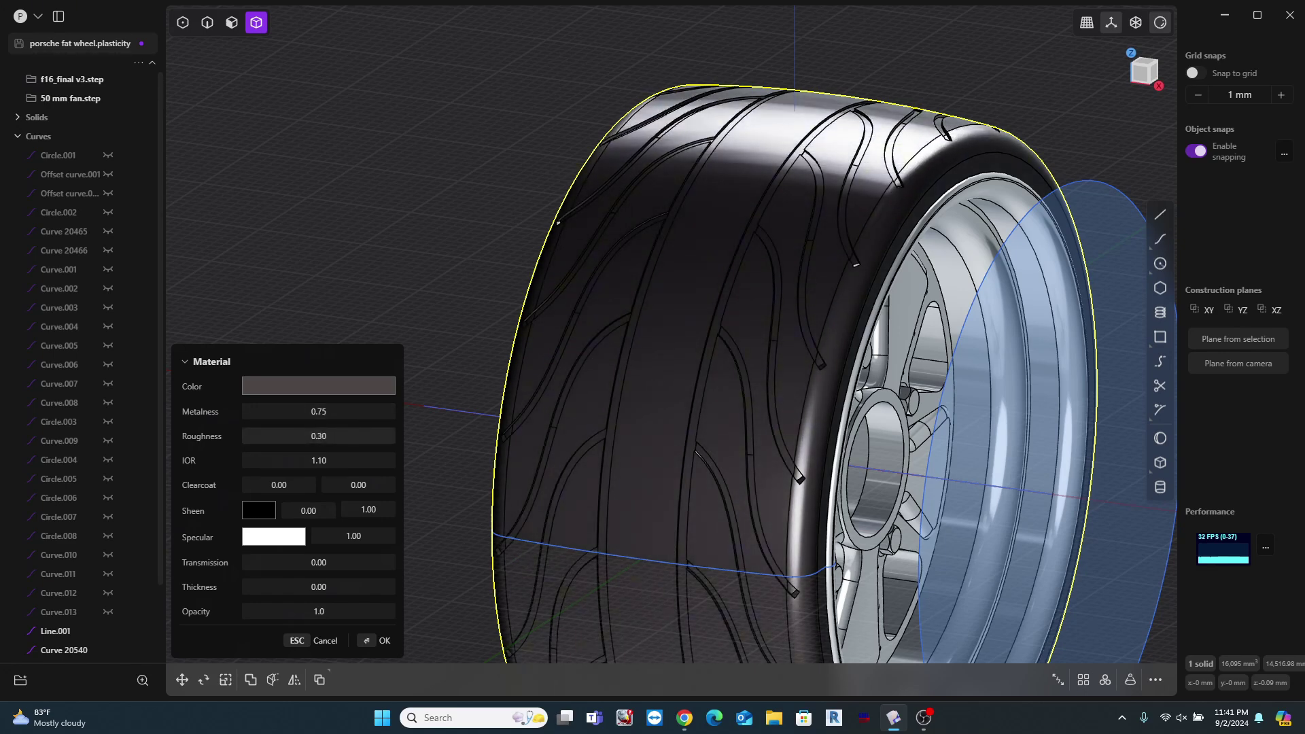
click(276, 388)
drag(256, 463, 255, 469)
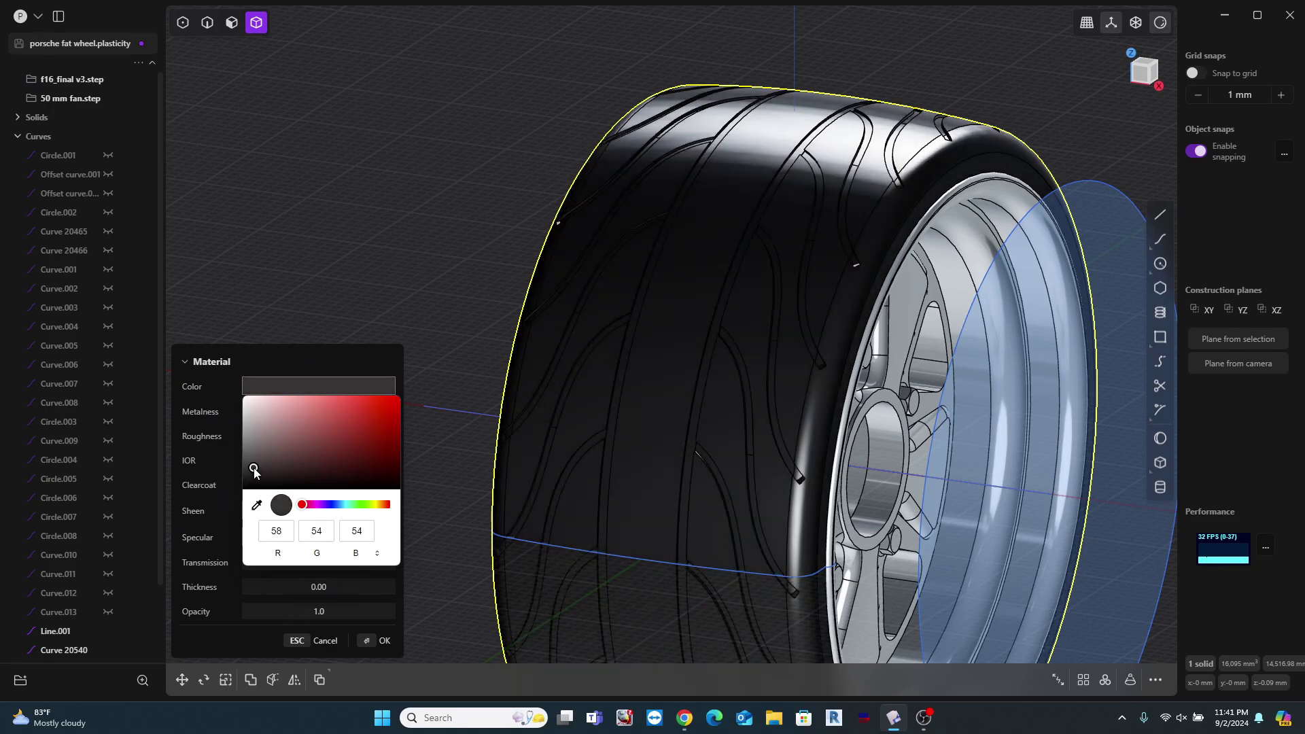
click(215, 510)
middle_drag(732, 435, 762, 453)
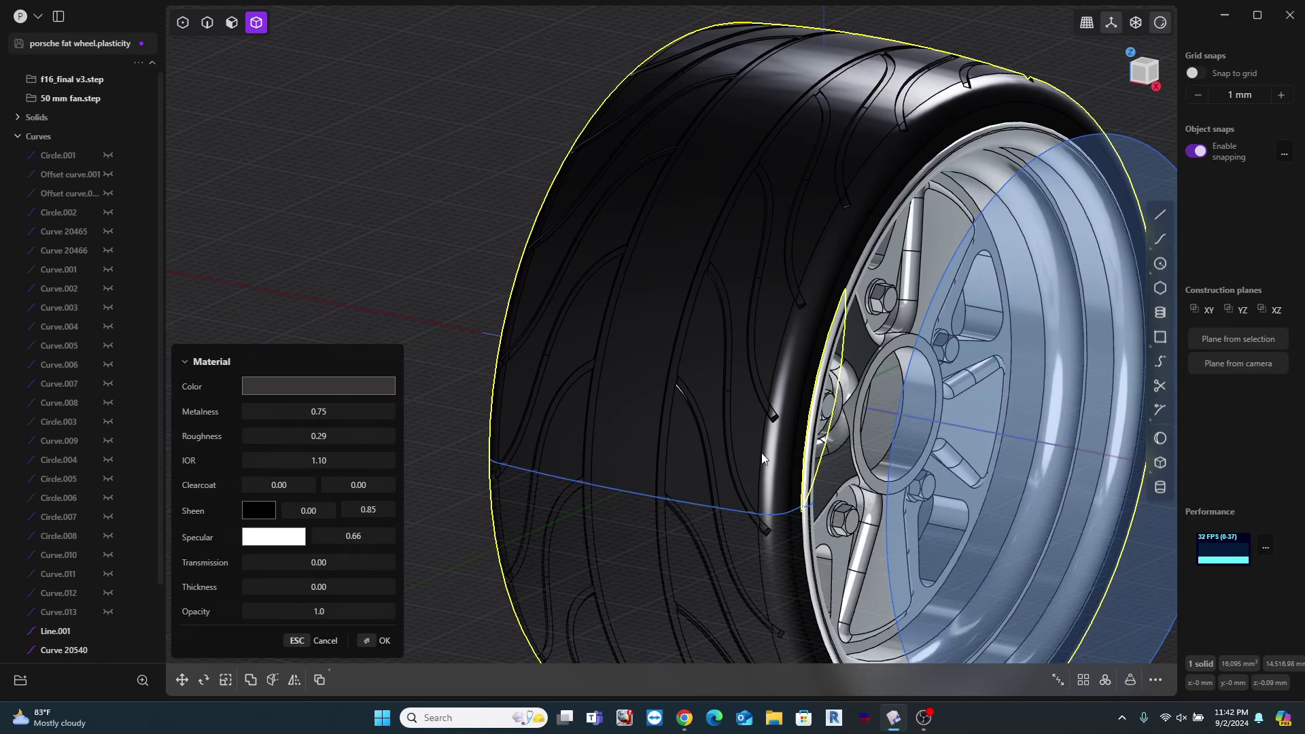
scroll(762, 452, down, 3)
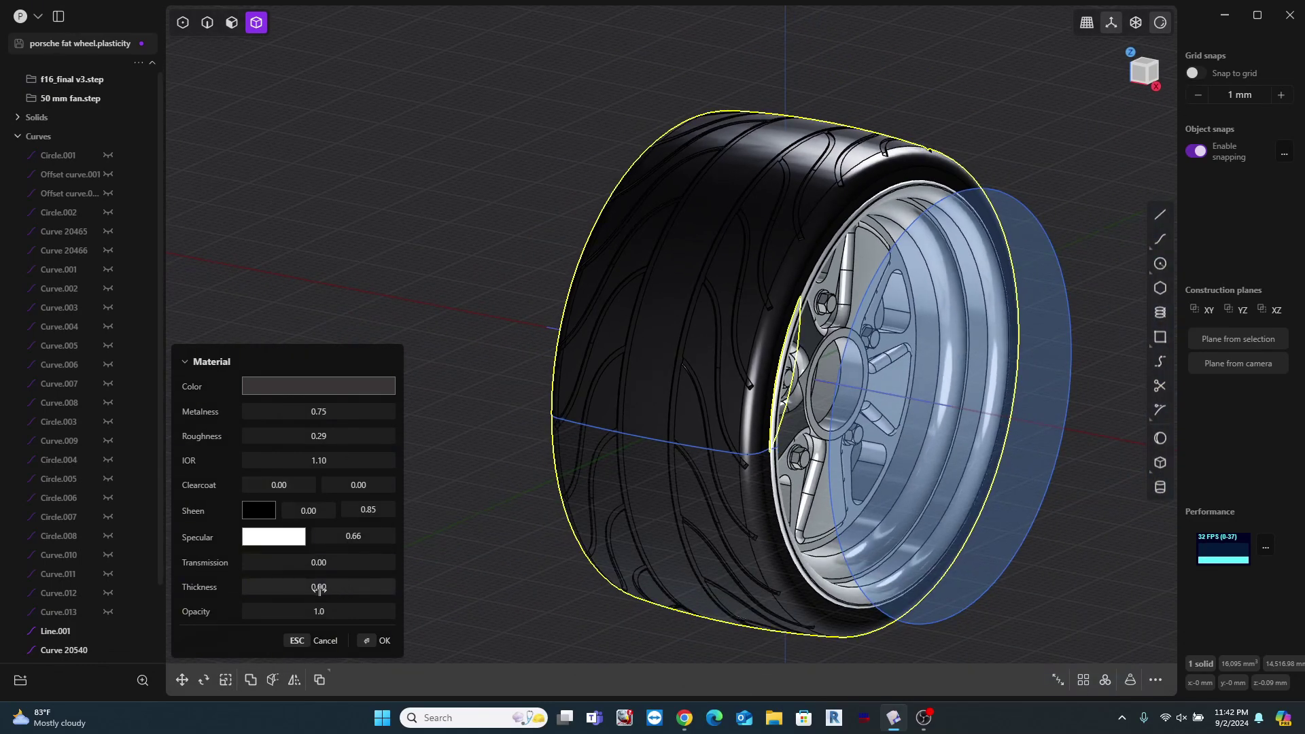
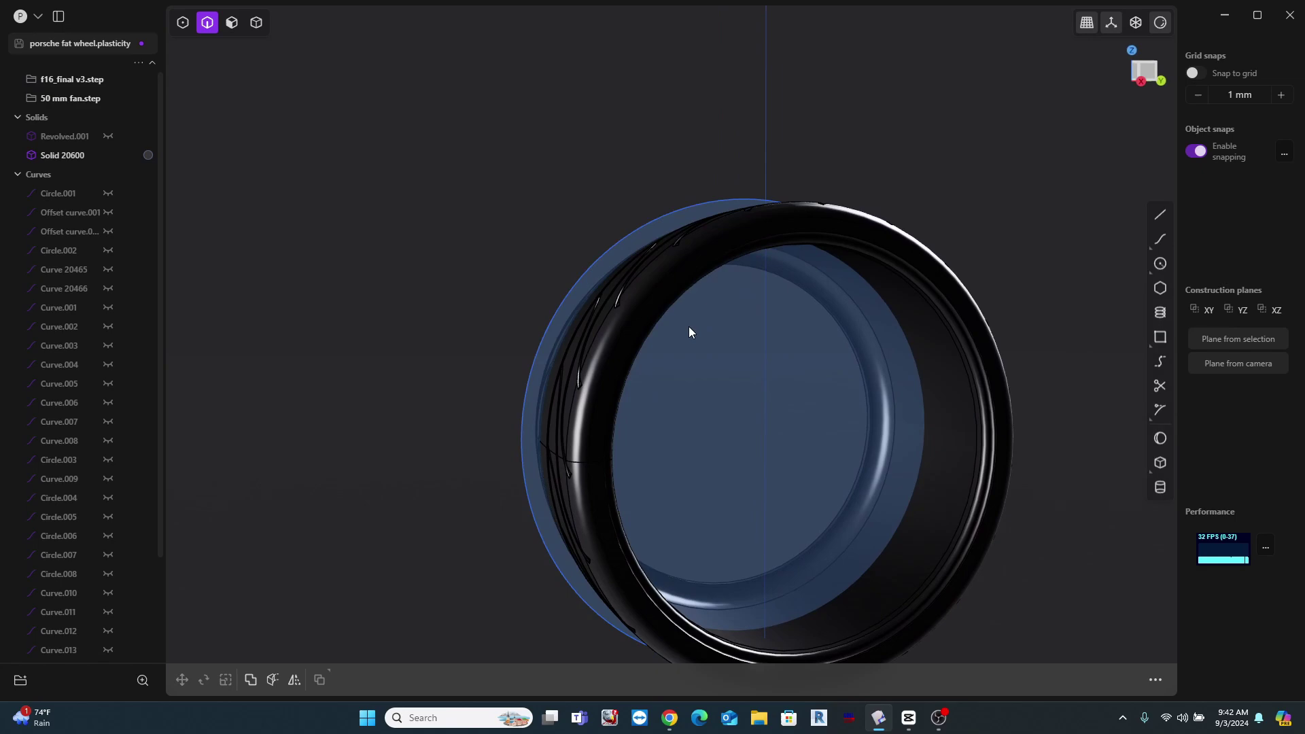
Step: Extrude the large circular region at the tire about 20.65 mm outward into a solid cylinder
key(2)
click(761, 384)
key(e)
middle_drag(761, 385, 809, 454)
drag(816, 405, 878, 424)
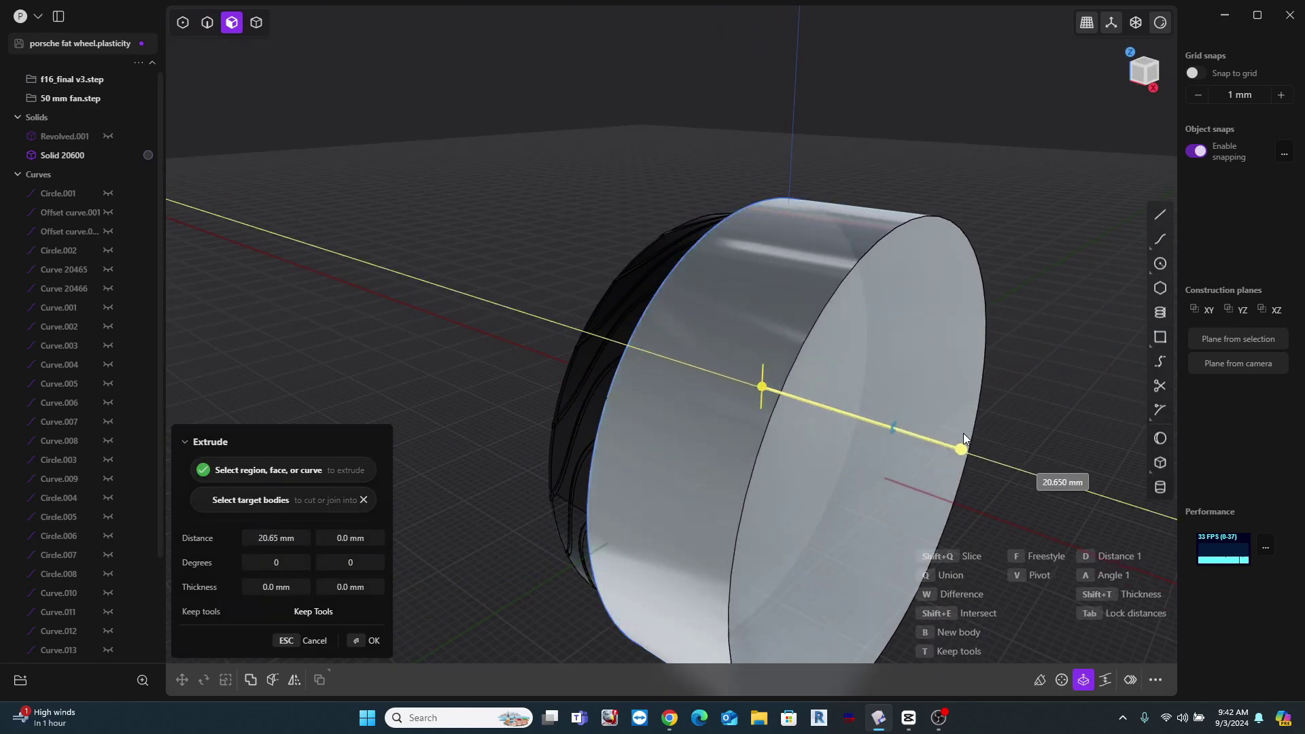
click(964, 434)
Step: Extrude the same circular region toward the opposite side into a second cylinder around the tire, and hide that cylinder
middle_drag(1007, 310, 932, 262)
scroll(735, 228, up, 3)
click(783, 240)
key(e)
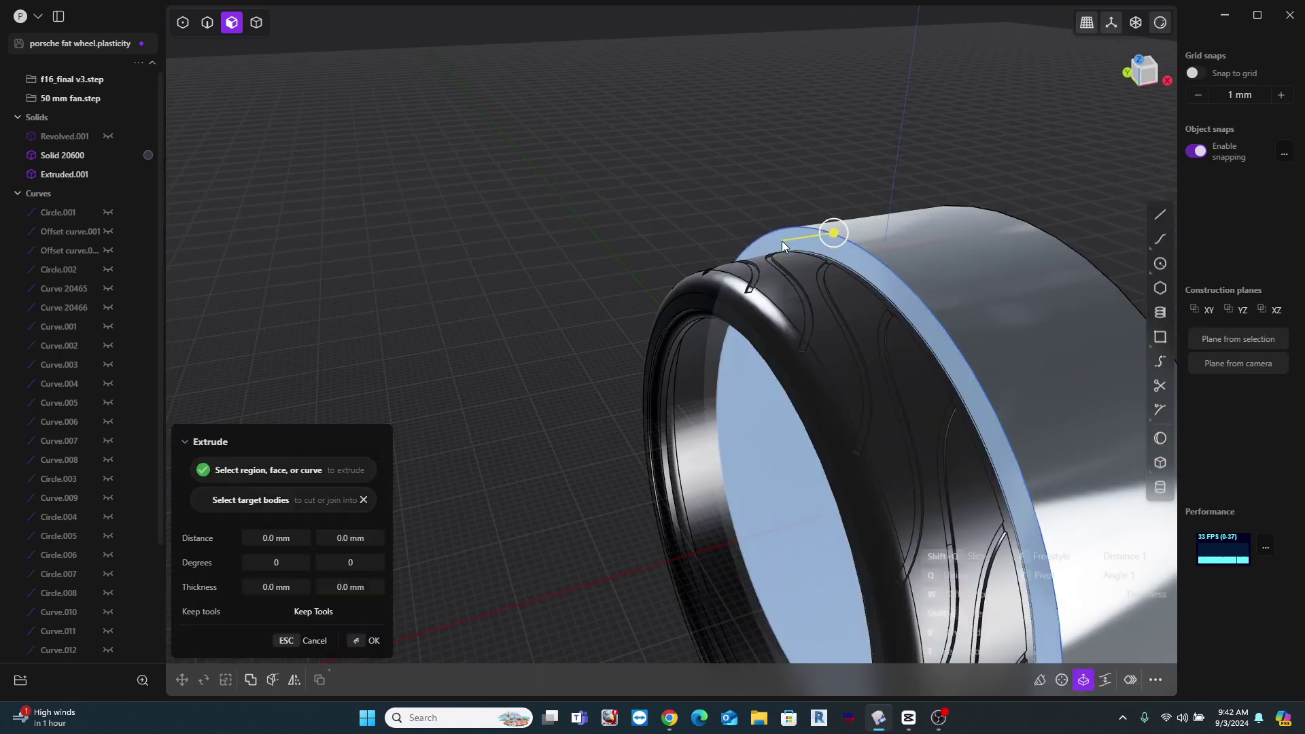
drag(834, 233, 718, 236)
right_click(722, 136)
key(h)
Step: Subtract the tire from the first, visible cylinder with a Boolean difference, keeping the tire as a tool body
middle_drag(721, 135, 849, 182)
key(4)
click(849, 182)
click(820, 296)
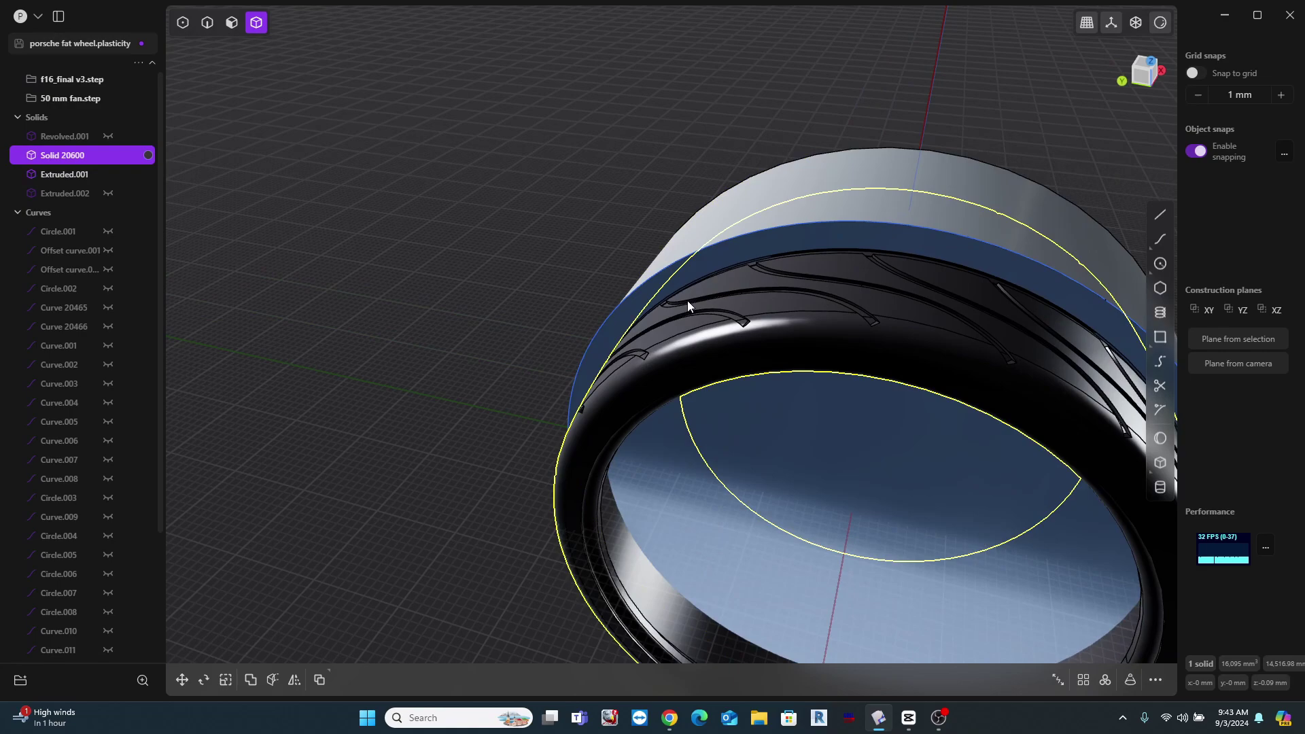
middle_drag(687, 300, 656, 366)
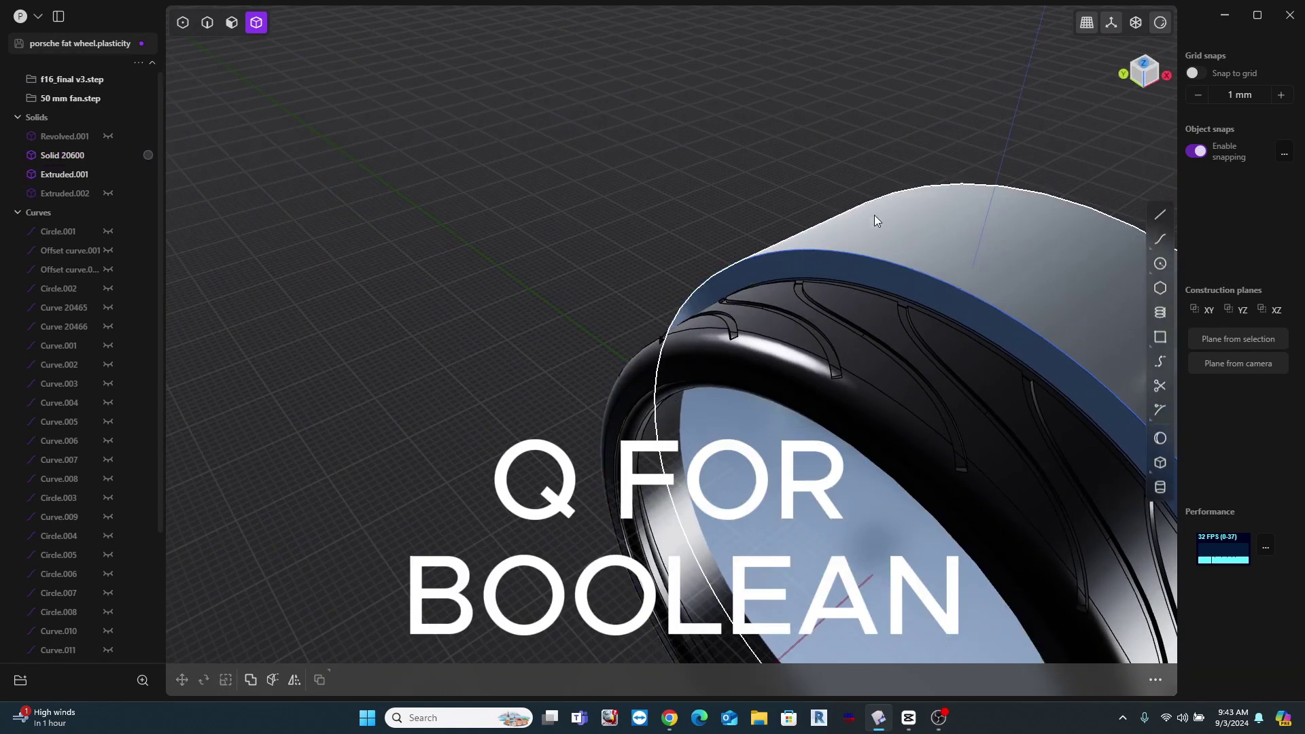
click(874, 216)
key(q)
click(639, 370)
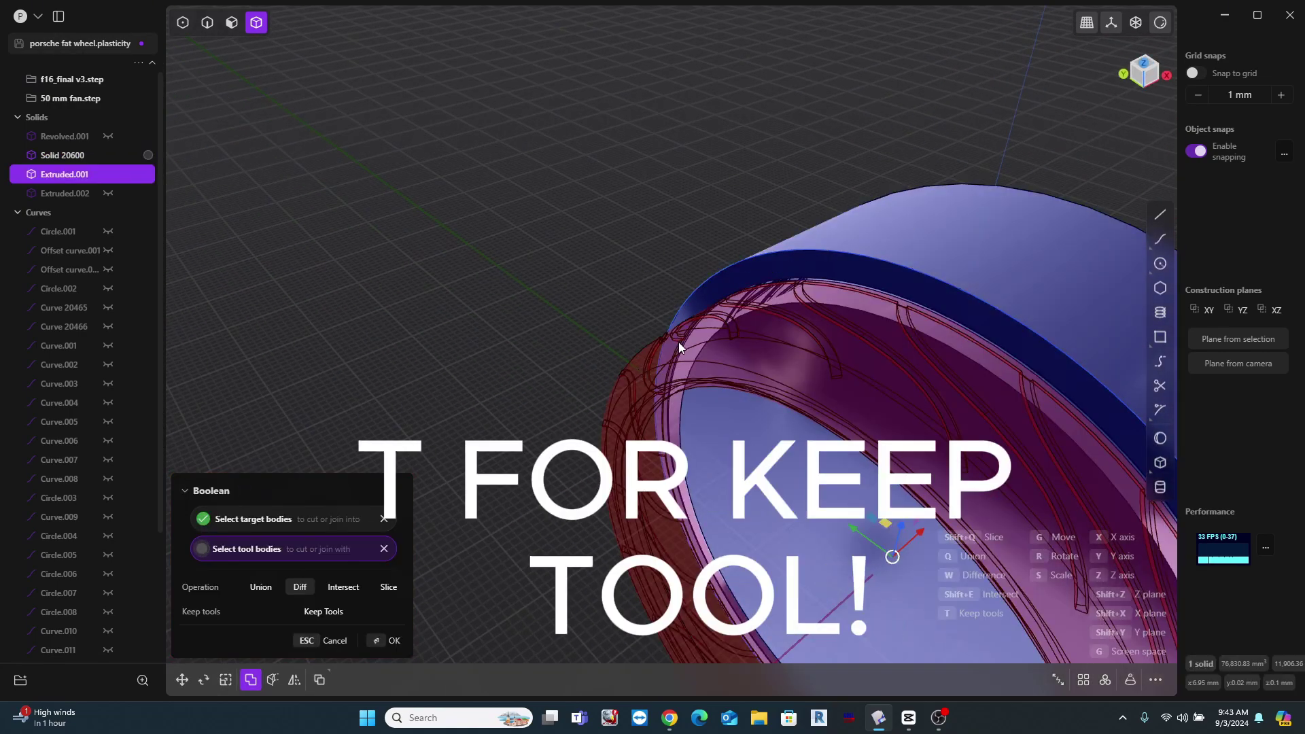
key(t)
key(Return)
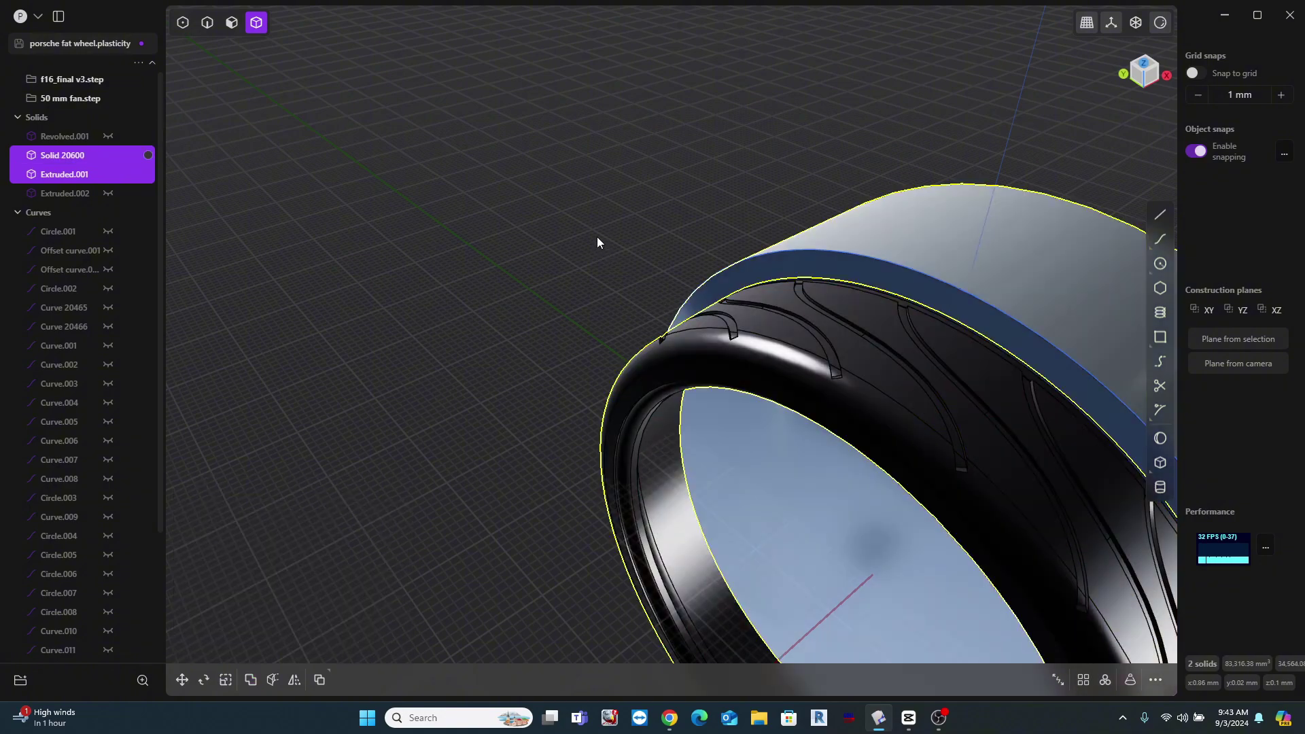
click(593, 207)
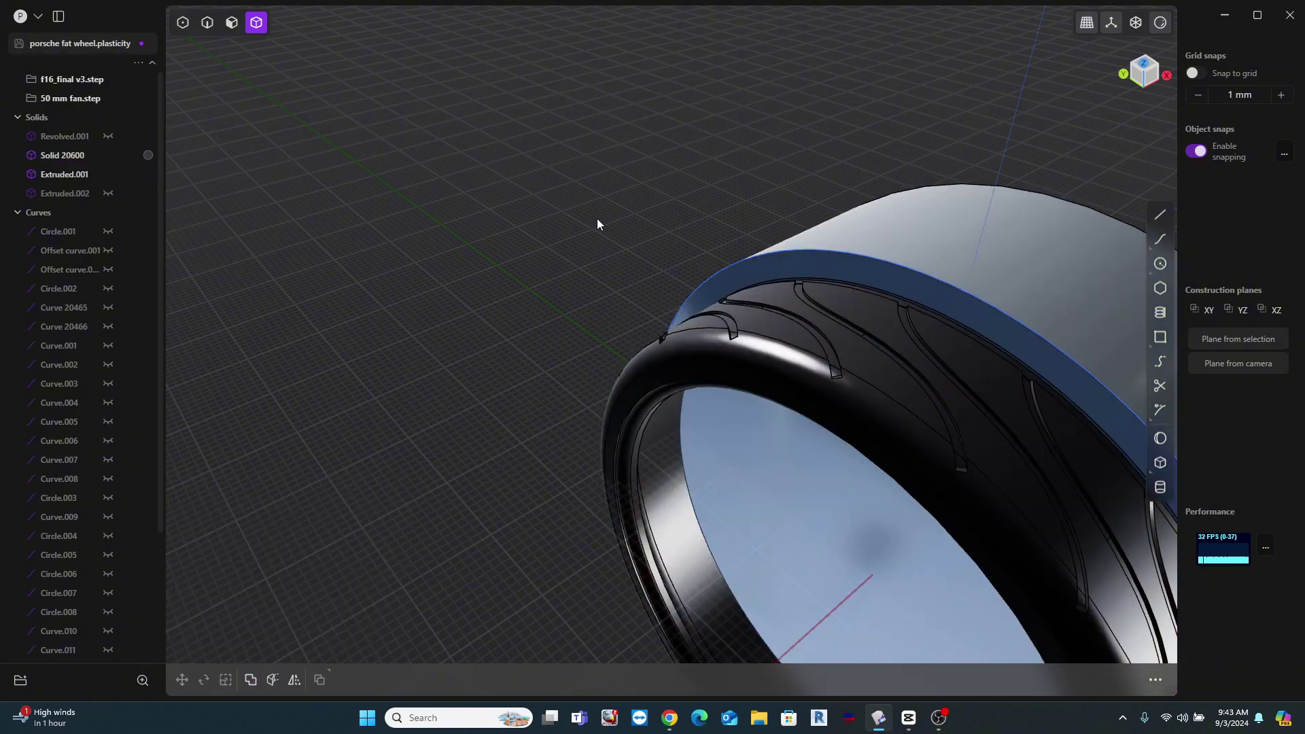
Step: Unhide everything, hide the first cylinder, and subtract the tire from the second cylinder with a Boolean difference, keeping the tire
key(alt+h)
middle_drag(597, 236, 624, 271)
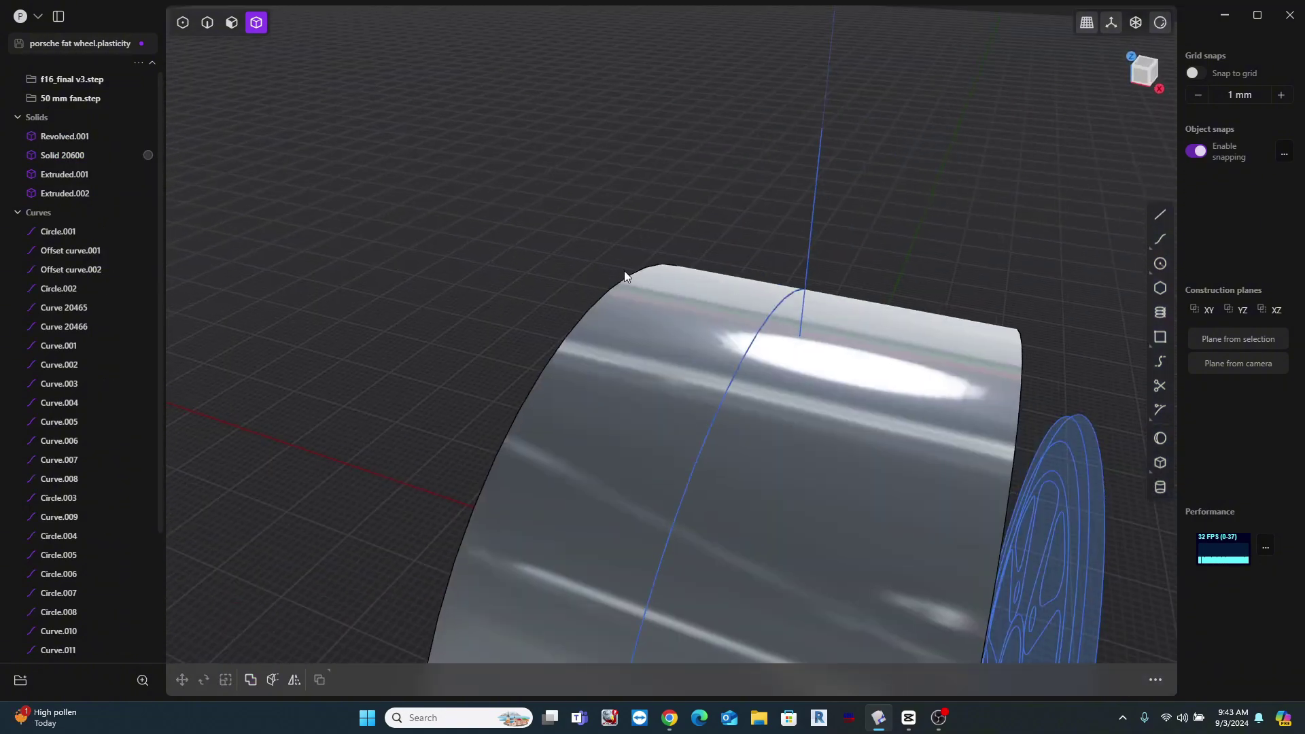
click(972, 339)
key(h)
key(q)
click(675, 291)
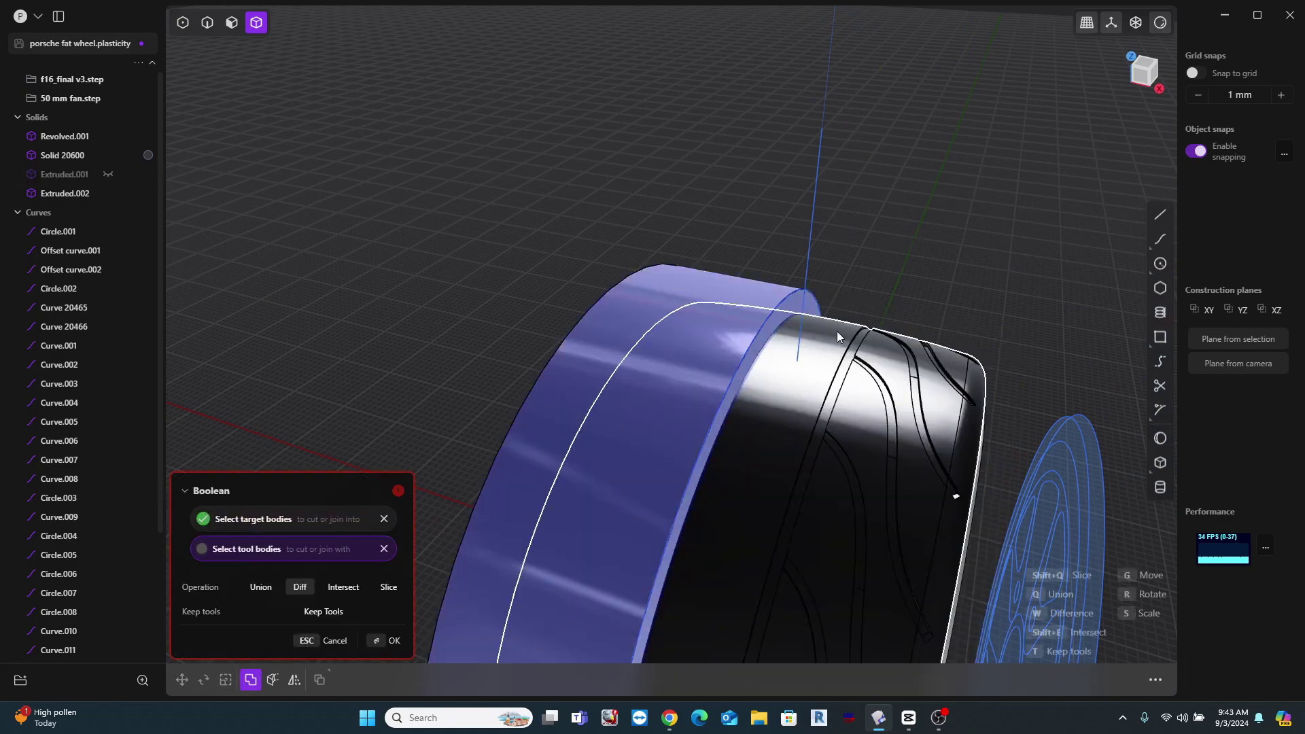
click(844, 338)
key(t)
key(Return)
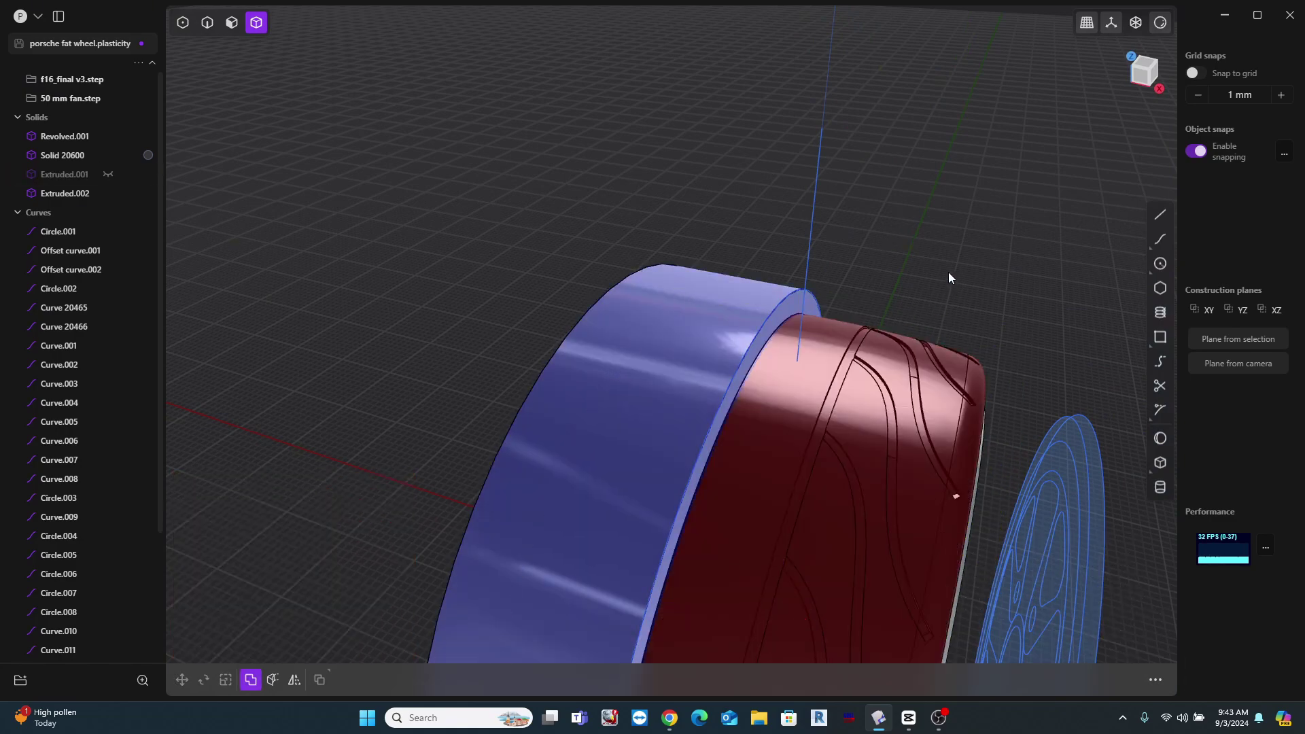
Step: Duplicate the circular edge inside the tire's bead and move the copy -70.34 mm along X, clear of the cylinder
middle_drag(948, 272, 892, 213)
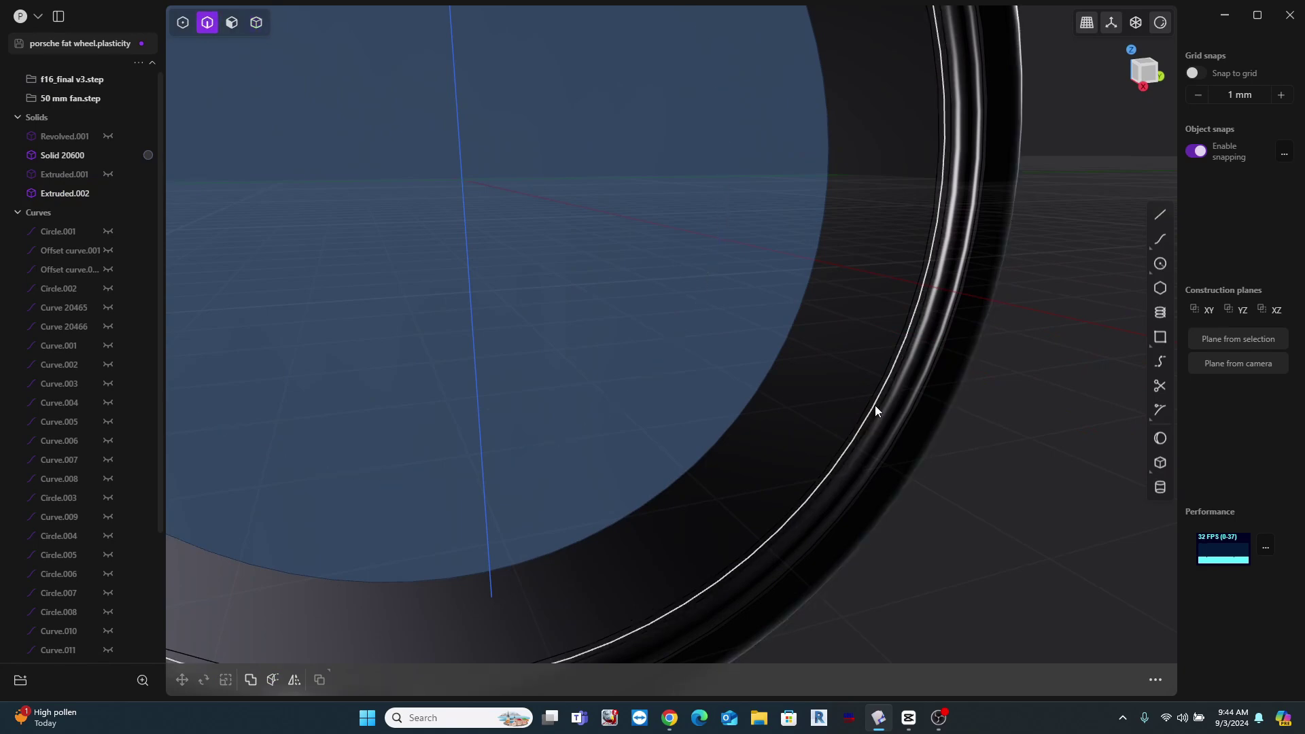
key(2)
click(873, 396)
key(f)
scroll(869, 407, down, 10)
middle_drag(828, 428, 865, 450)
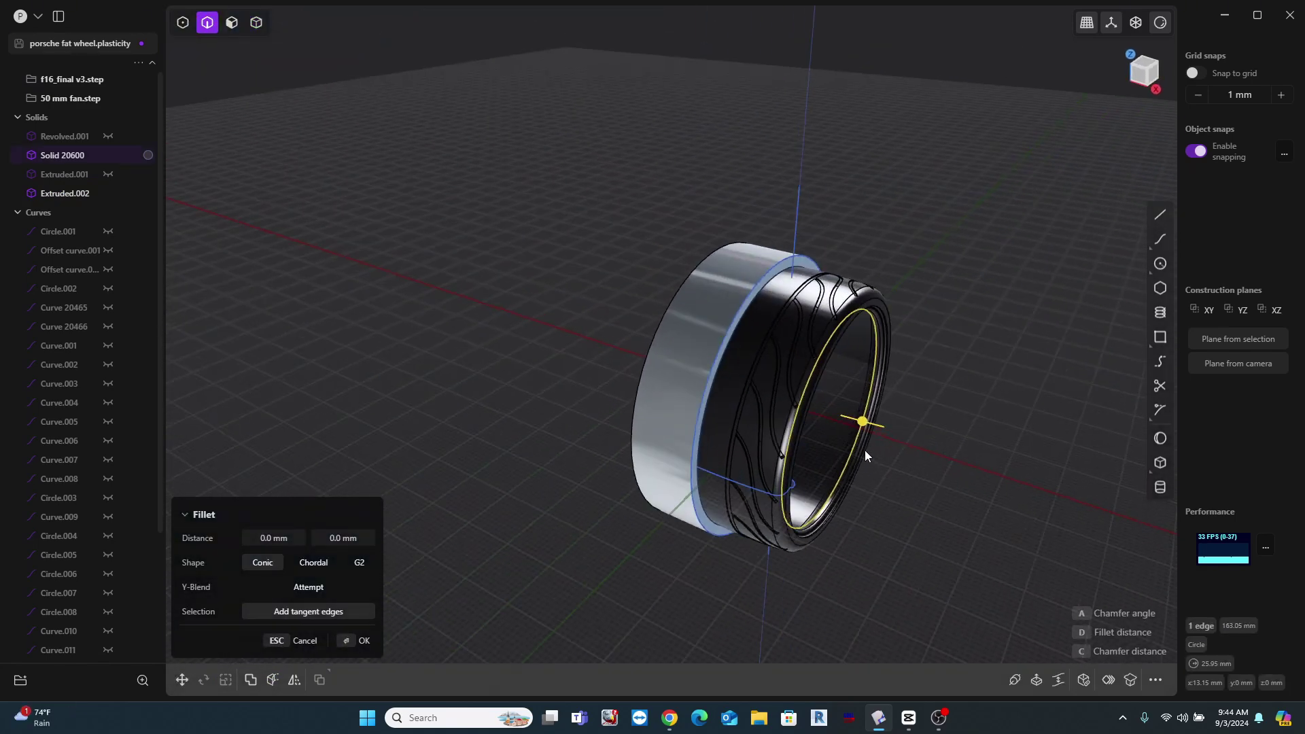
key(shift+d)
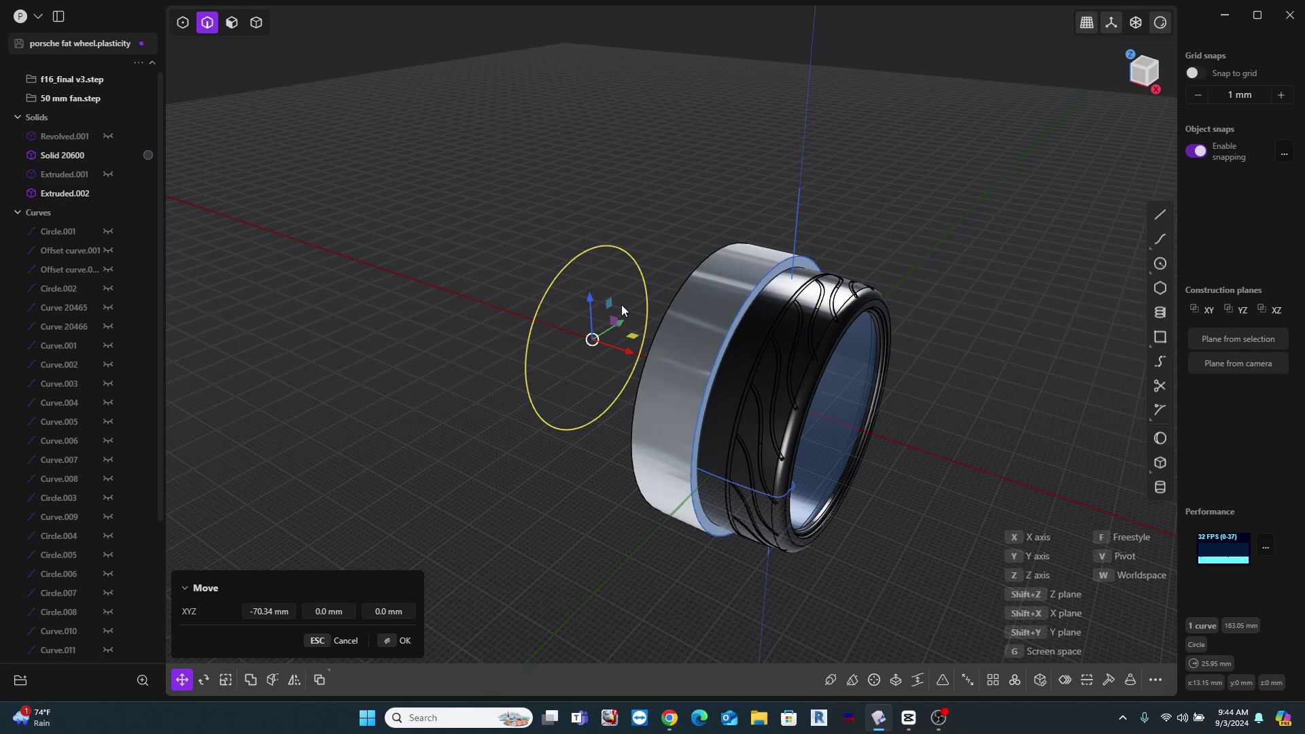
click(616, 352)
Step: Hide the tire and extrude the copied circle along X into a long cylinder passing through the remaining body
key(4)
click(840, 310)
key(h)
middle_drag(938, 282, 886, 309)
key(3)
click(584, 312)
key(e)
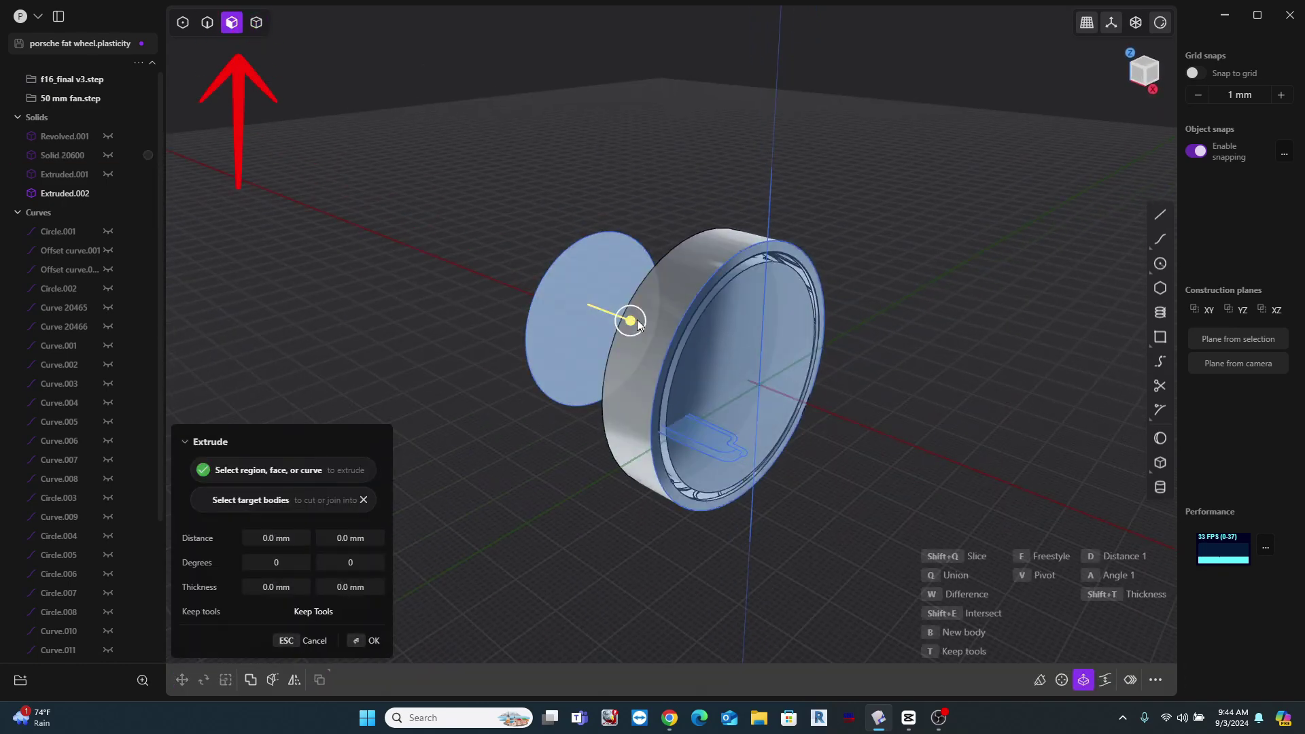
click(1082, 233)
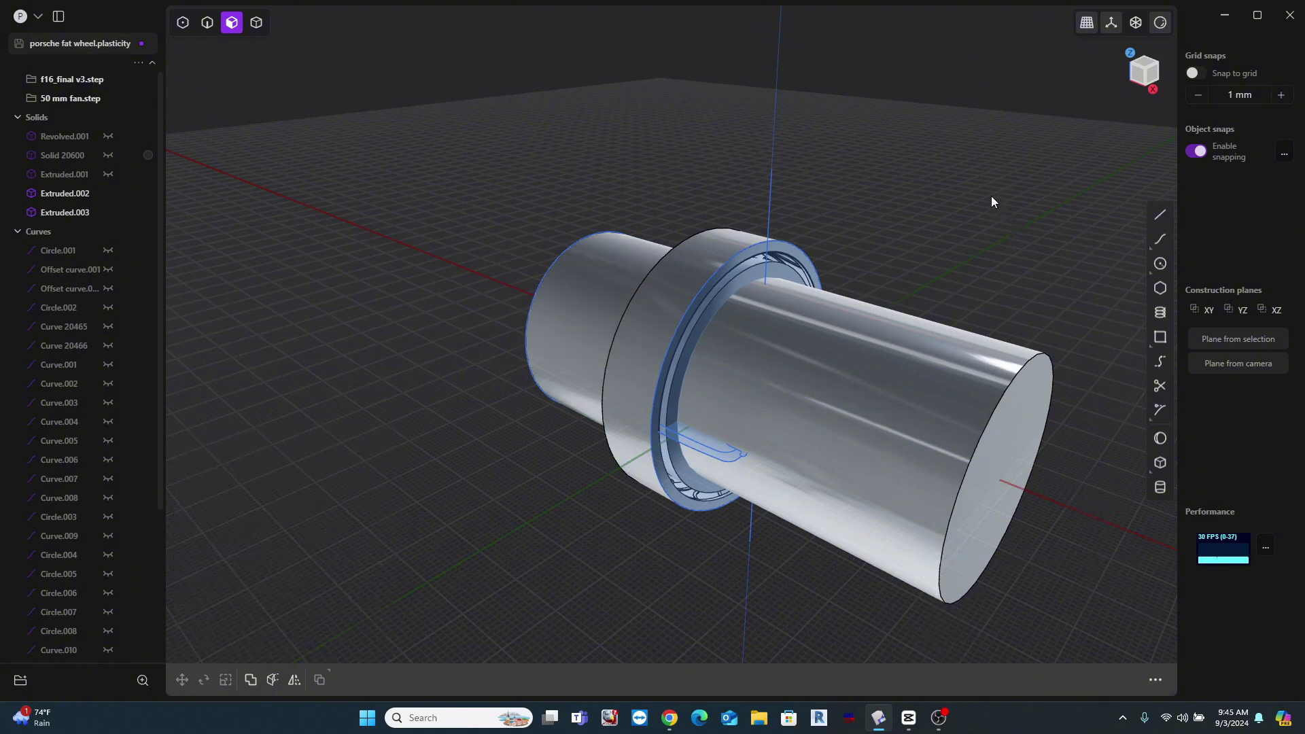
Step: Unhide everything and join the two large cylinders around the tire into one body with a Boolean union
key(alt+h)
key(4)
click(717, 238)
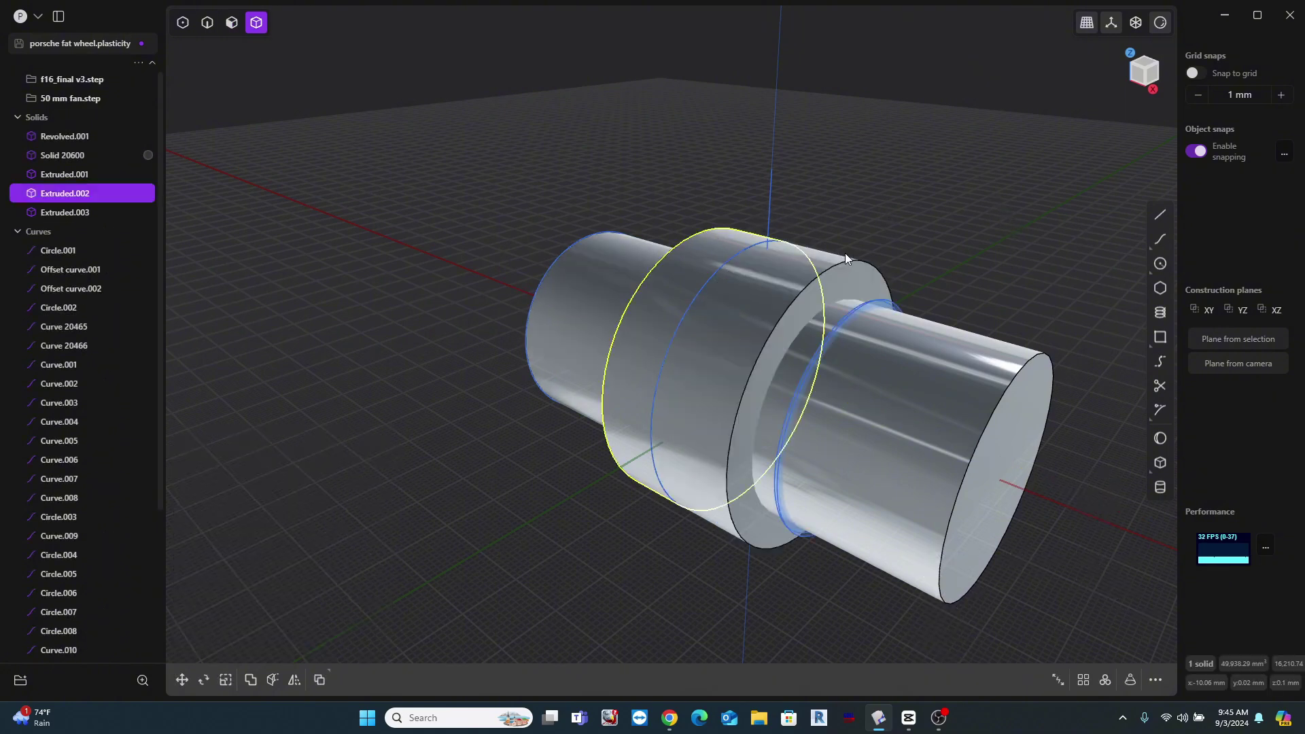
click(841, 274)
key(q)
key(q)
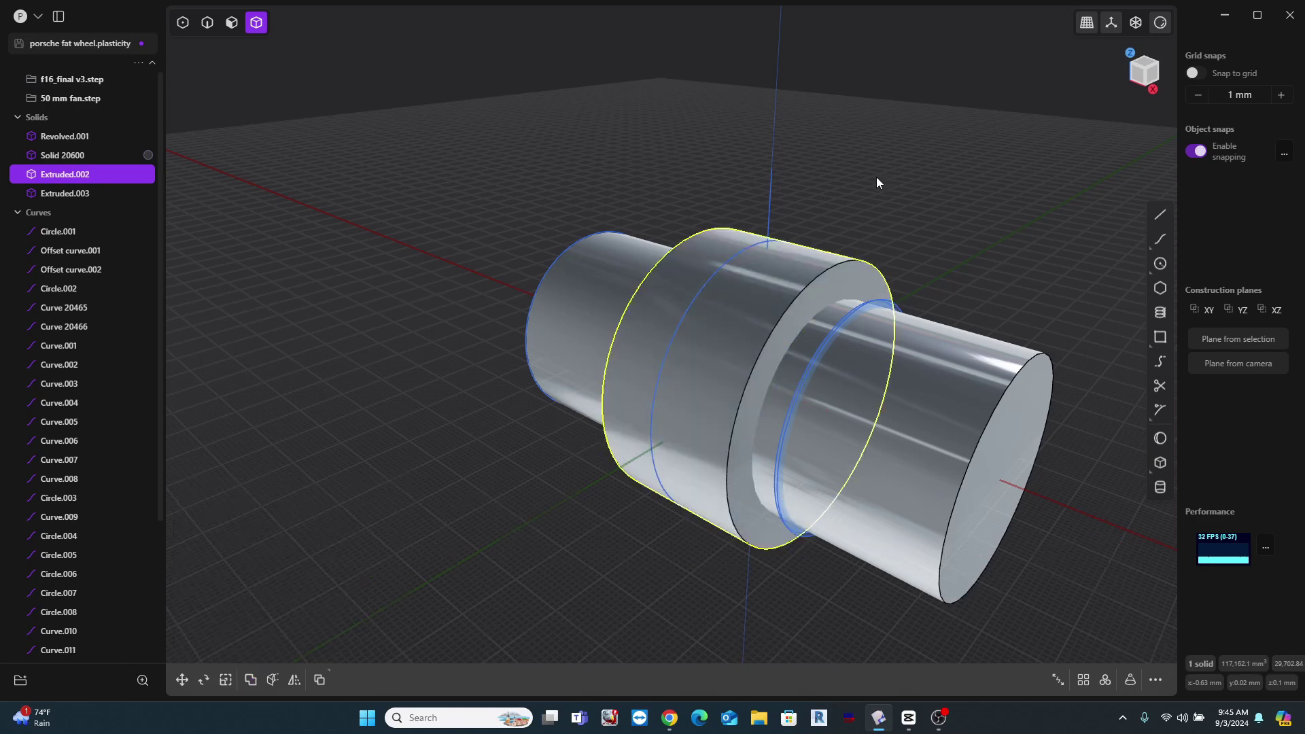
click(894, 174)
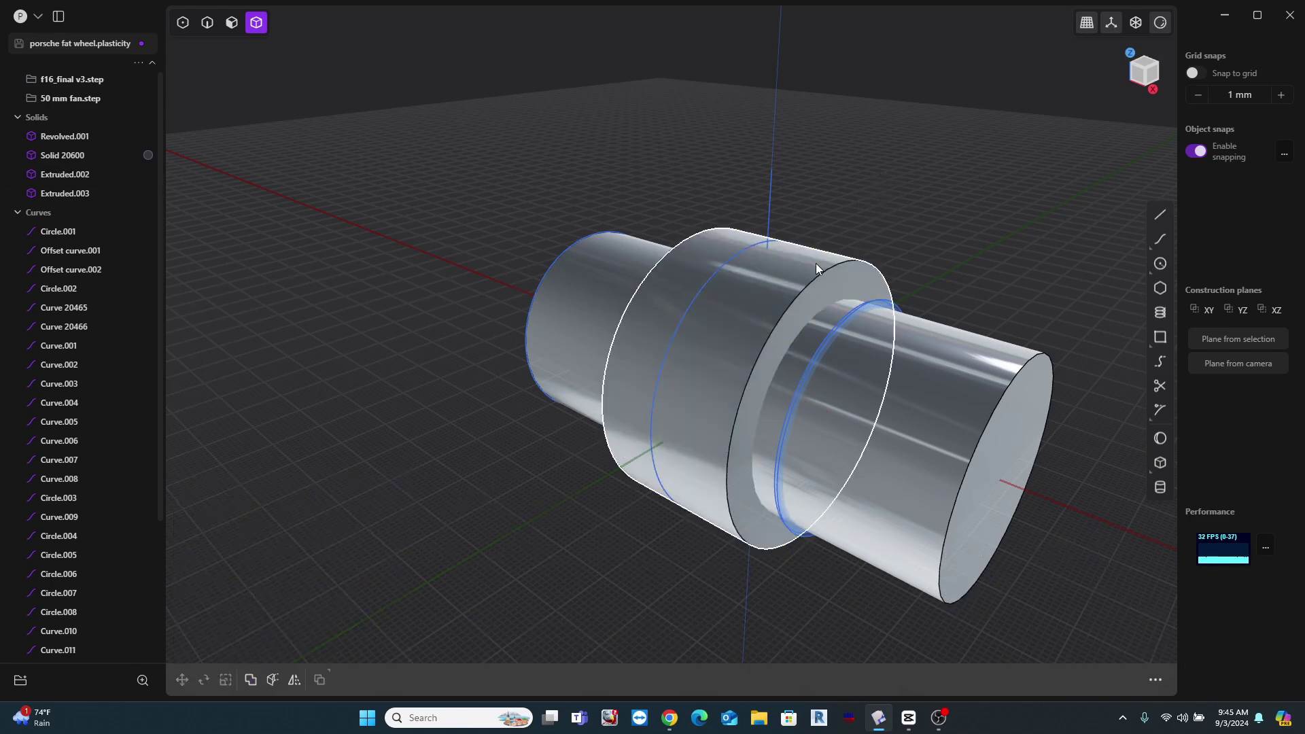
Step: Subtract the long cylinder from the joined outer body with a Boolean difference to open its center
click(816, 263)
key(q)
click(960, 371)
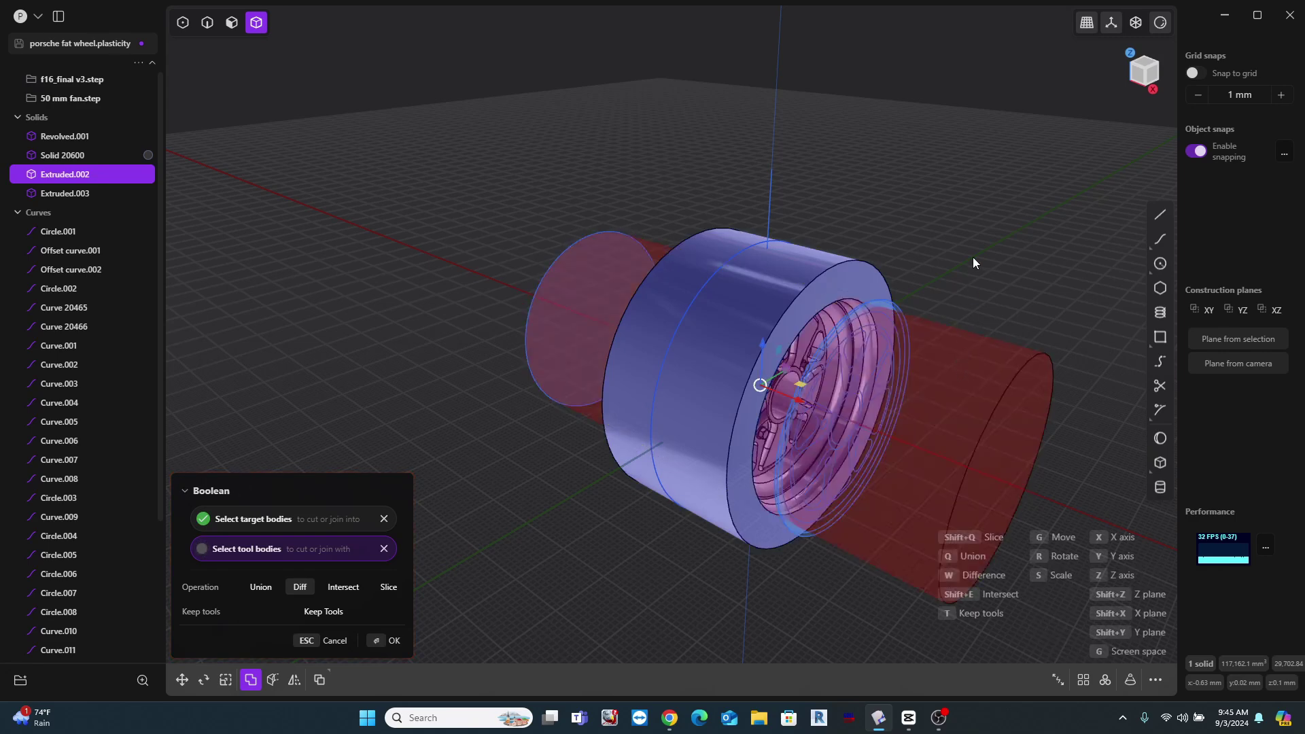
key(Return)
click(973, 258)
Step: Select the wheel sketch curves in front of the outer body and hide them
middle_drag(974, 250, 937, 225)
drag(922, 159, 840, 471)
key(h)
middle_drag(653, 286, 531, 273)
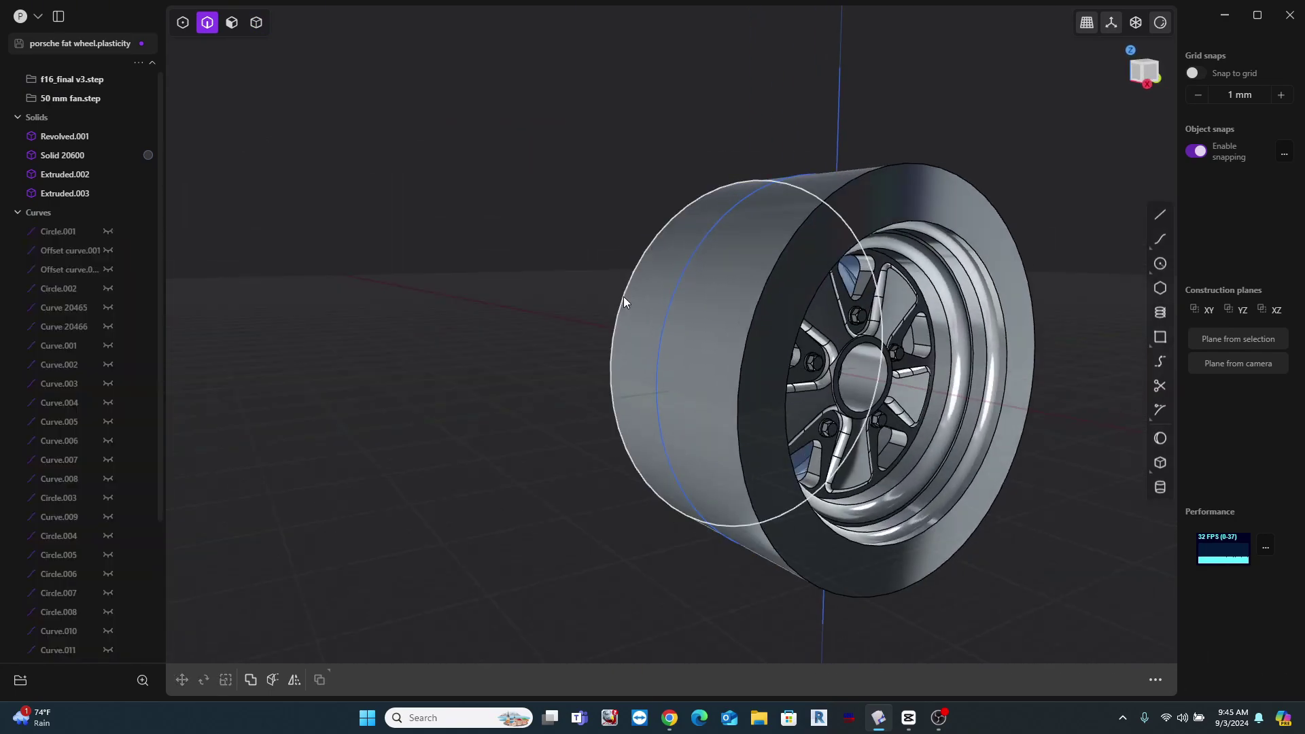
Step: Hide the wheel and remove the leftover ring-shaped solid inside the tire
key(slash)
key(4)
click(835, 301)
key(h)
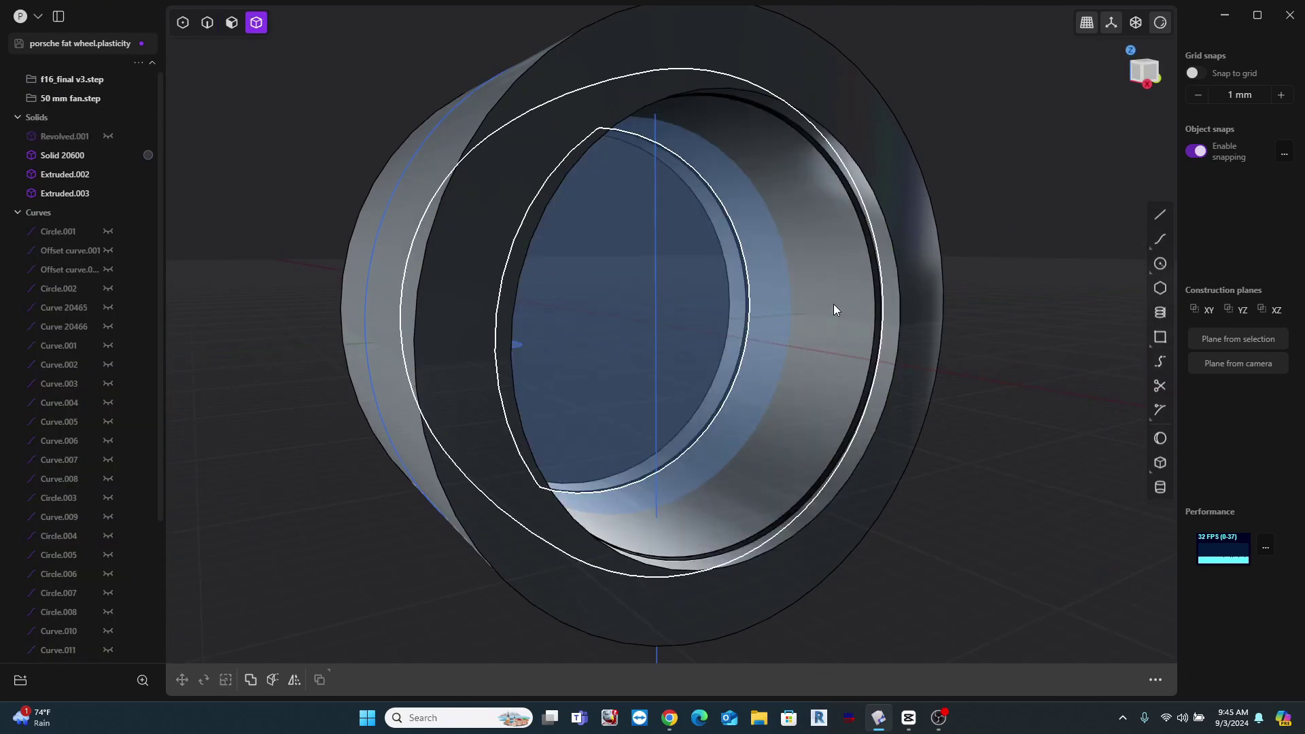
middle_drag(1020, 316, 825, 300)
click(813, 289)
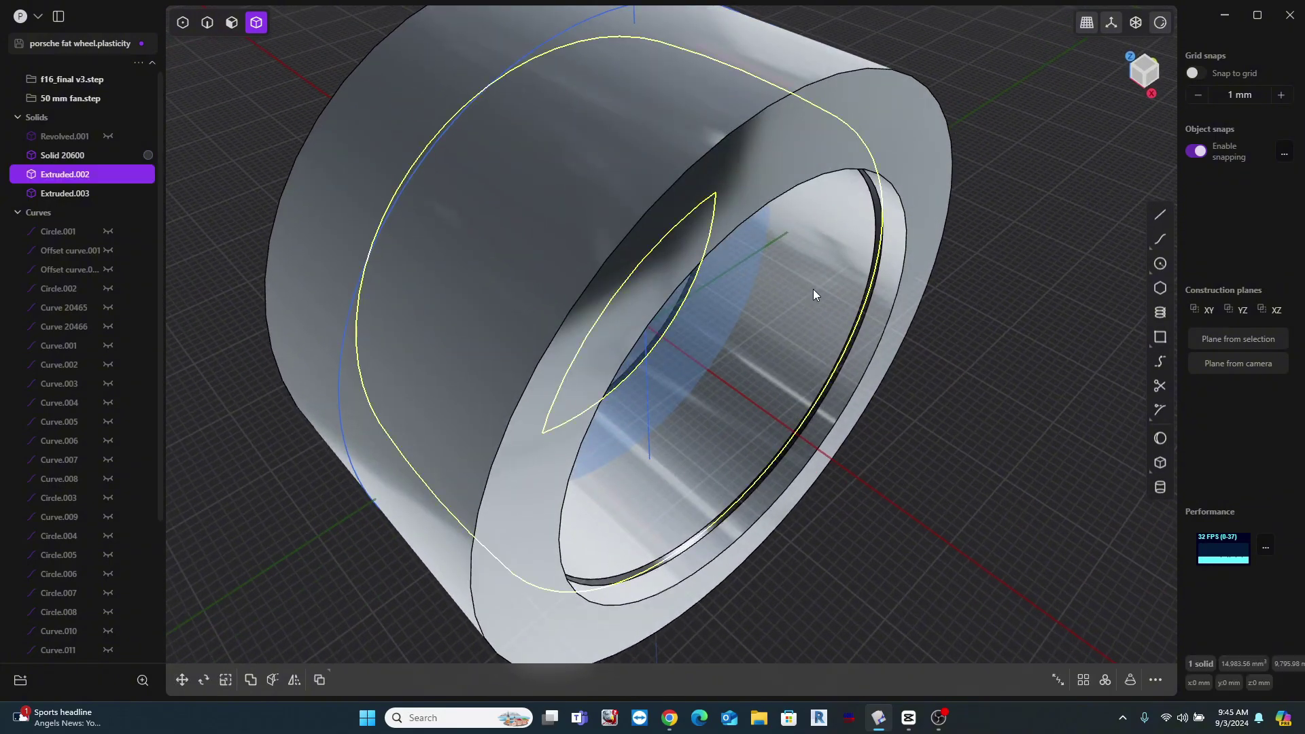
key(h)
middle_drag(877, 337, 760, 343)
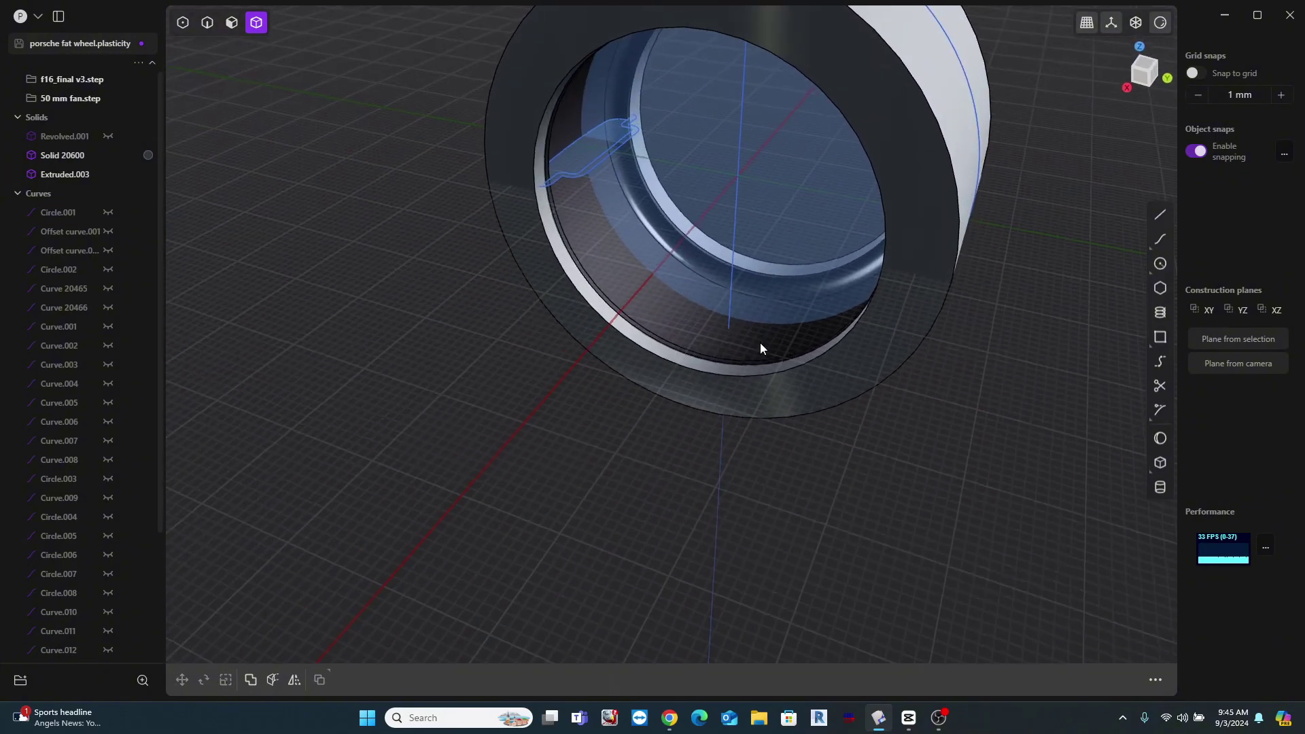
Step: Hide the tire so that only the hollow outer mold body remains in view
scroll(595, 228, up, 4)
click(578, 236)
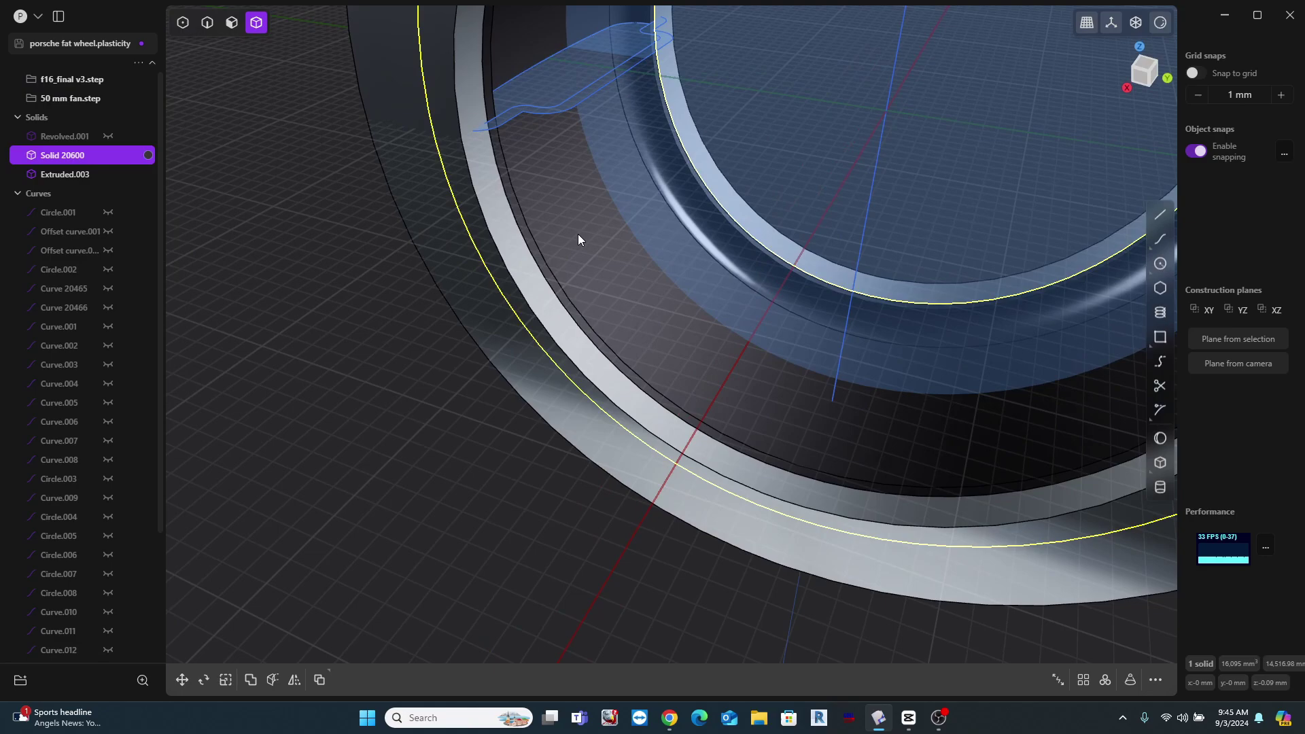
key(h)
middle_drag(579, 233, 754, 303)
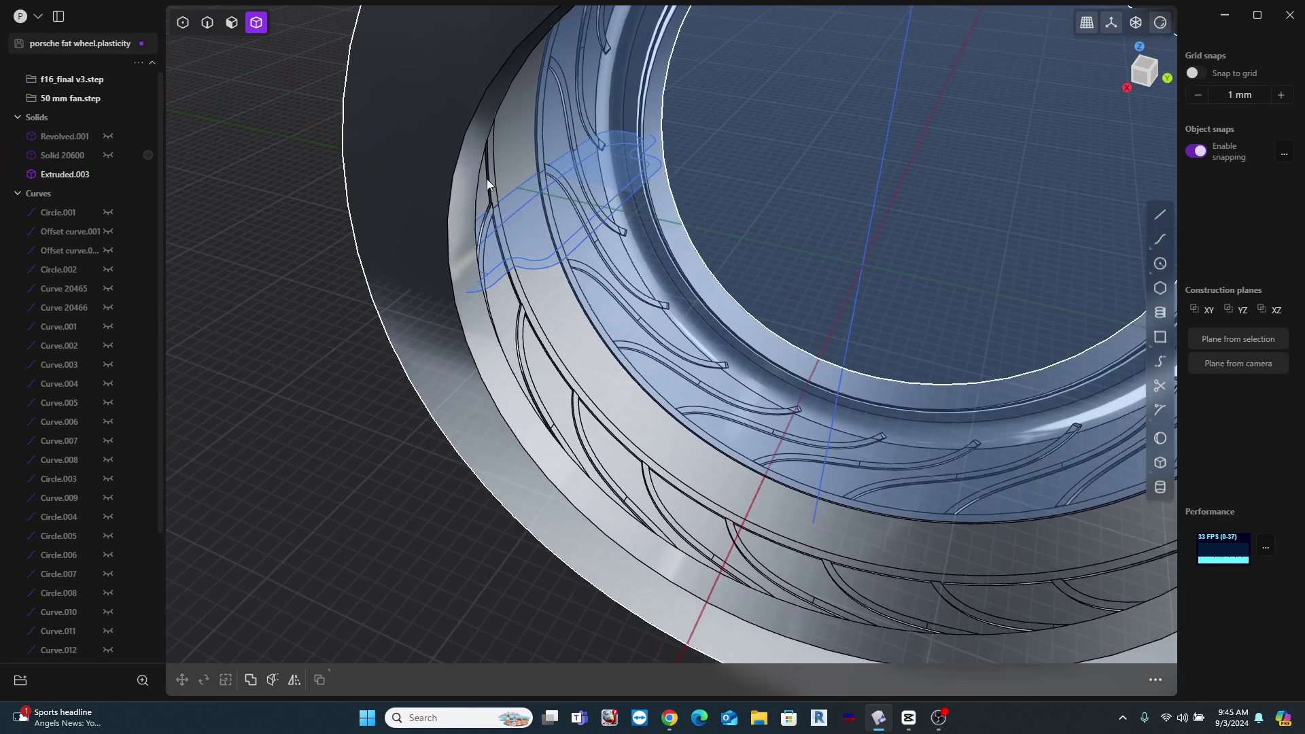
Step: Hide all curves, draw a line about 105.84 mm long along the X axis through the mold's center, and show the curves again
click(123, 194)
middle_drag(265, 256, 821, 234)
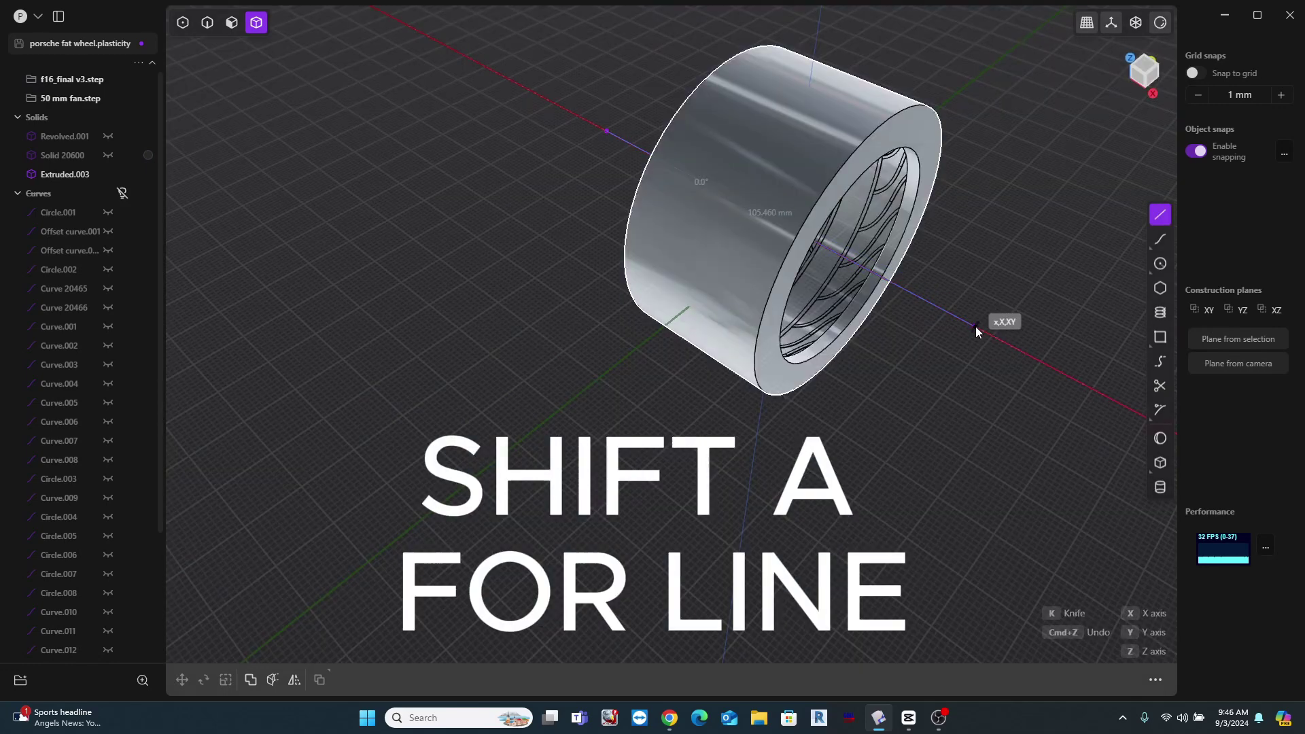
click(976, 327)
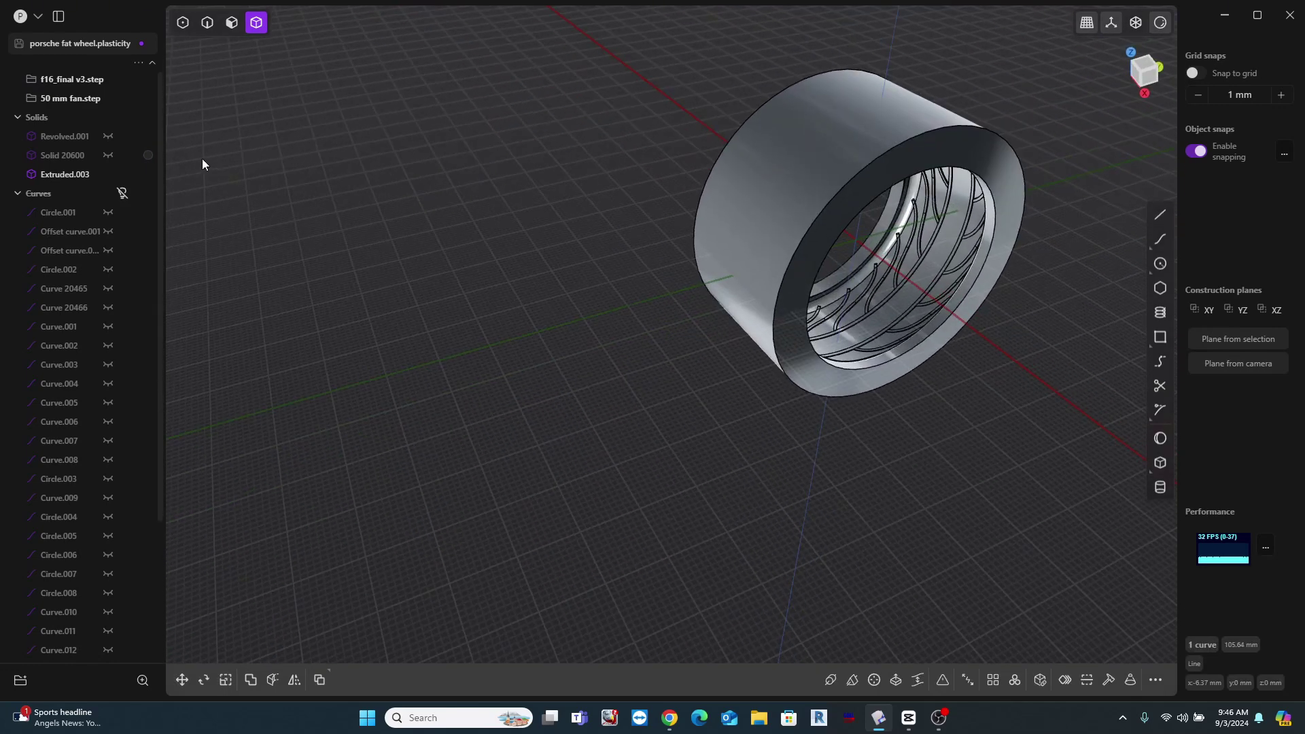
click(122, 194)
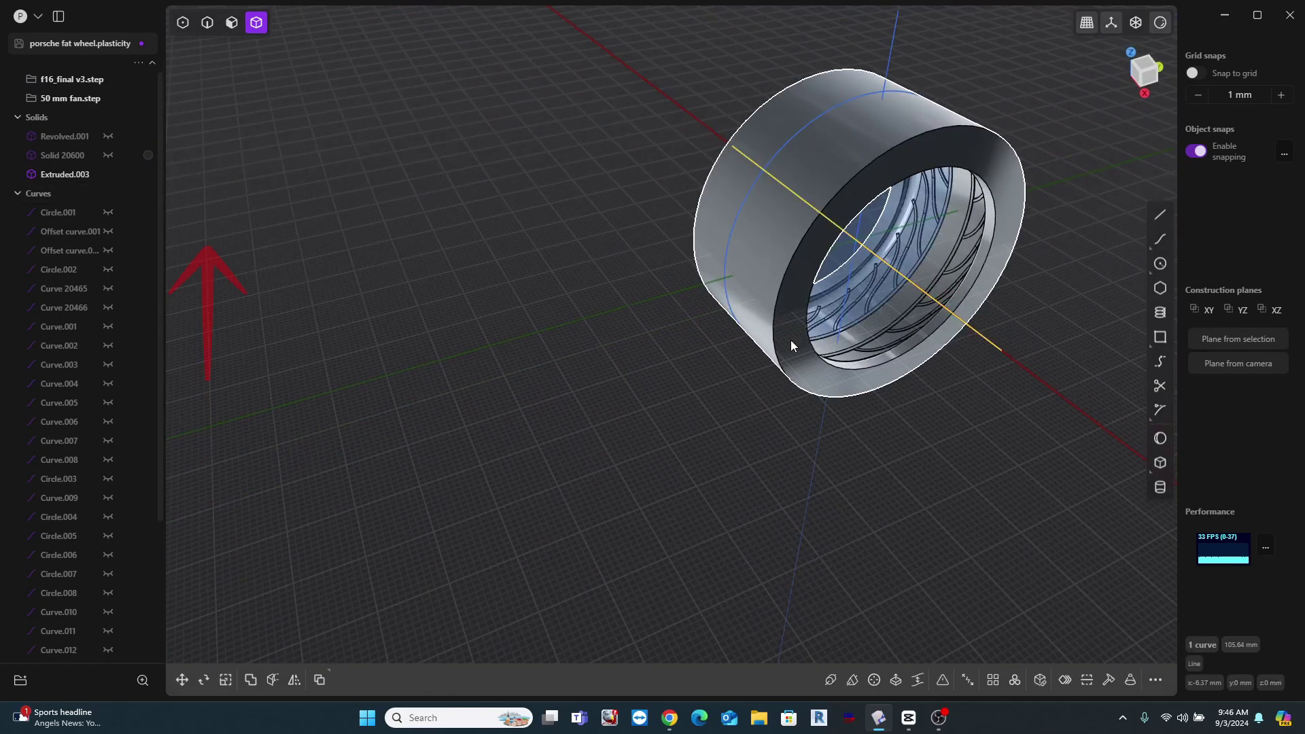
Step: Extrude the axis line downward into a flat sheet that extends past the mold's outer wall
key(2)
key(e)
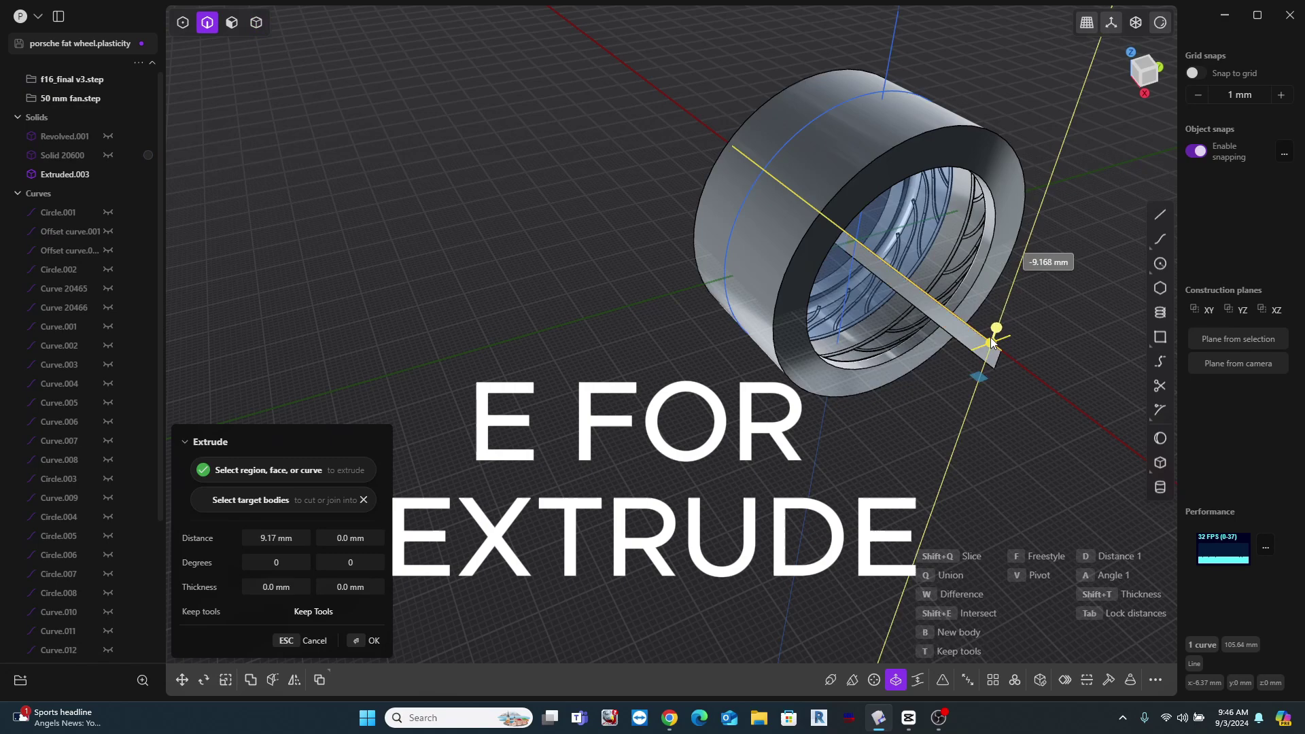
click(955, 432)
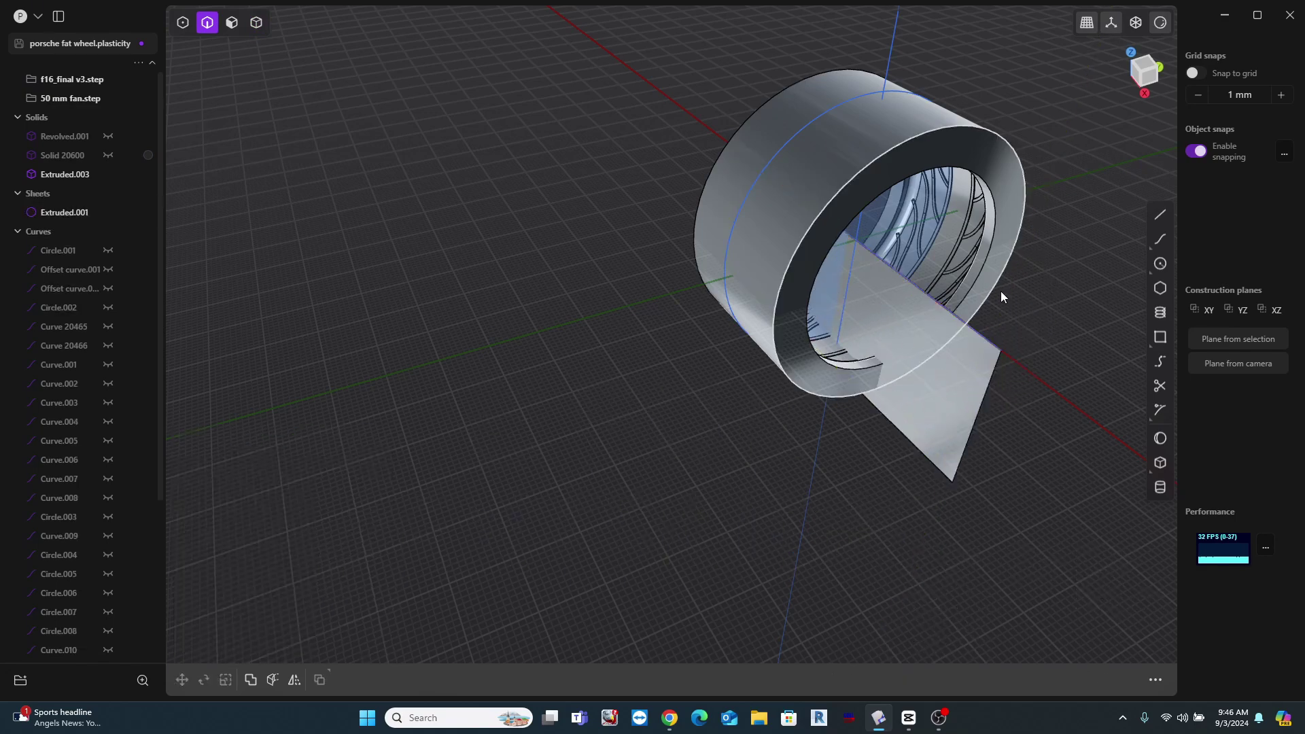
Step: Unhide all bodies, then hide the curves and the wheel to leave the mold, tire and sheet in view
middle_drag(998, 317, 1075, 335)
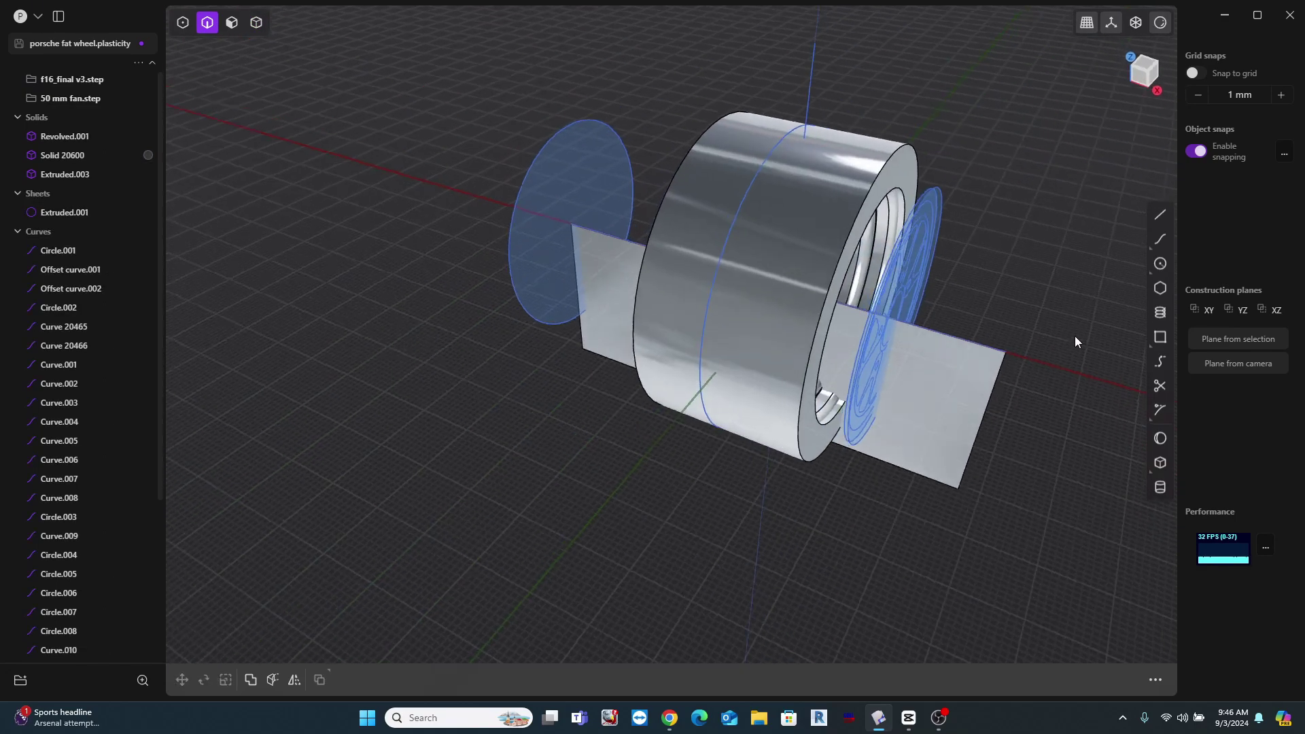
click(123, 231)
scroll(791, 404, up, 5)
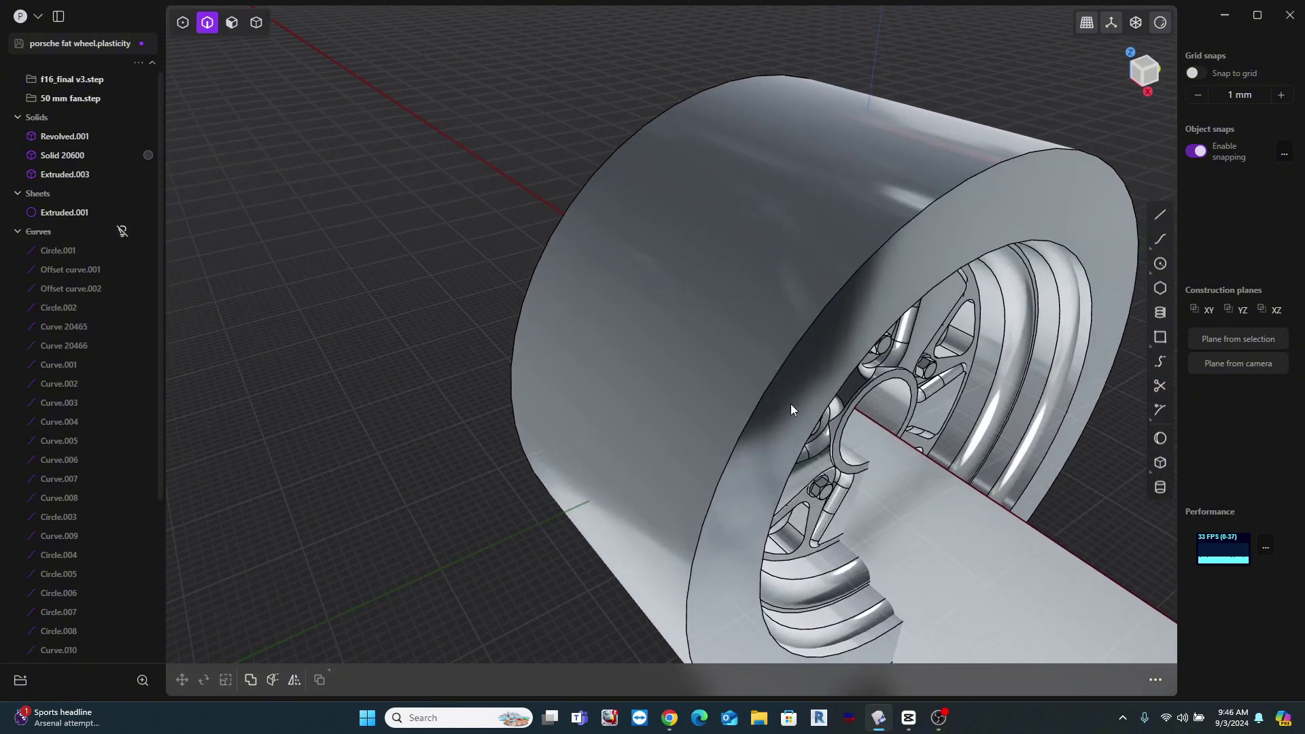
key(4)
click(993, 396)
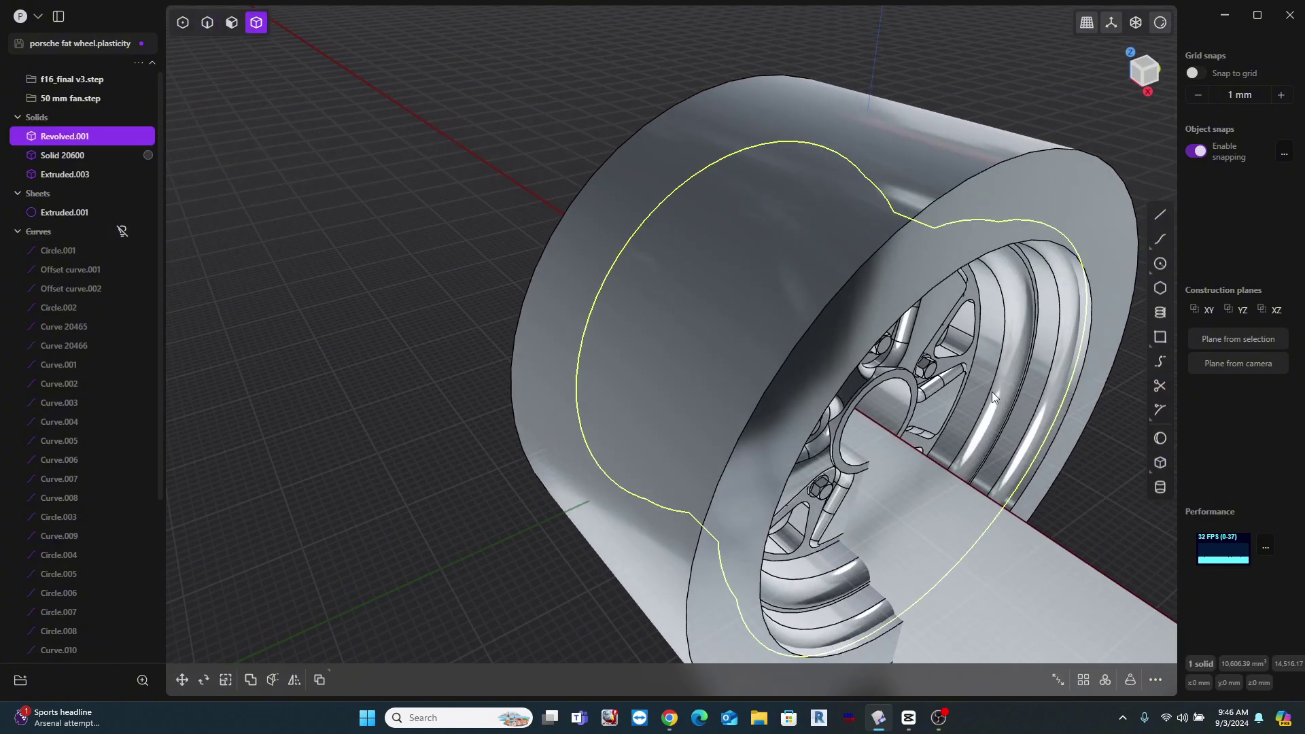
key(h)
middle_drag(819, 392, 760, 525)
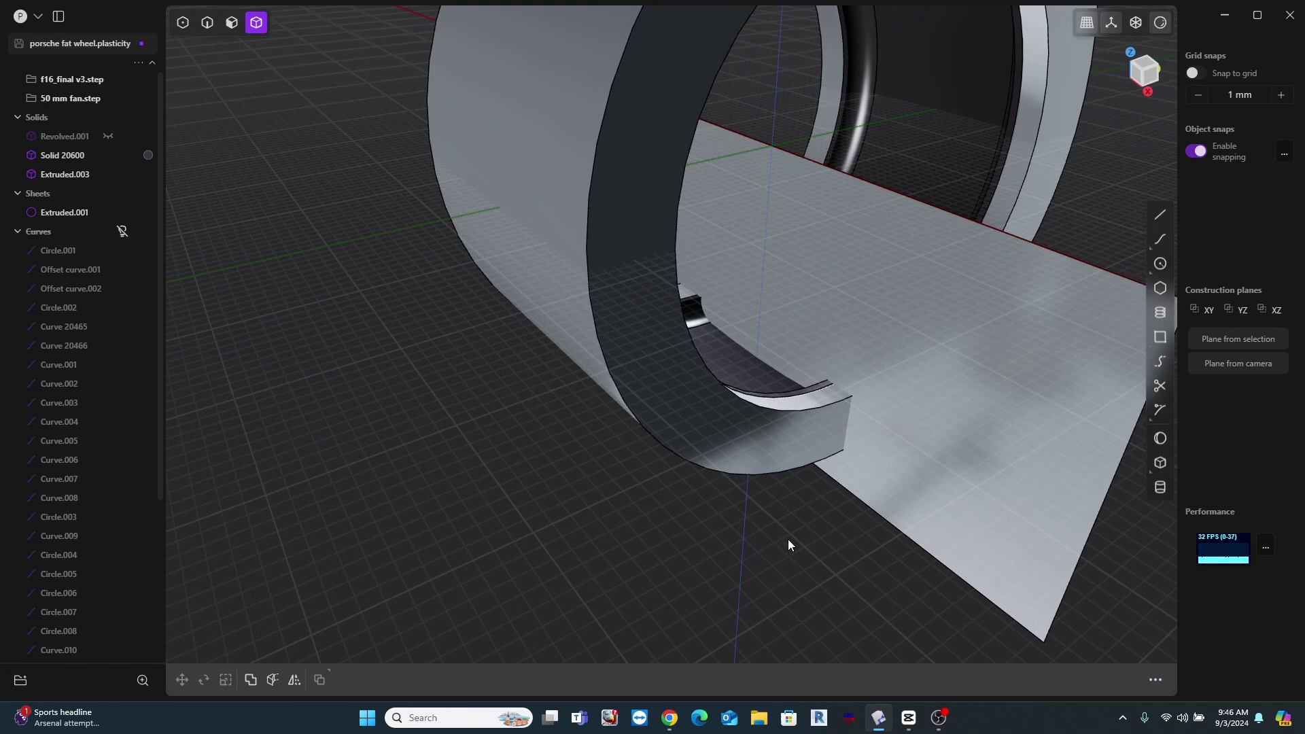
Step: Subtract the tire from the flat sheet with a Boolean difference, keeping the tire as a tool body
key(q)
click(1004, 336)
click(948, 171)
key(t)
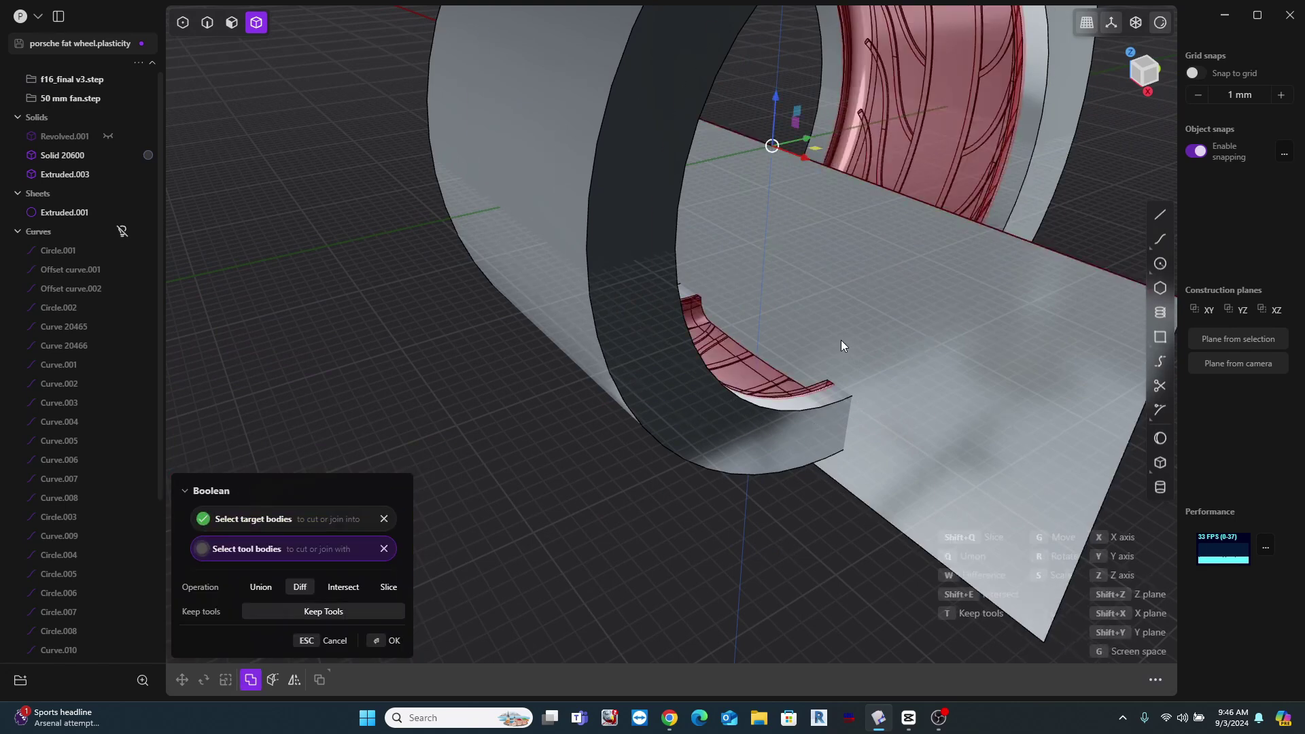
click(840, 339)
key(Return)
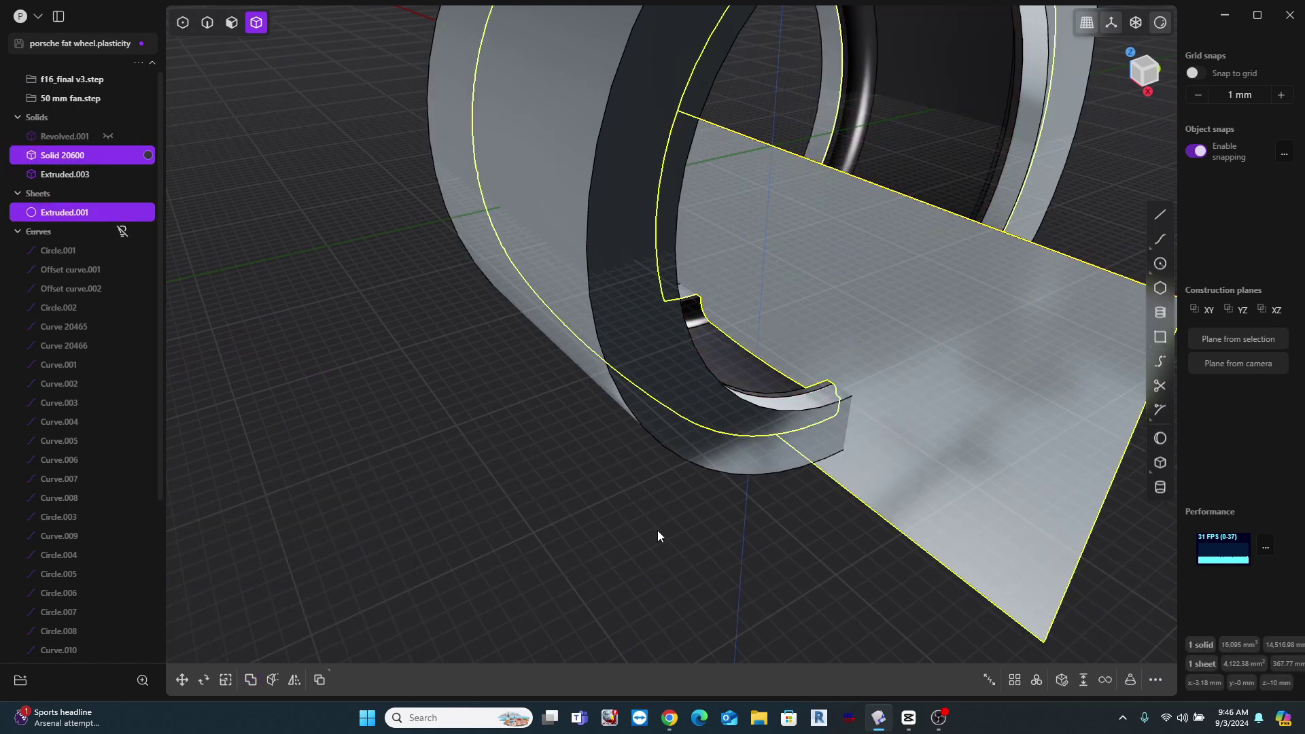
Step: Subtract the mold from the flat sheet with a Boolean difference, keeping the mold as a tool body
click(658, 535)
key(shift+d)
click(774, 456)
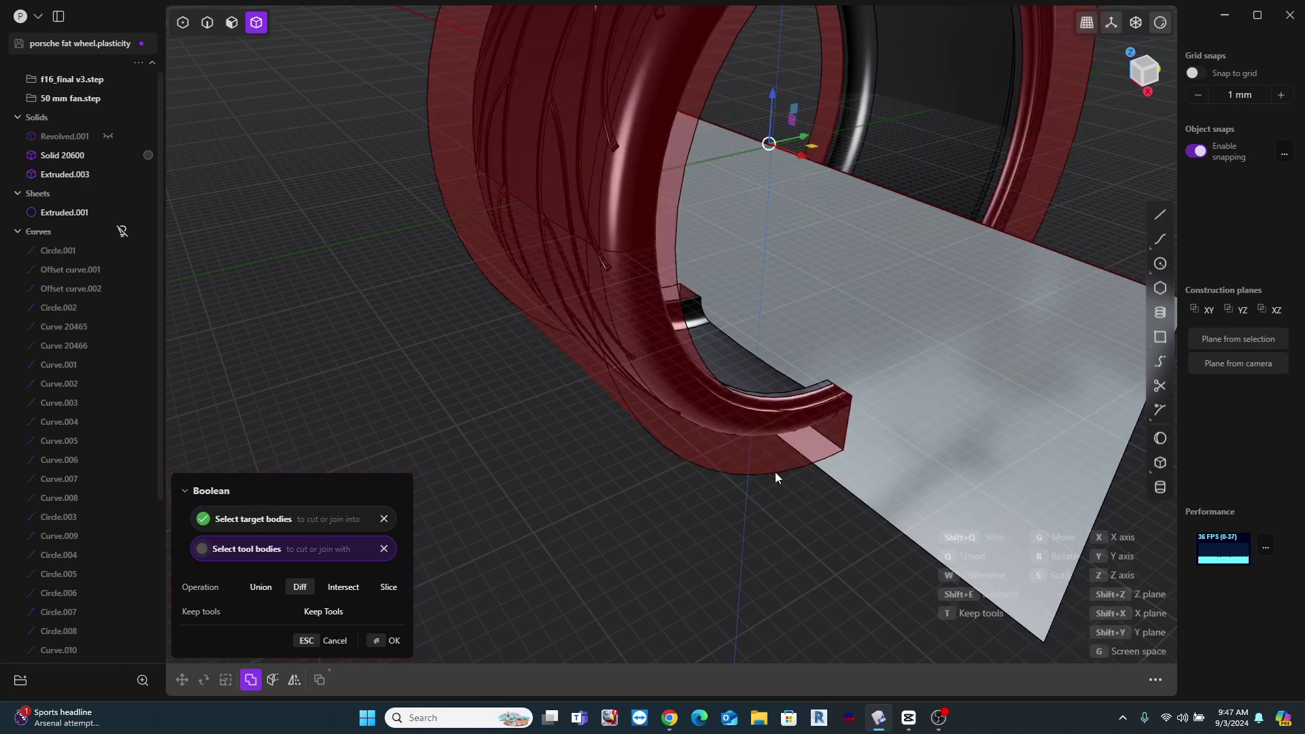
key(Escape)
key(Escape)
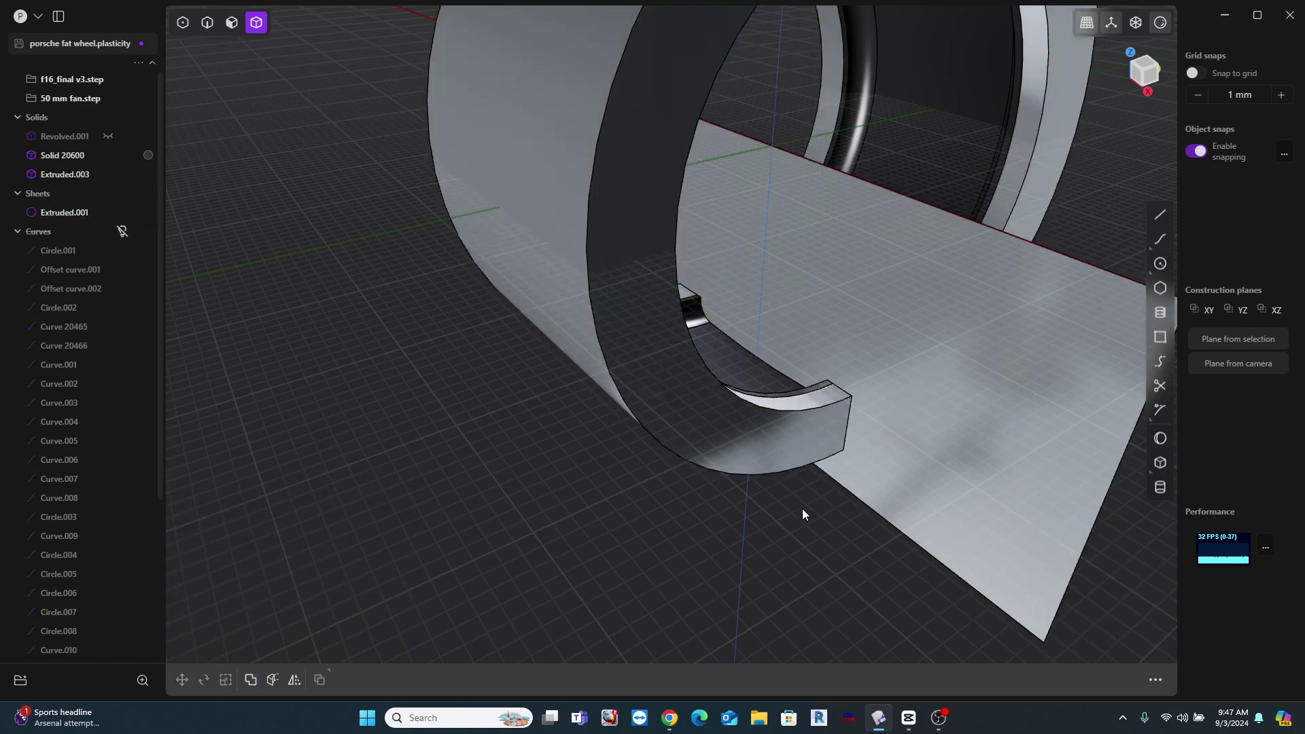
Step: Isolate the cut sheet and extrude its face 3 mm into a solid plate
click(974, 480)
key(slash)
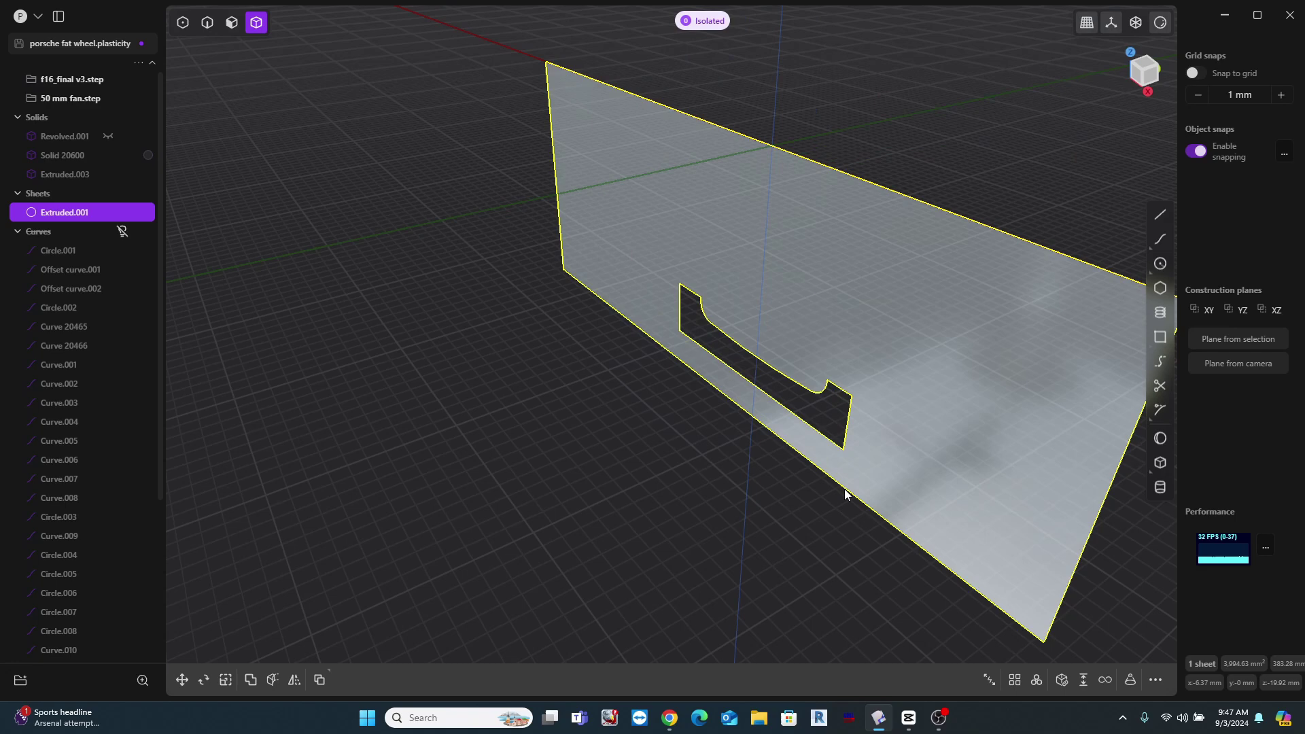
click(775, 468)
key(3)
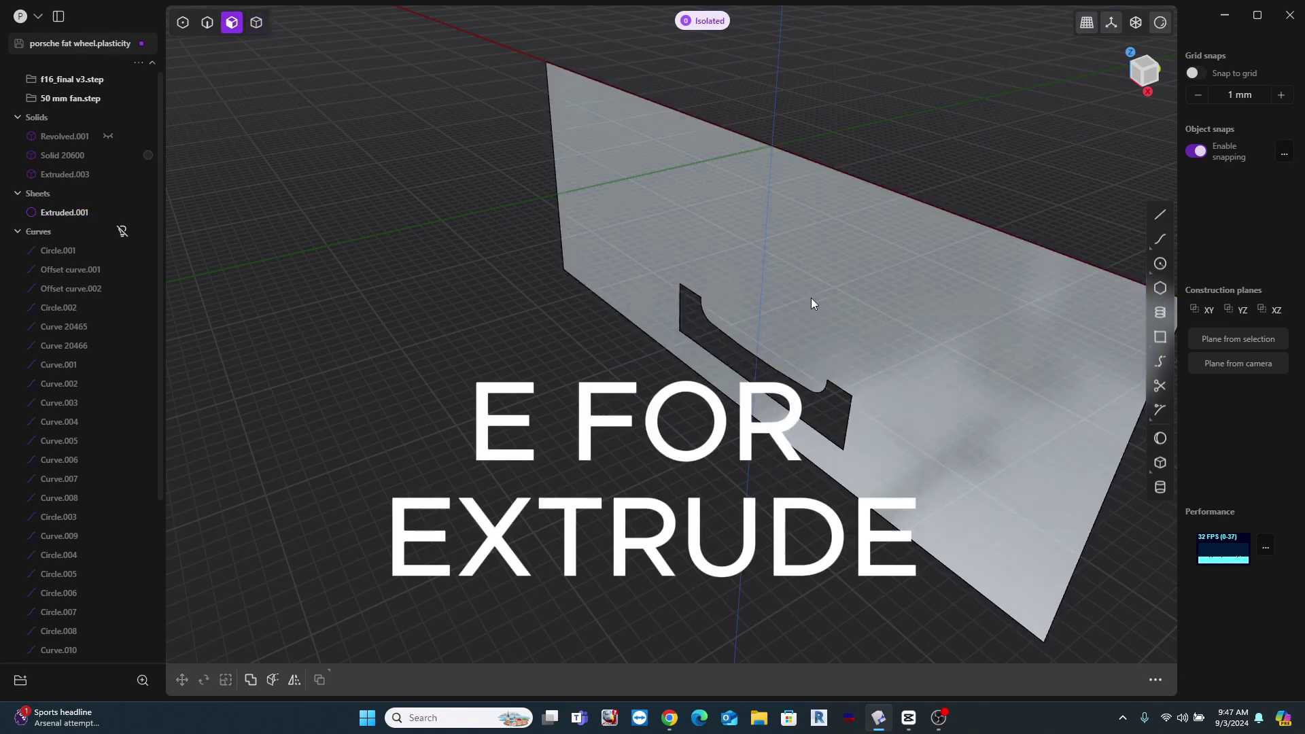
click(811, 297)
key(e)
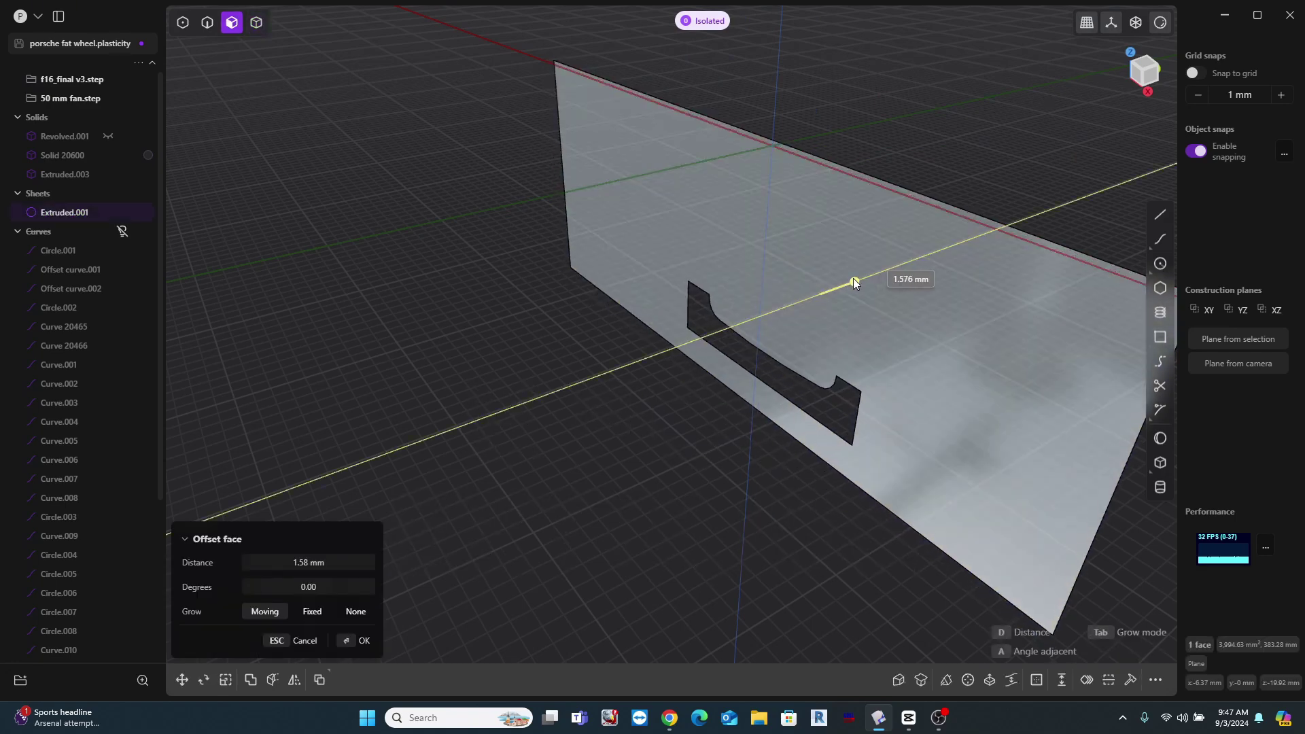
key(Escape)
key(e)
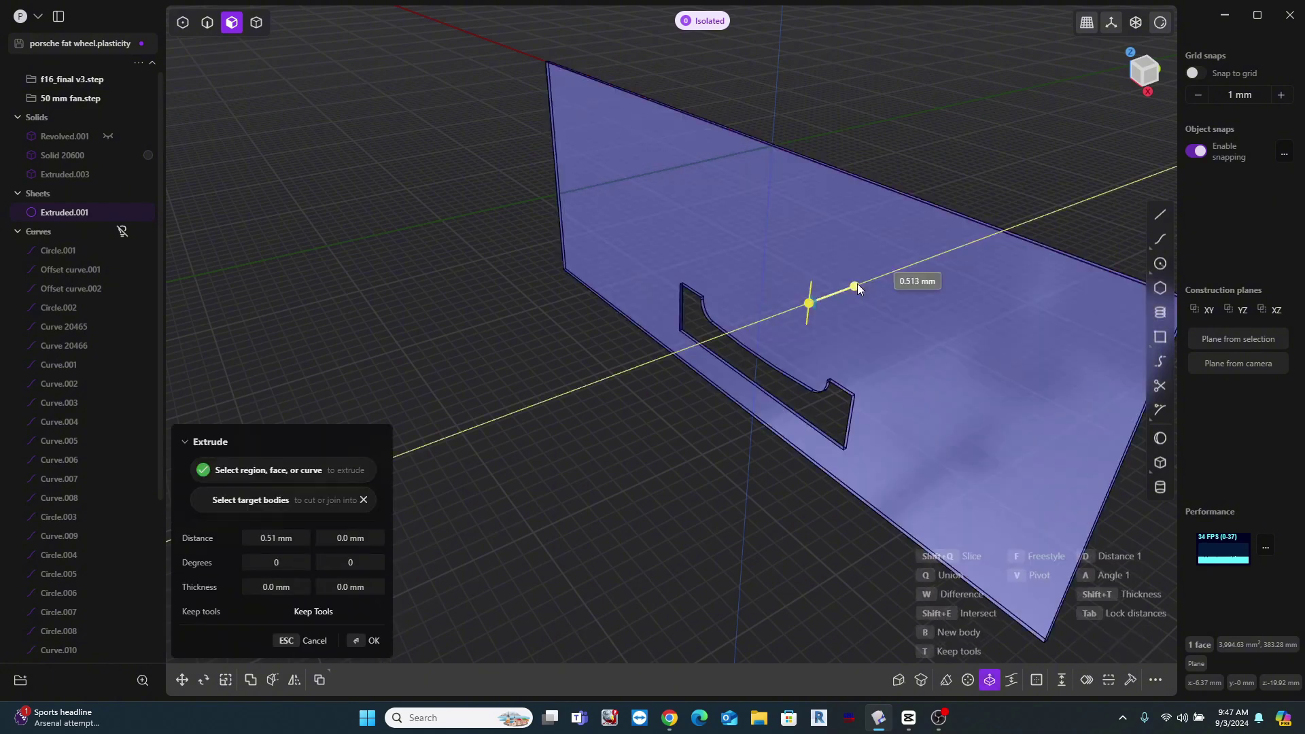
click(867, 282)
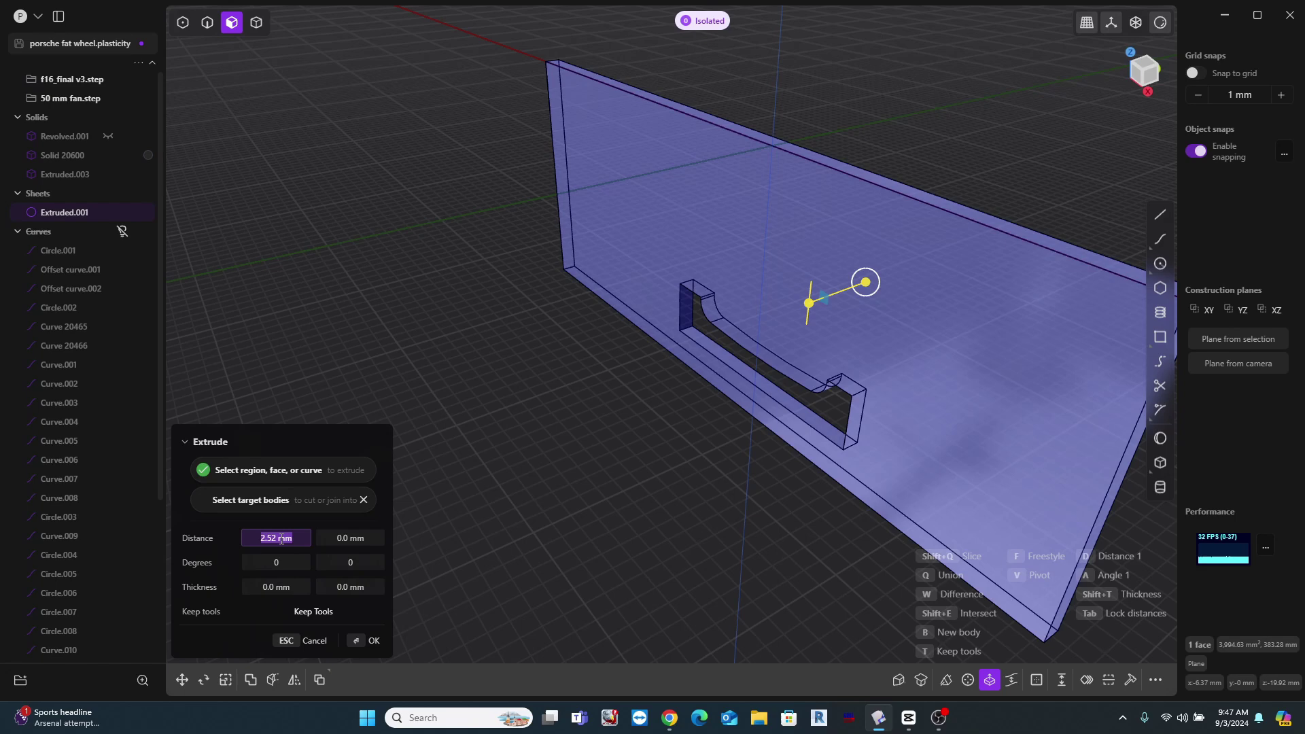
text(3)
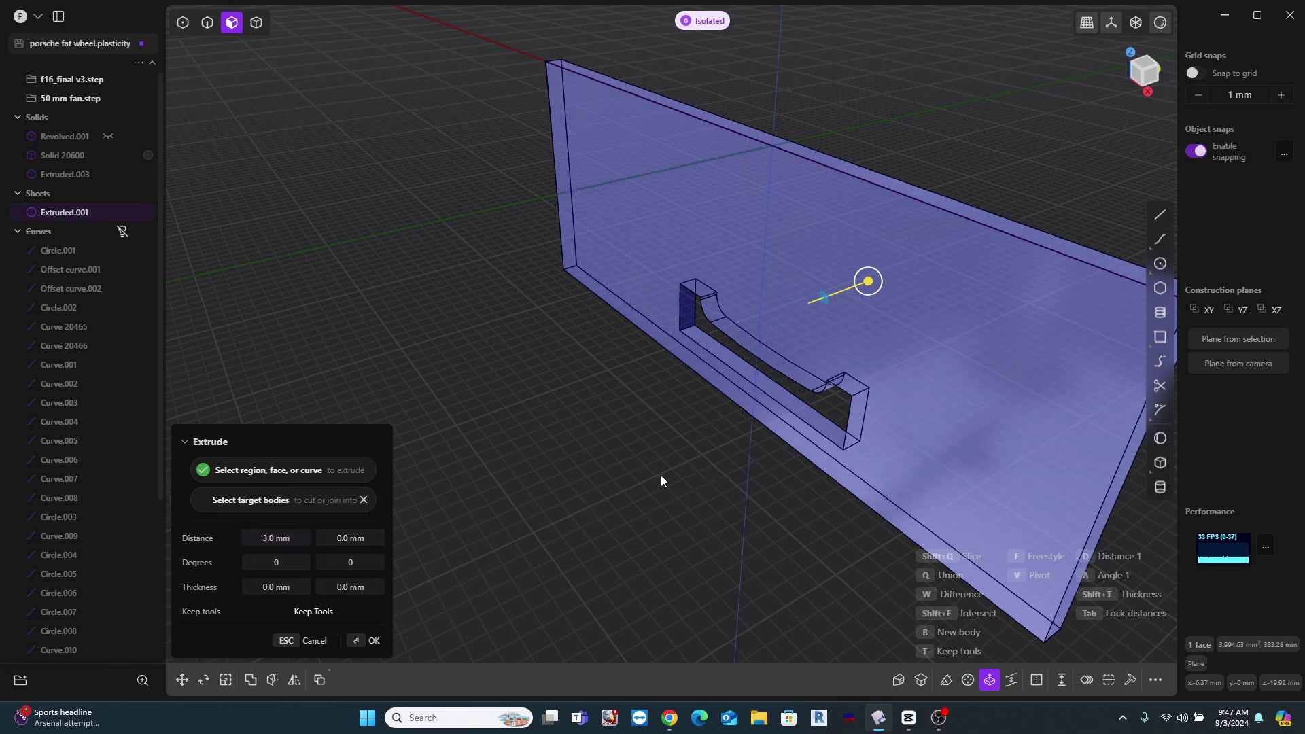
key(Return)
Step: Offset the lower face of the plate's cutout downward through the bottom edge, leaving an open notch
scroll(673, 448, up, 5)
click(719, 311)
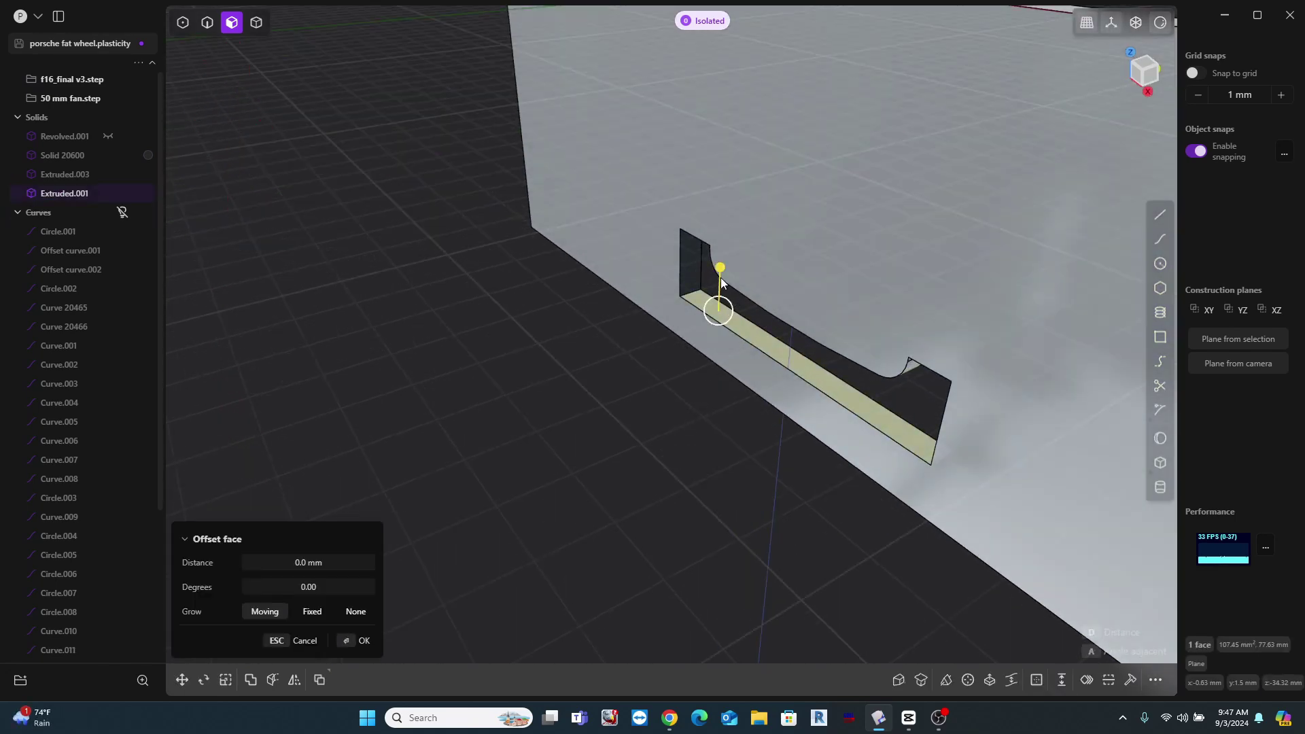
drag(719, 270, 715, 391)
click(622, 444)
scroll(592, 391, down, 4)
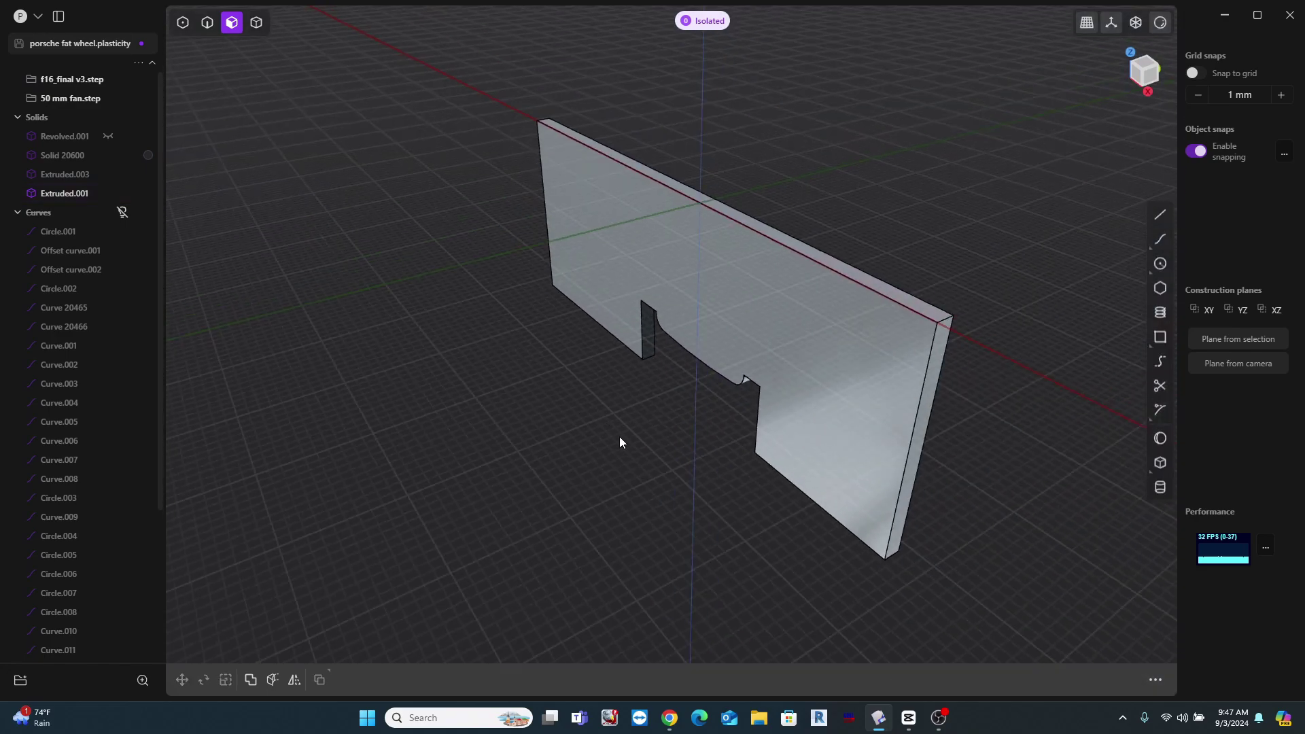
Step: Offset the plate's top face down to below the X axis
middle_drag(619, 437, 921, 450)
scroll(892, 445, up, 5)
click(892, 446)
key(o)
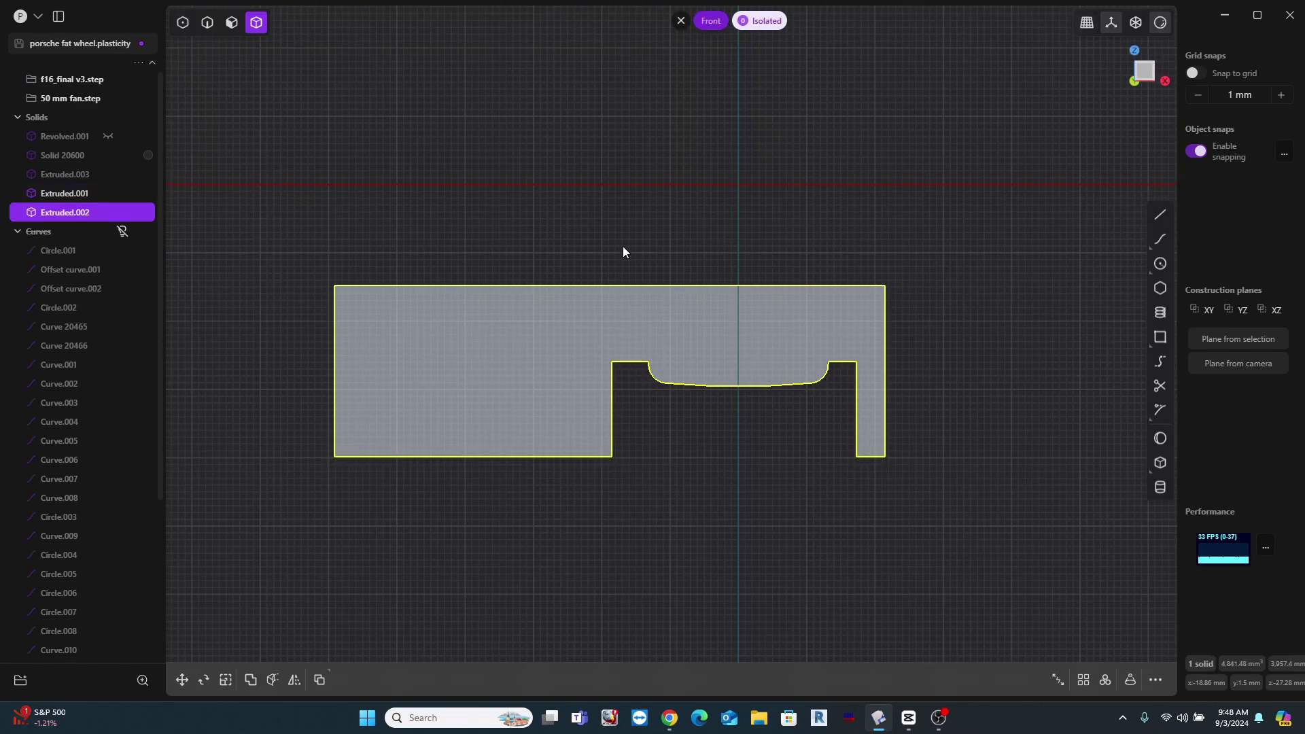
Step: Draw a line about 49.25 mm long along the Z axis through the plate in front view
key(l)
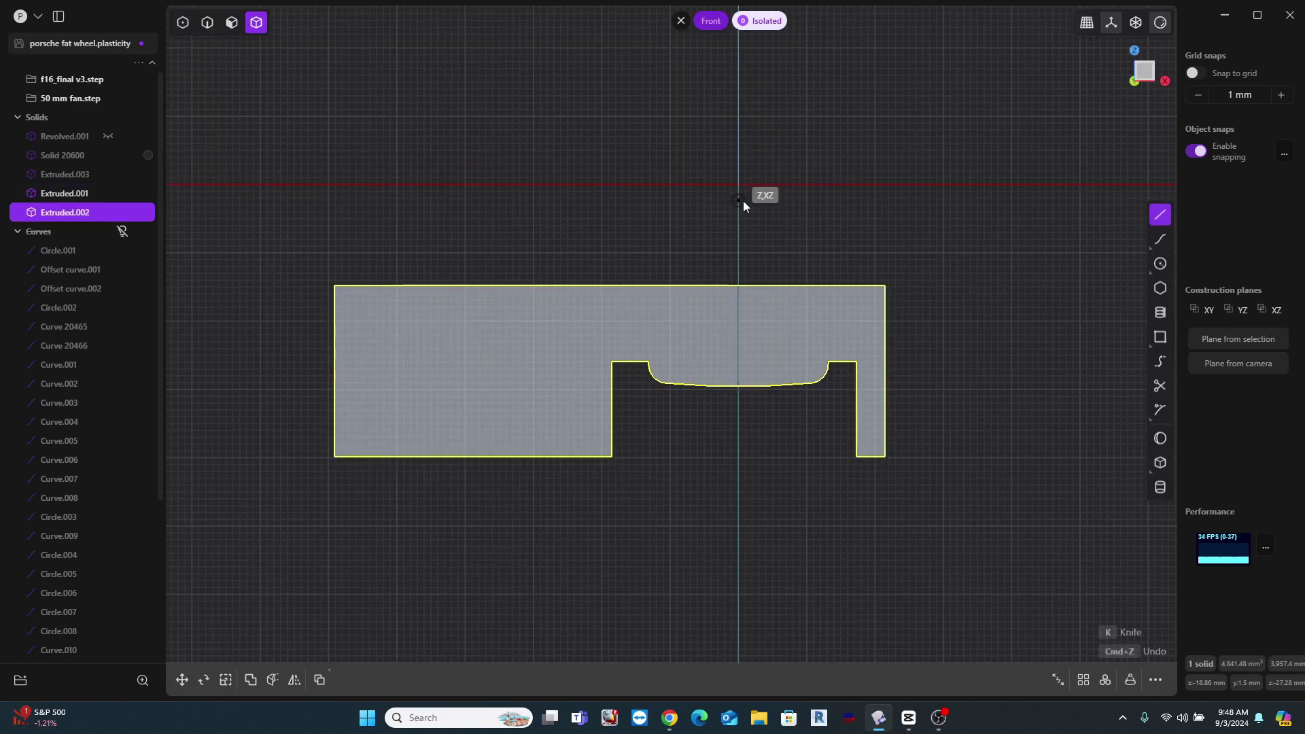
click(743, 200)
click(769, 530)
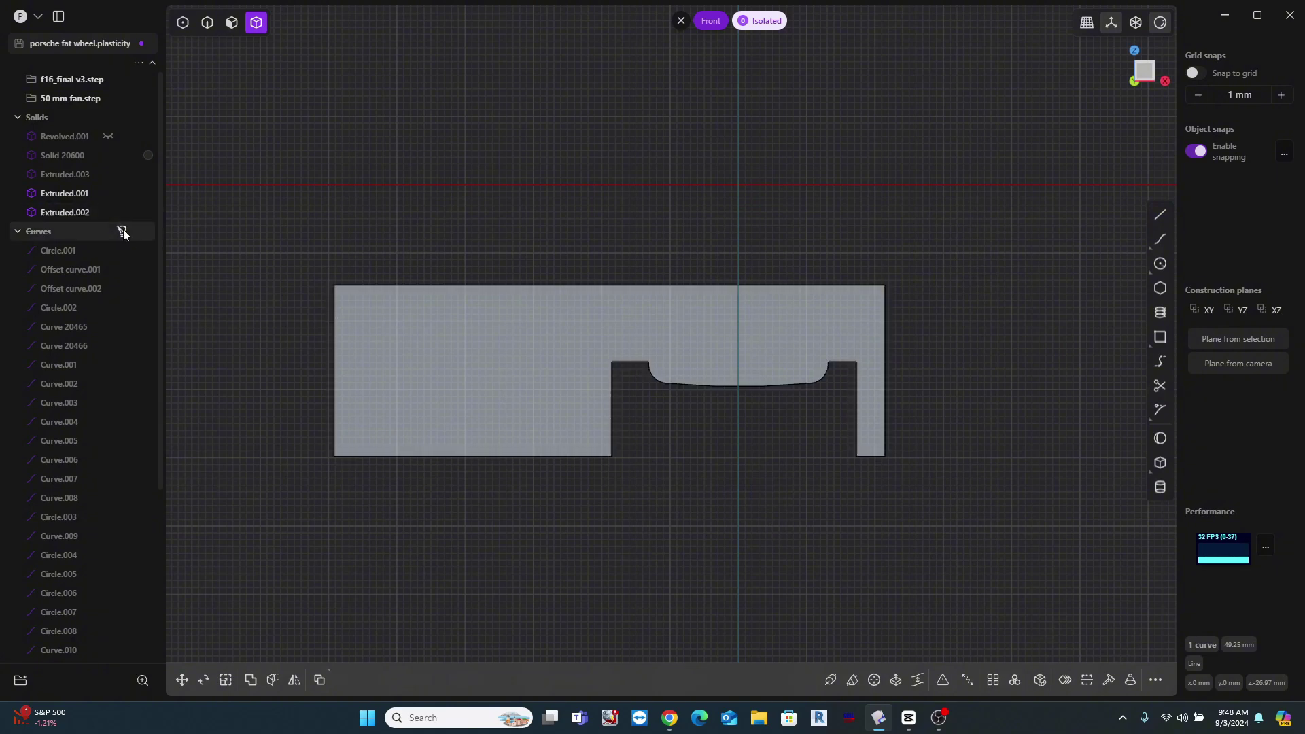
Step: Cut the plate along the vertical line and delete the longer half together with the duplicate plate
click(597, 154)
click(639, 308)
key(c)
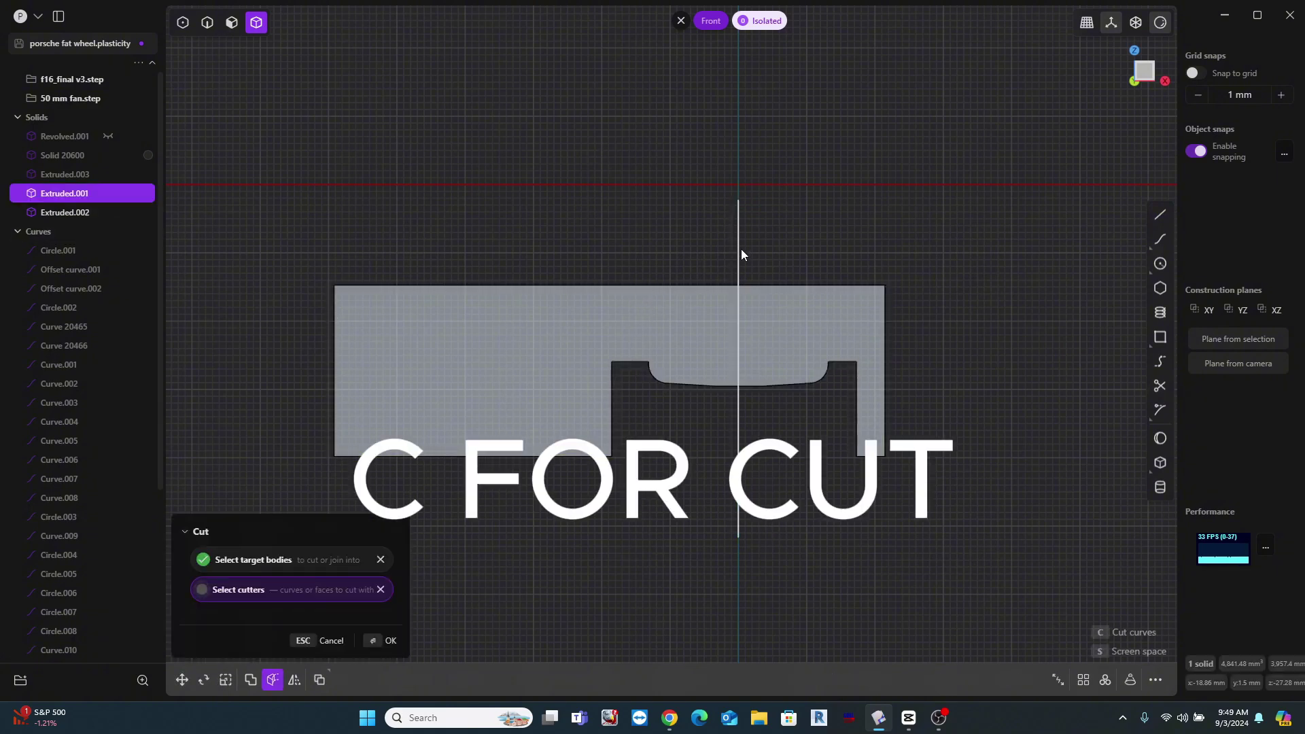
click(739, 250)
click(622, 314)
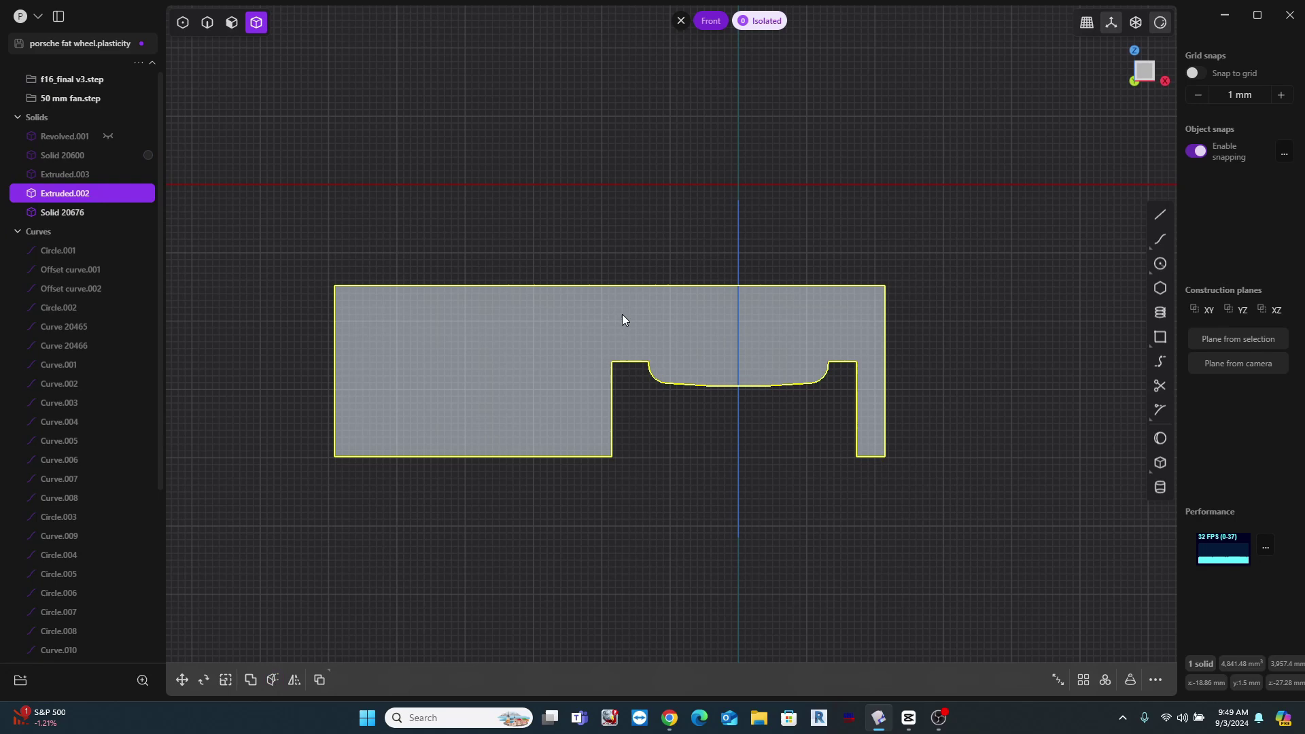
key(Delete)
Step: Mirror the remaining half plate along the X axis to form a symmetrical plate, without merging the halves
middle_drag(646, 315, 713, 271)
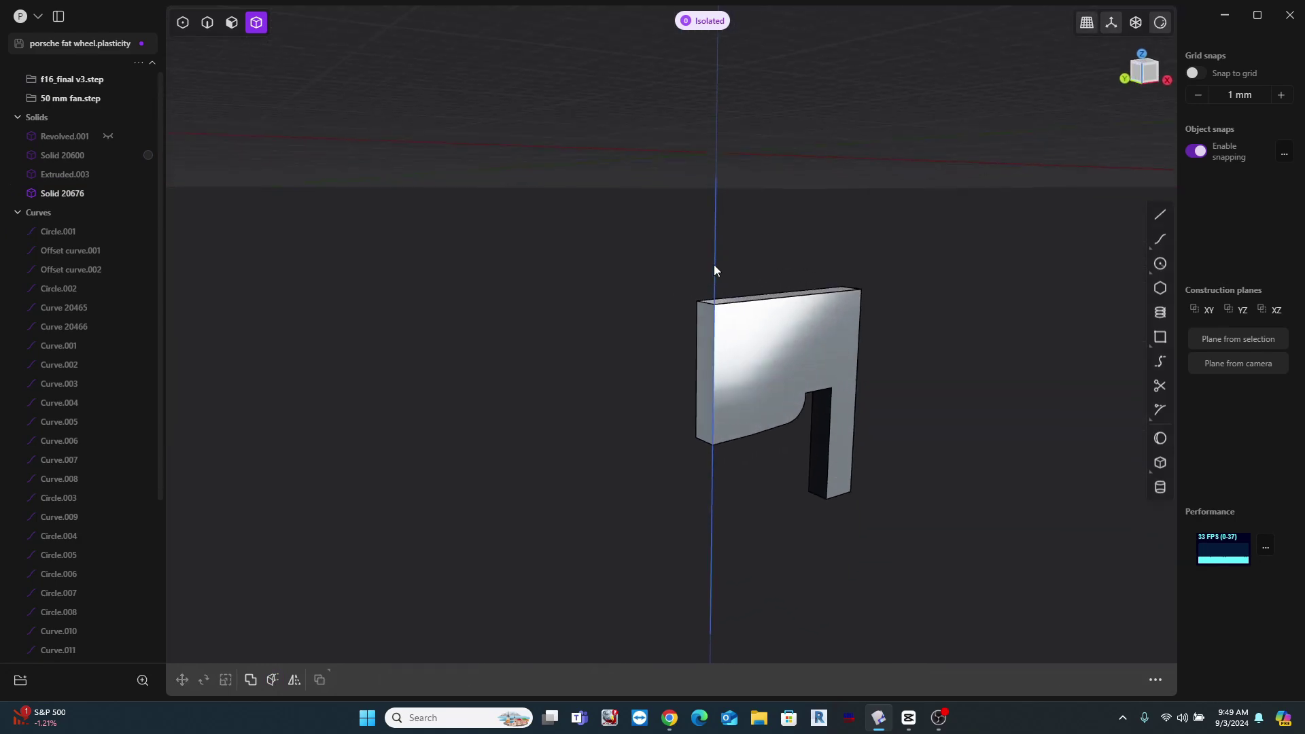
click(753, 318)
key(alt+x)
middle_drag(737, 212, 711, 168)
click(704, 156)
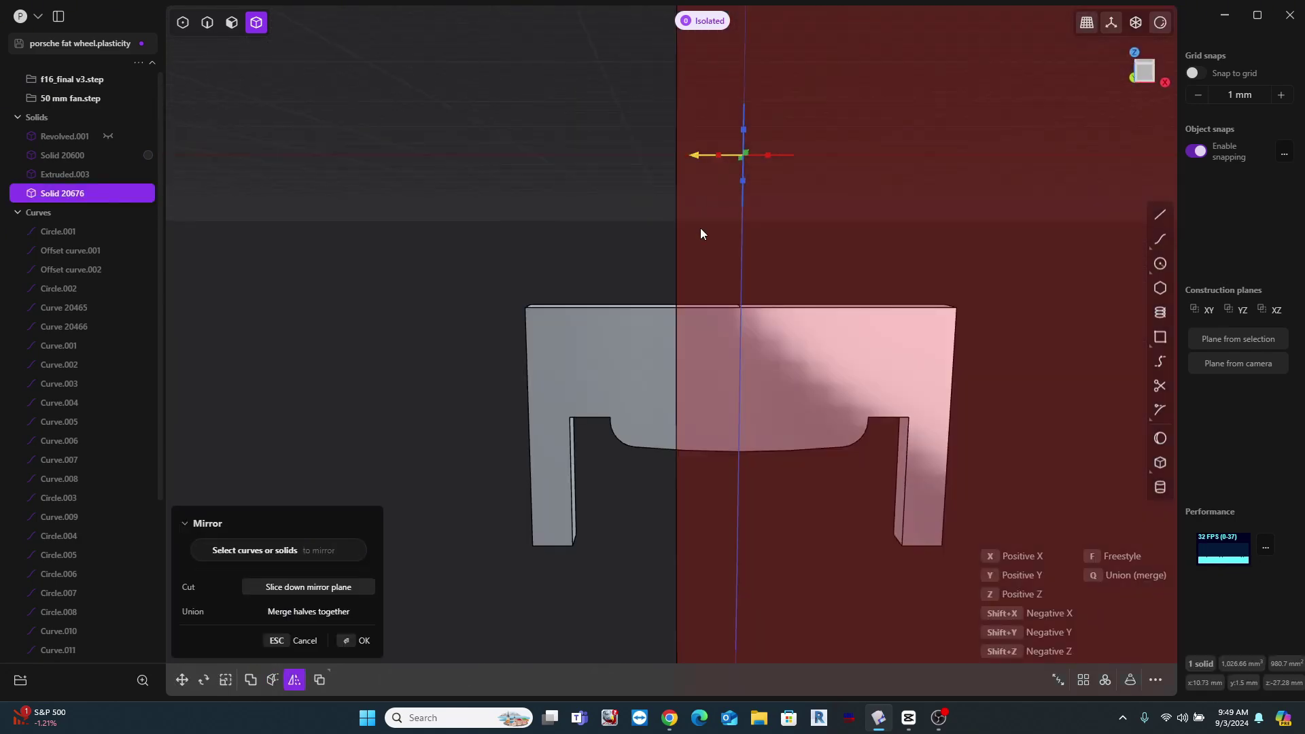
key(Return)
key(2)
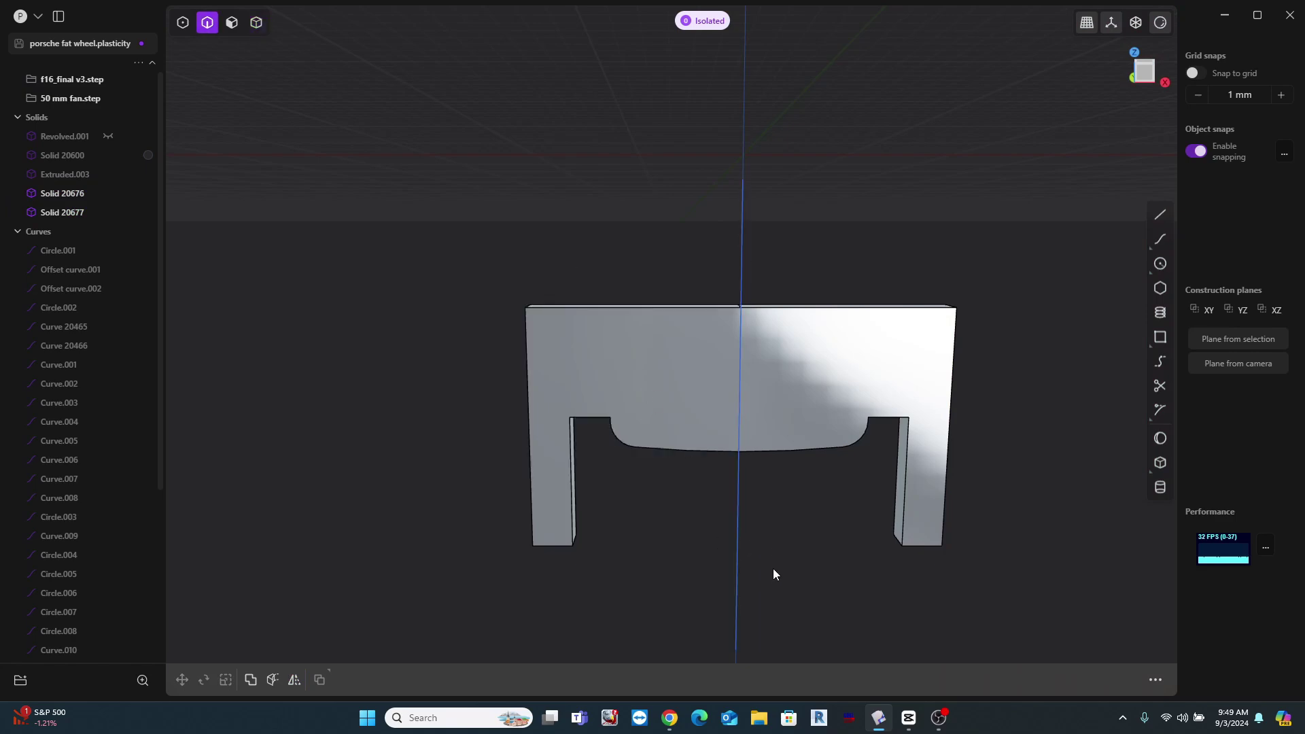
scroll(706, 420, down, 2)
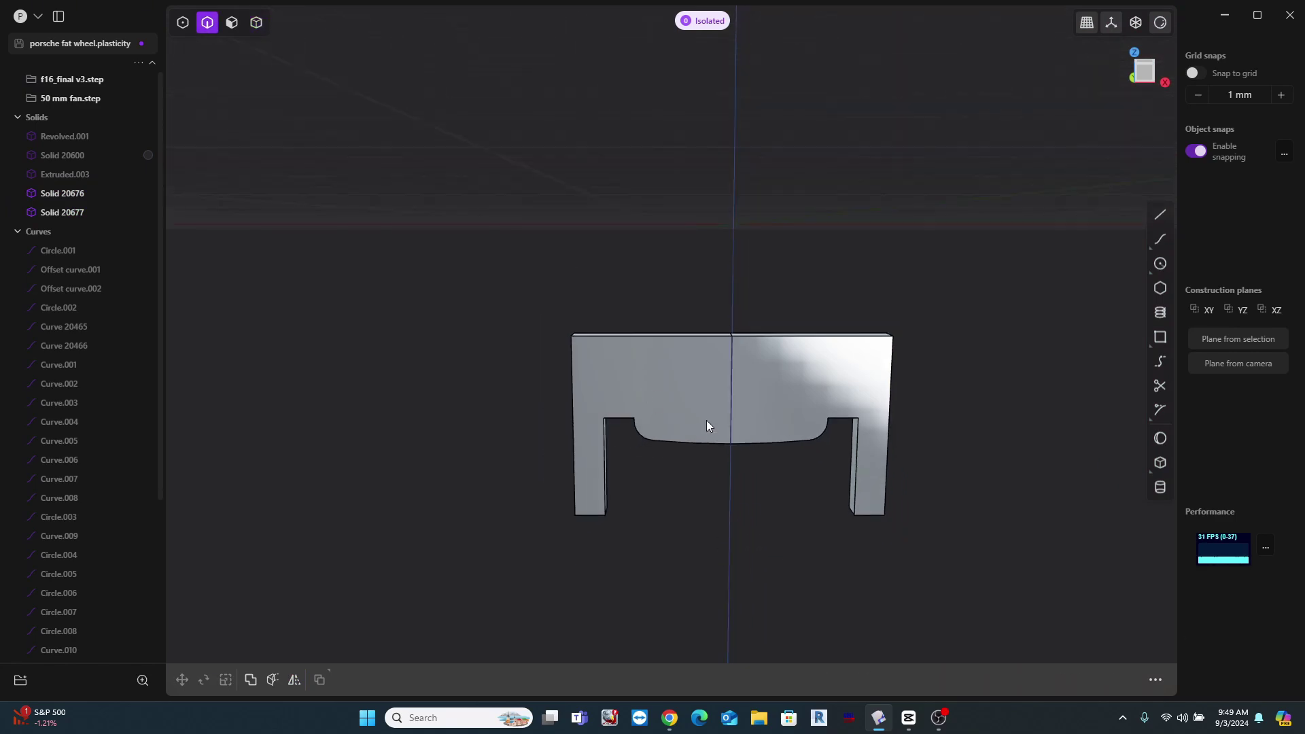
Step: Exit isolation to bring back the mold, tire and wheel around the plate
key(slash)
scroll(749, 399, down, 2)
middle_drag(749, 405, 795, 431)
scroll(572, 477, up, 5)
key(3)
click(611, 436)
key(o)
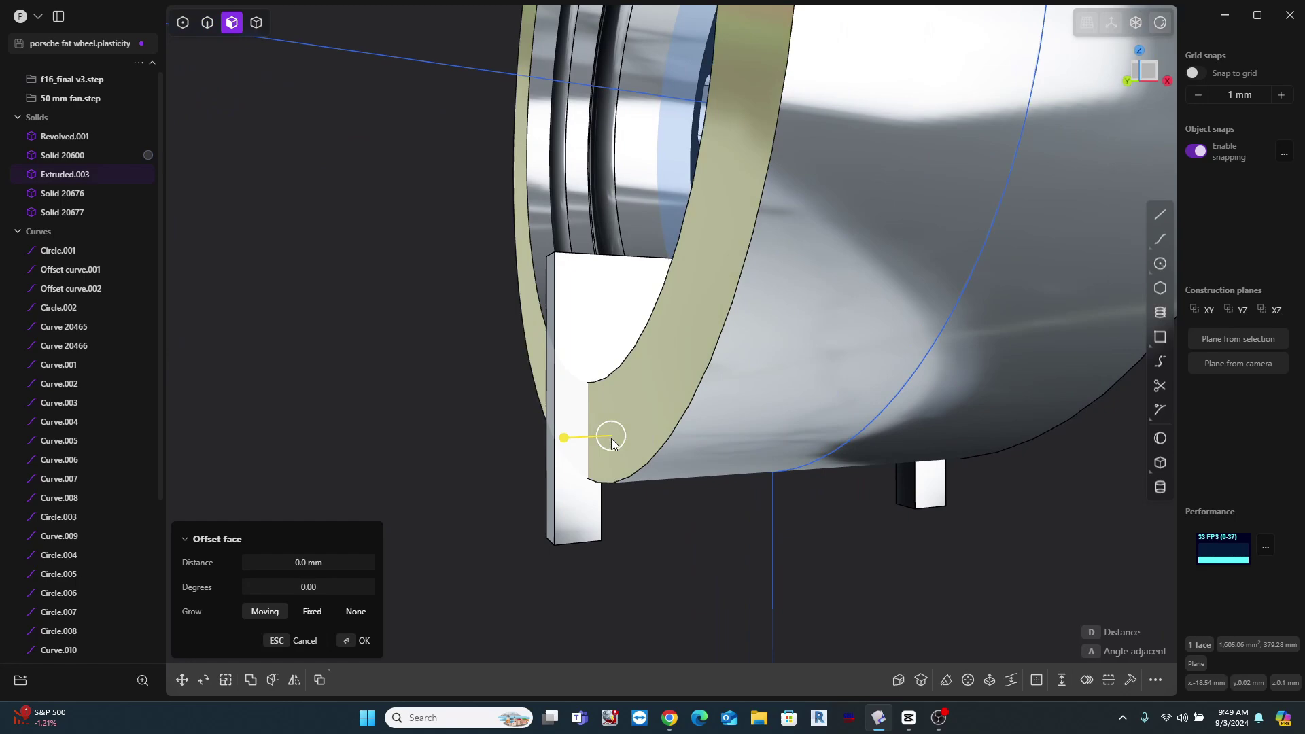
drag(566, 442, 604, 538)
scroll(604, 539, down, 2)
middle_drag(605, 538, 694, 531)
key(Return)
scroll(558, 350, up, 3)
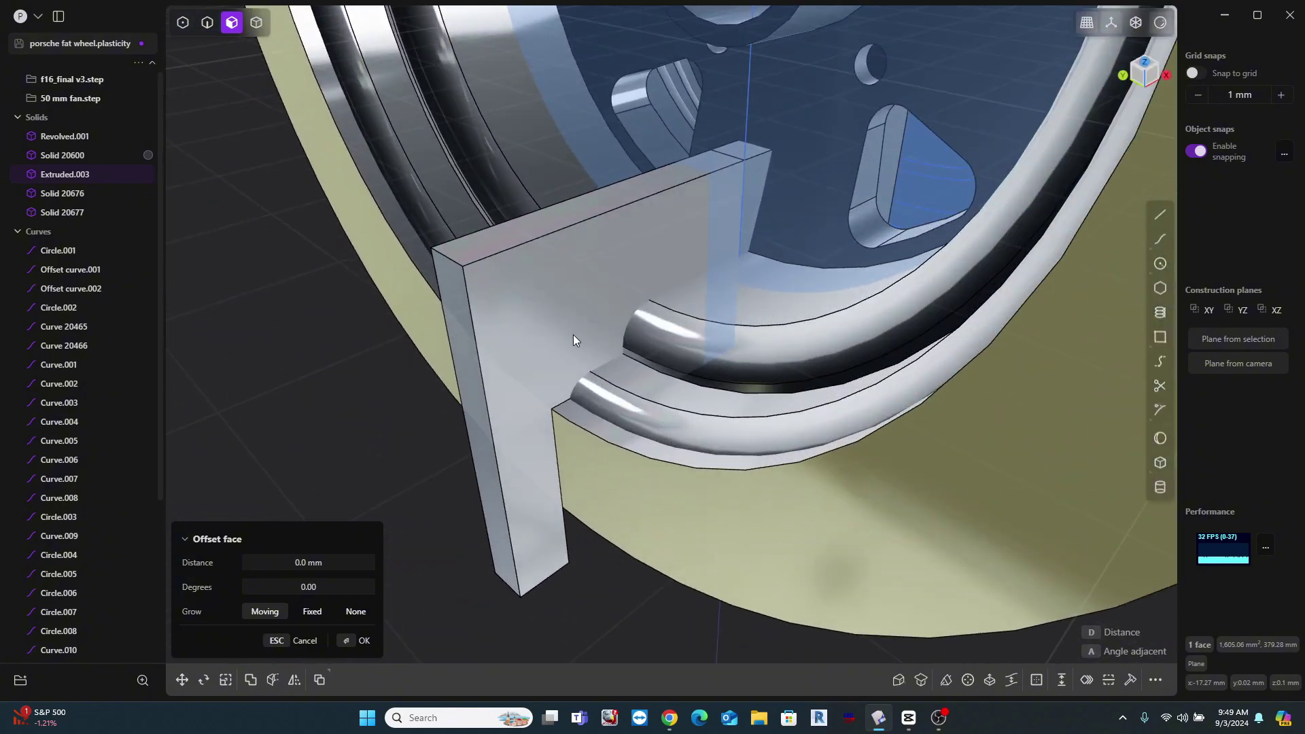
Step: Hide the wheel body inside the mold
key(4)
click(719, 356)
key(h)
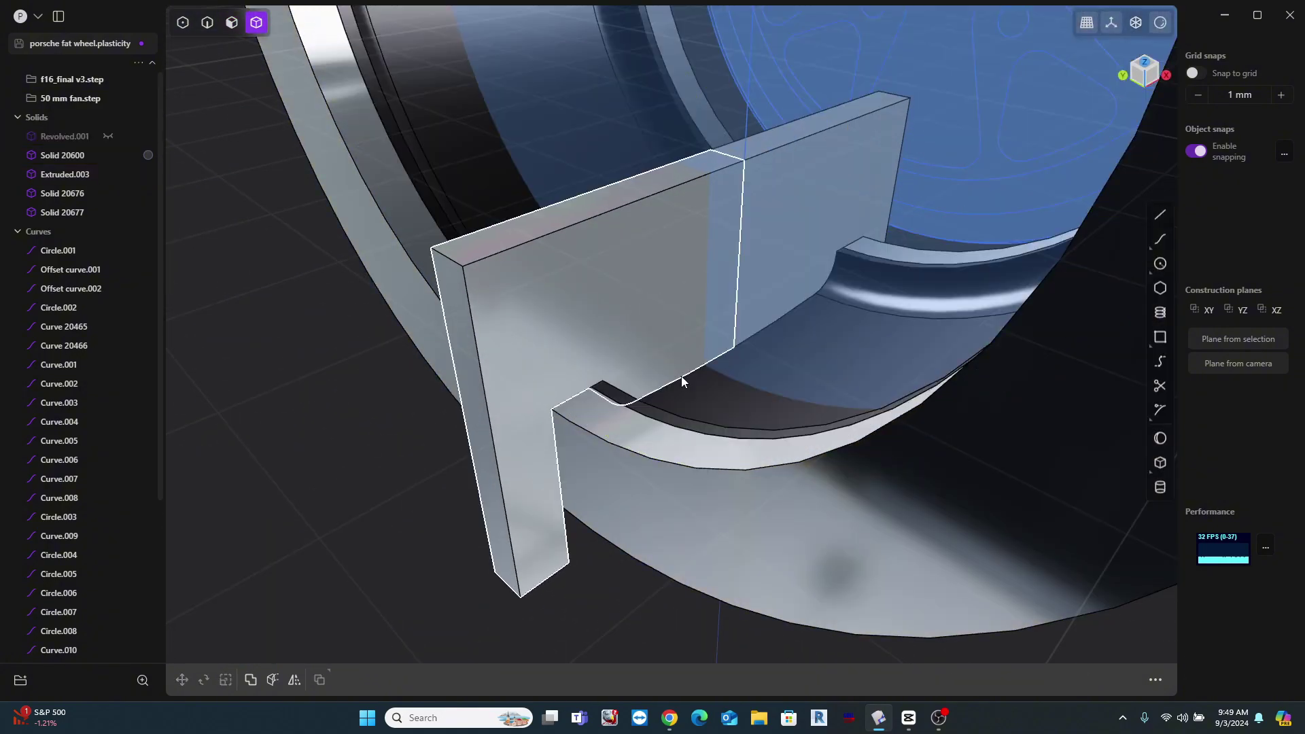
Step: Offset the bottom faces of both plate legs upward so they end inside the mold's outer wall
middle_drag(682, 377, 480, 494)
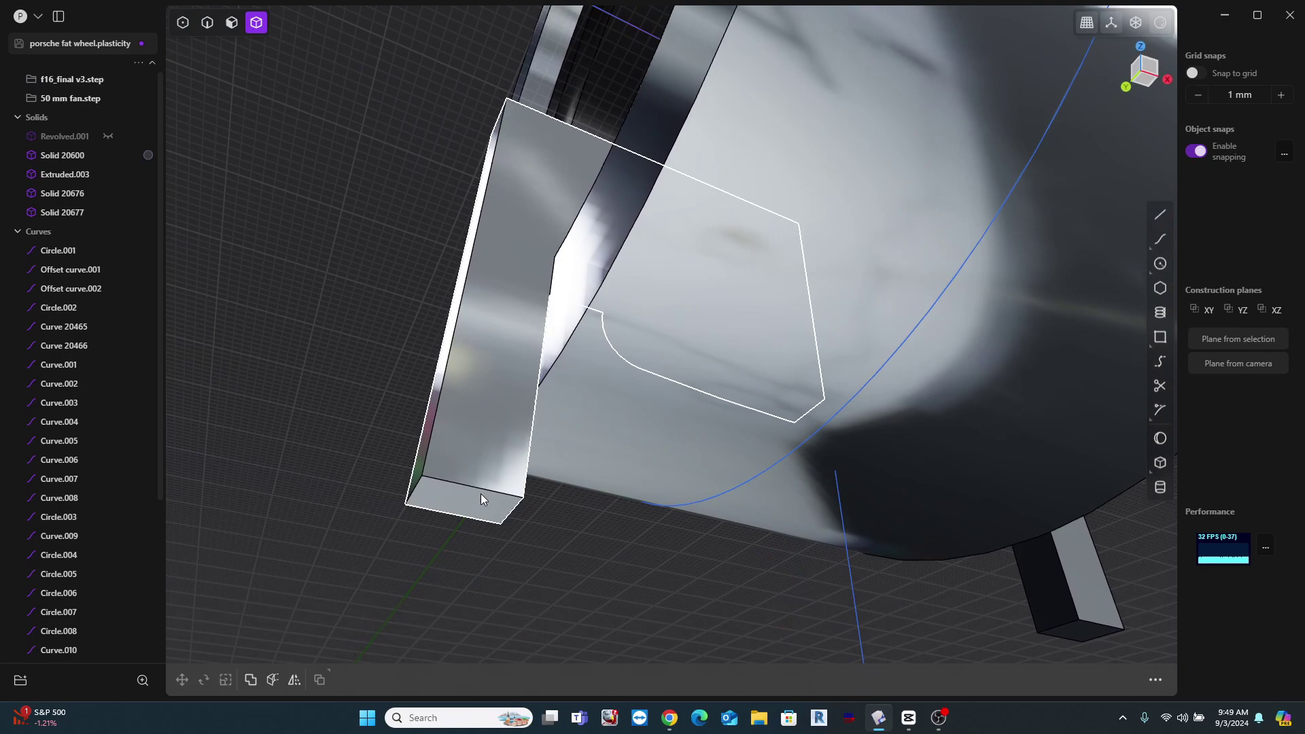
key(3)
click(495, 505)
shift+click(1058, 631)
shift+middle_drag(884, 543, 754, 472)
drag(970, 631, 944, 514)
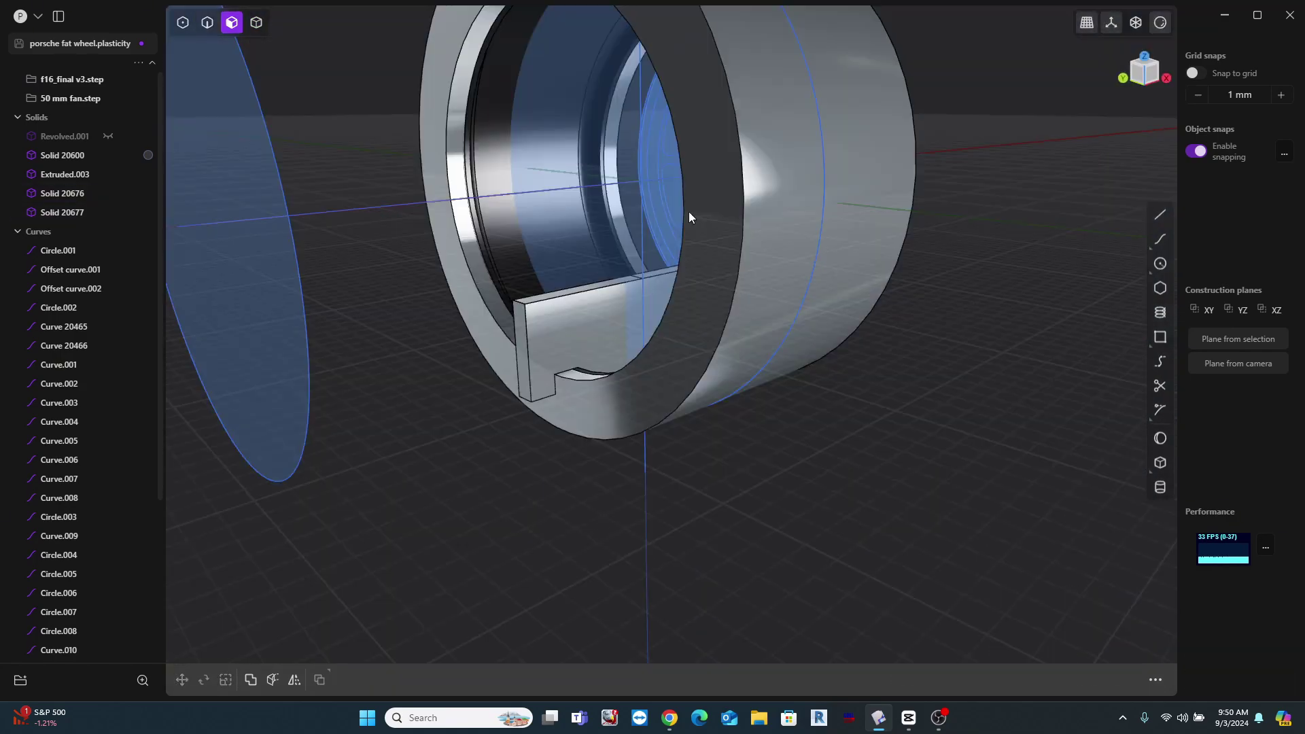
Step: Cut the mold into two halves in right view, using the vertical line along the Z axis as cutter
scroll(688, 211, down, 3)
middle_drag(863, 299, 476, 297)
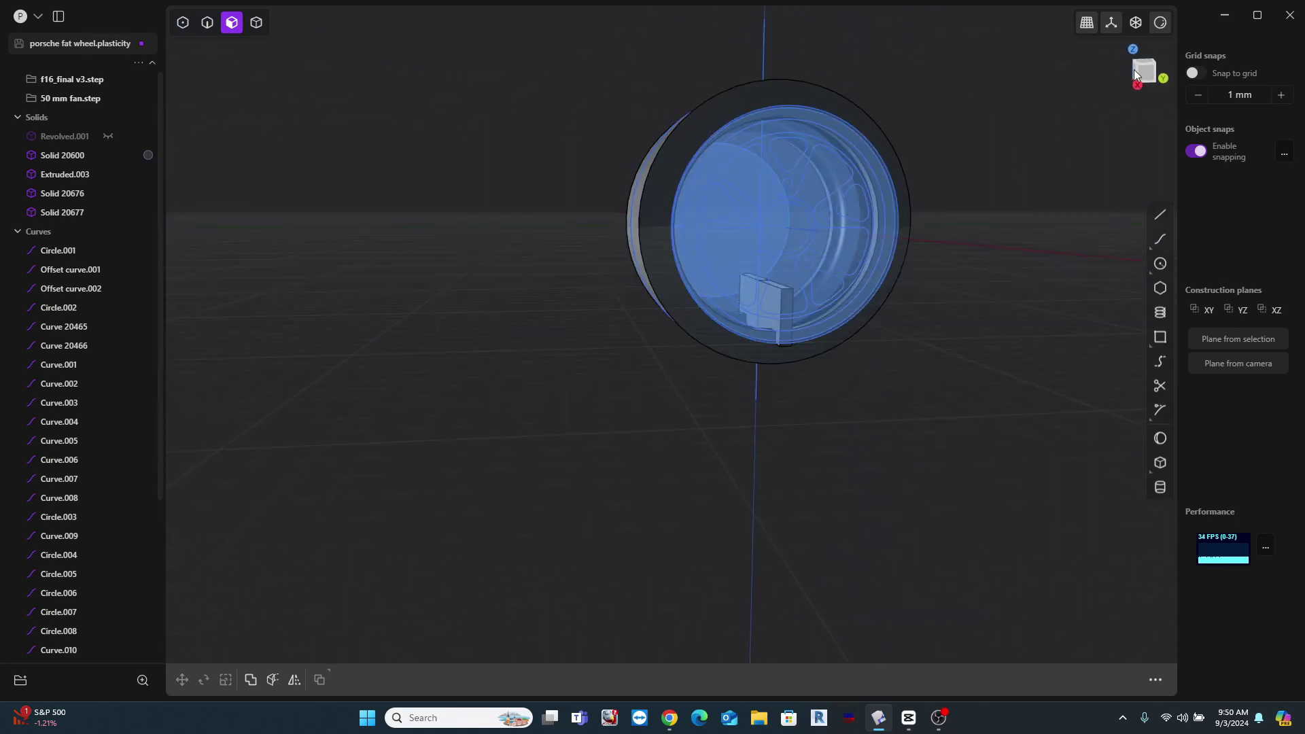
click(1145, 74)
key(4)
click(852, 107)
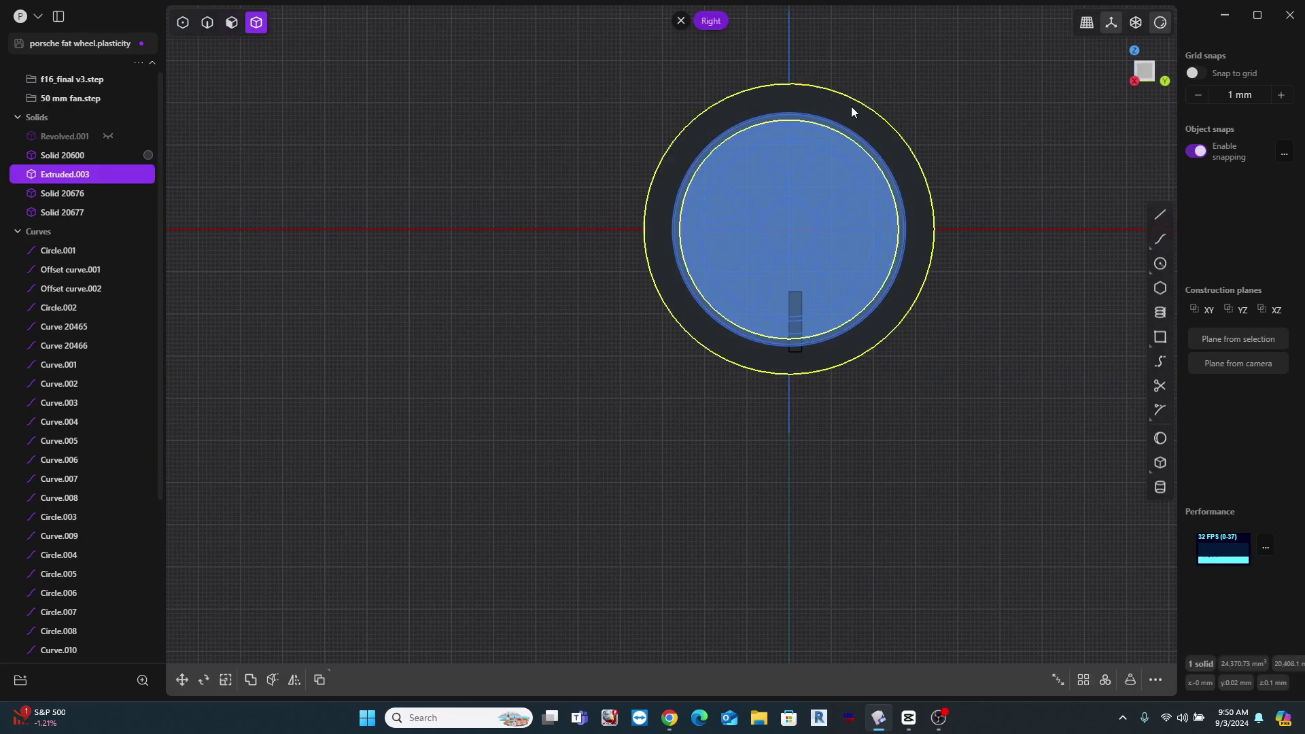
key(c)
click(790, 53)
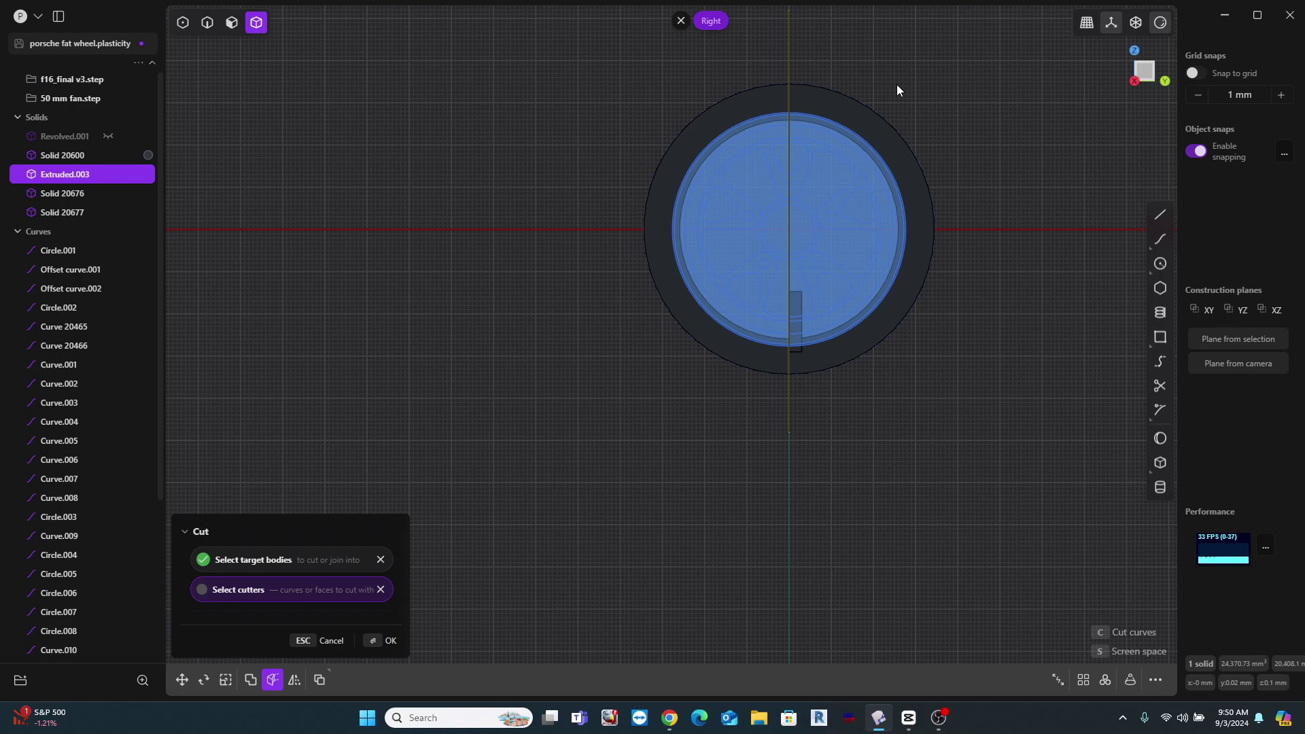
key(Return)
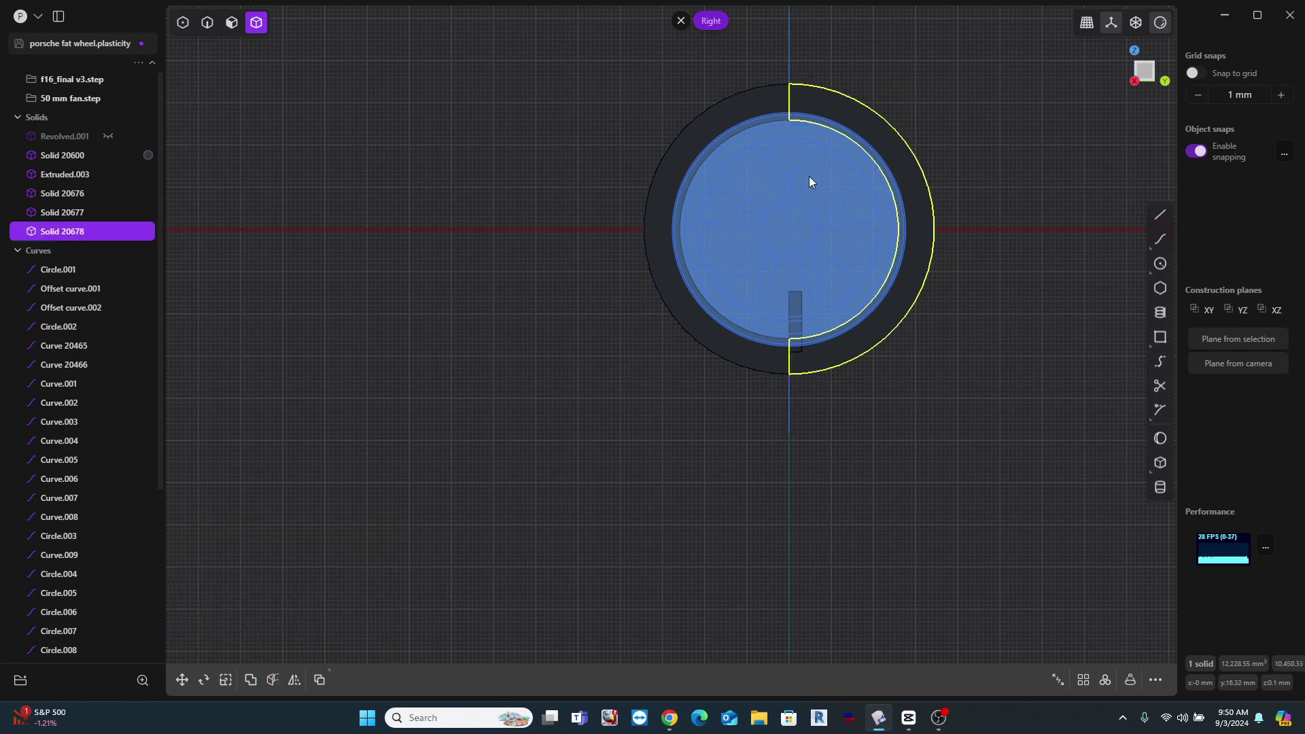
middle_drag(808, 177, 883, 204)
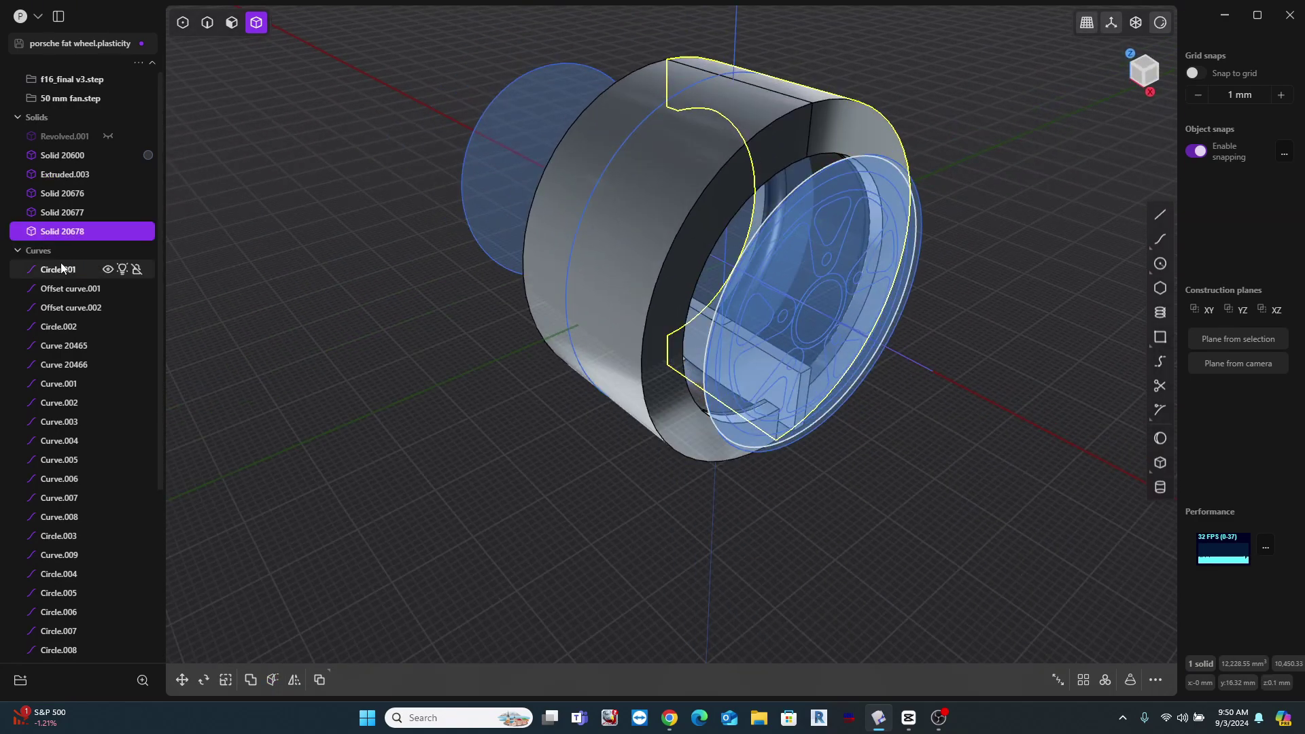
Step: Hide the curves and the near half of the mold to expose the tire and plate
click(123, 250)
click(257, 335)
scroll(946, 140, up, 3)
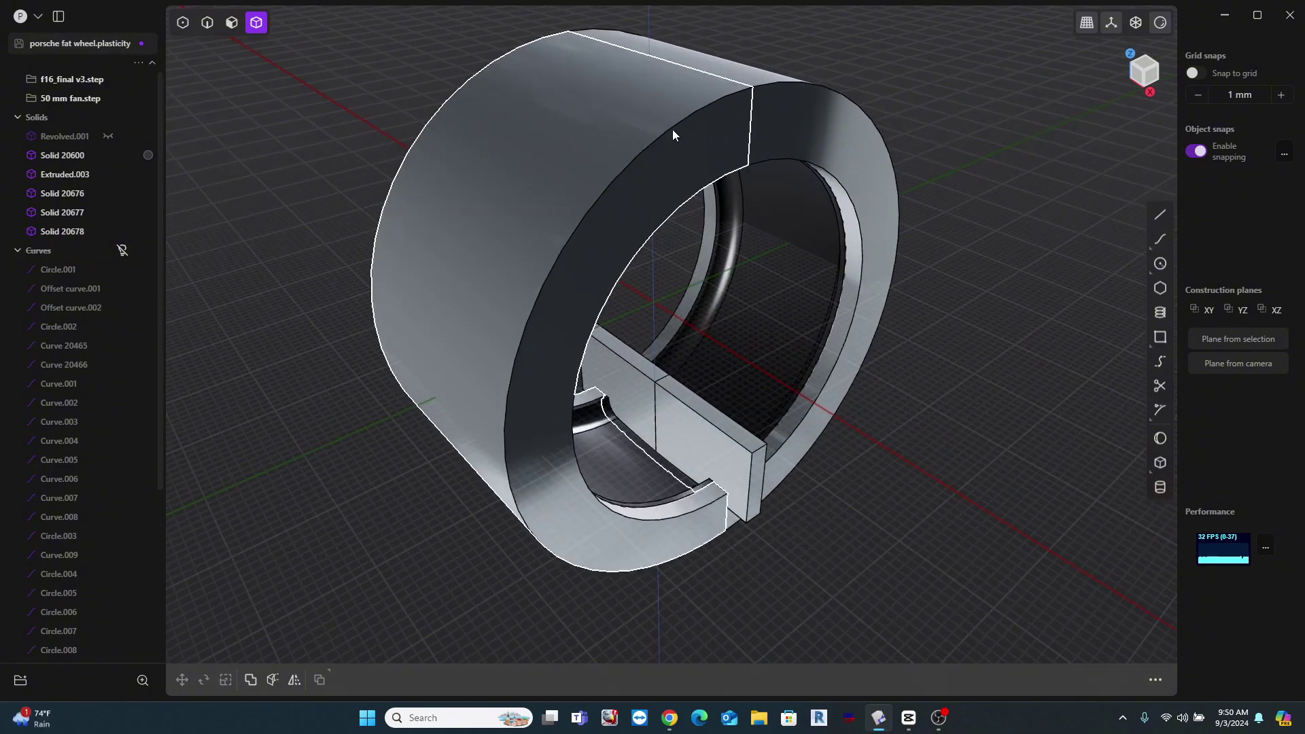
click(673, 134)
key(h)
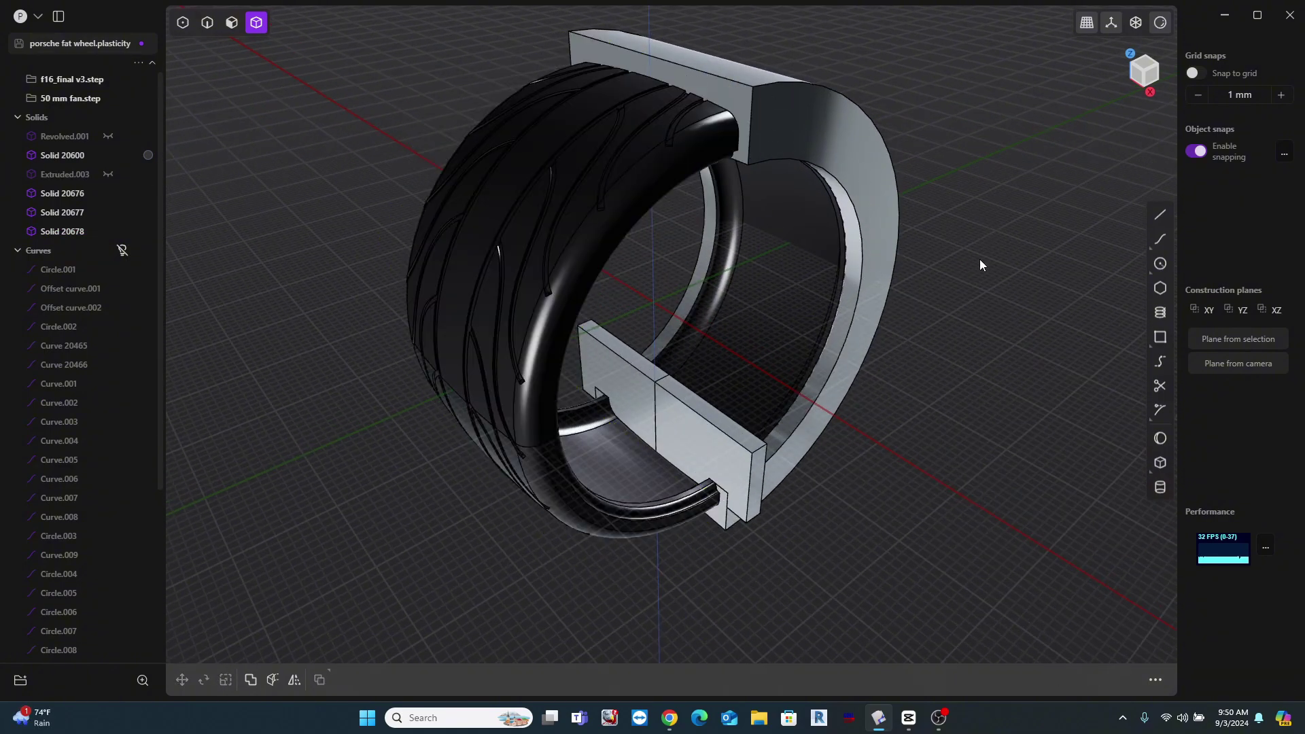
middle_drag(980, 265, 798, 240)
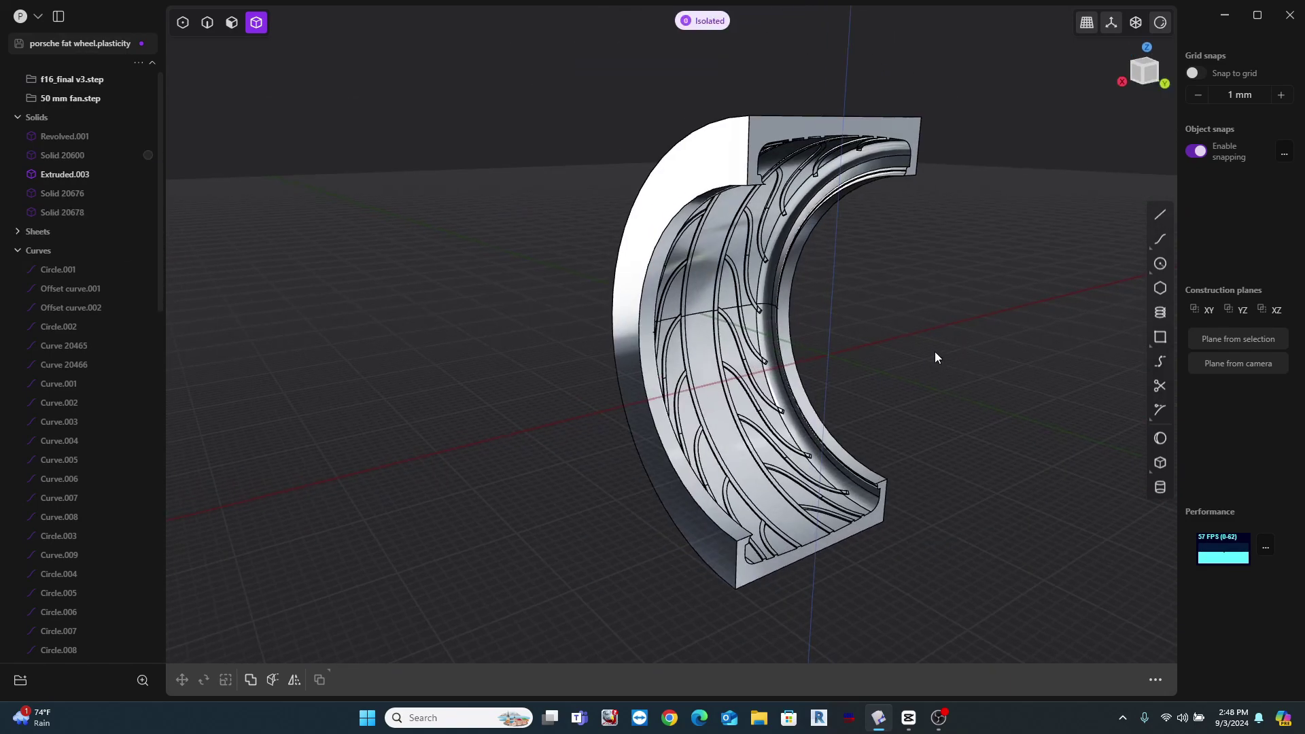
Step: Export the remaining mold half as WHEEL MOLD.stl in the wheel folder, with the mesh density set to 1.00
scroll(840, 328, up, 2)
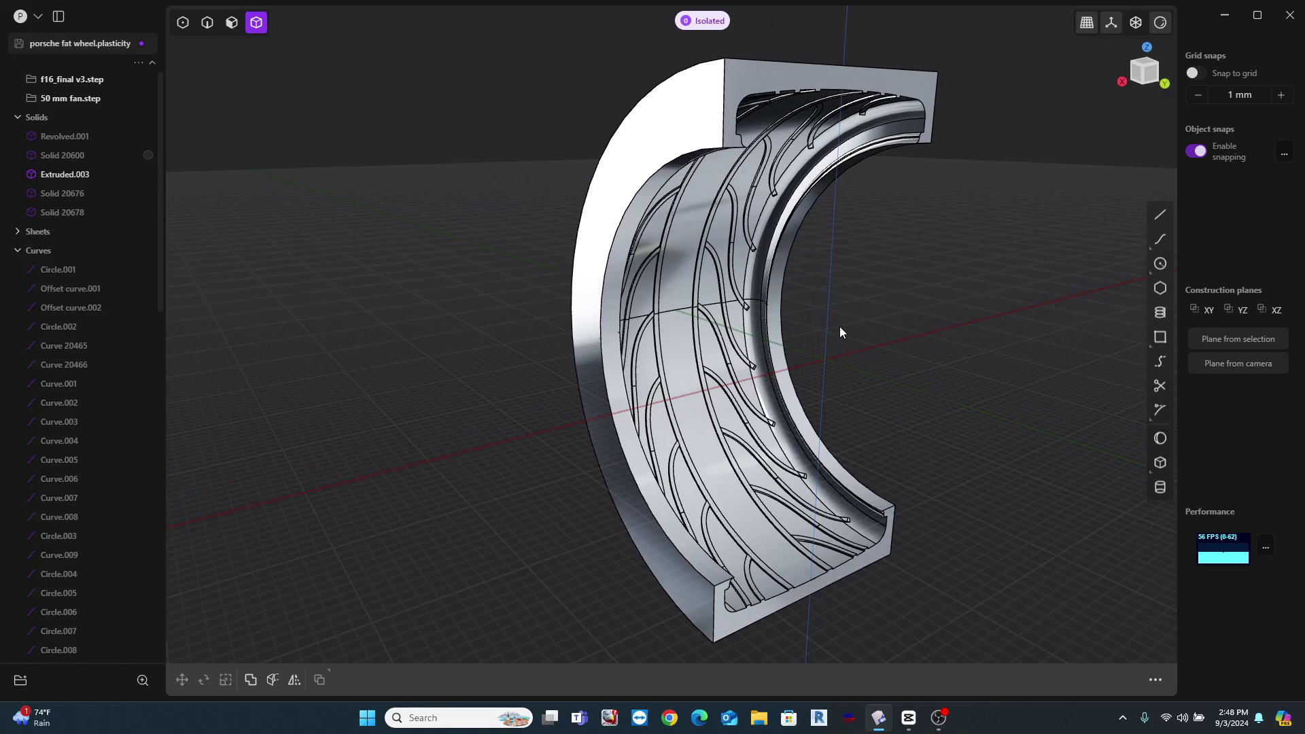
click(632, 162)
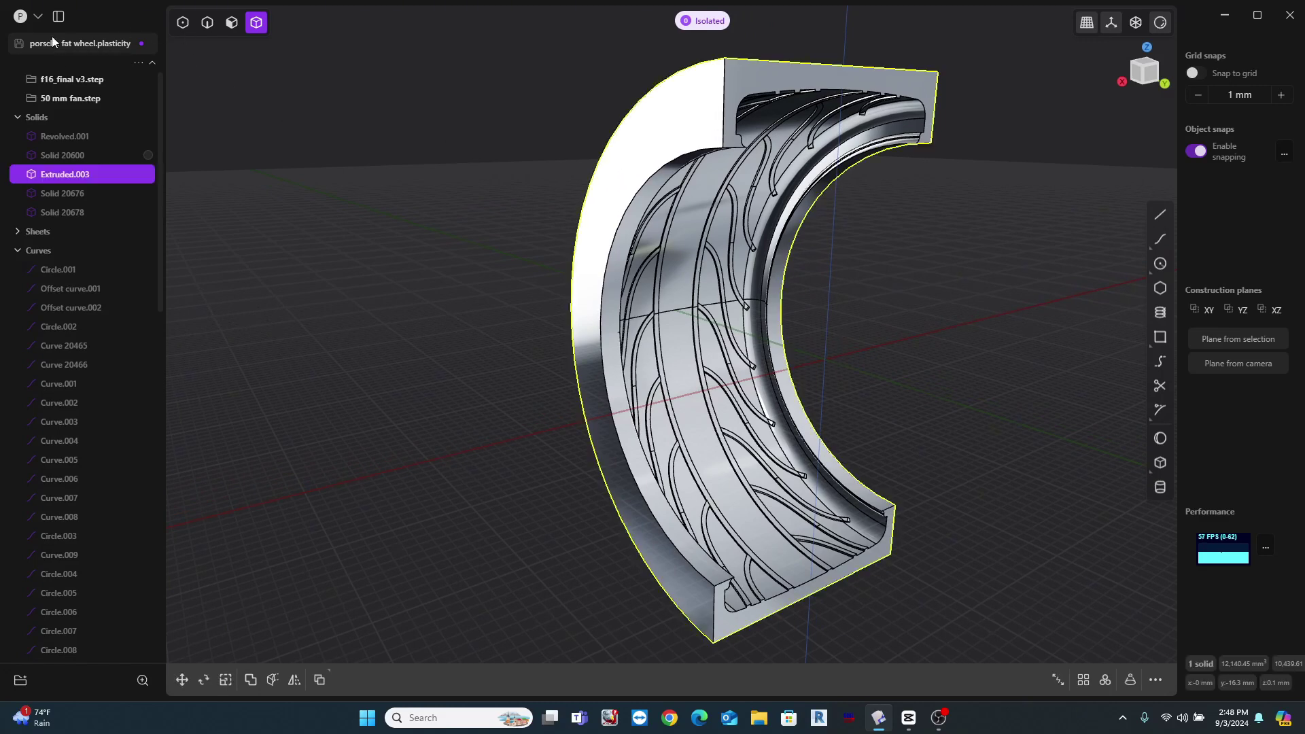
click(44, 18)
click(93, 139)
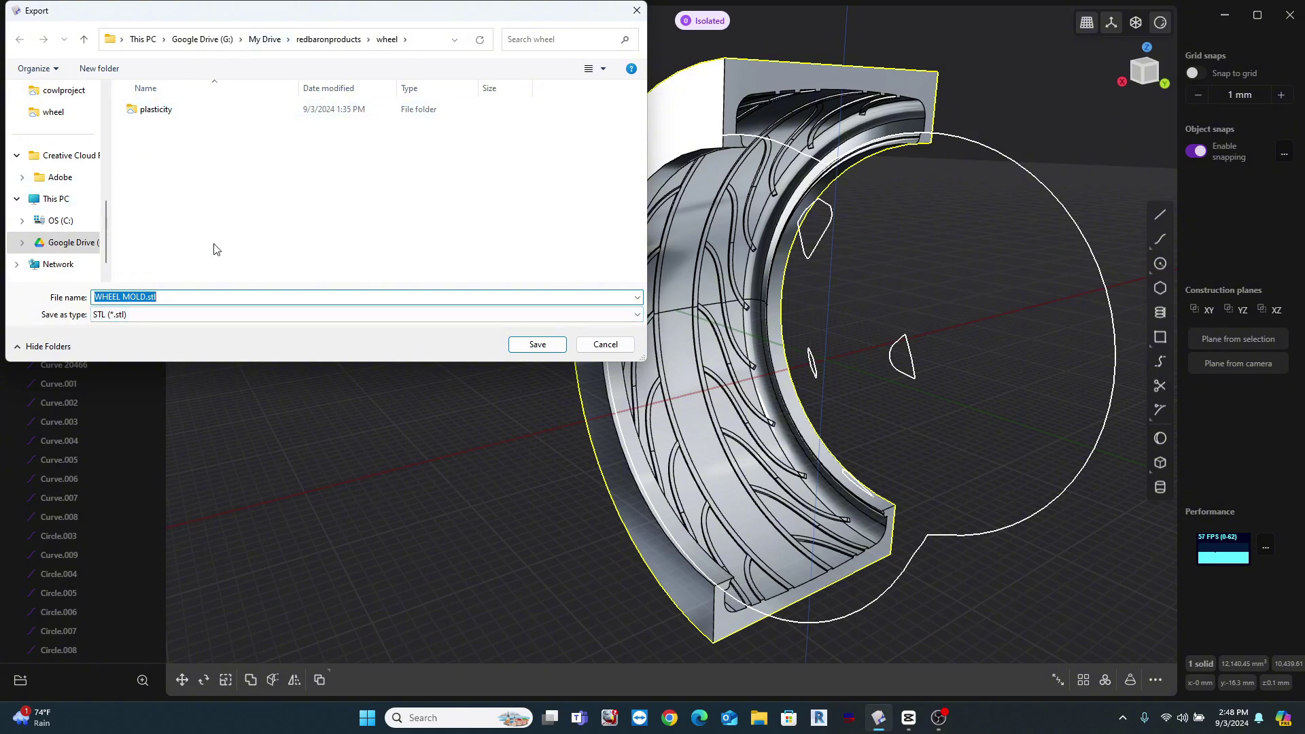
click(536, 345)
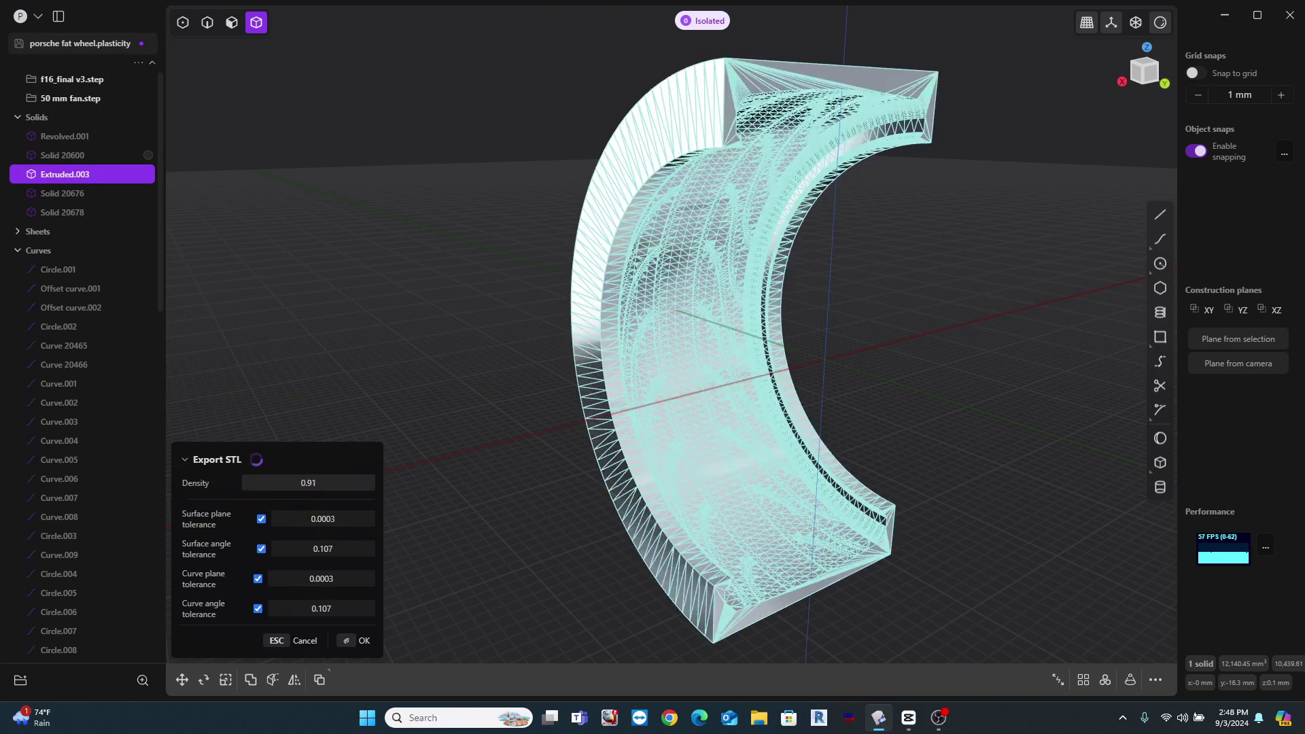
drag(308, 482, 322, 483)
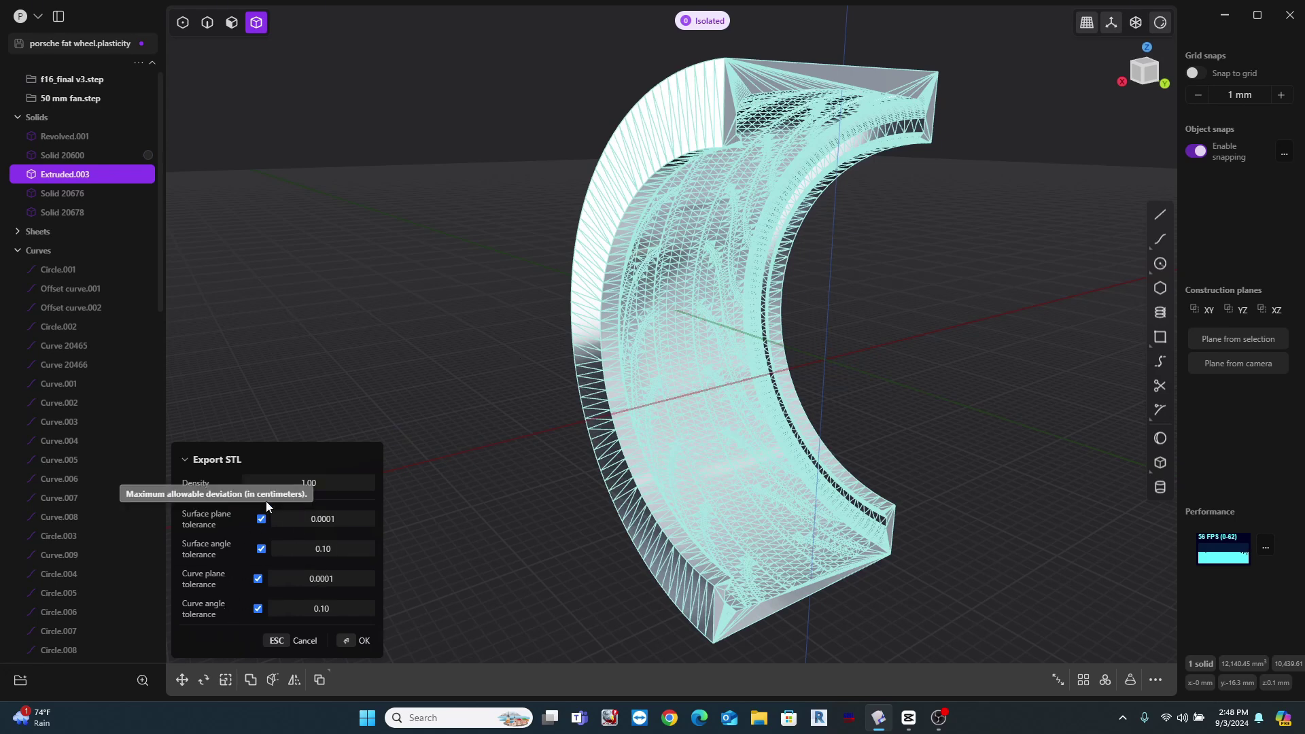
click(365, 641)
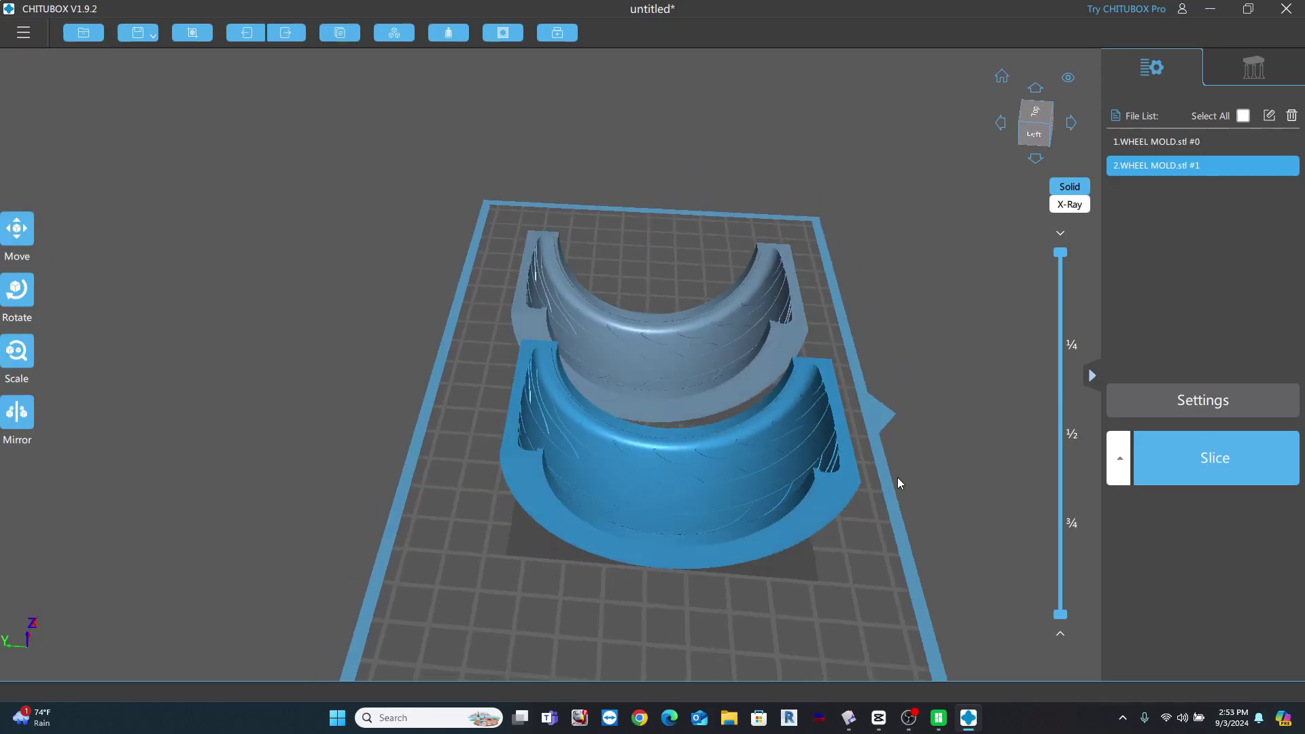
Step: In CHITUBOX, inspect the tread detail of the two WHEEL MOLD.stl copies on the build plate and slice them
drag(898, 477, 845, 497)
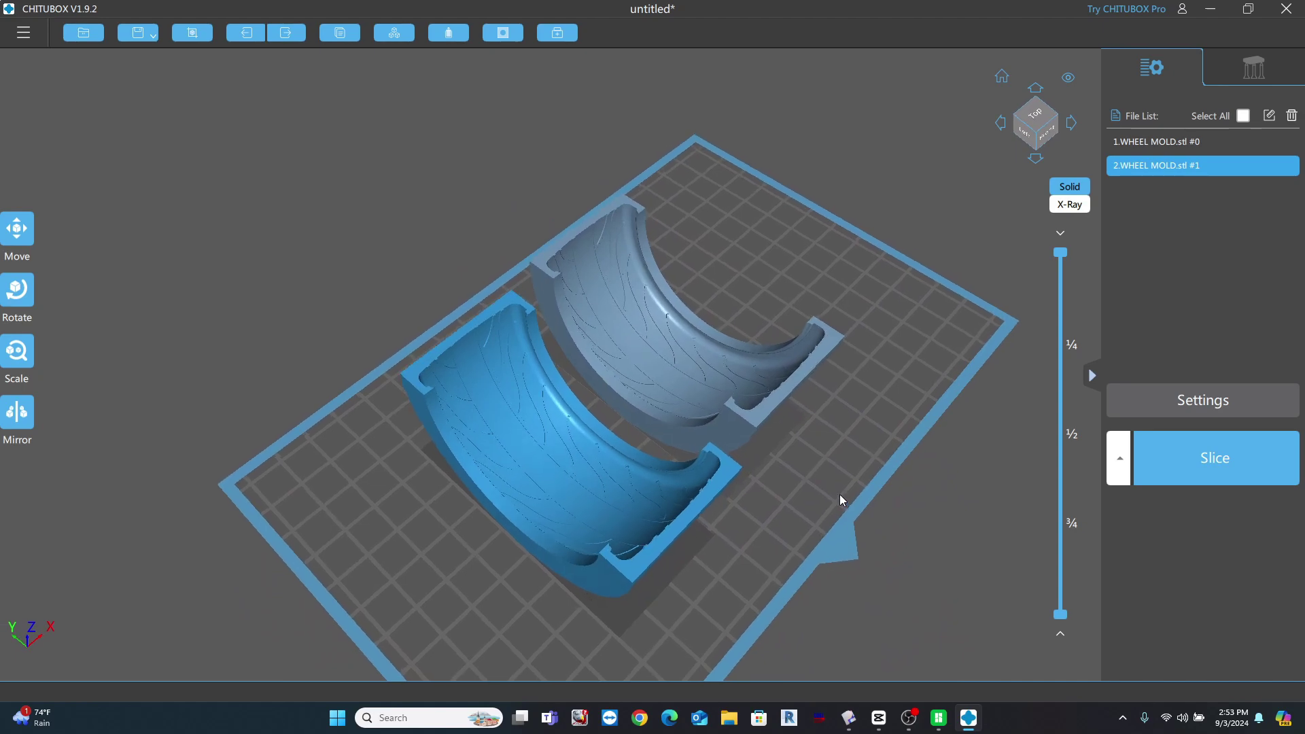
scroll(723, 424, up, 2)
scroll(723, 427, up, 2)
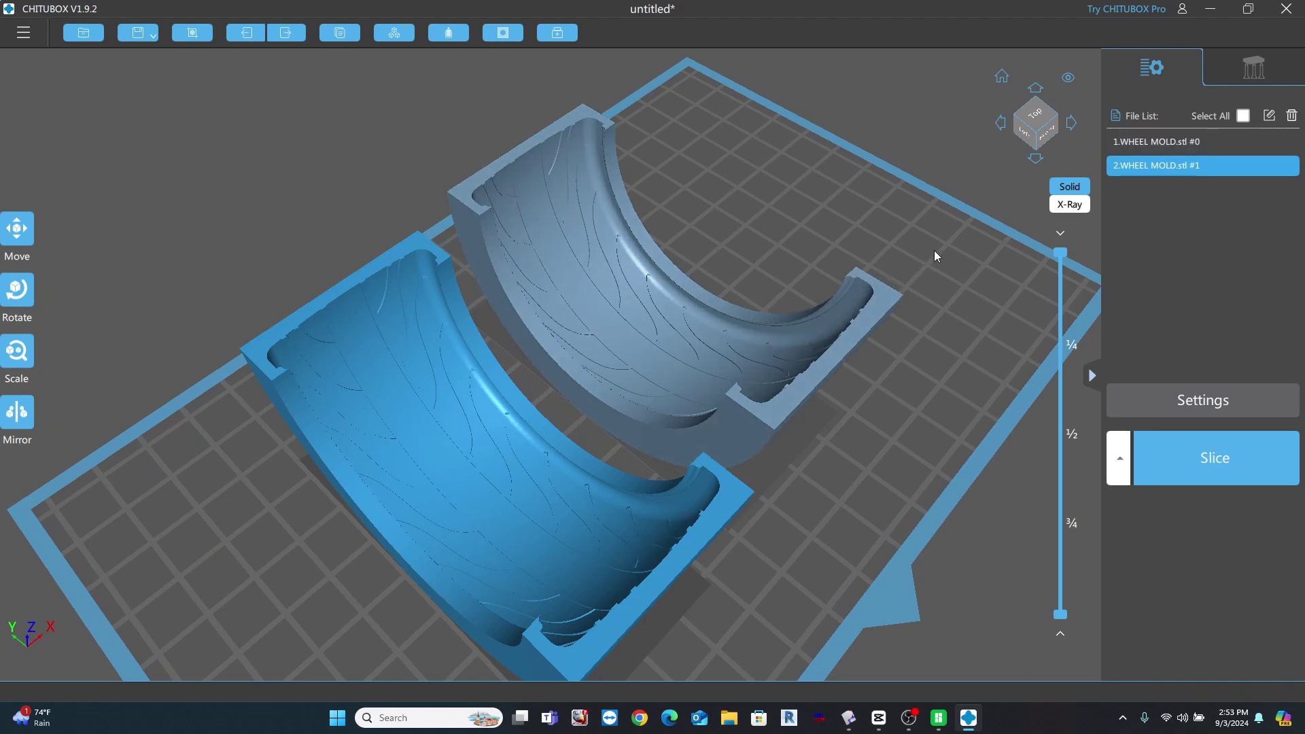
click(1211, 466)
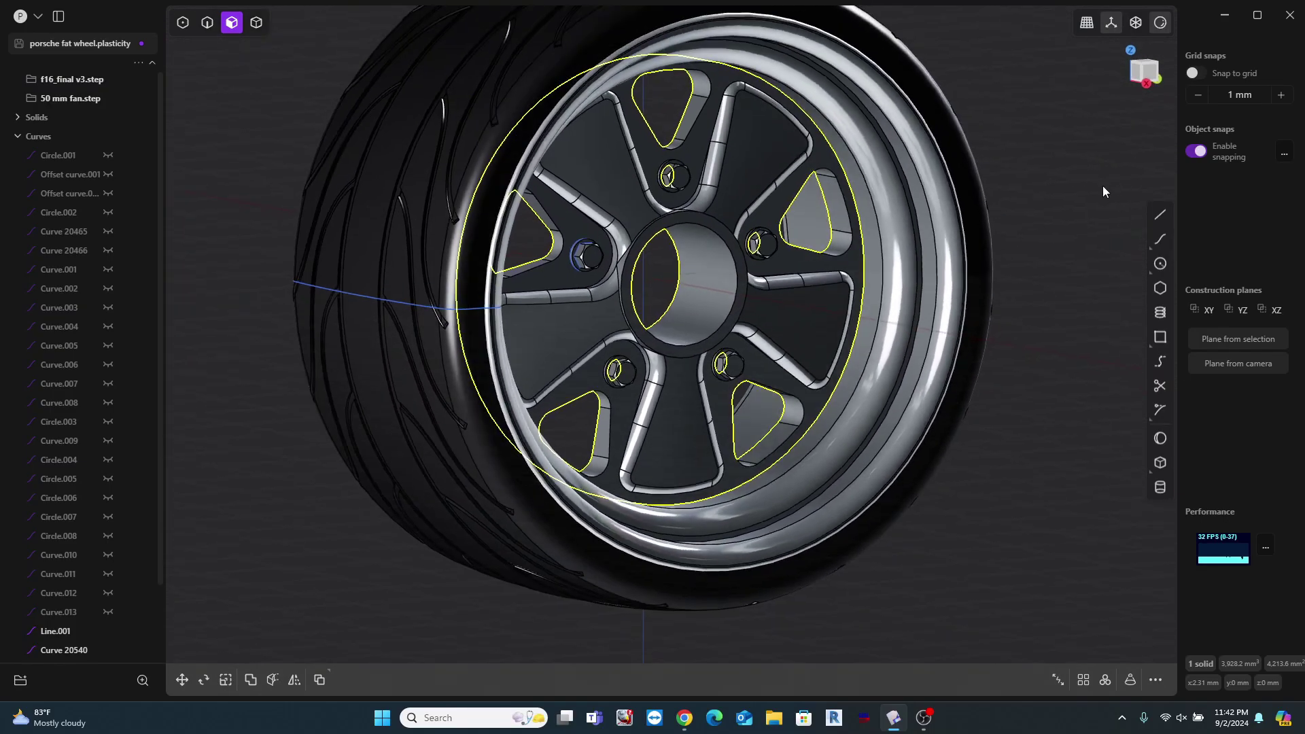
Step: Back in Plasticity, clear the face selection and select the wheel's outer rim as a whole solid
click(1102, 187)
shift+middle_drag(1103, 186, 1003, 300)
scroll(1071, 253, down, 2)
scroll(1003, 295, up, 3)
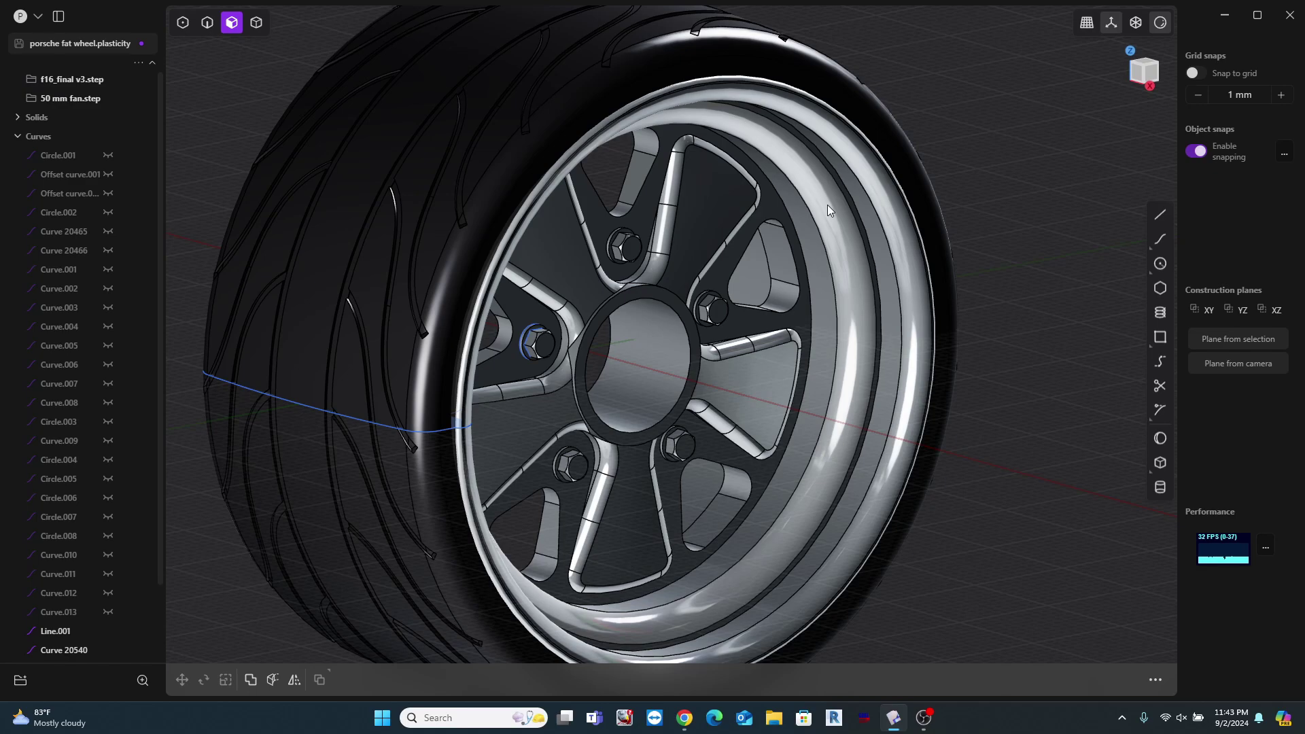
scroll(830, 213, down, 5)
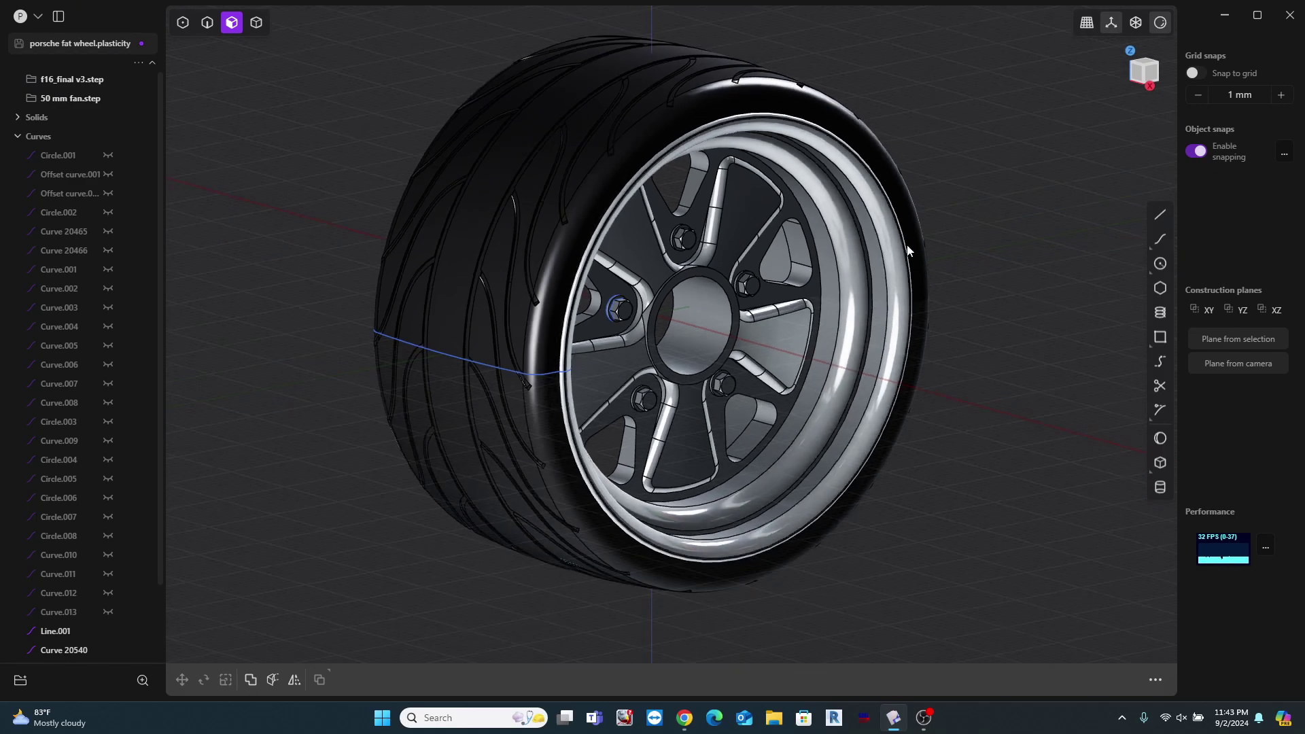
key(4)
click(858, 269)
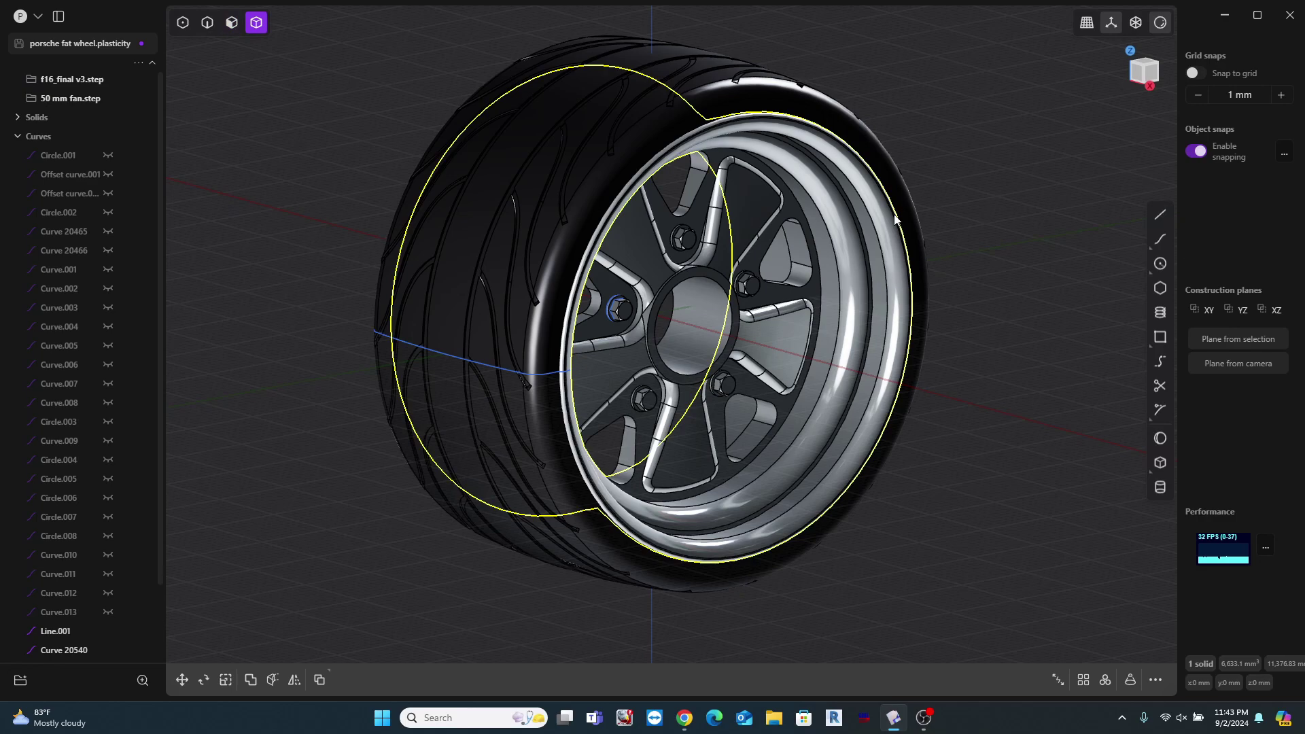